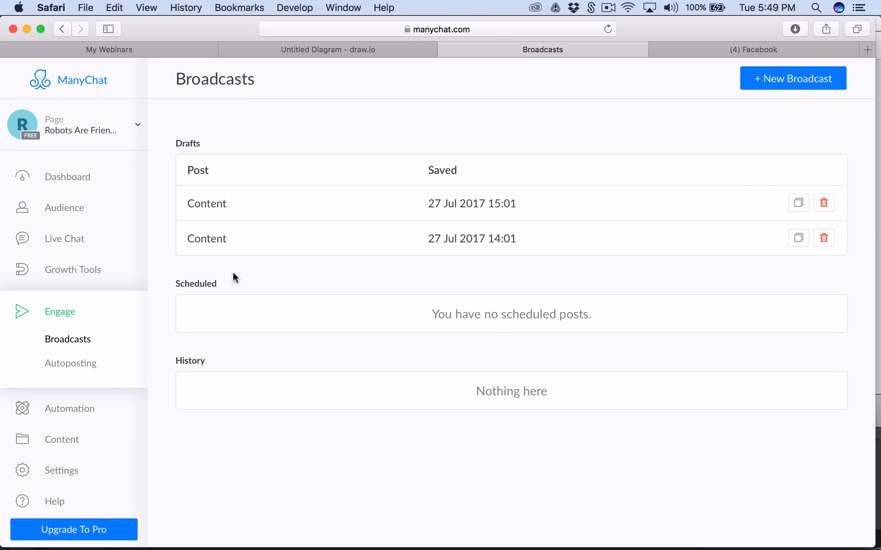
- Review the bot's Main Menu and Default Reply automations against the chatbot flow diagram in draw.io
click(54, 406)
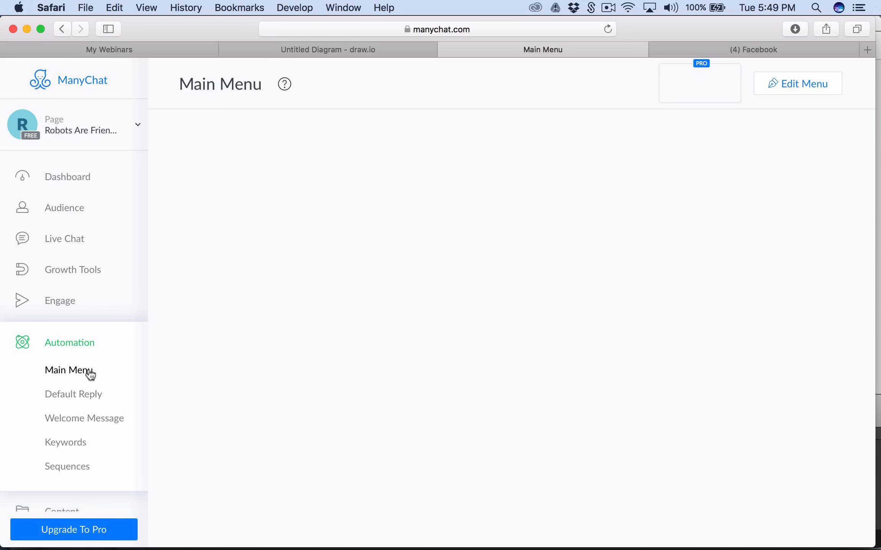
click(356, 47)
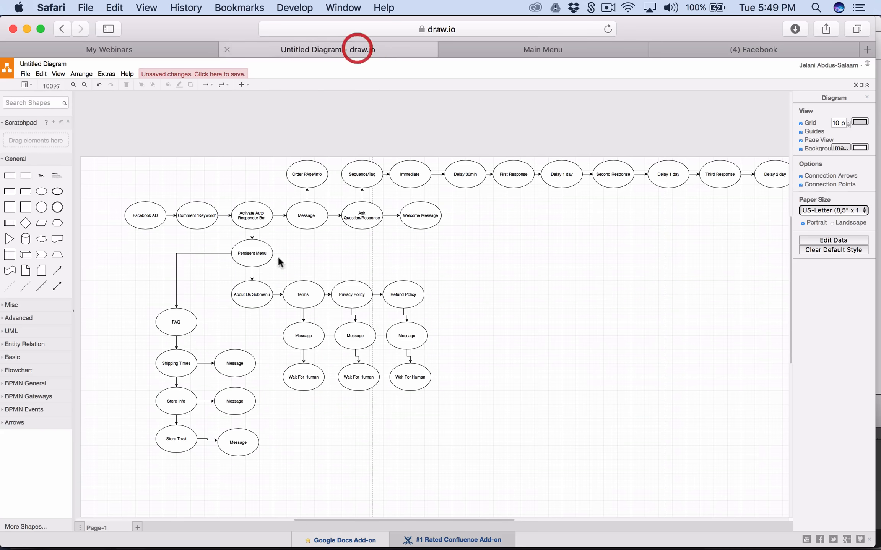
click(498, 46)
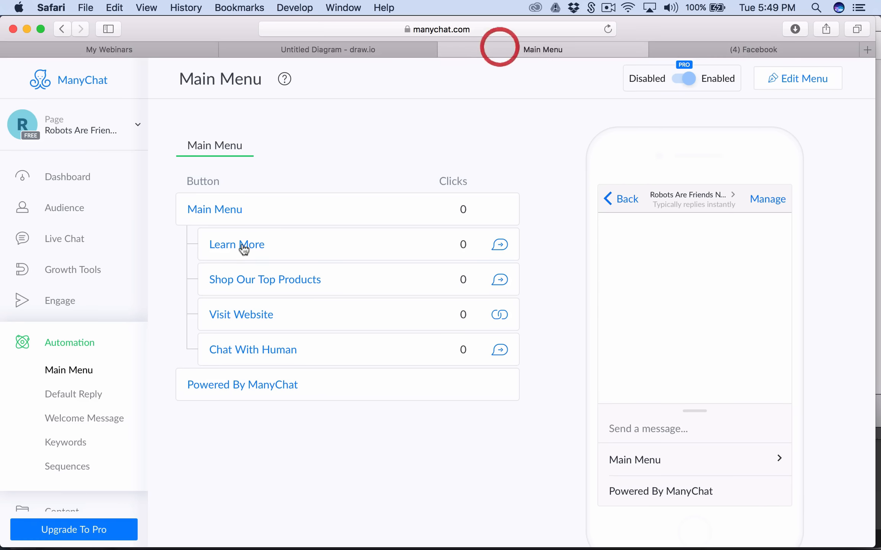
click(86, 394)
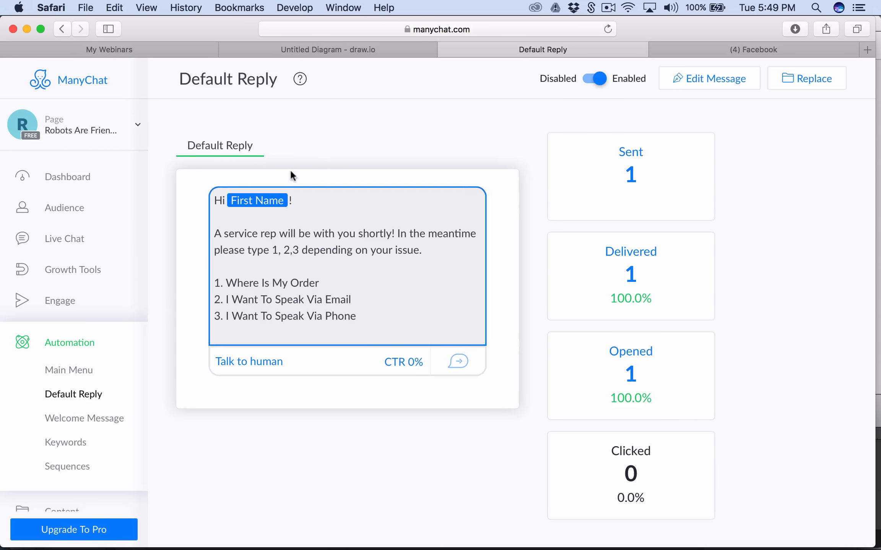
click(366, 49)
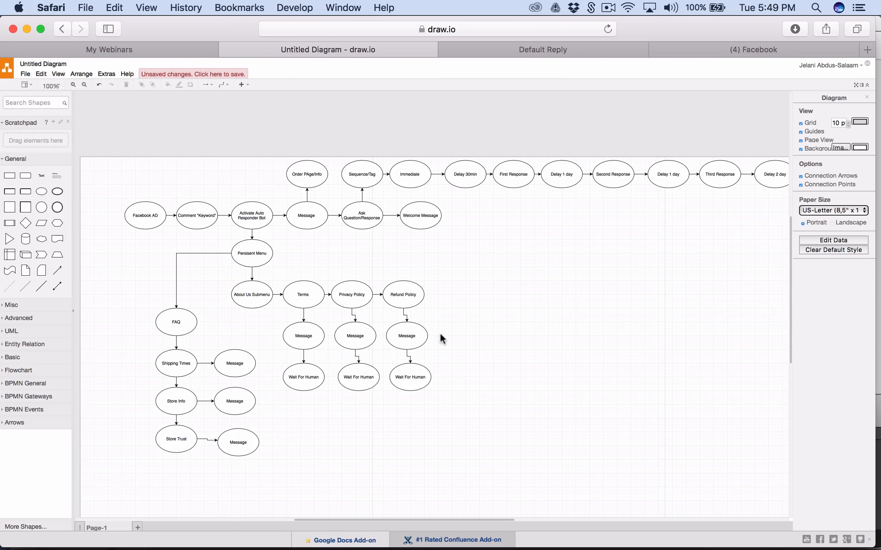
click(522, 52)
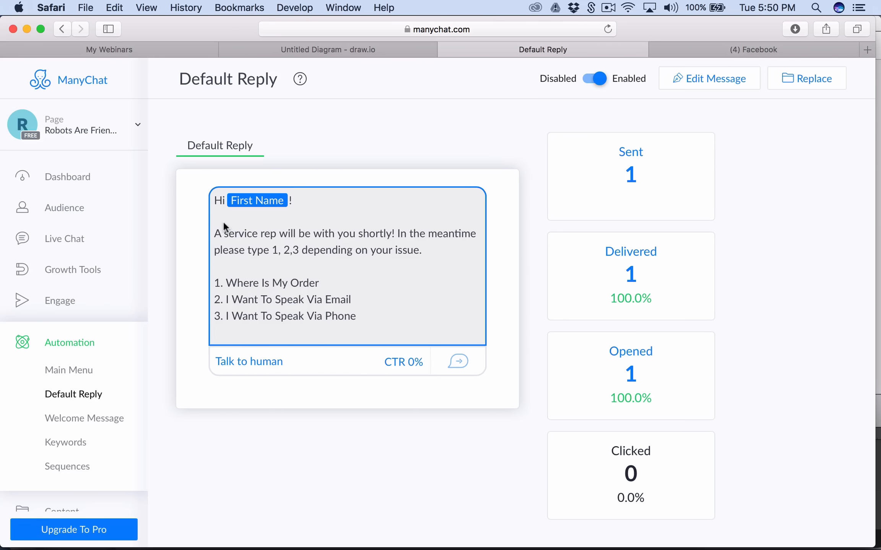
- Check the Welcome Message automation against the flow diagram and look through the list of keyword rules
click(97, 418)
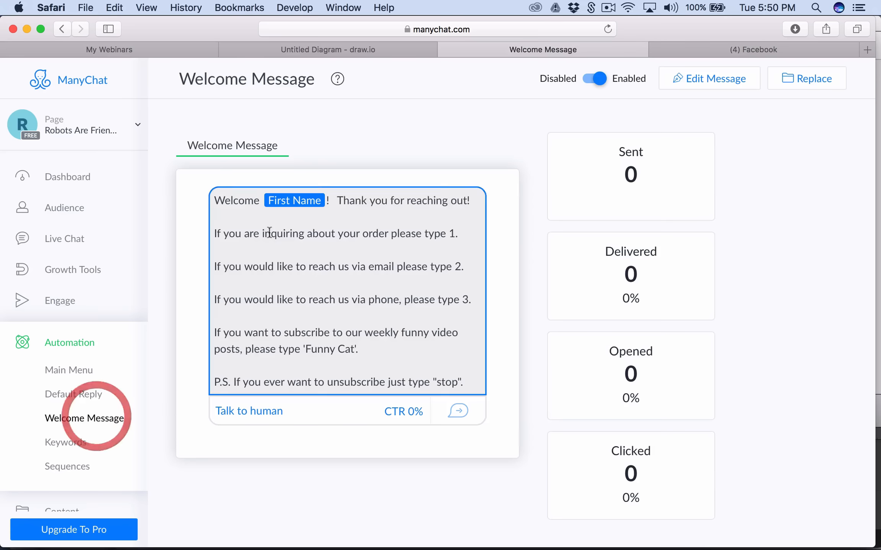
click(347, 50)
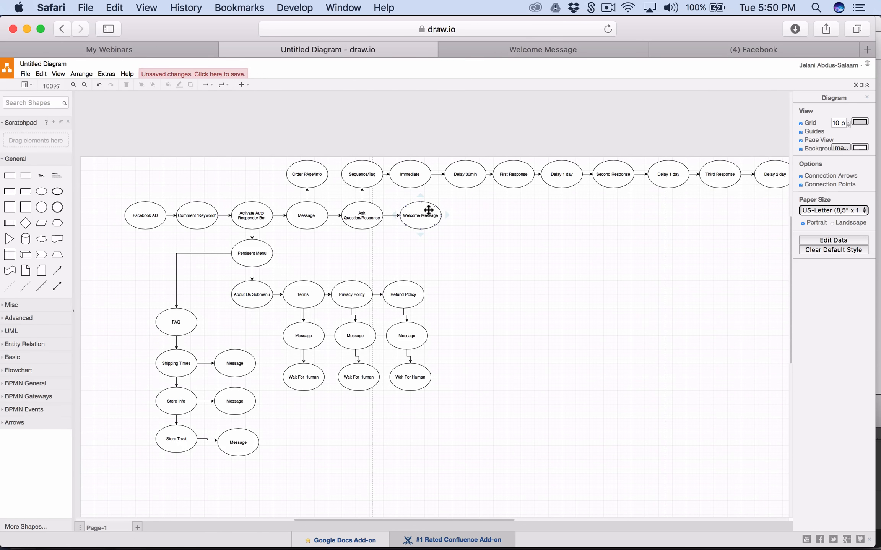
click(524, 49)
click(65, 442)
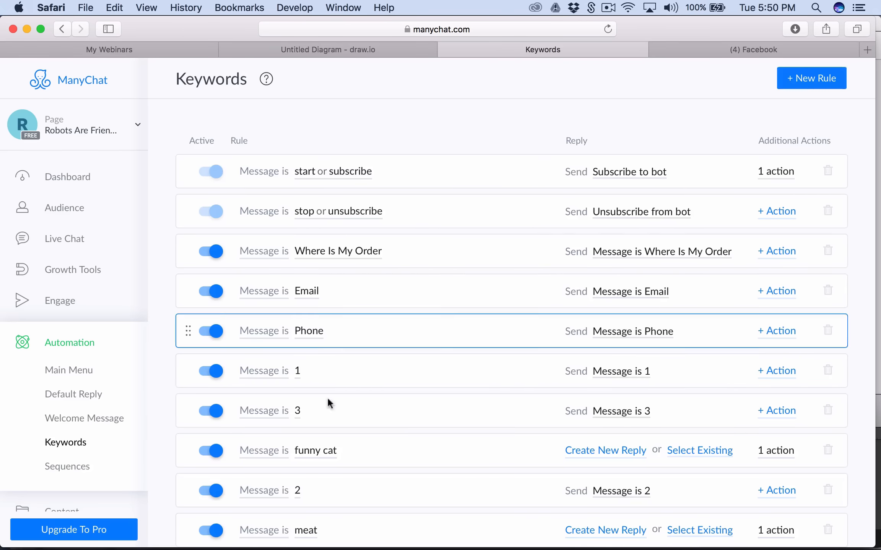
scroll(316, 455, down, 3)
scroll(316, 457, up, 3)
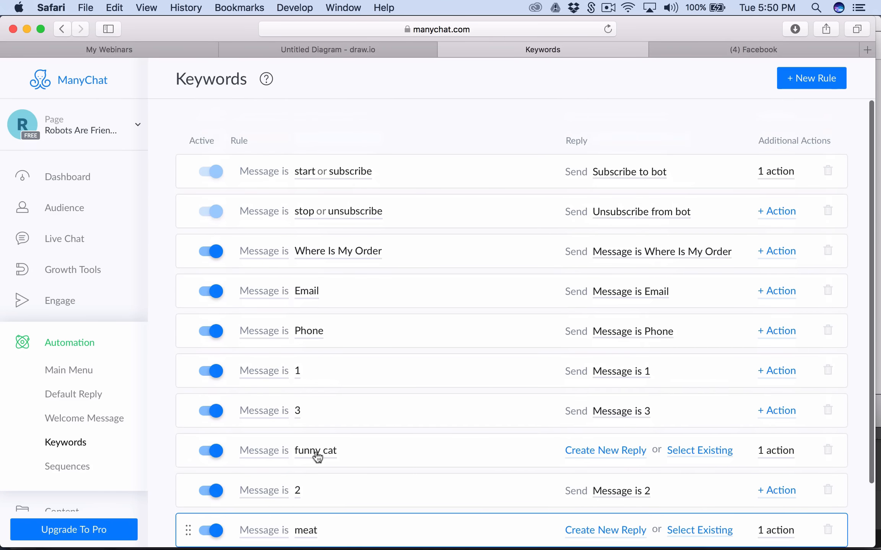
- View the message sequences and compare them with the sequence branch of the flow diagram
click(67, 466)
click(339, 48)
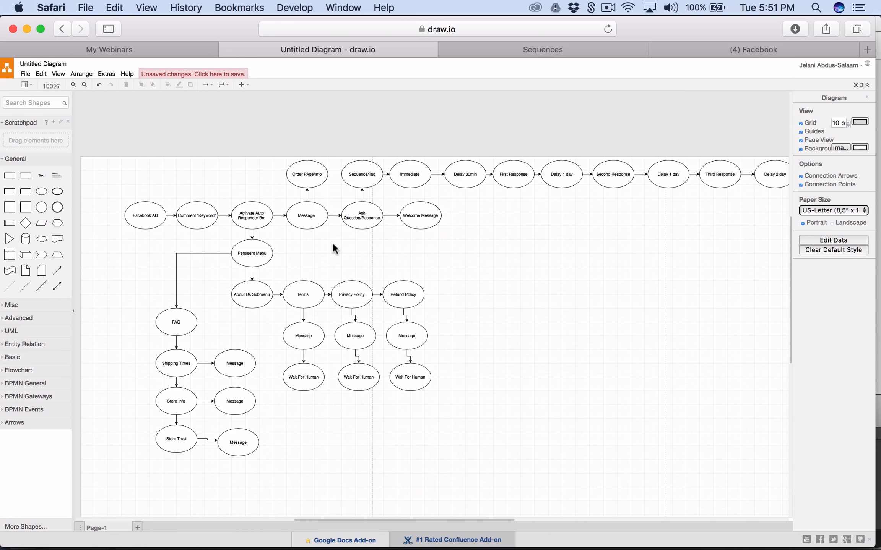
click(557, 56)
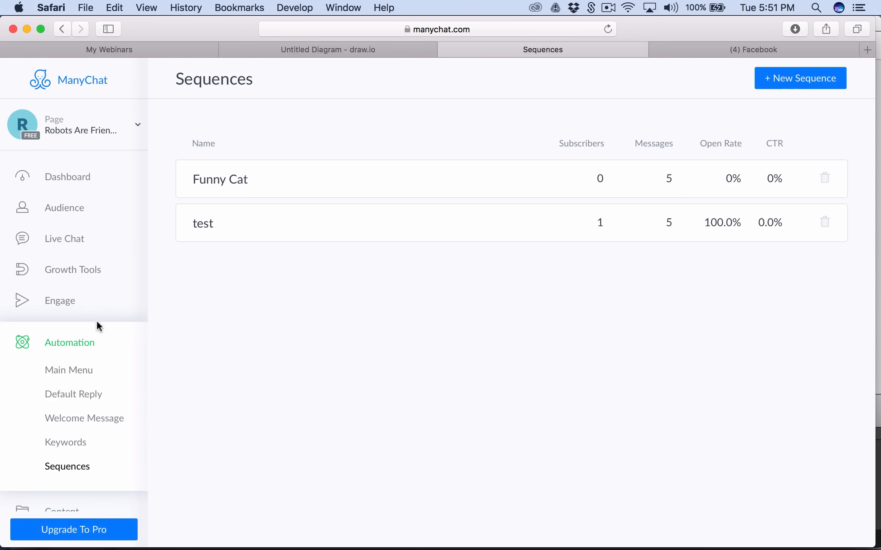
- Switch to the GoToWebinar control panel, start showing the main screen to attendees, and minimize the panel
click(719, 529)
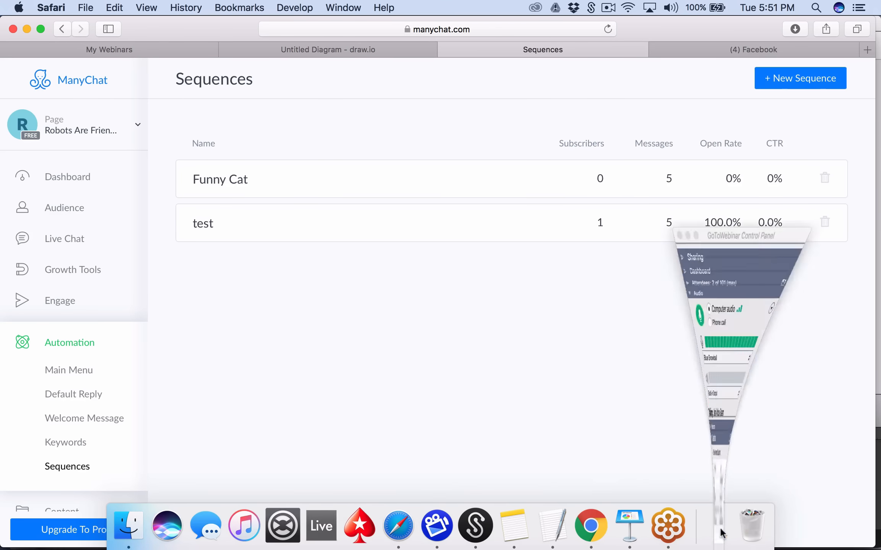
scroll(714, 281, down, 1)
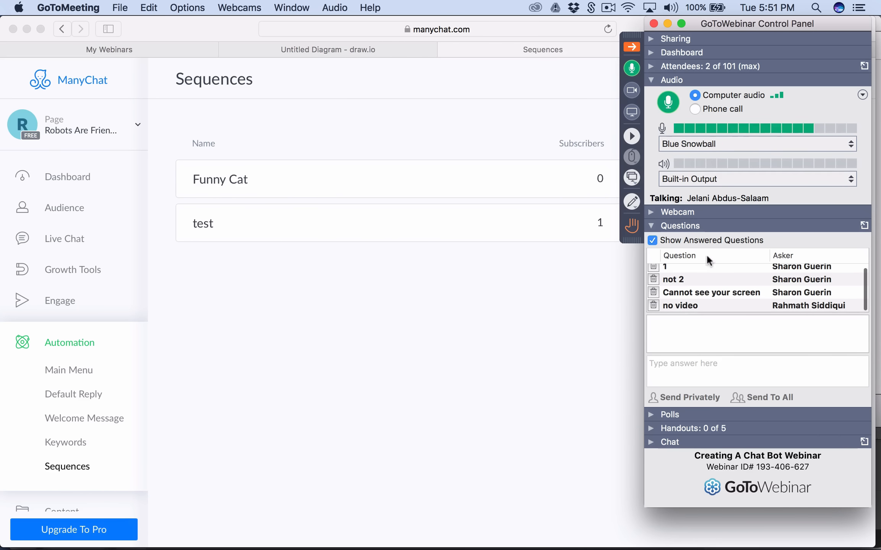
click(632, 113)
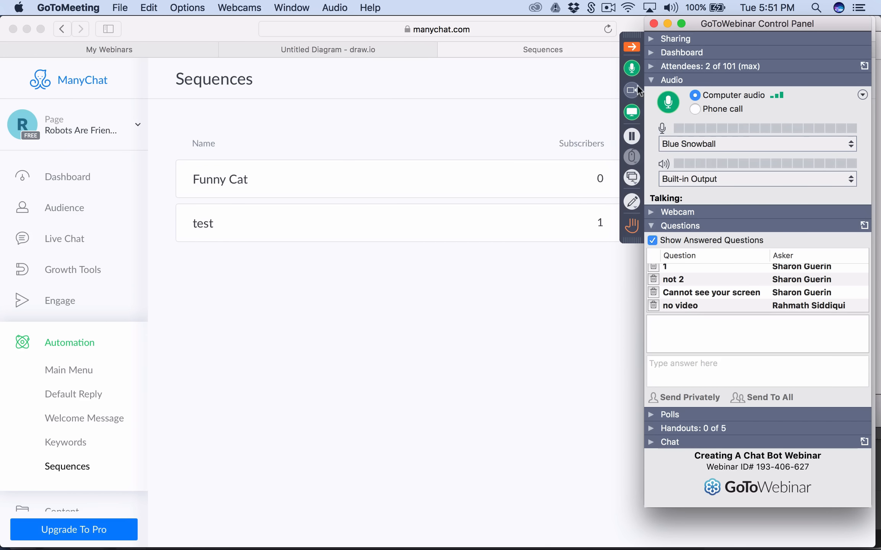
click(651, 38)
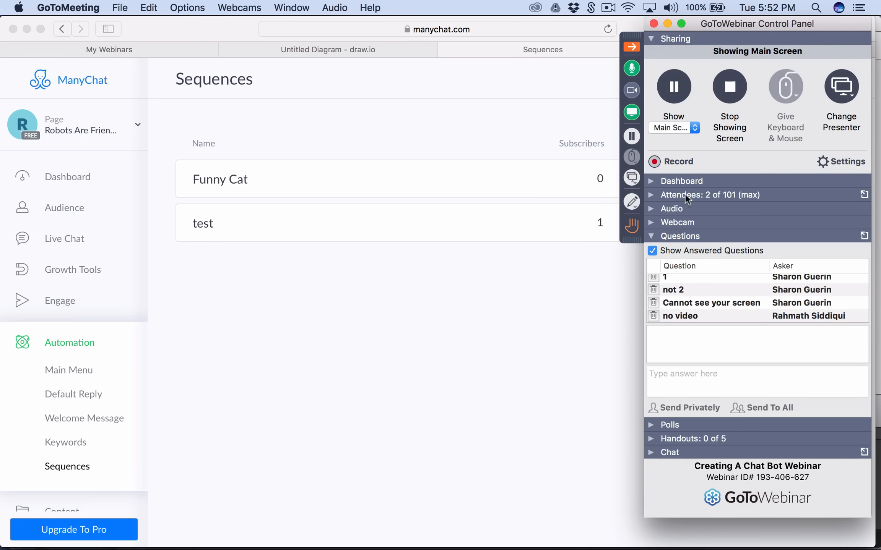
scroll(735, 291, down, 1)
scroll(735, 292, up, 1)
click(666, 24)
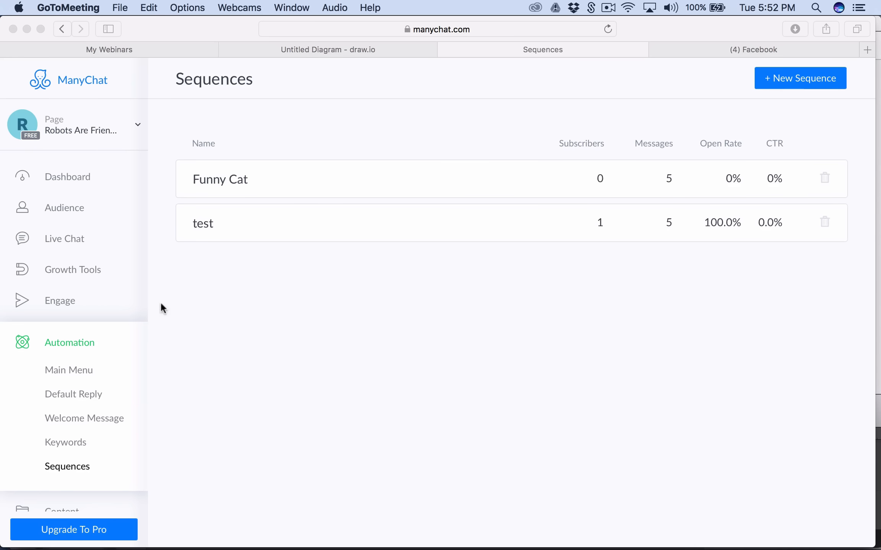
- Delete the draft Example Bar widget from the ManyChat growth tools
click(384, 48)
click(520, 48)
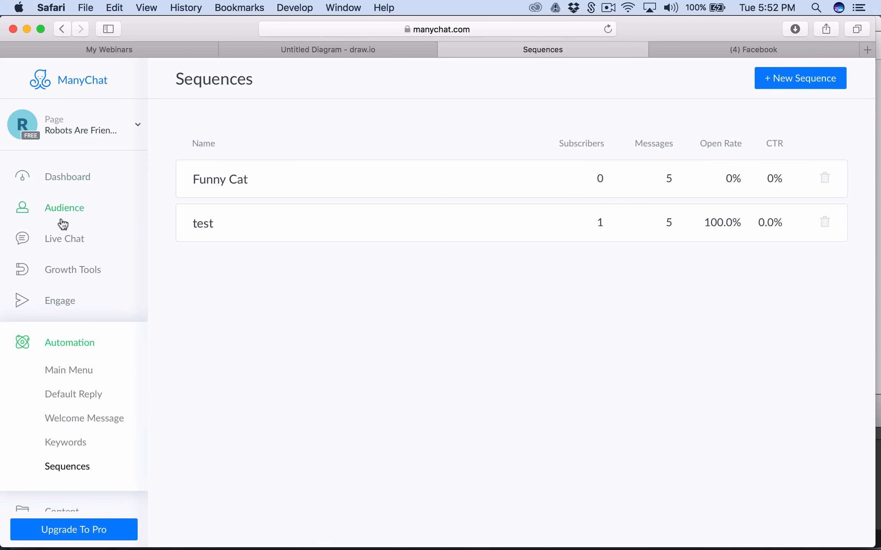
click(82, 270)
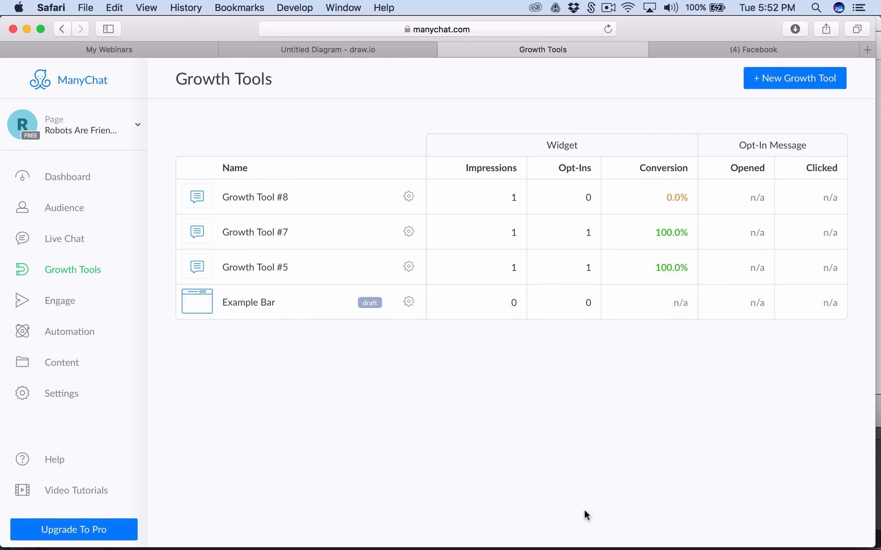
mouse_move(719, 535)
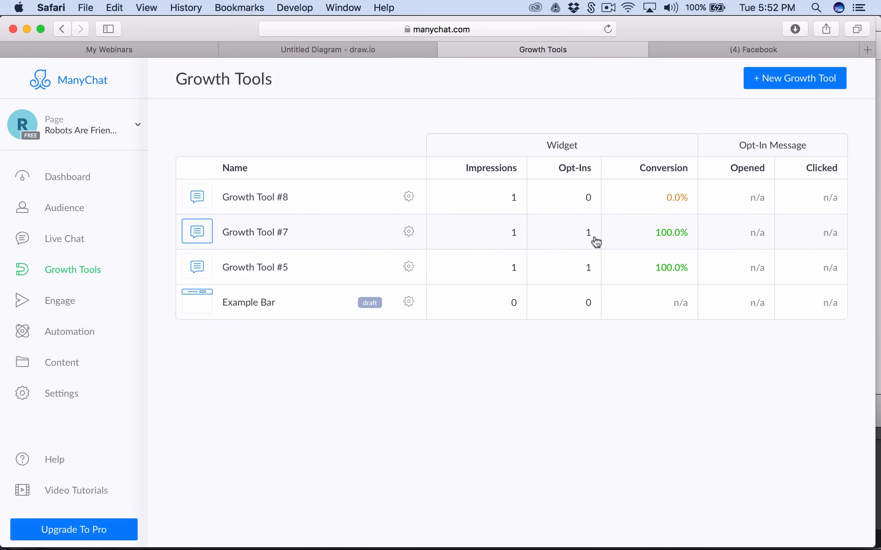
mouse_move(722, 545)
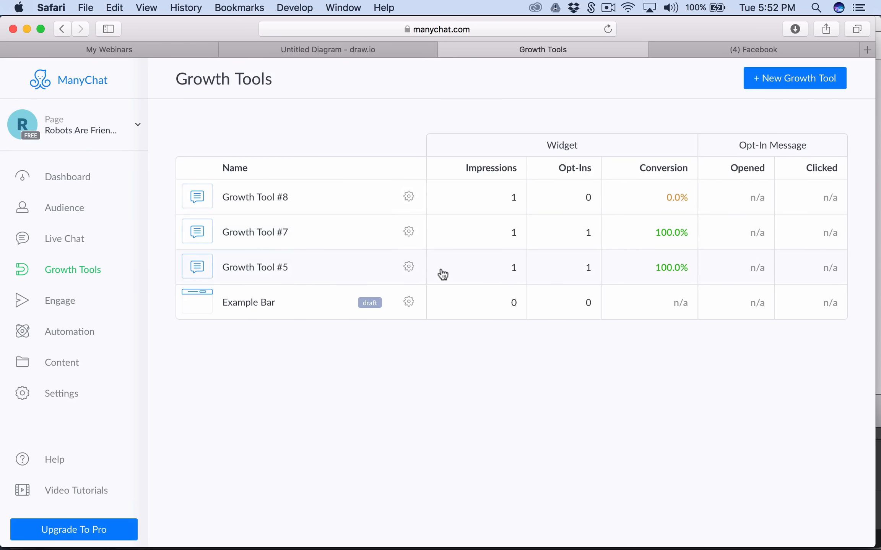
click(408, 302)
click(378, 380)
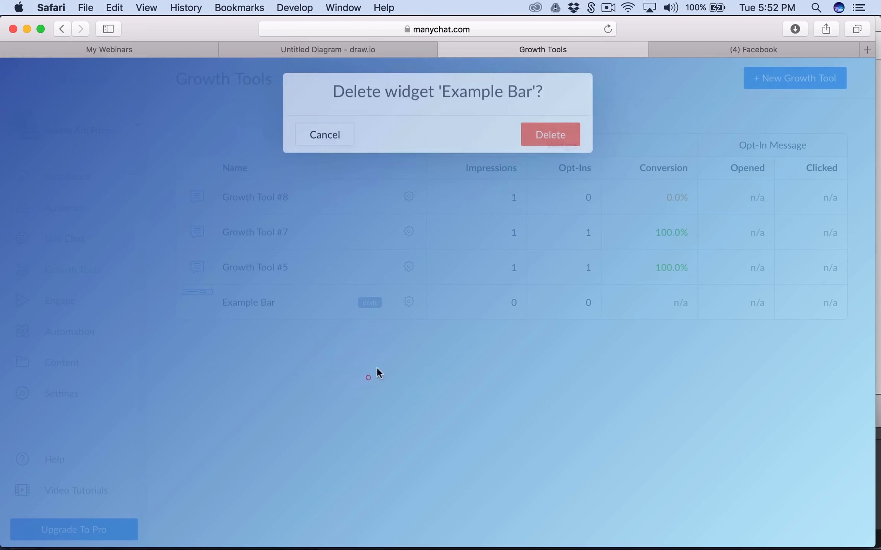
click(564, 141)
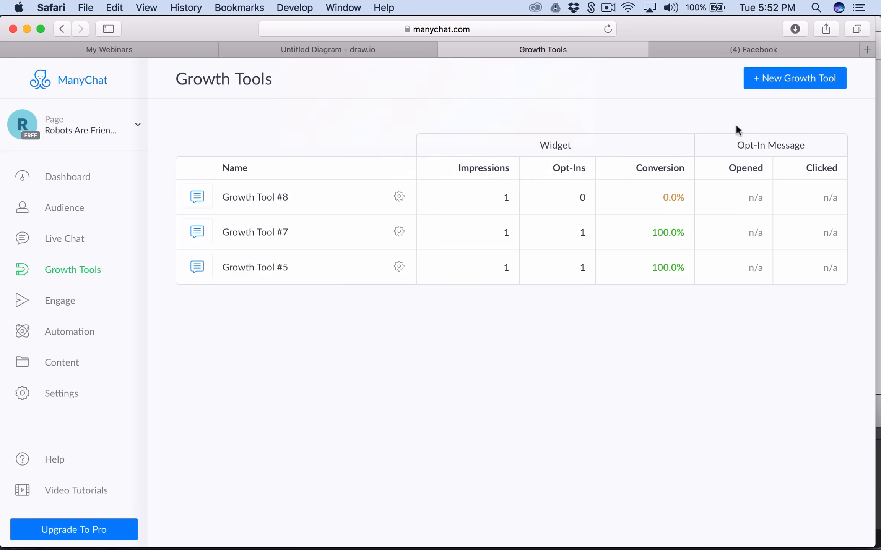
- Start a new growth tool using the Facebook Comments widget type
click(804, 80)
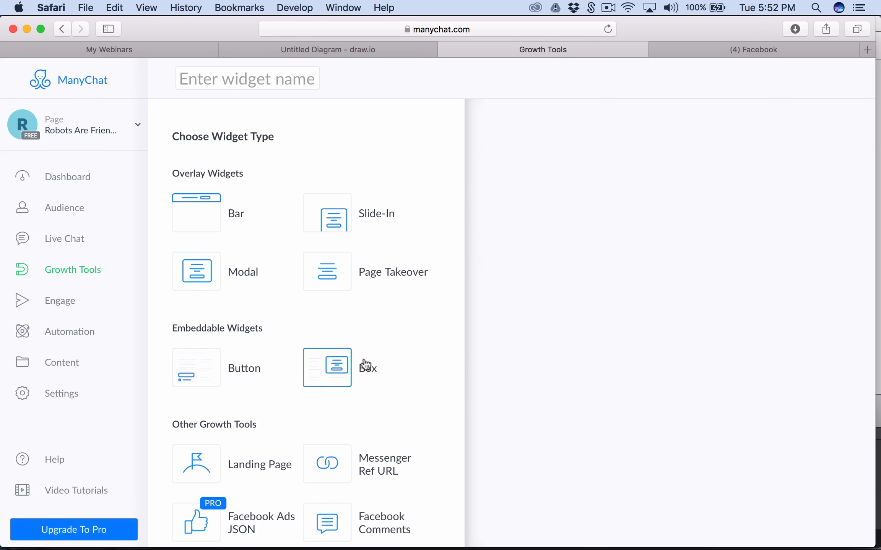
scroll(365, 365, down, 3)
click(344, 447)
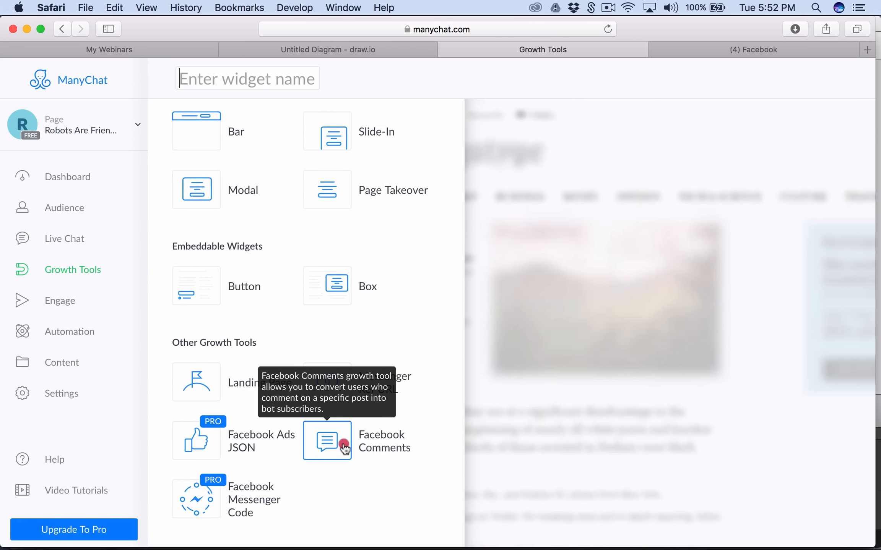
- Switch to Facebook, search for Robots Are Friends Not Food, and open that page
click(759, 50)
click(299, 76)
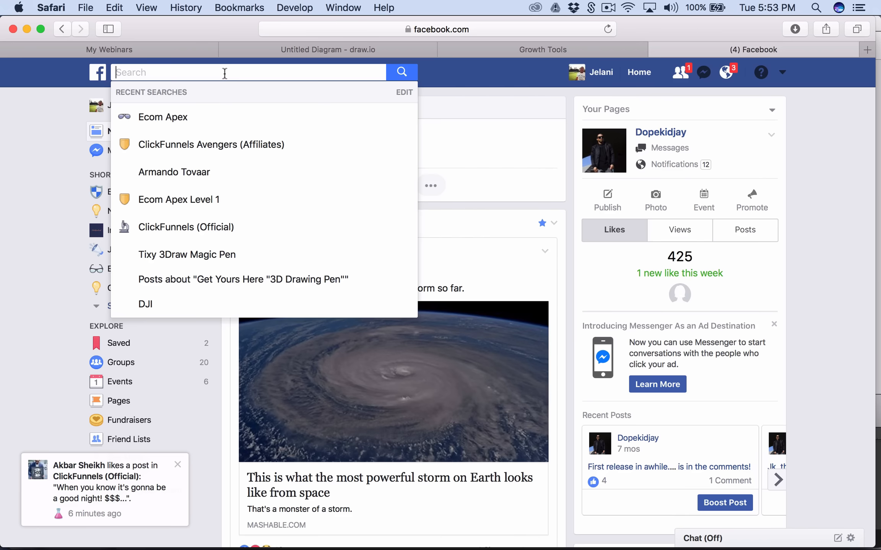
text(robot)
click(225, 93)
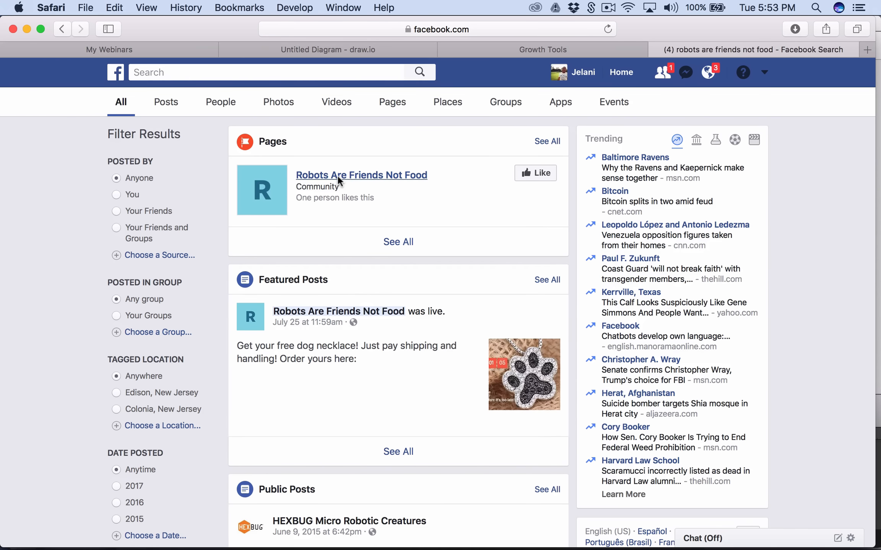
click(338, 176)
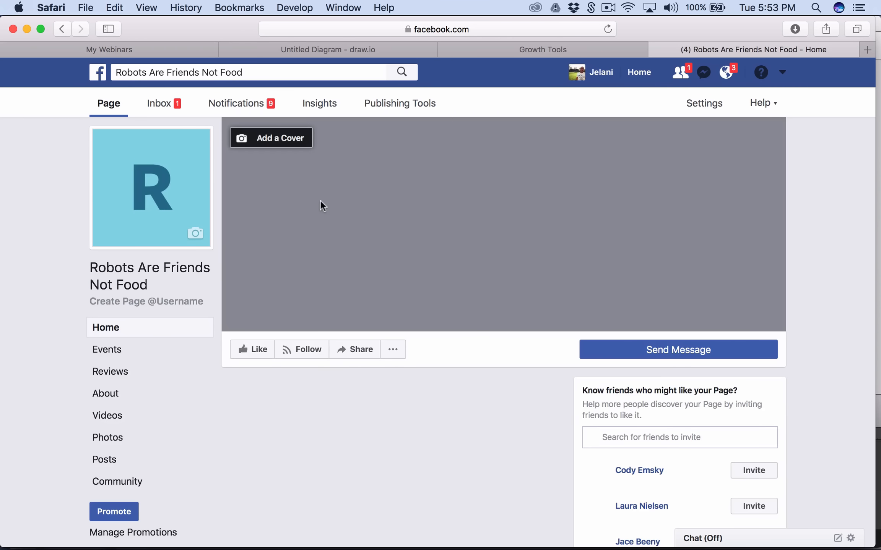
- Open the composer for a new post on the Robots Are Friends Not Food page
scroll(322, 485, down, 9)
scroll(323, 485, down, 10)
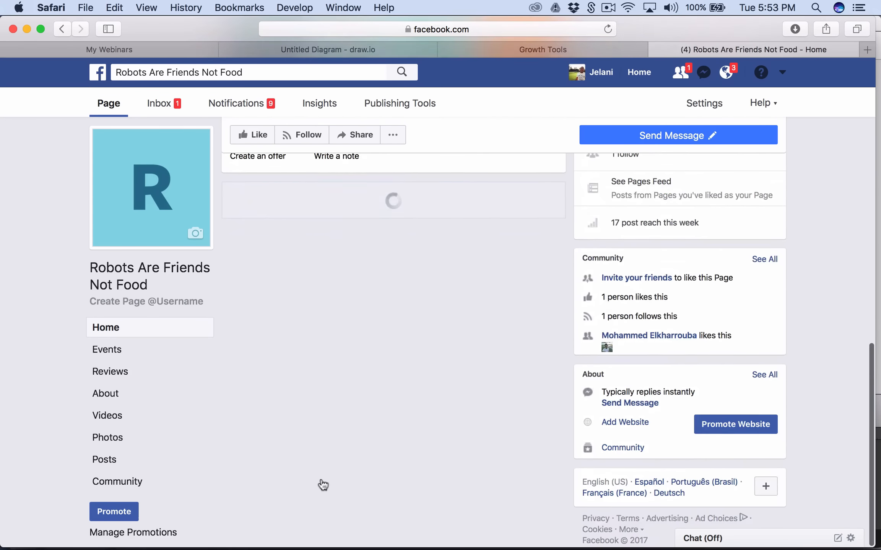
scroll(321, 476, down, 3)
scroll(321, 477, up, 10)
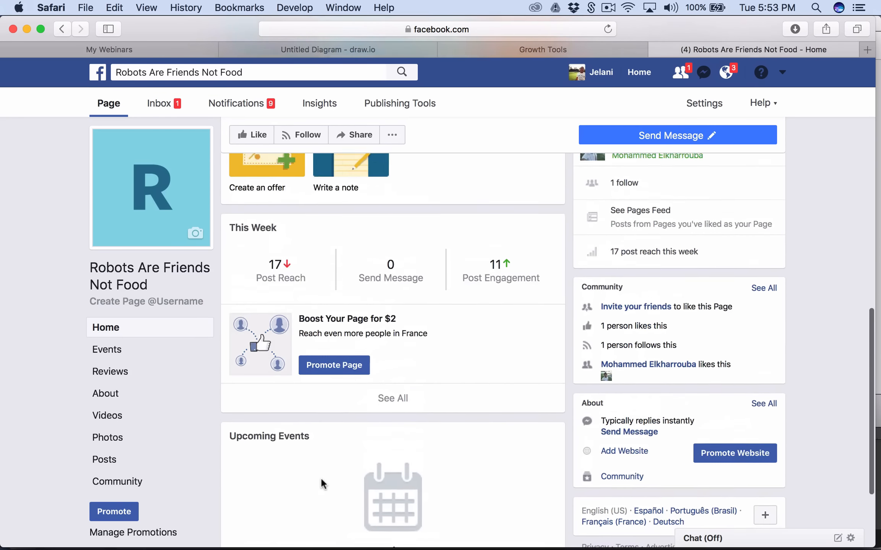
click(360, 349)
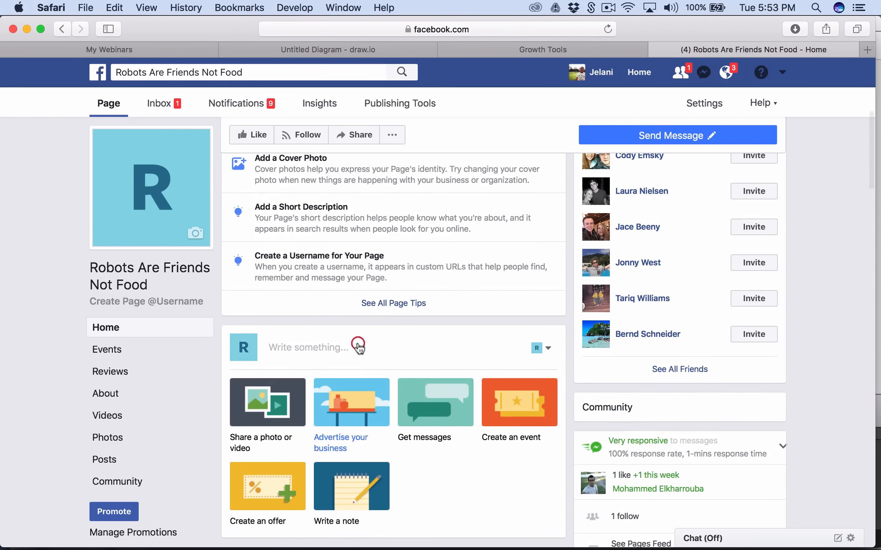
click(321, 349)
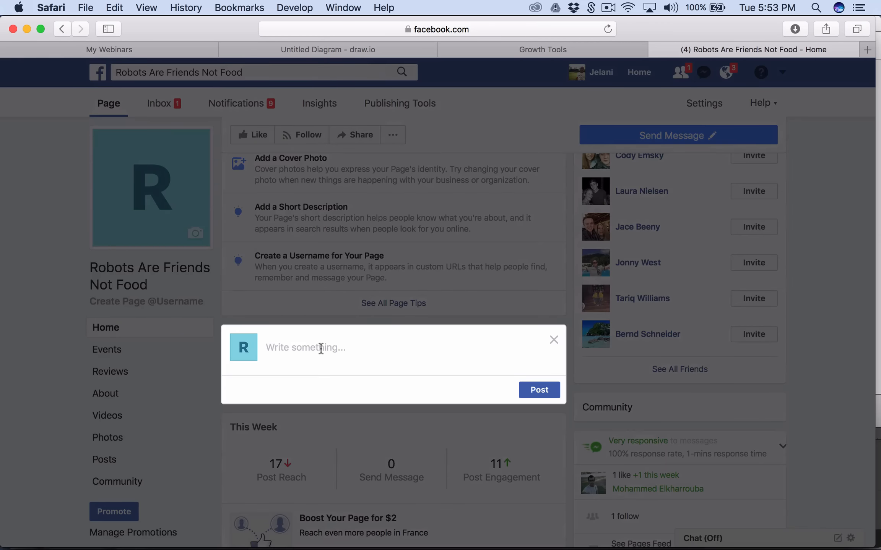
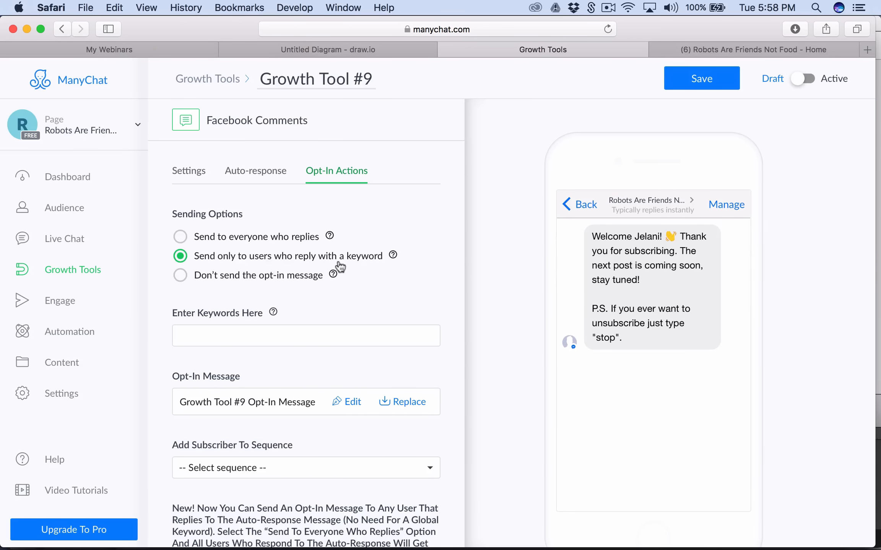
- Set Growth Tool #9's sending option to "Don't send the opt-in message" and save the growth tool
click(187, 276)
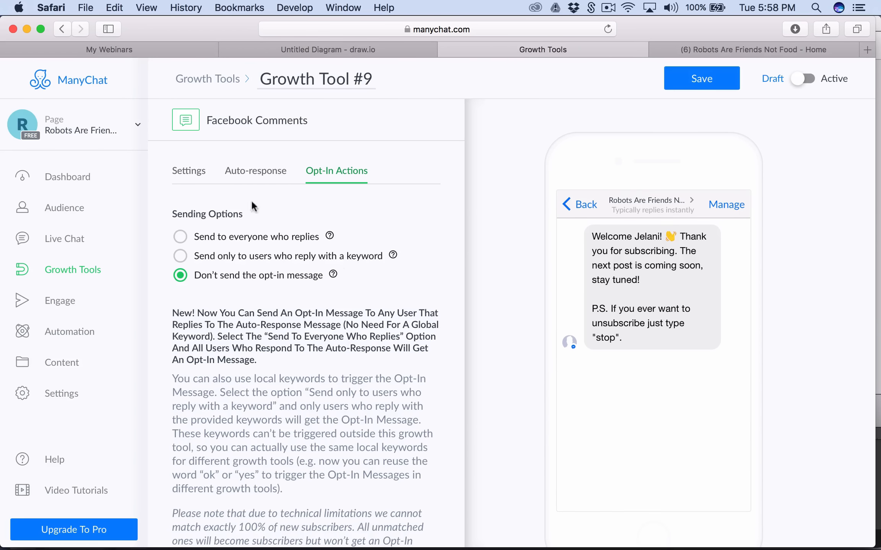
click(720, 80)
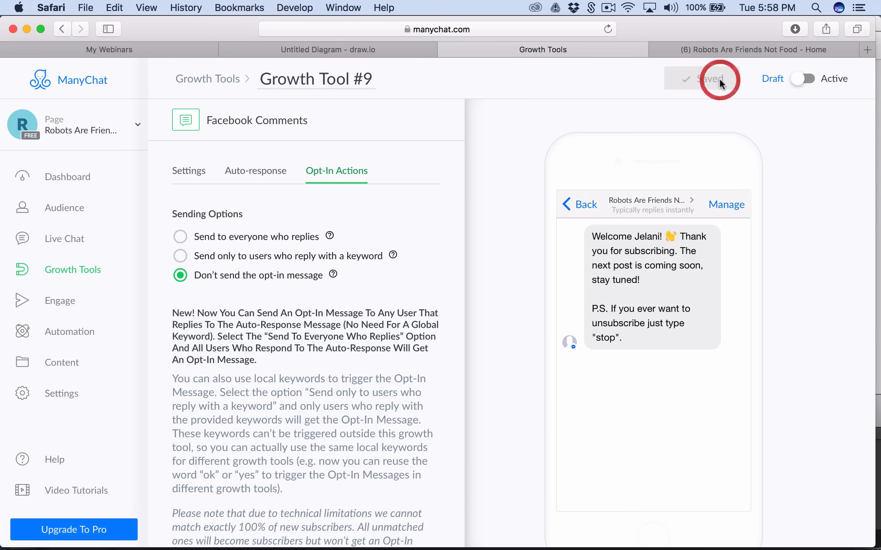
- Switch Growth Tool #9 from draft to active
click(800, 85)
click(799, 85)
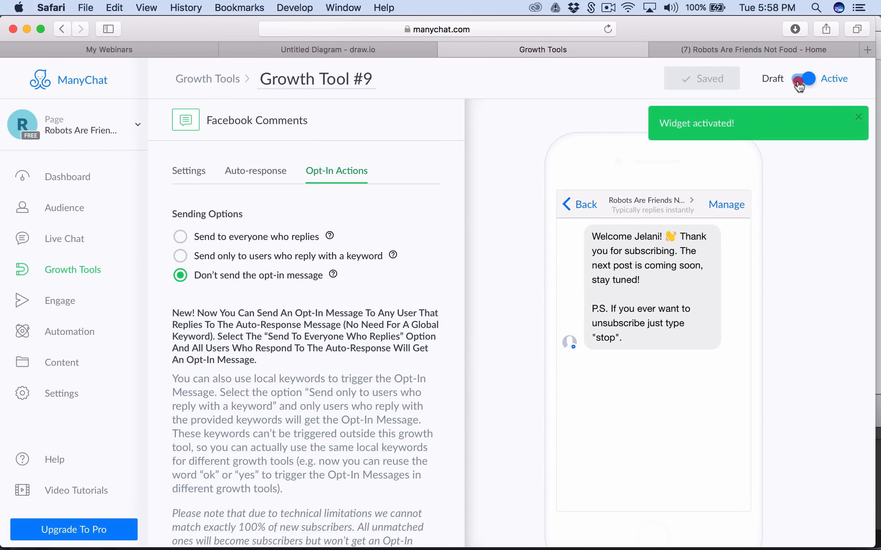
click(799, 85)
- Consult the draw.io flowchart's persistent menu branch, and open ManyChat's automation Main Menu for editing
click(359, 49)
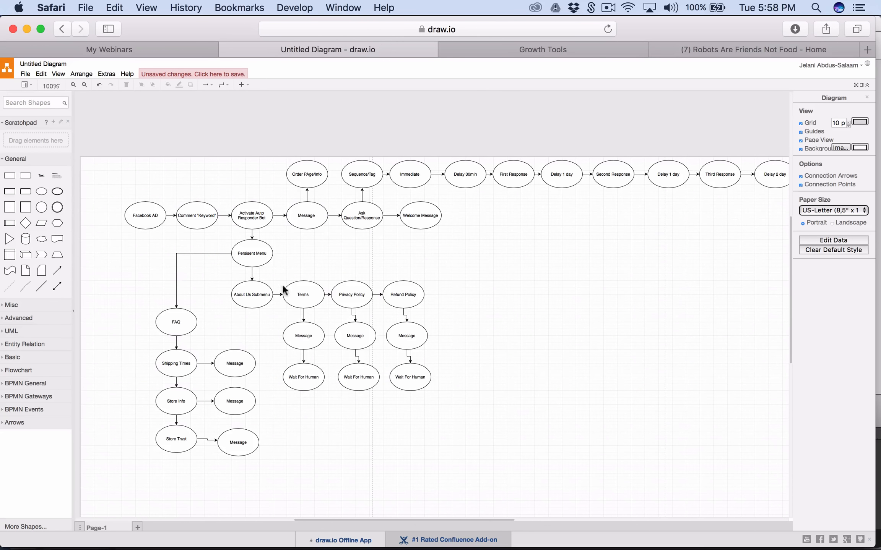
click(546, 51)
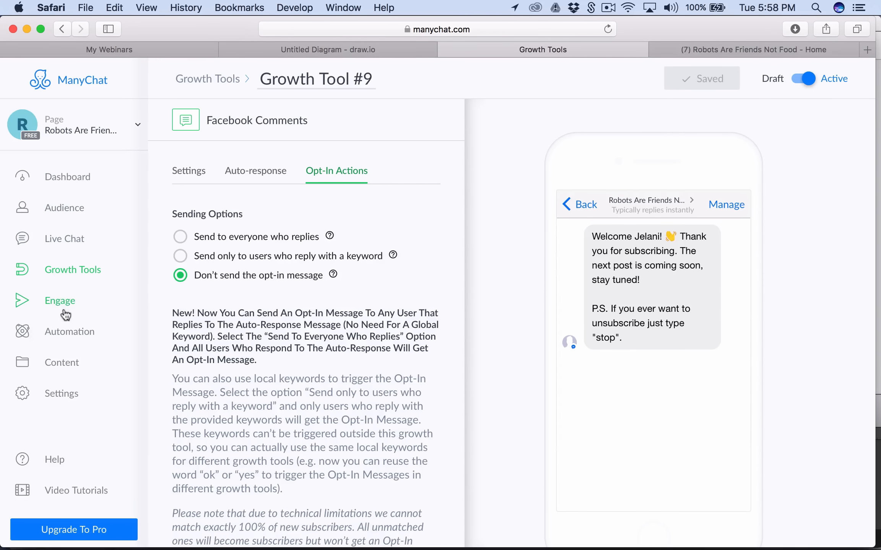
click(66, 333)
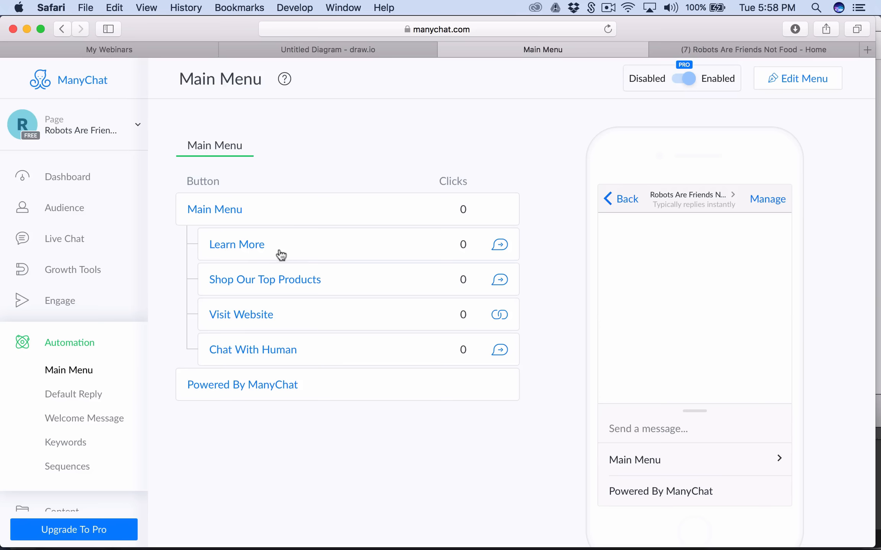
click(302, 251)
click(800, 79)
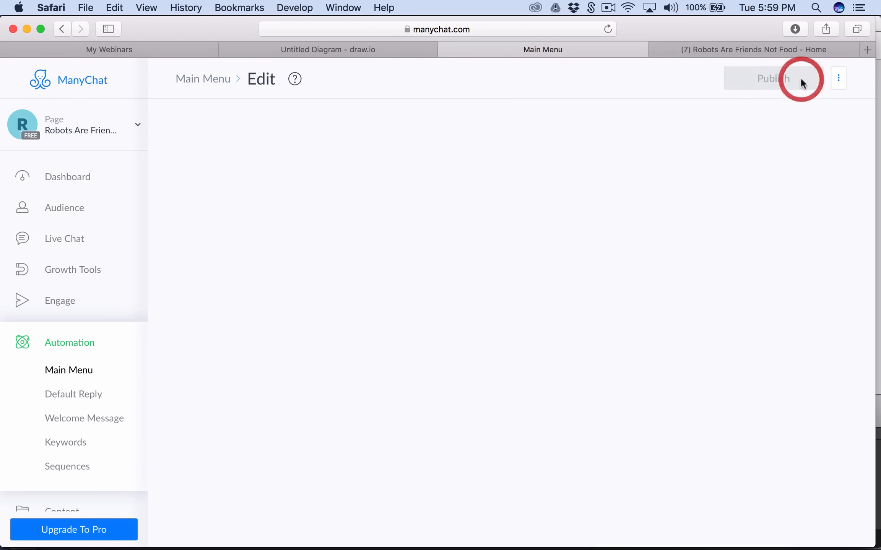
- Delete the Learn More, Shop Our Top Products, Visit Website and Chat With Human submenu items
click(397, 231)
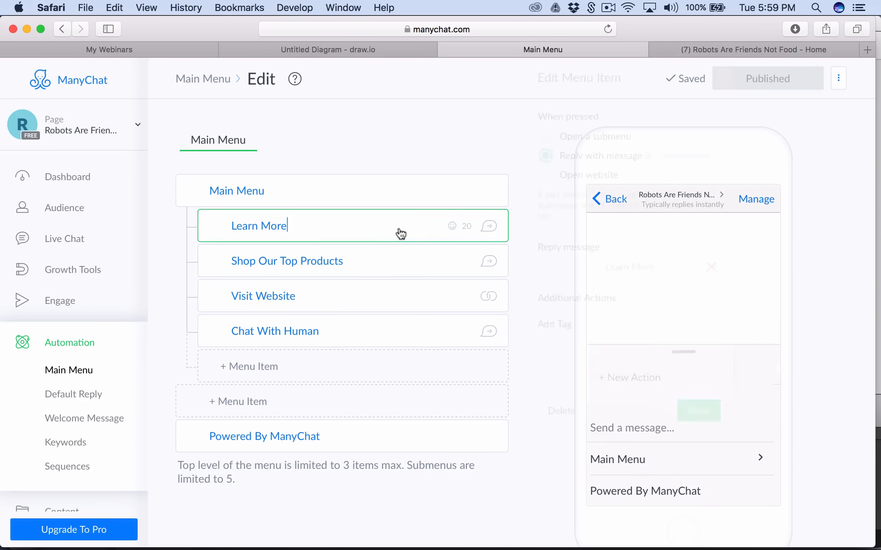
click(554, 408)
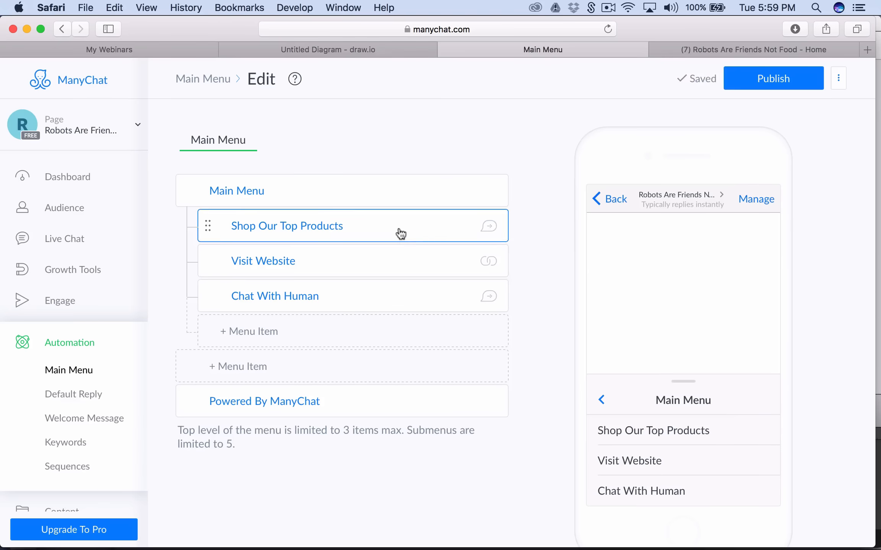
click(369, 224)
click(554, 411)
click(334, 222)
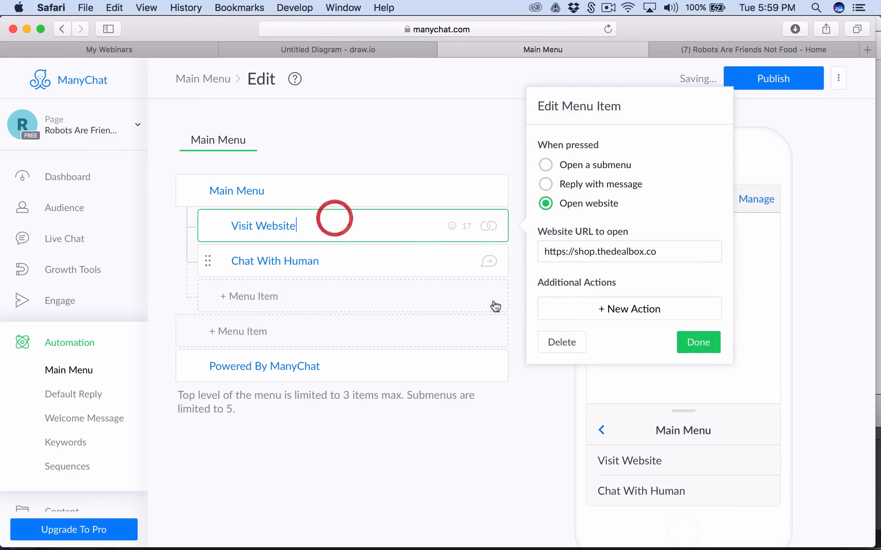
click(565, 344)
click(436, 237)
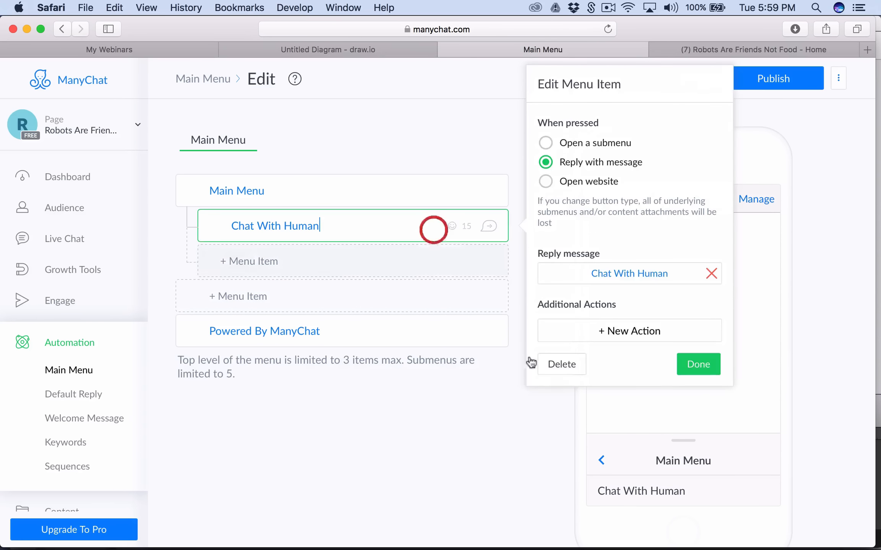
click(566, 366)
- Check the draw.io flowchart, add a placeholder submenu item in ManyChat, and rename the top-level Main Menu item as "About uS"
click(357, 49)
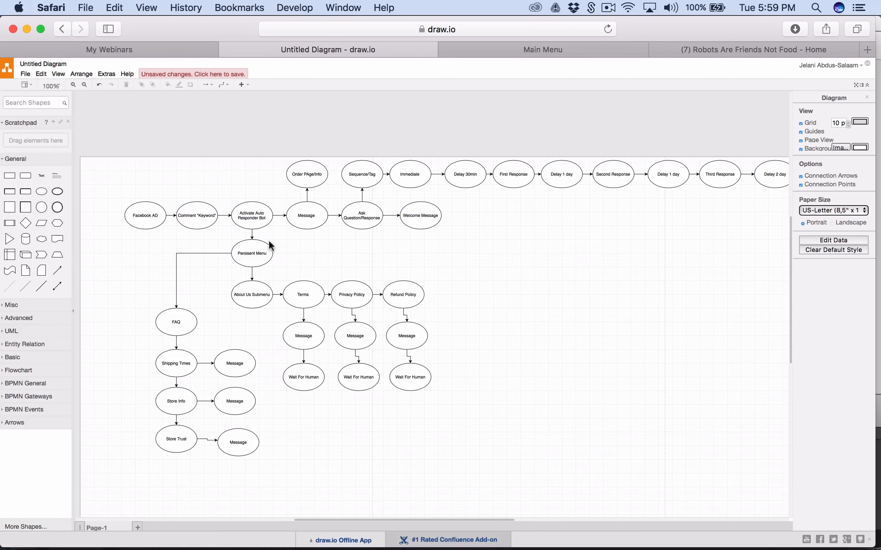
click(507, 50)
click(258, 229)
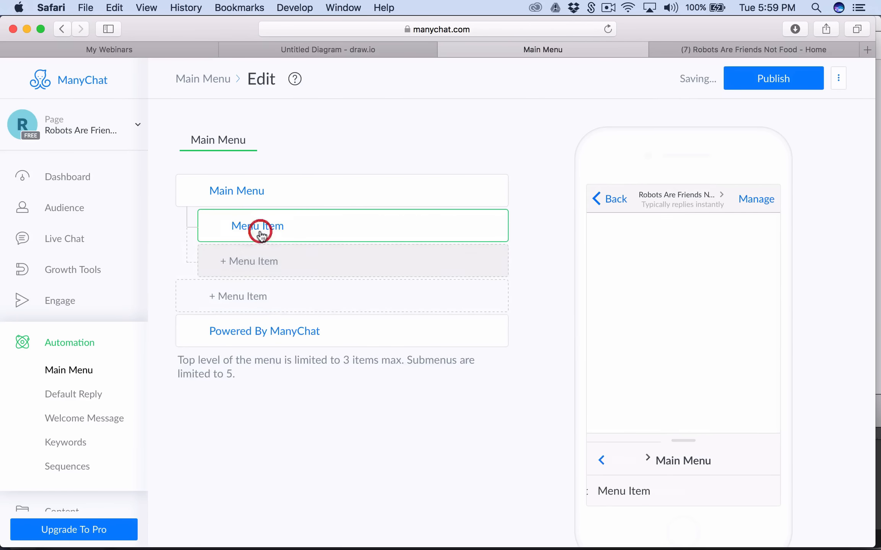
click(267, 203)
drag(210, 191, 265, 191)
text(Abour)
key(BackSpace)
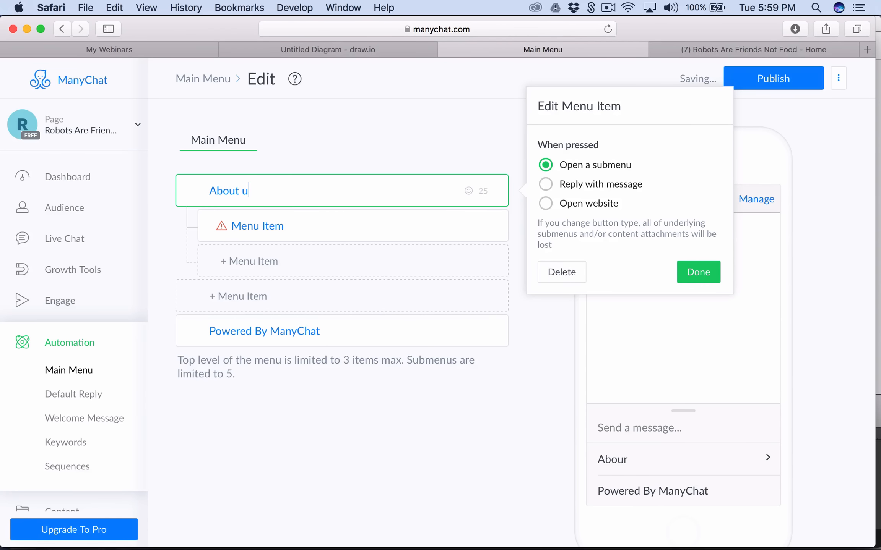
- Add a second top-level menu item named FAQ and set it to open a submenu
click(269, 297)
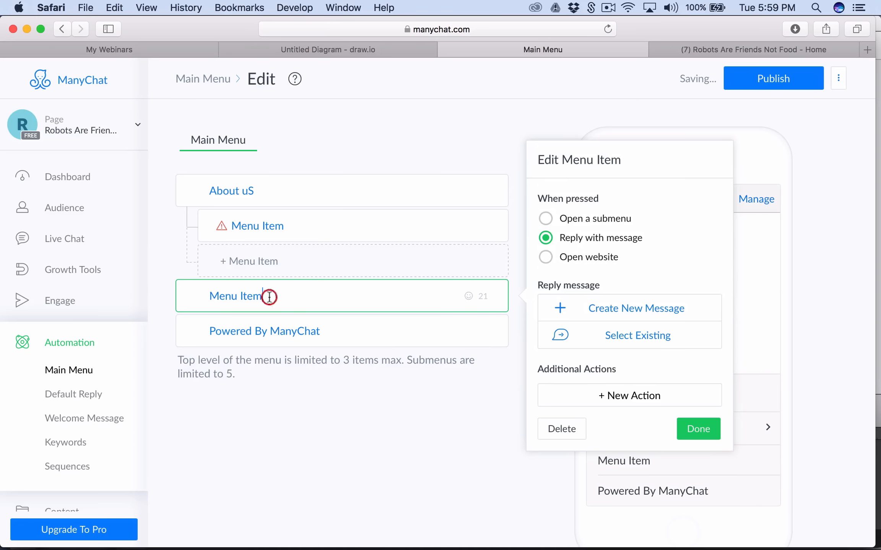
triple_click(270, 297)
text(FAQ)
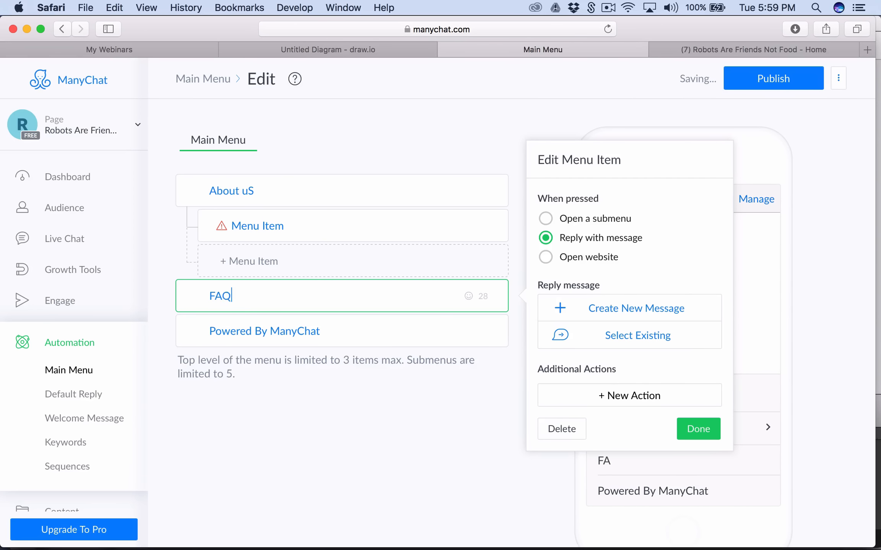
click(569, 221)
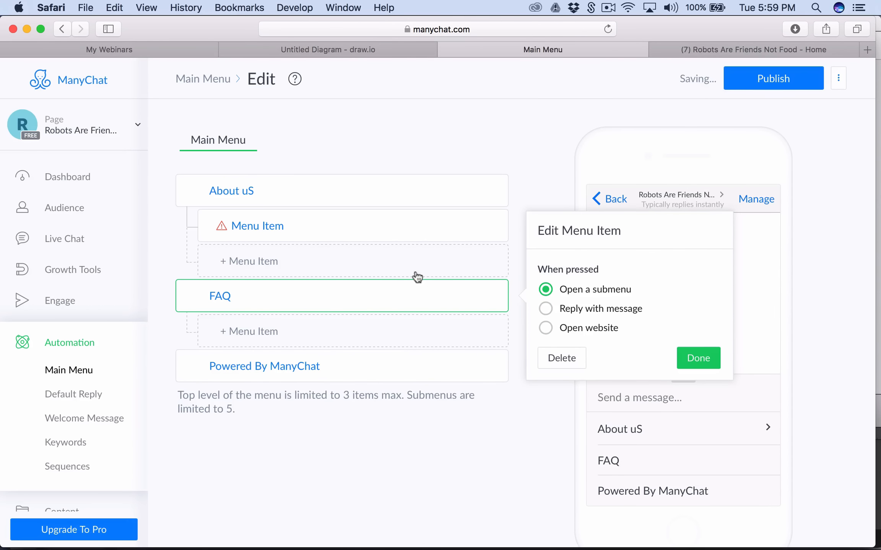
- Correct the first top-level menu item's name to "About Us"
click(325, 189)
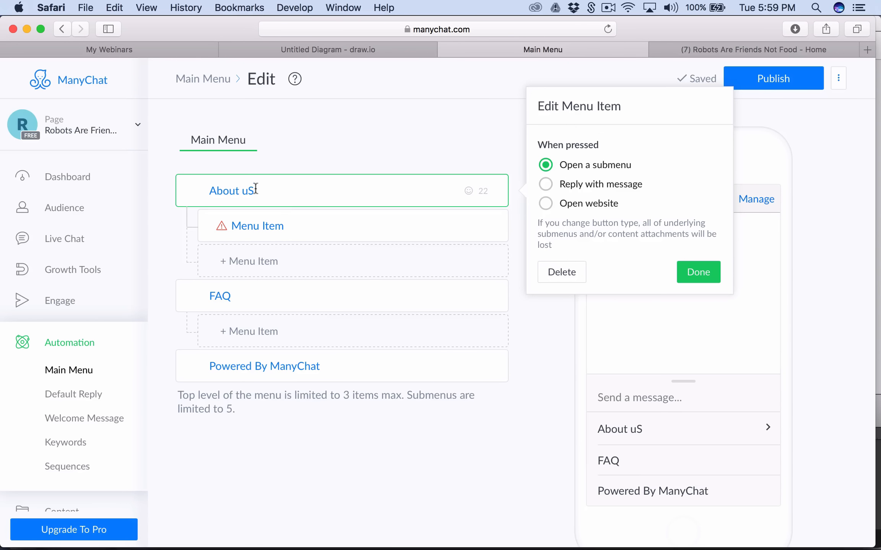
text(Us)
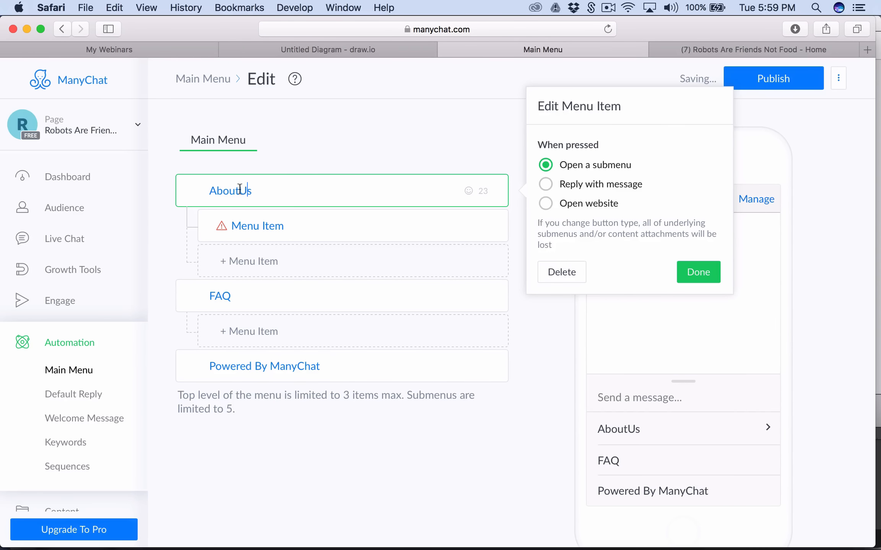
click(239, 190)
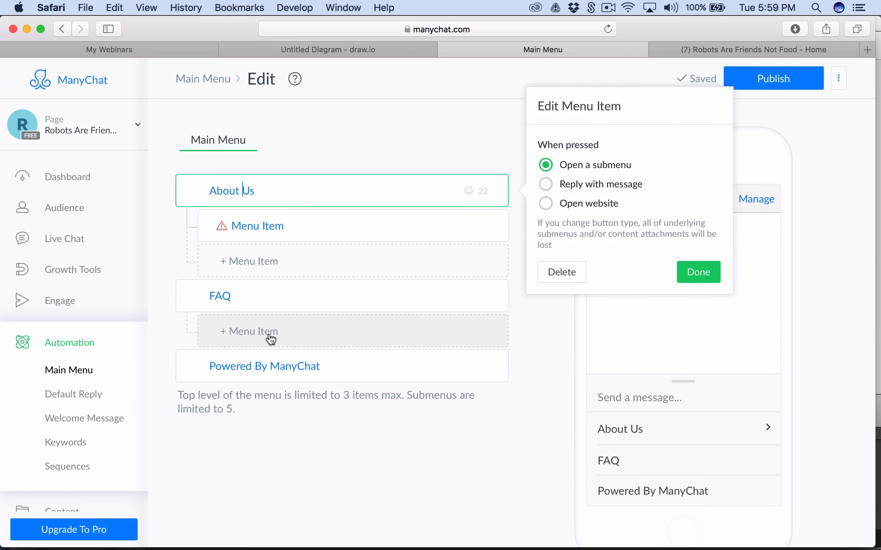
- Consult the About Us branch in the draw.io flowchart, and rename the placeholder item under About Us in ManyChat as Terms
click(360, 50)
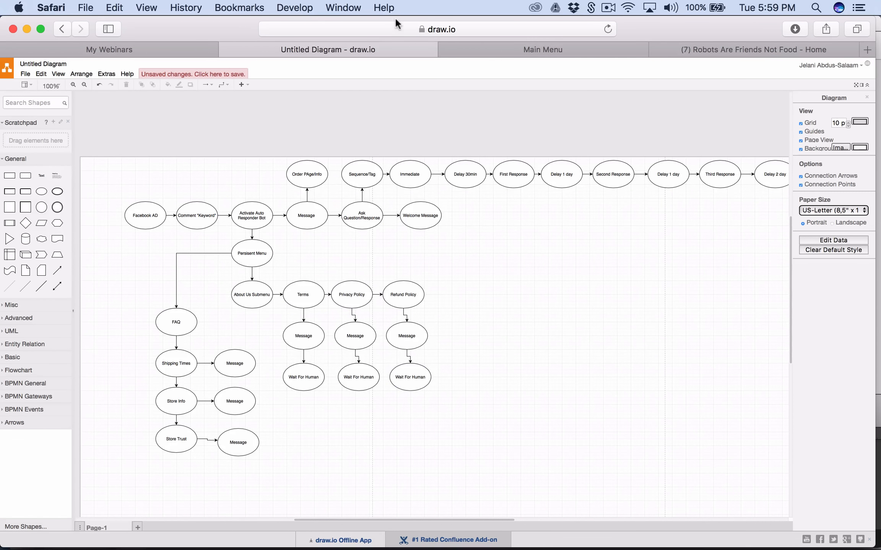
click(474, 45)
click(345, 48)
click(533, 50)
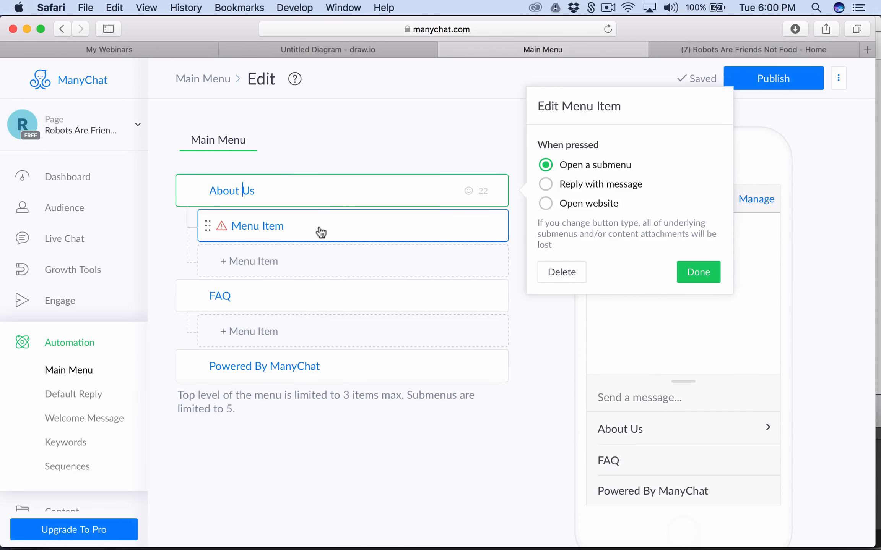
click(343, 49)
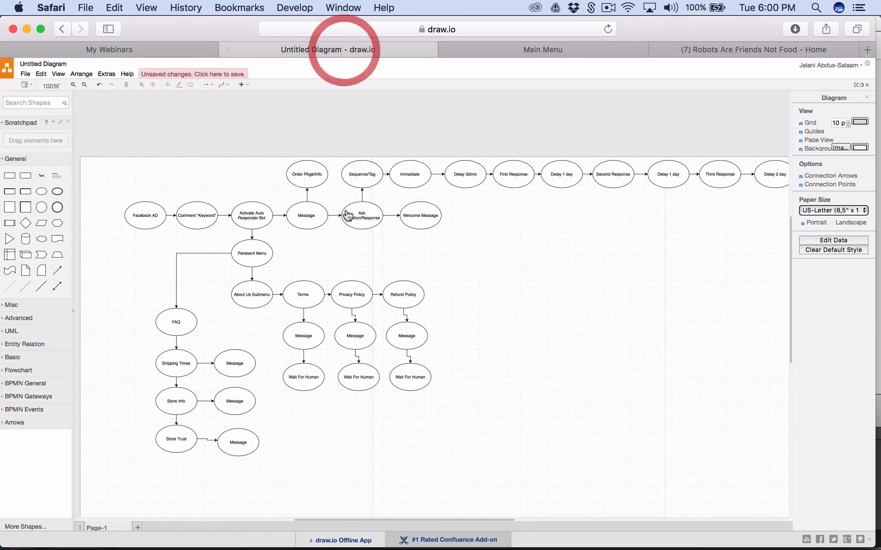
click(526, 49)
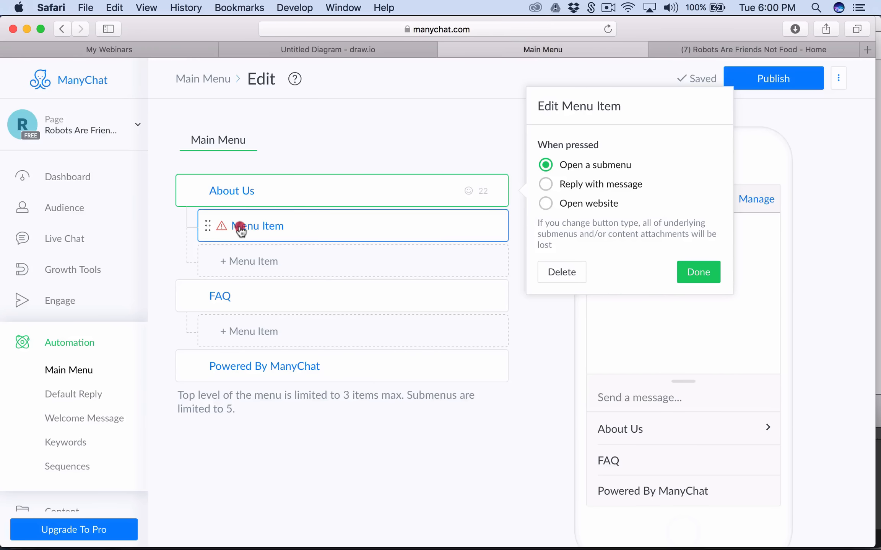
click(238, 225)
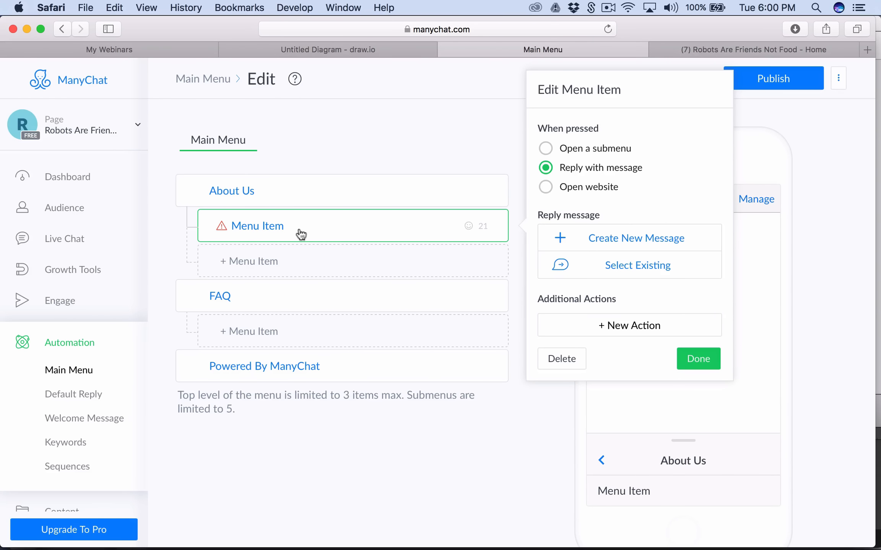
drag(291, 227, 232, 224)
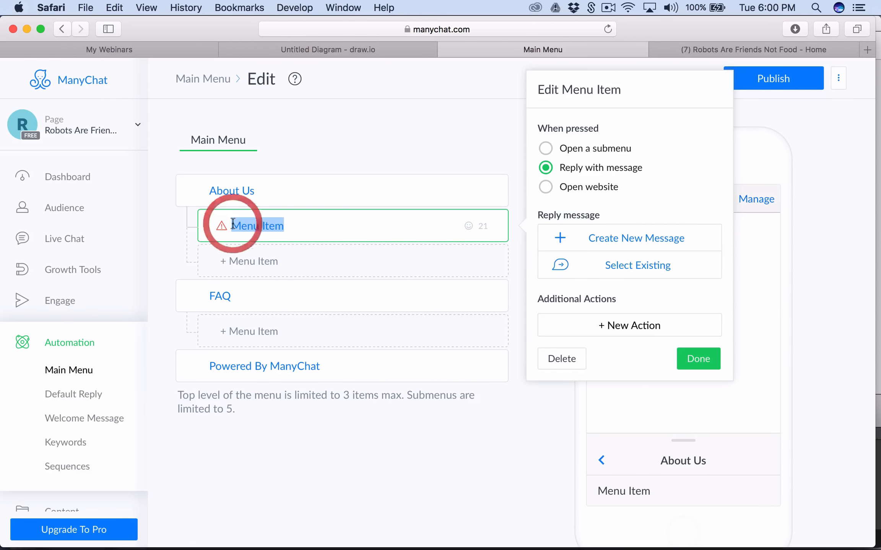
text(Terms)
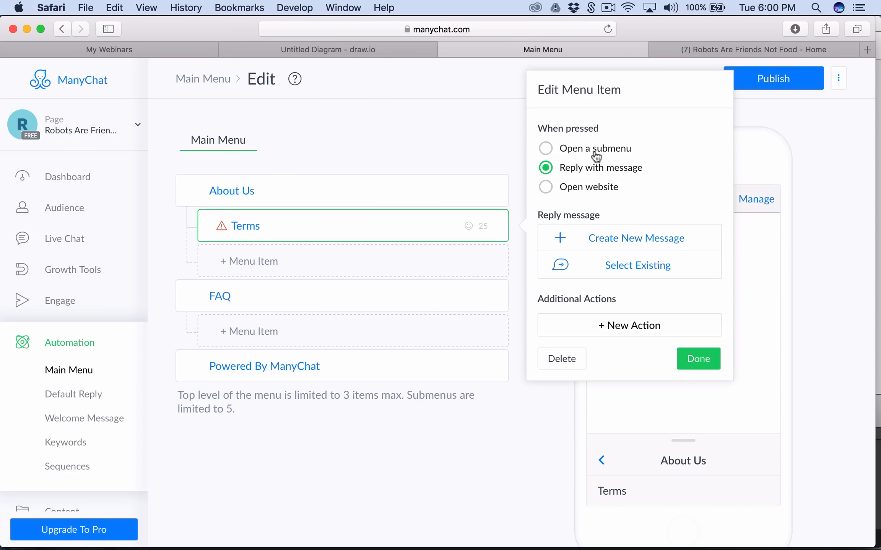
- Try the Open a submenu and Open website options for the Terms item, and return it to Reply with message
click(546, 149)
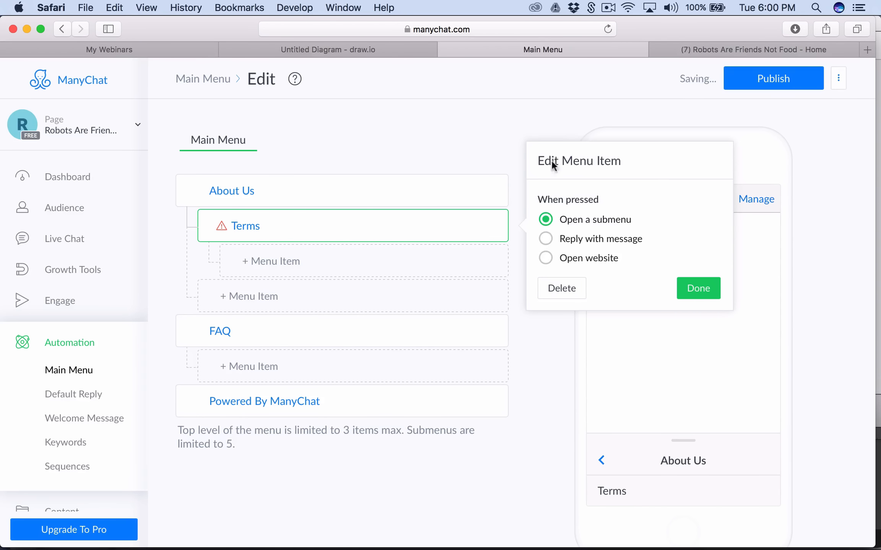
click(546, 239)
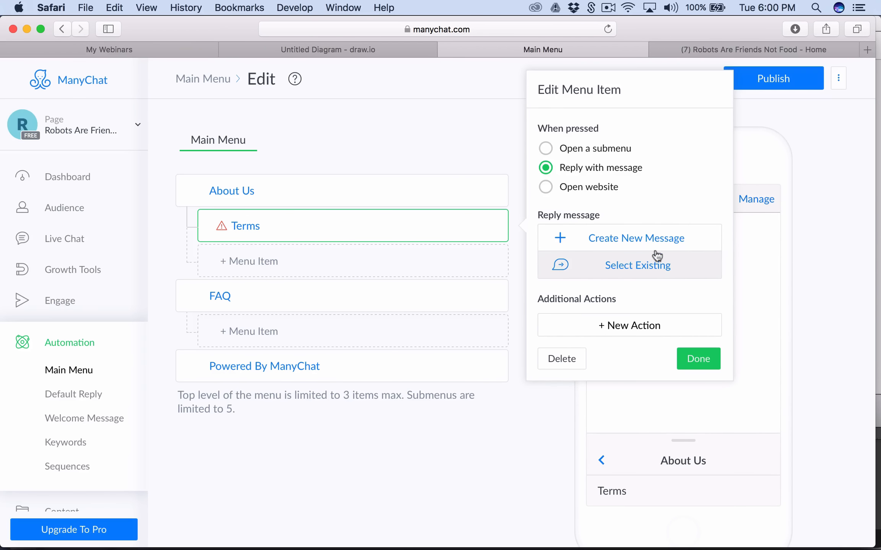
click(592, 186)
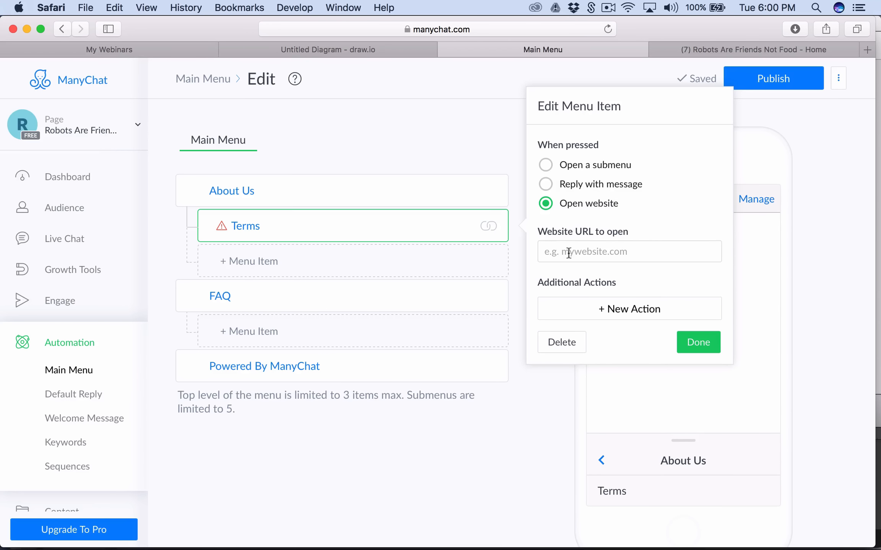
click(571, 166)
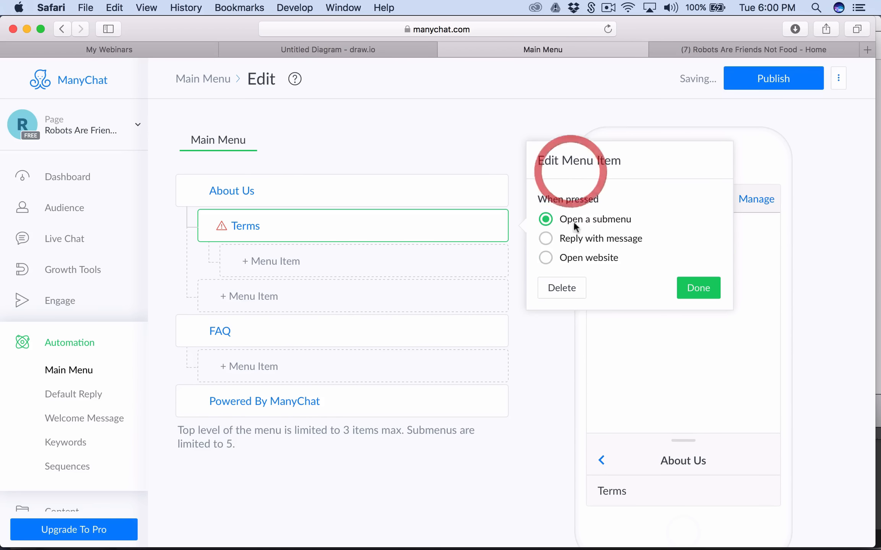
click(573, 238)
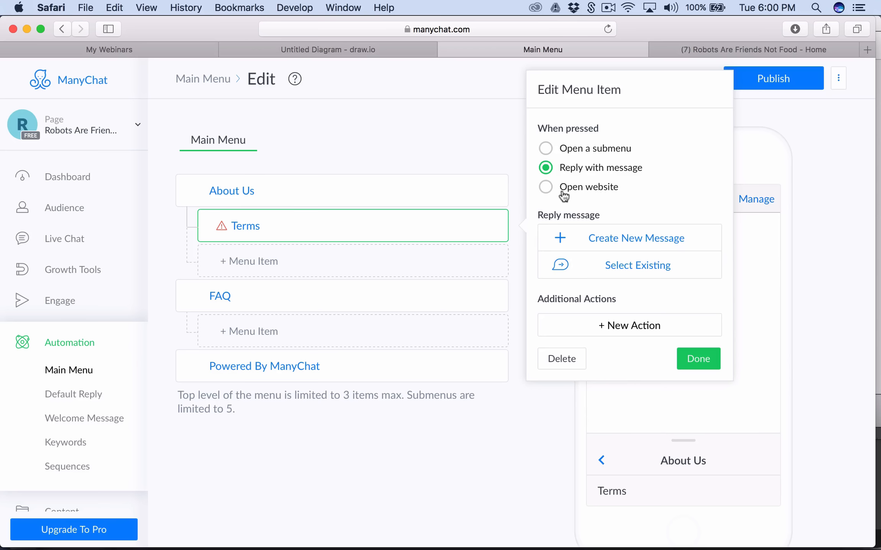
- Add an Add Tag action to the Terms item with a new tag named "clicked_Terms-button"
click(623, 332)
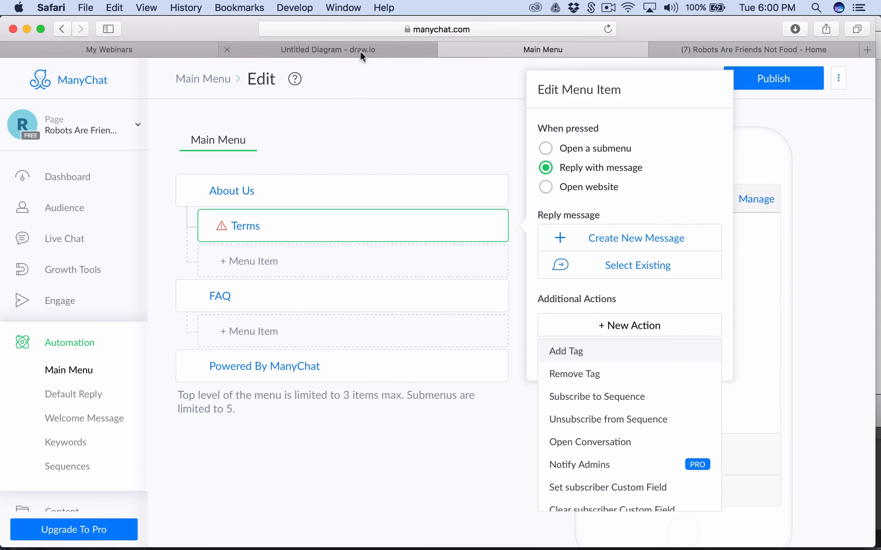
click(590, 362)
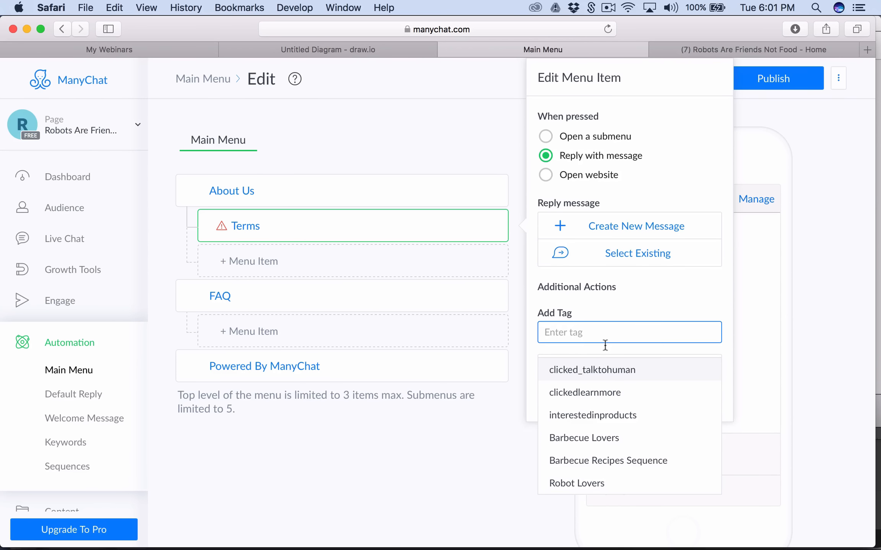
text(clicked_)
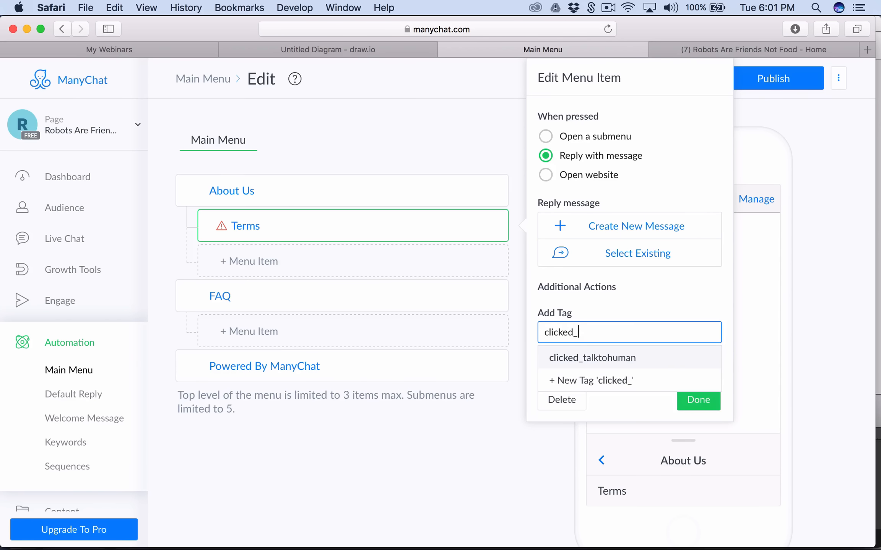
text(Terms-)
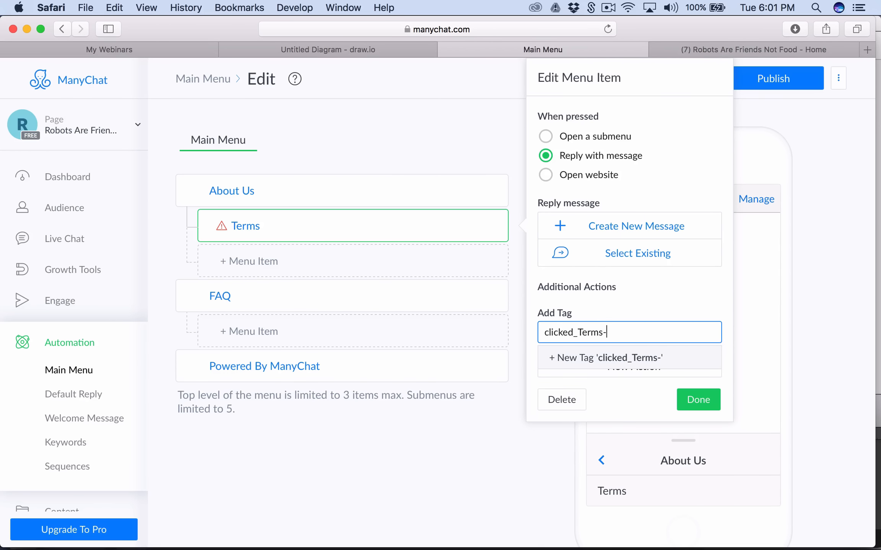
text(button)
click(632, 361)
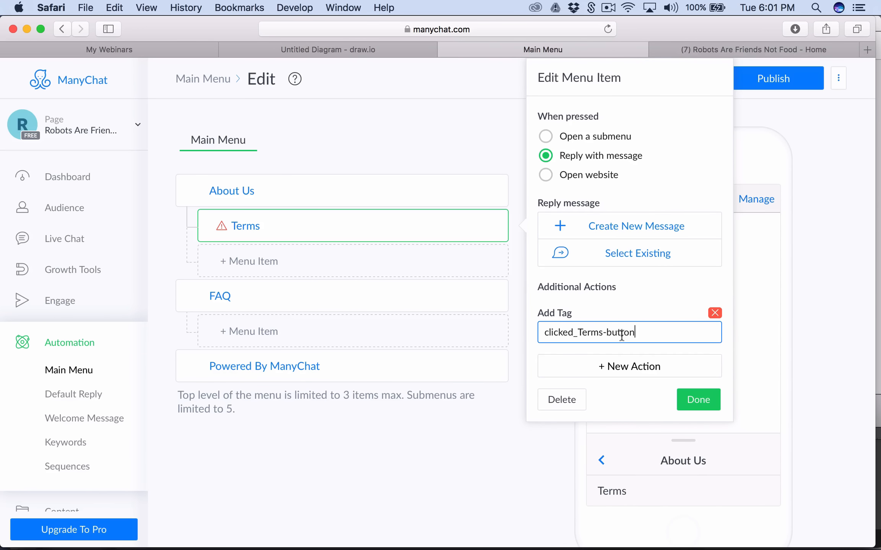
- Finish editing the Terms menu item with its Add Tag action in place
click(697, 400)
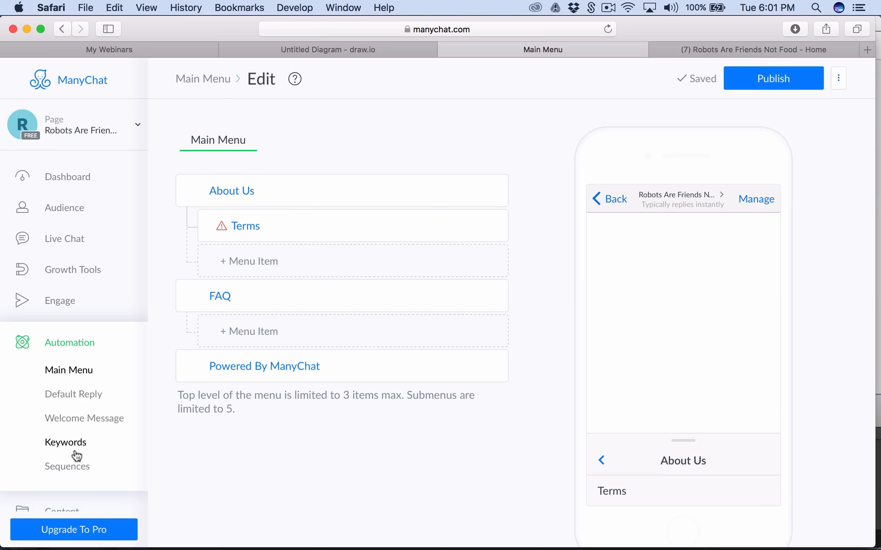
- Try a targeting condition of Tag is clicked_Terms-button in the broadcast draft's settings, and remove the condition
click(69, 305)
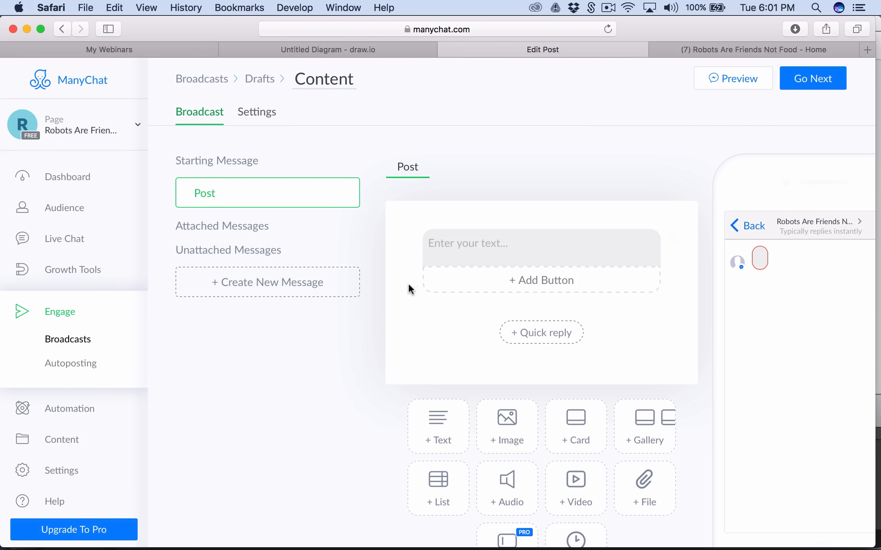
click(259, 113)
scroll(432, 333, down, 3)
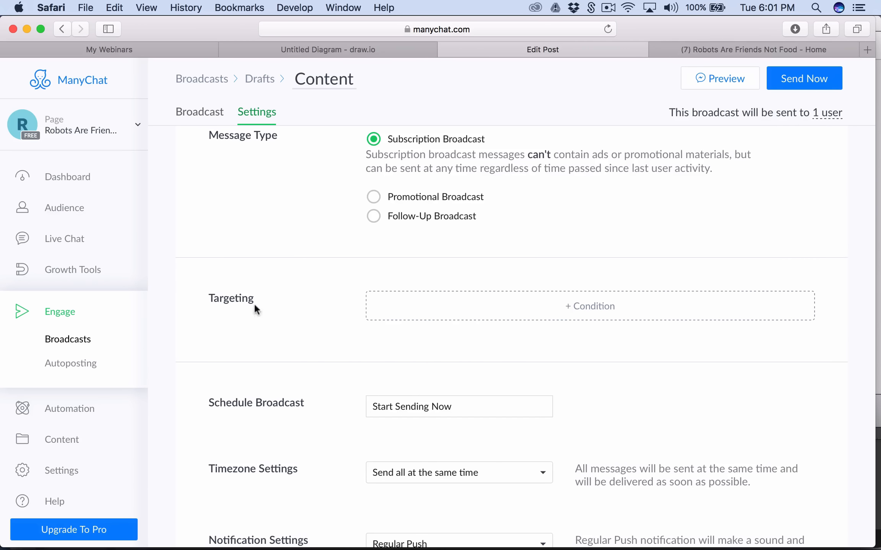
click(625, 307)
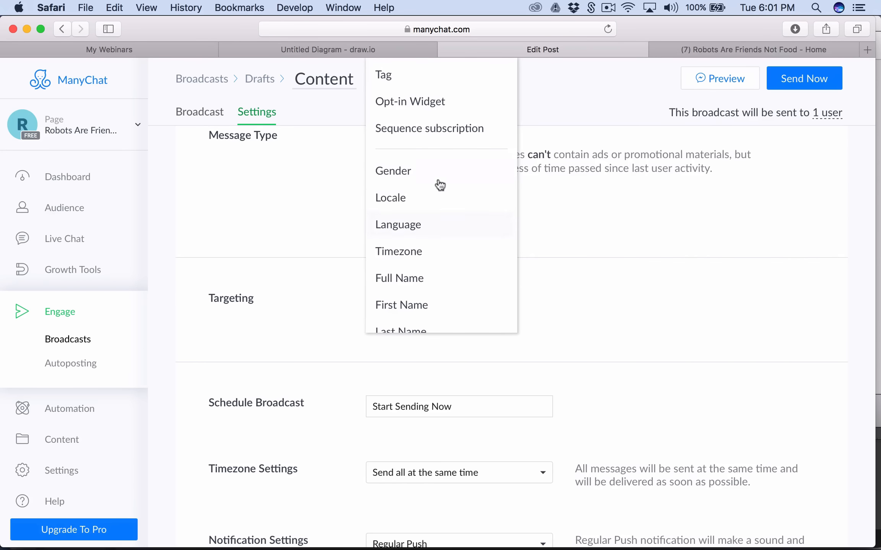
click(407, 75)
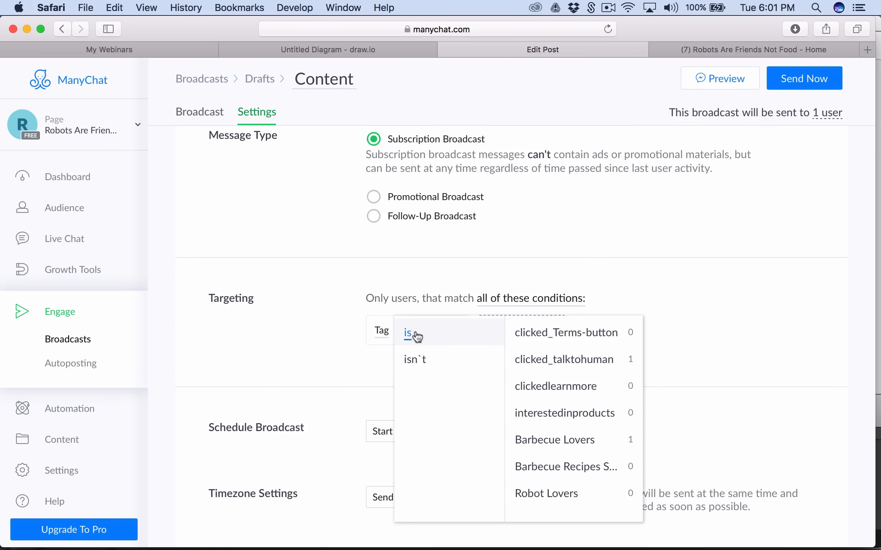
click(561, 339)
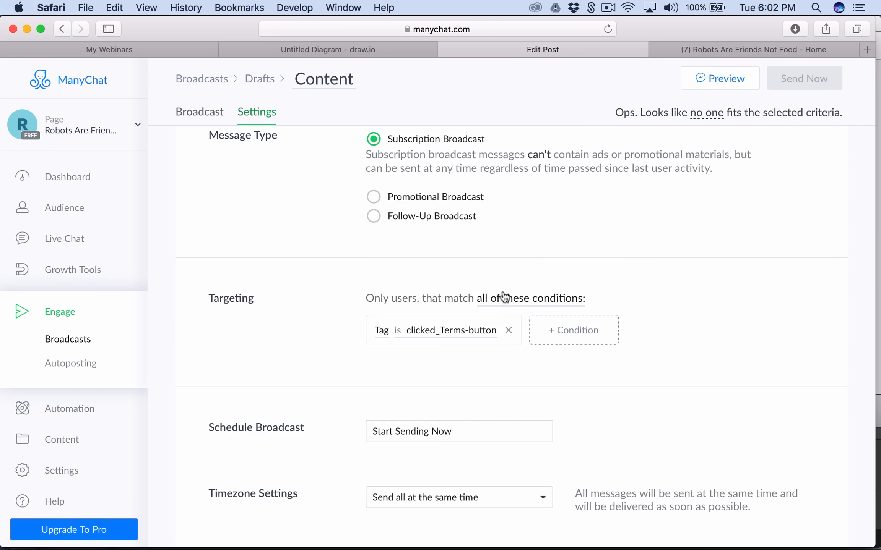
click(509, 332)
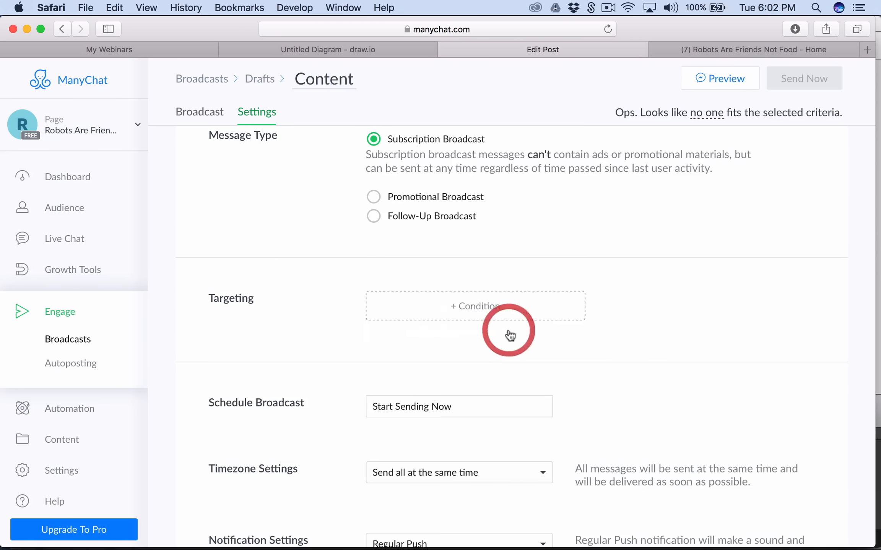
- Return to editing the main menu, reopen the Terms item, and review the additional actions it offers
click(221, 81)
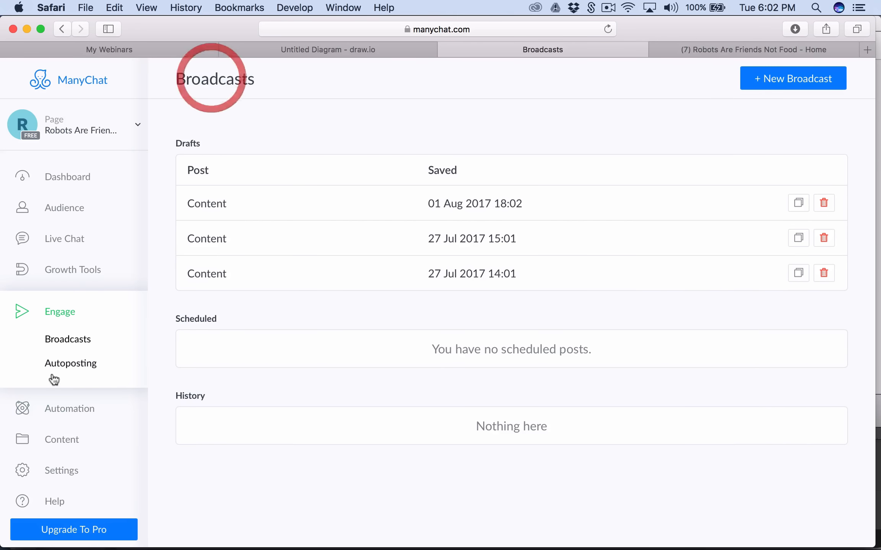
click(67, 412)
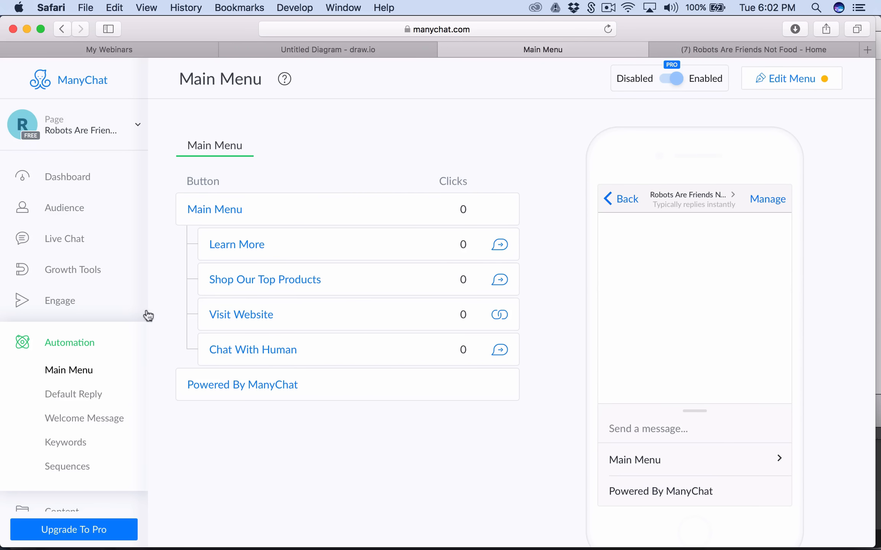
click(812, 86)
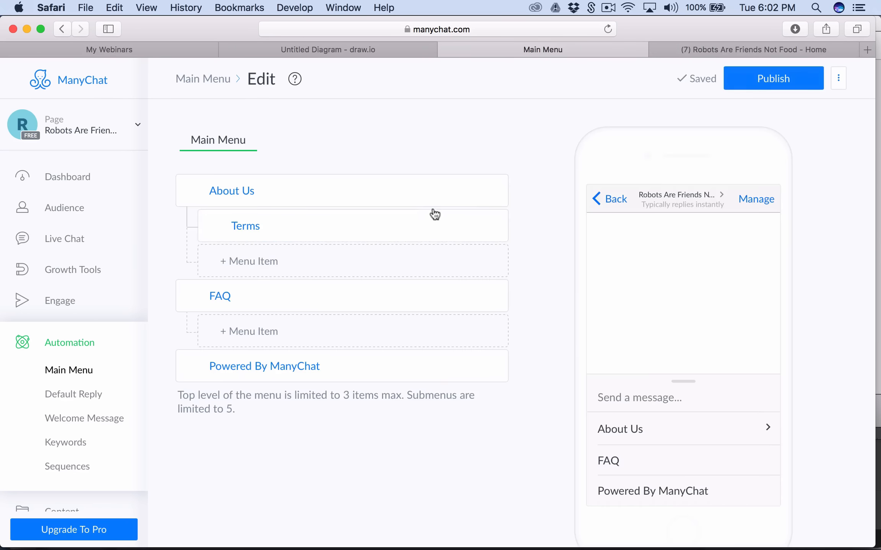
click(289, 226)
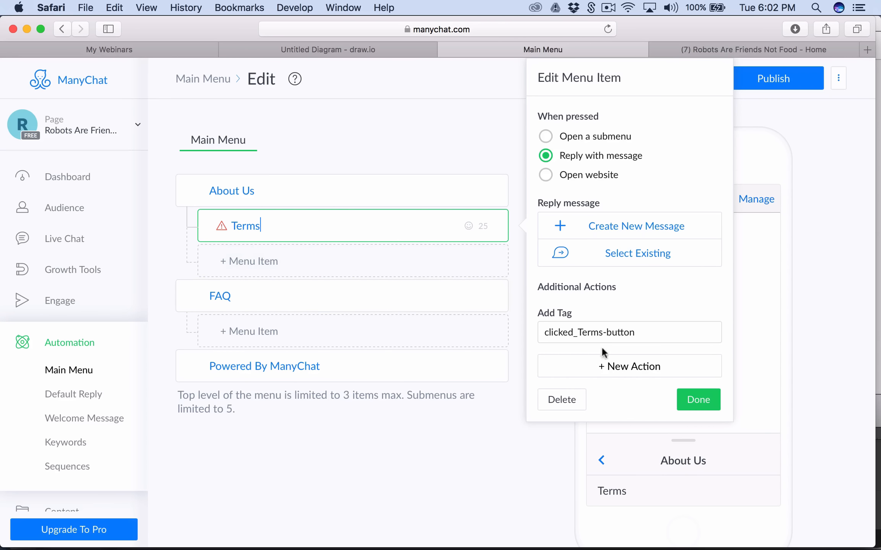
click(603, 368)
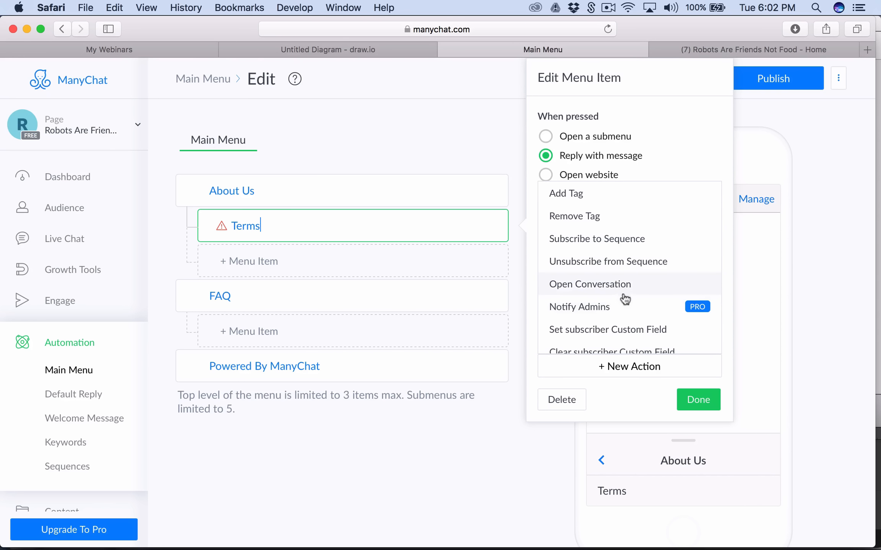
scroll(621, 289, down, 3)
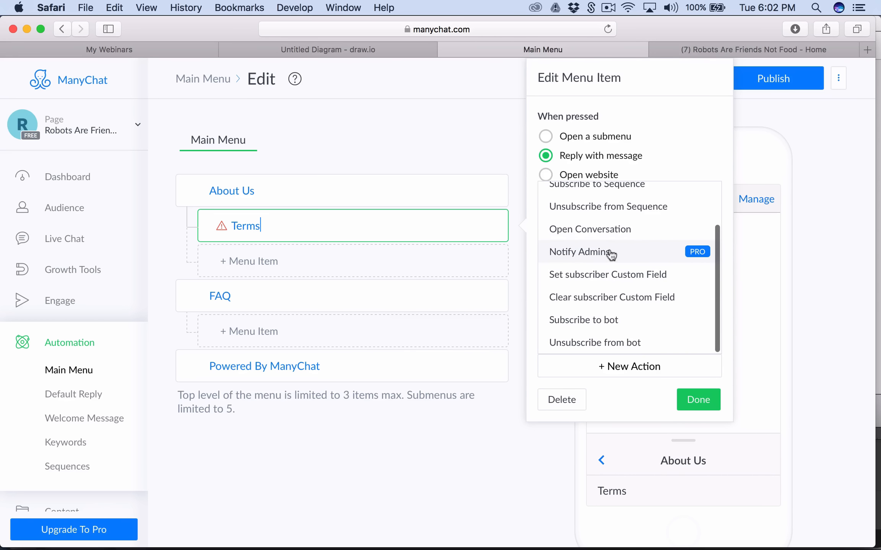
- Consult the Terms branch in the draw.io flowchart, and look through the Terms item's additional actions again in ManyChat
click(382, 52)
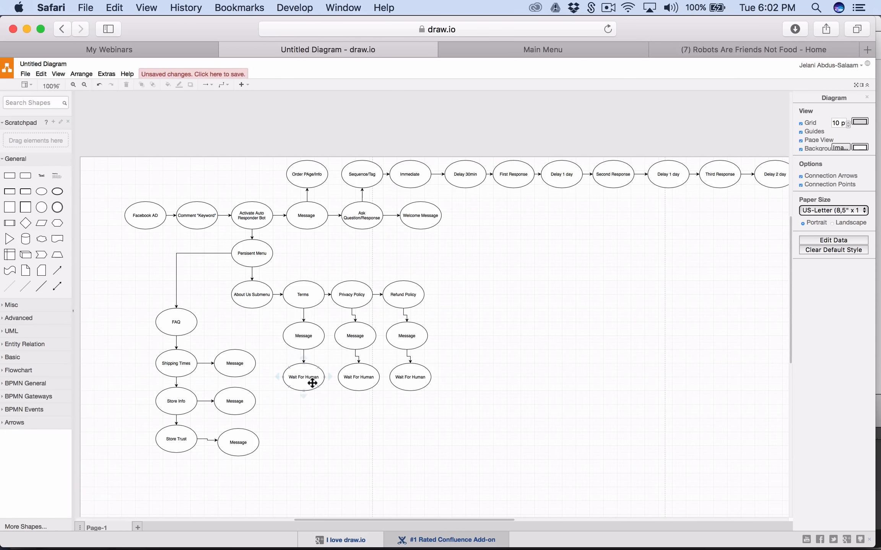
click(541, 50)
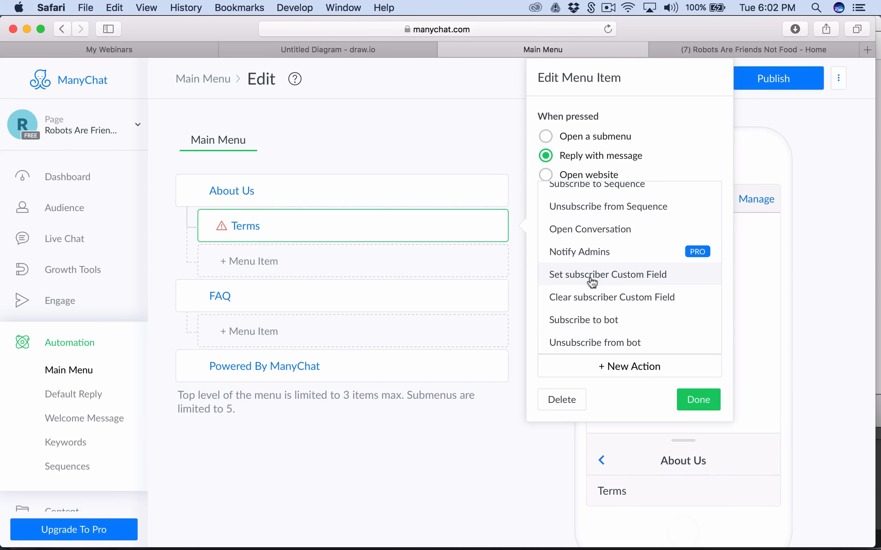
scroll(587, 298, down, 1)
scroll(587, 297, up, 1)
scroll(596, 213, up, 3)
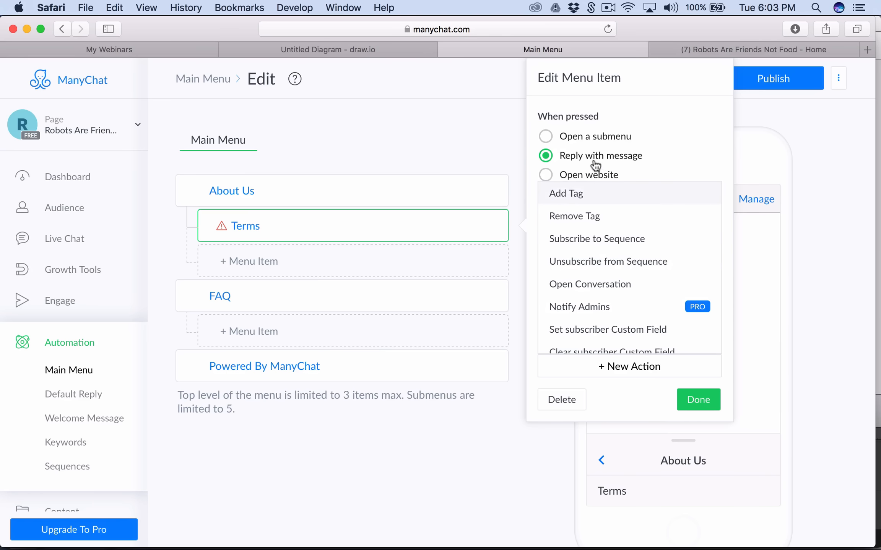
- Add a second item under About Us and name it Privacy, checking the submenu order in the draw.io flowchart
click(406, 152)
click(270, 258)
click(350, 47)
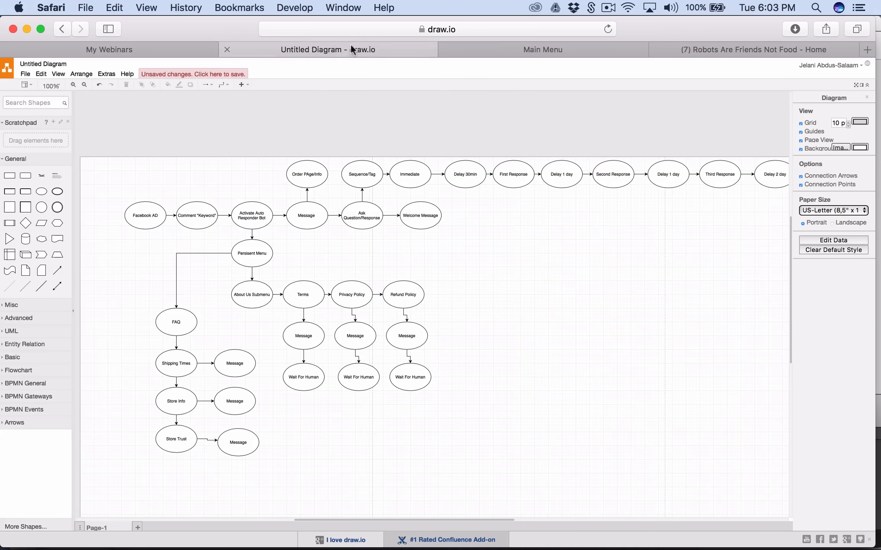
click(536, 47)
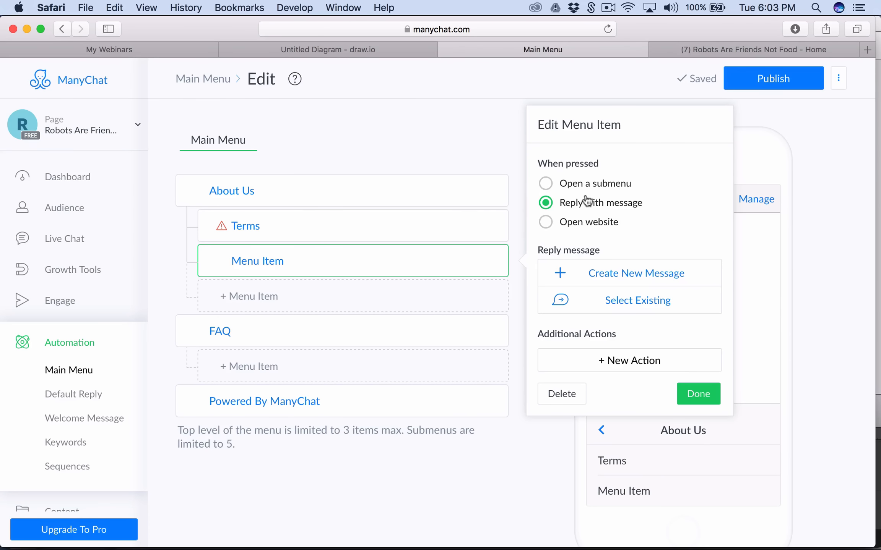
drag(315, 255, 222, 257)
text(Privacy)
- Add a third item under About Us and name it Refund
click(249, 302)
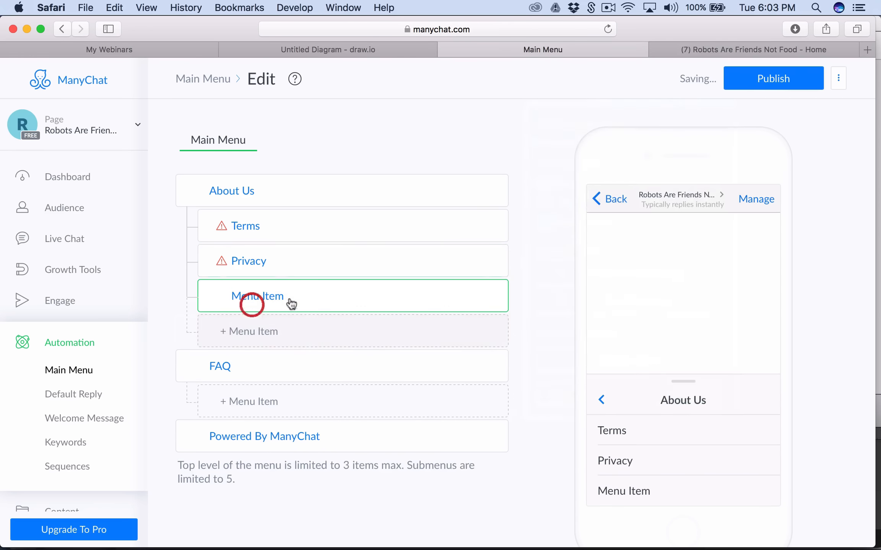
click(282, 300)
drag(289, 301, 198, 295)
text(Refund)
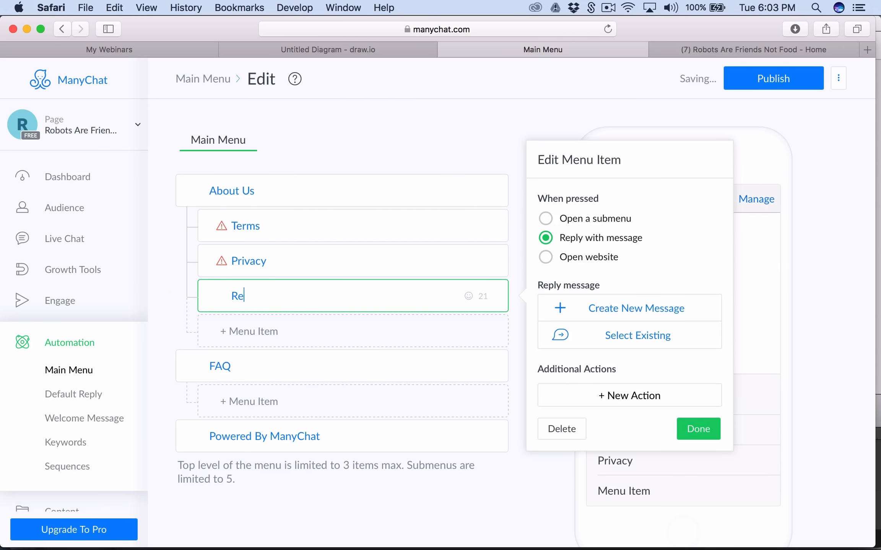
- Create a new reply message for the Terms item, starting with the greeting "Hi!" followed by a blank line
click(305, 224)
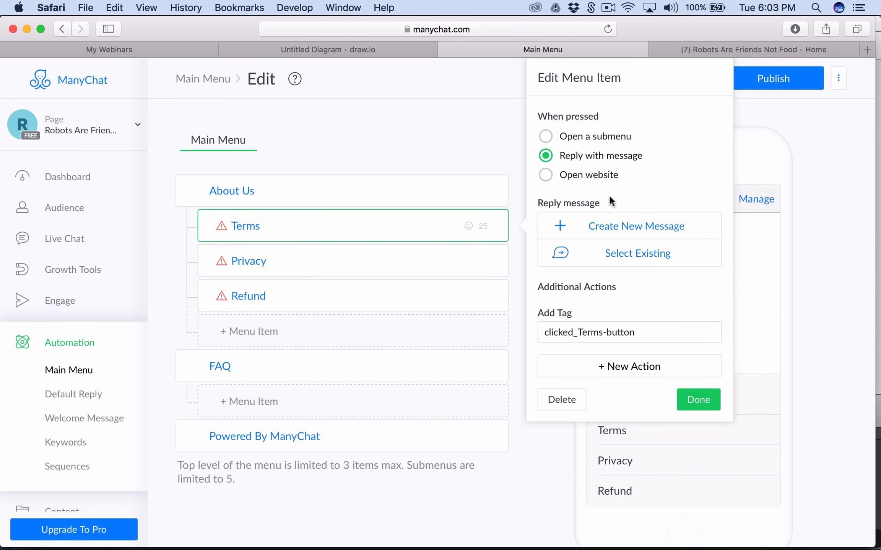
click(637, 229)
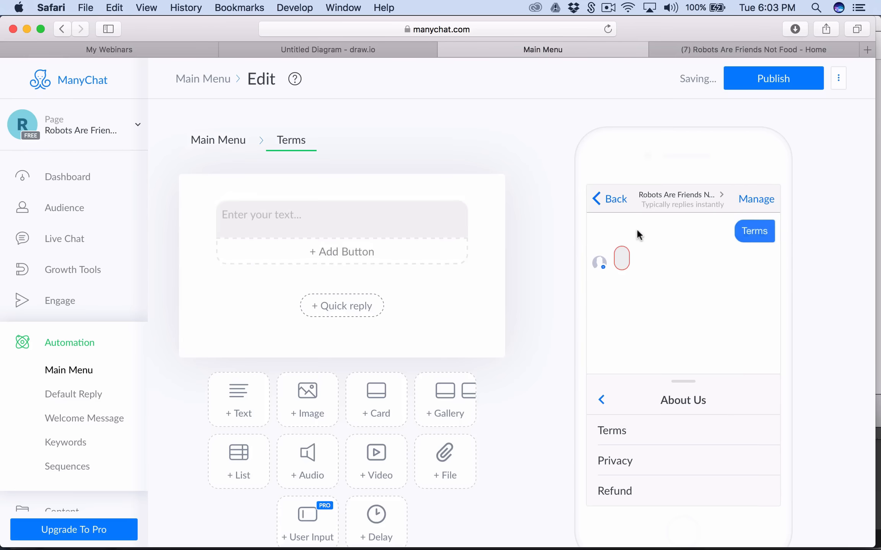
click(336, 218)
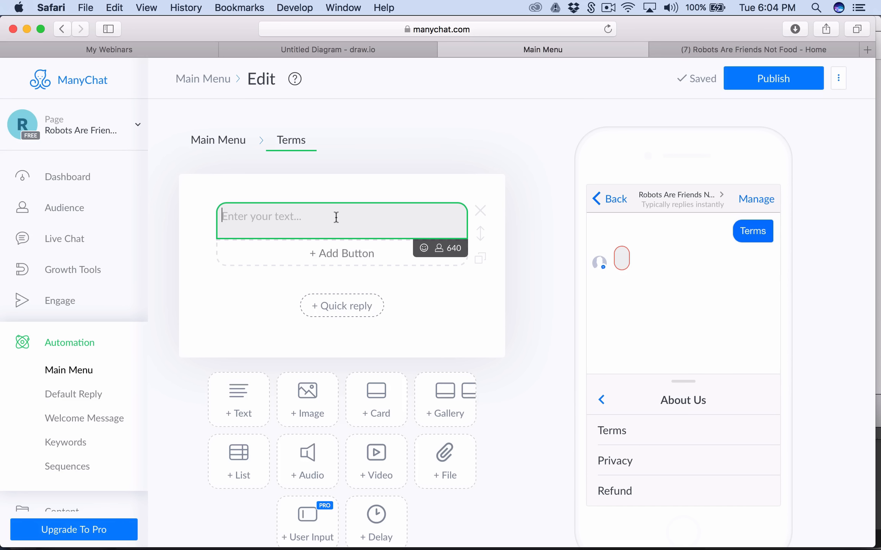
text(Ple)
key(BackSpace)
key(BackSpace)
key(BackSpace)
text(Hi)
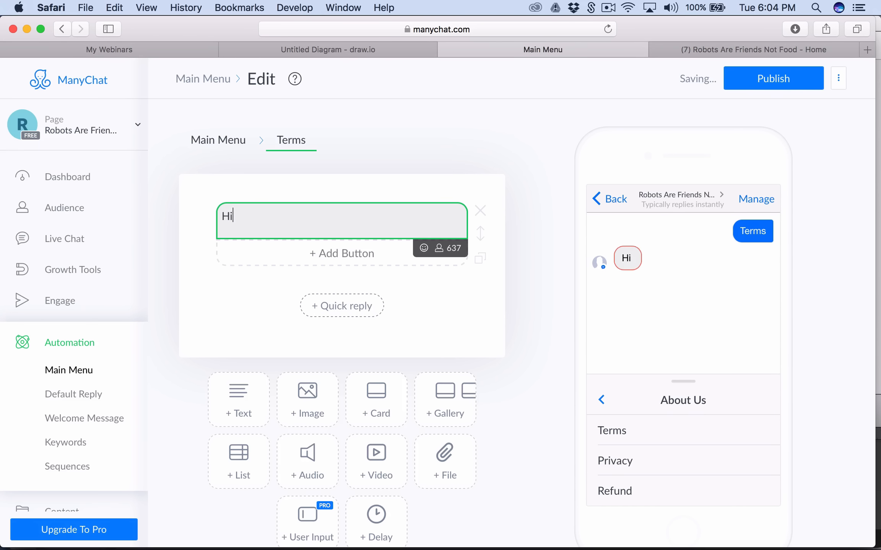
text(!)
key(Return)
key(Return)
text(Thank you)
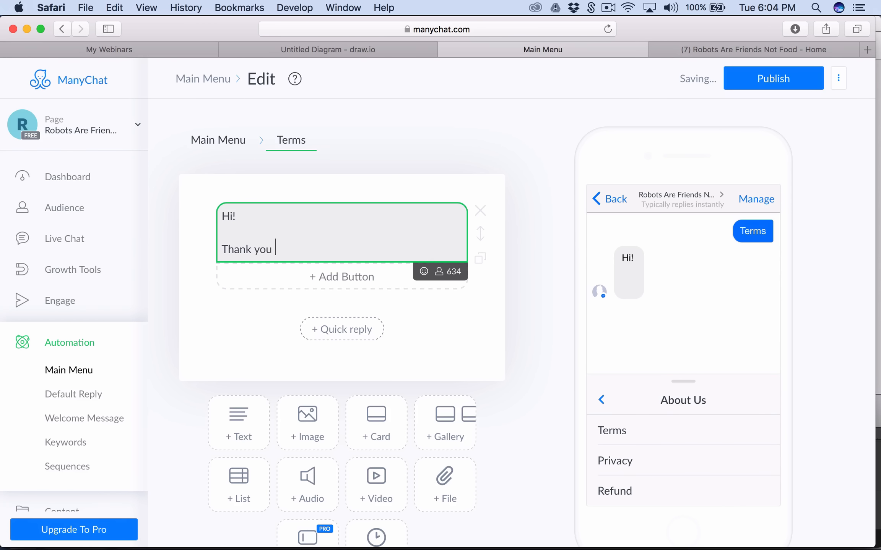
key(BackSpace)
key(BackSpace)
key(BackSpace)
key(BackSpace)
key(BackSpace)
key(BackSpace)
key(BackSpace)
key(BackSpace)
key(BackSpace)
- Add the line "Our terms are as followed!" below the greeting, followed by a blank line
text(Our terms)
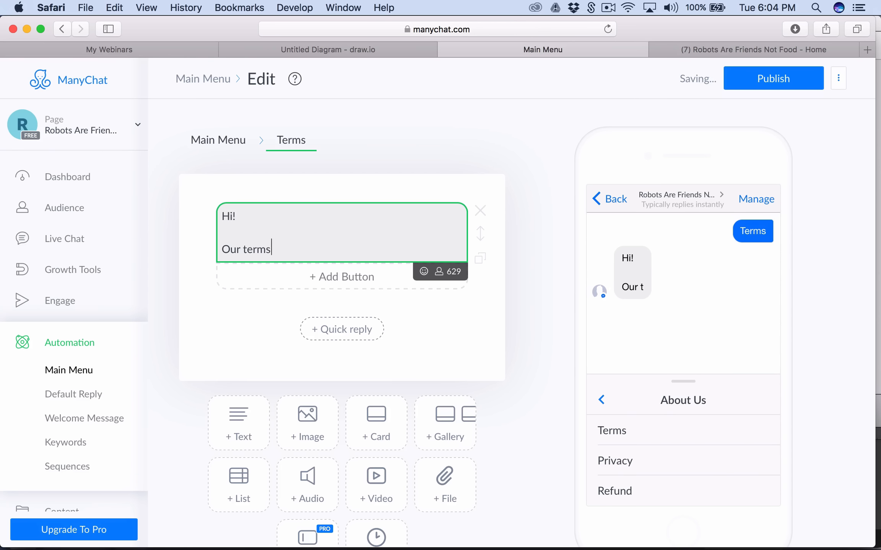
text( are as followed)
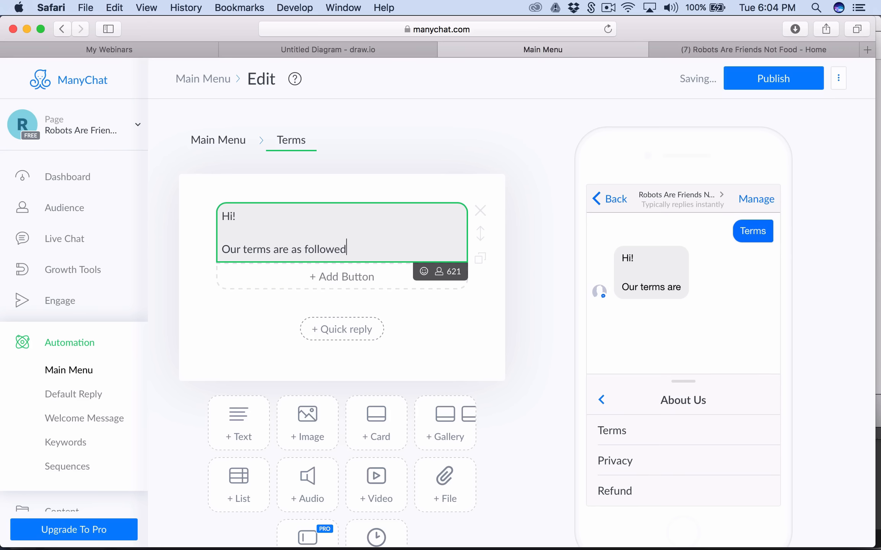
text(!  We)
key(Return)
key(Return)
- Complete the Terms message with the line "We do not accept PayPal and once you it, its yours forever!"
text(We do not s)
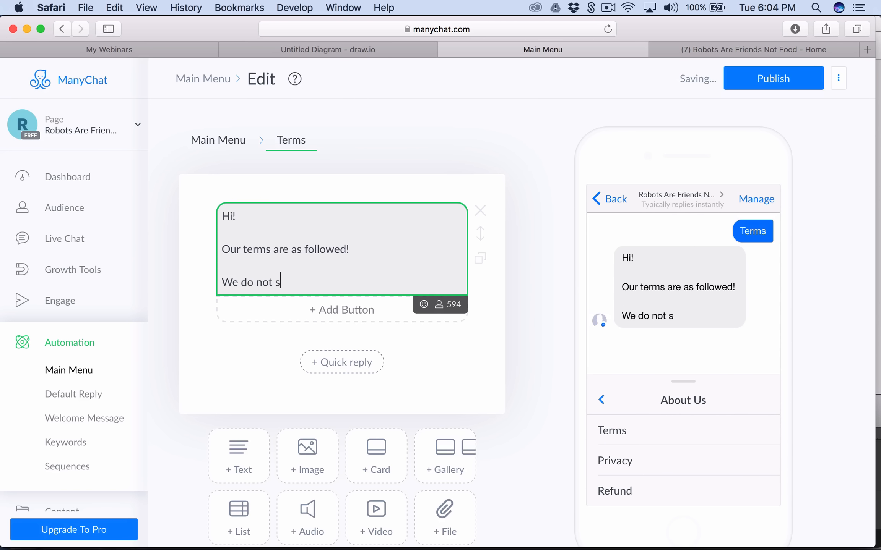
key(BackSpace)
text(accept r)
key(BackSpace)
key(BackSpace)
key(BackSpace)
key(BackSpace)
key(BackSpace)
key(BackSpace)
key(BackSpace)
text(ect)
key(BackSpace)
key(BackSpace)
text(pt paypal and oce)
key(BackSpace)
key(BackSpace)
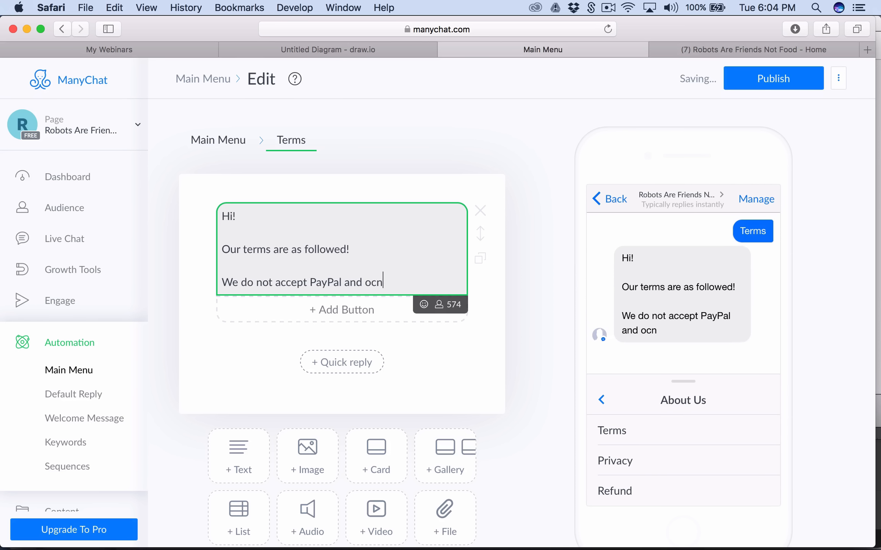
text(nce you it, its yours )
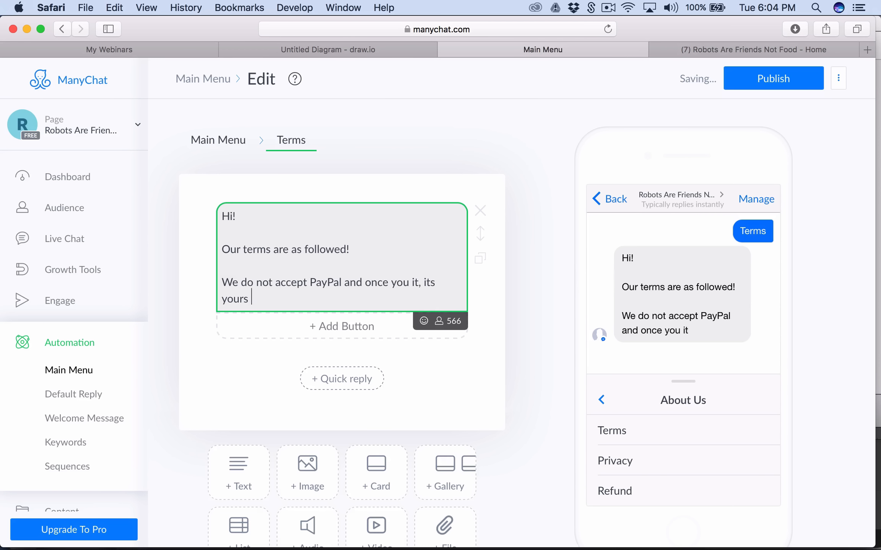
text(forever!)
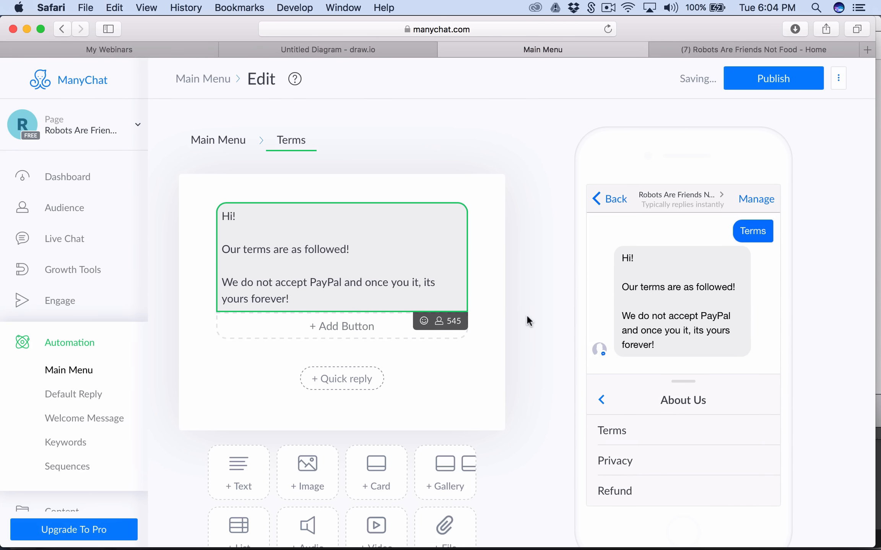
- Examine the content block types available for the Terms reply message
scroll(393, 399, down, 2)
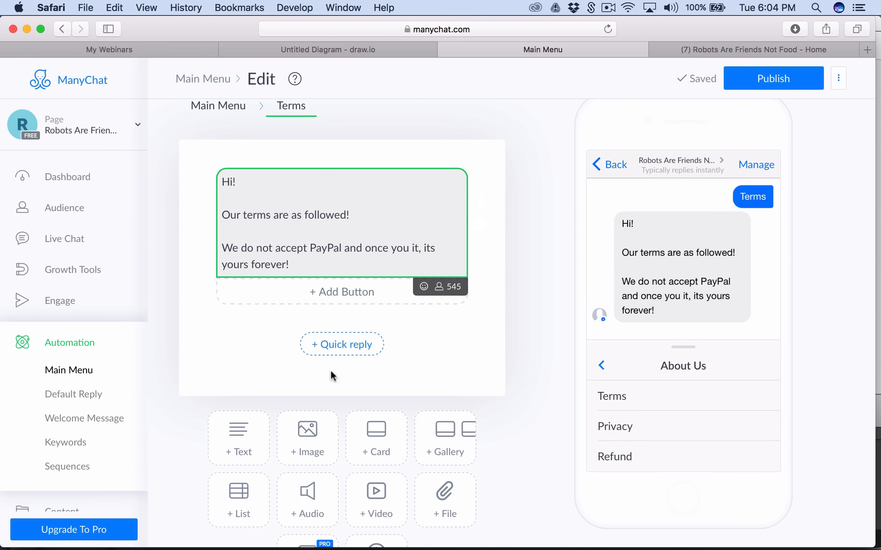
scroll(394, 445, down, 2)
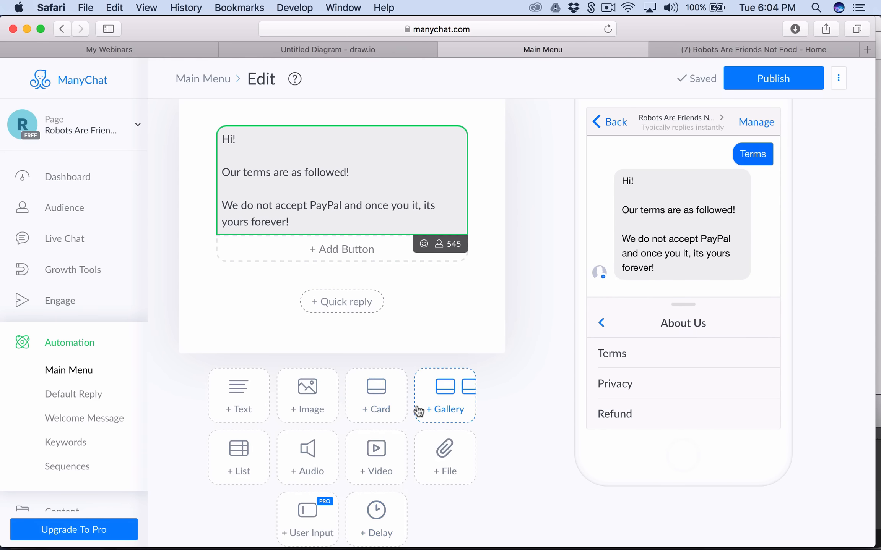
scroll(418, 411, down, 3)
scroll(414, 412, up, 2)
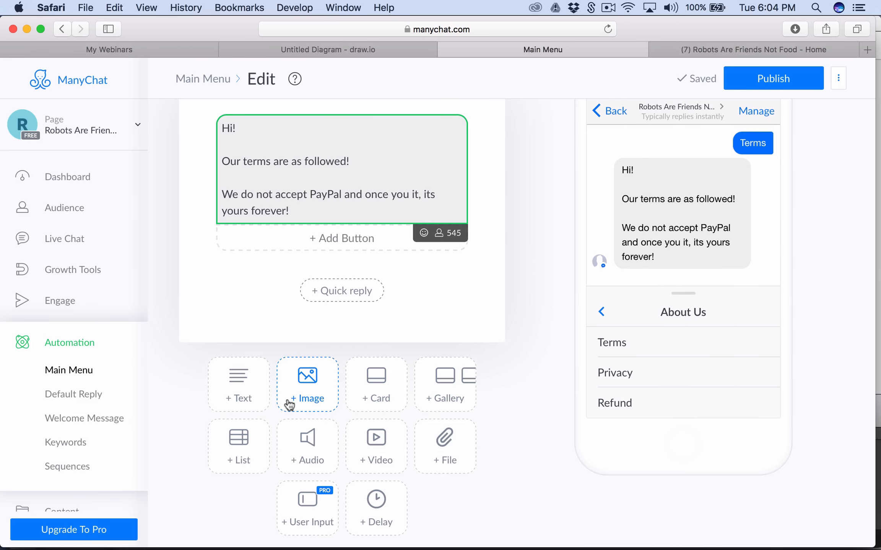
scroll(289, 404, up, 2)
scroll(372, 405, down, 1)
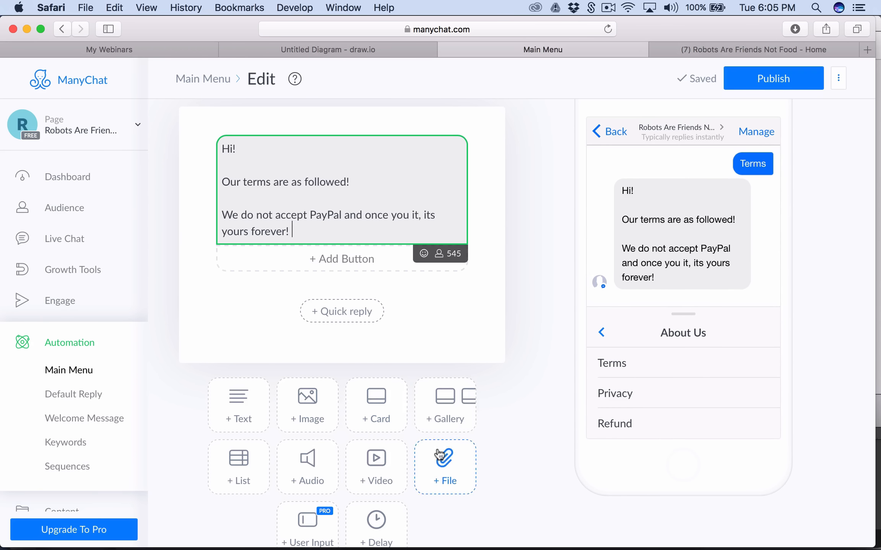
- Add a delay block below the Terms text with a delay time of 5 seconds and the typing action shown
click(359, 381)
drag(359, 381, 450, 342)
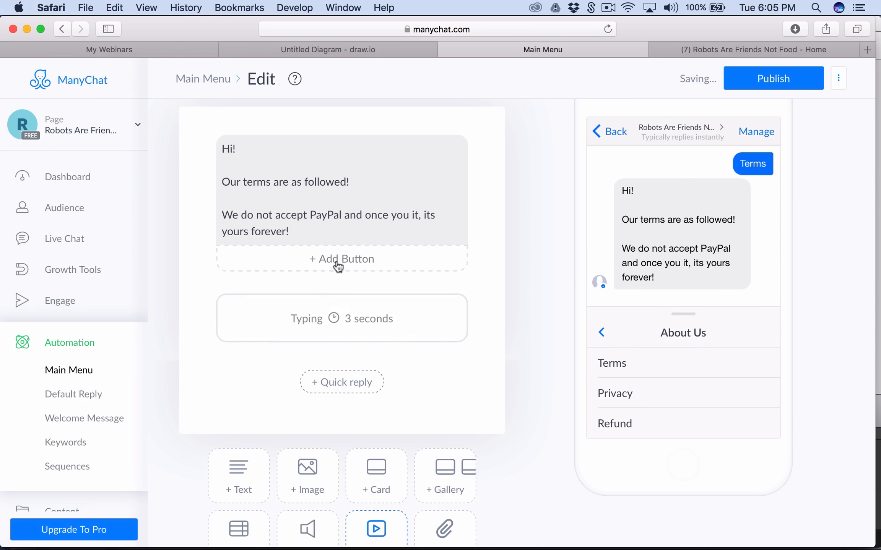
click(336, 318)
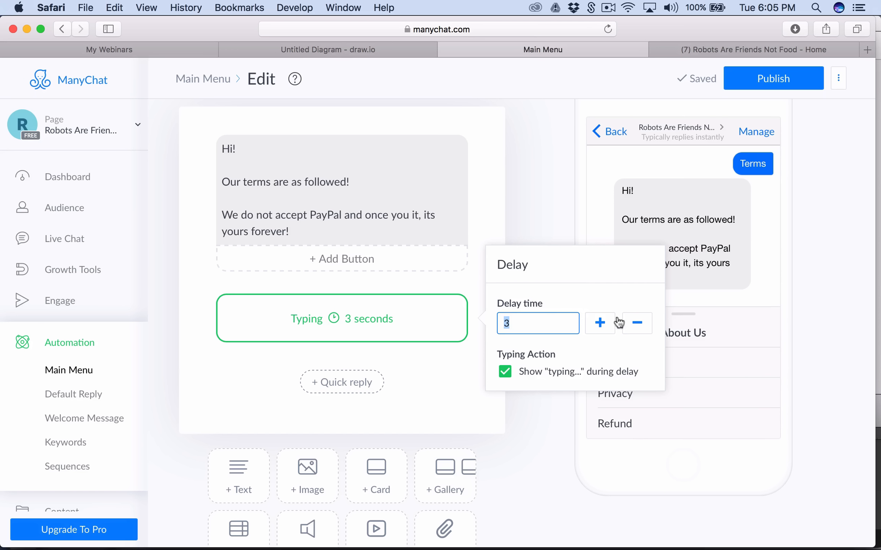
click(600, 324)
click(600, 324)
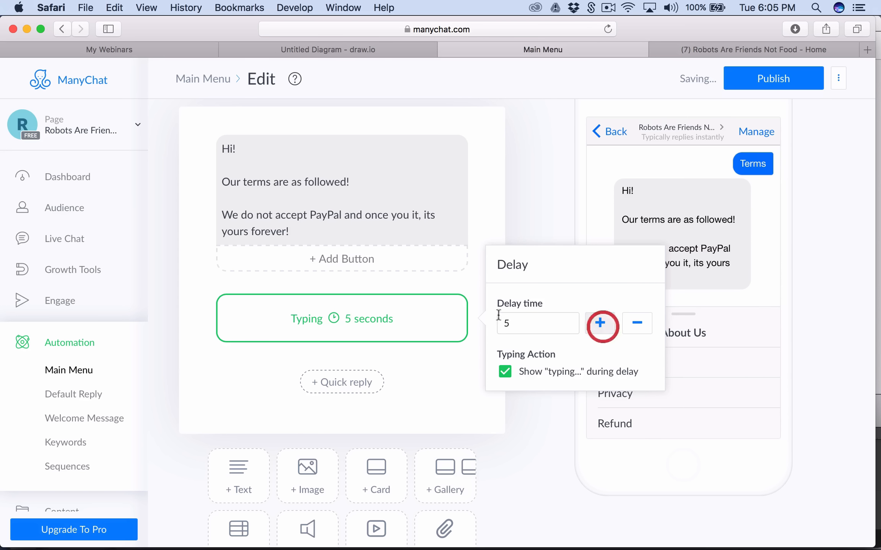
click(260, 364)
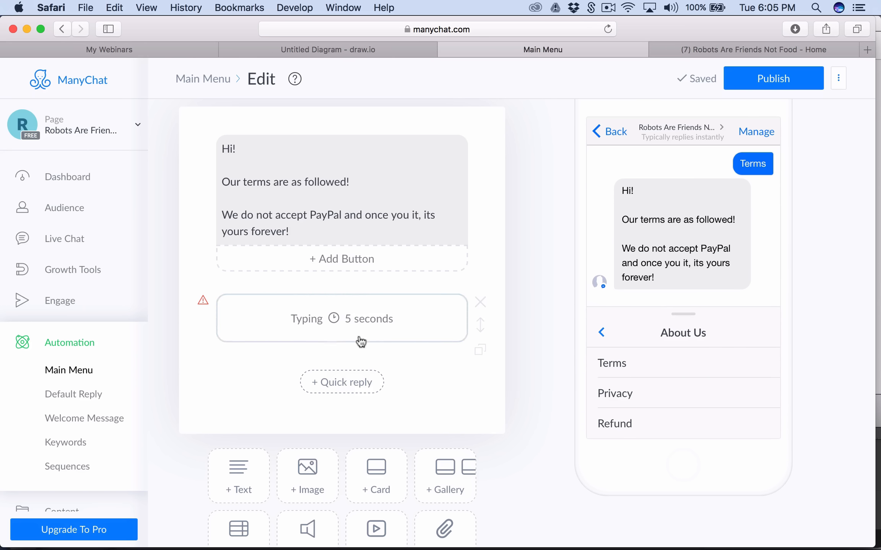
- Add a text block below the delay reading "If you want to email us please do so by reaching out to" plus the store's e-mail address
mouse_move(202, 300)
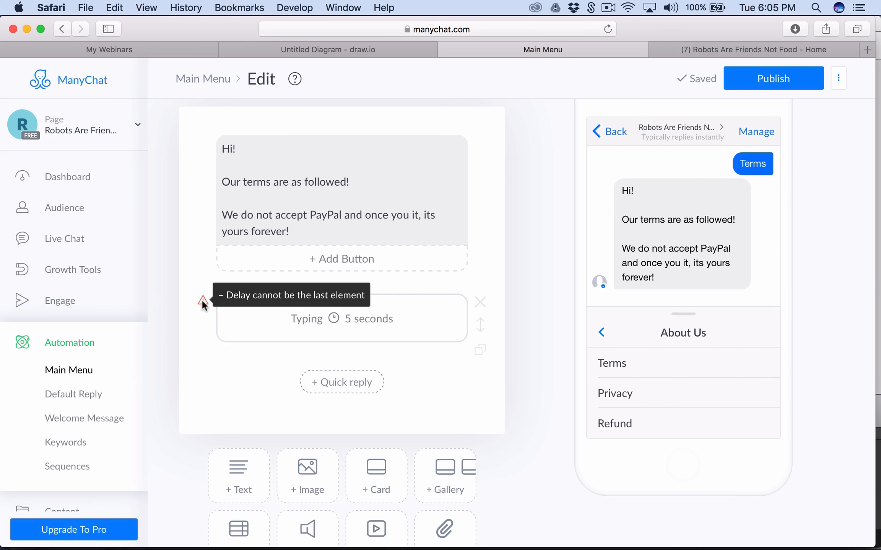
scroll(283, 375, down, 3)
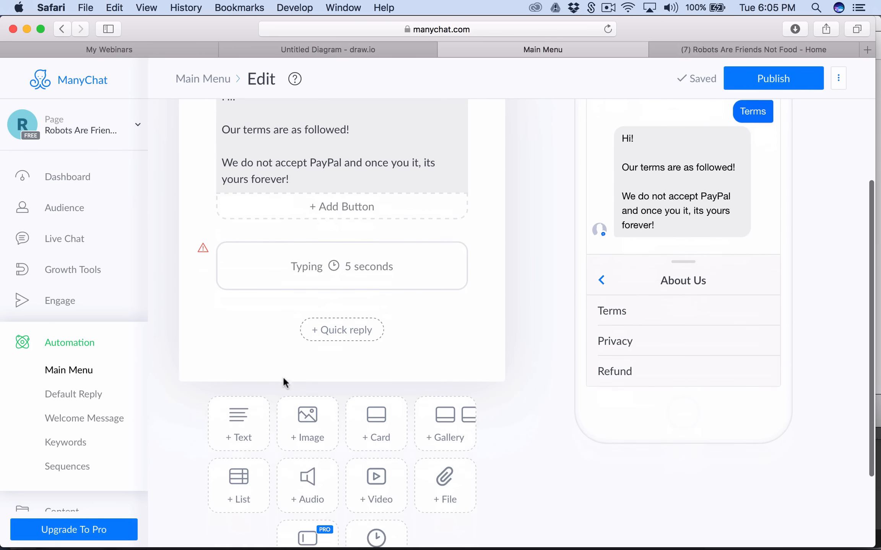
click(251, 423)
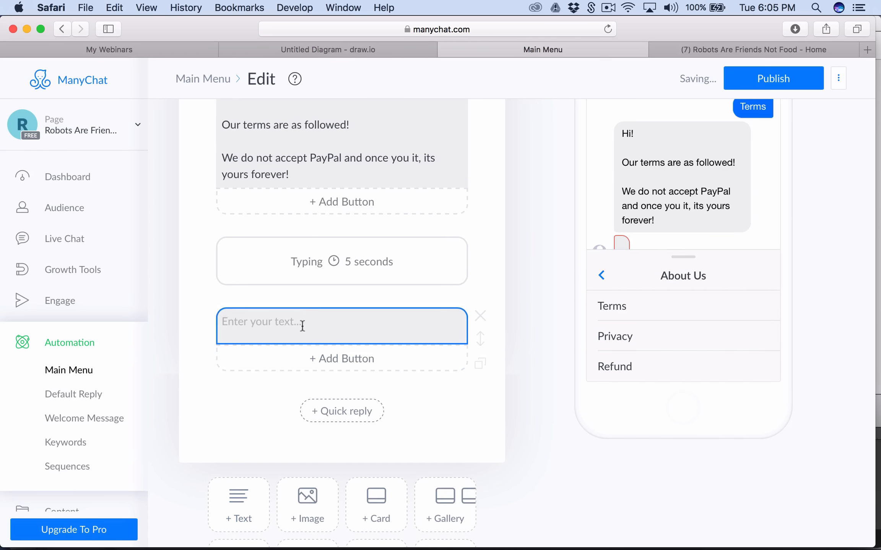
click(302, 326)
text(If you )
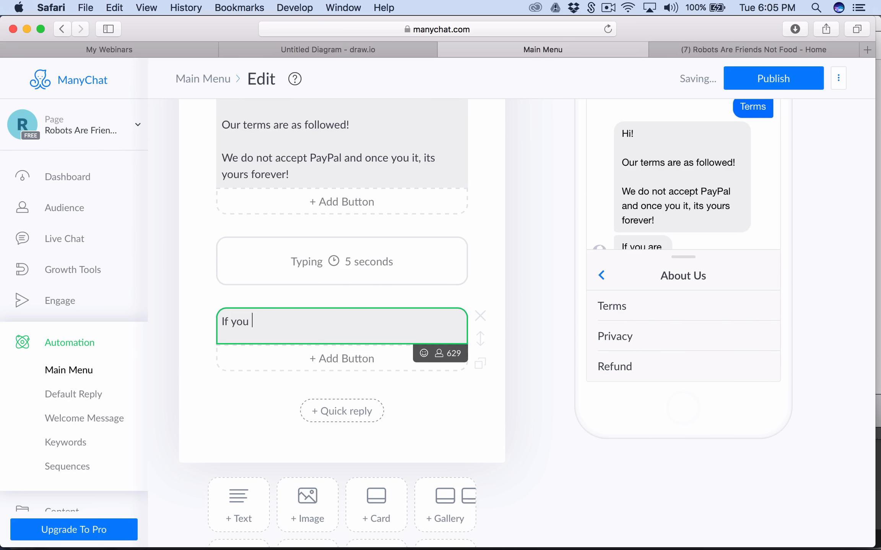
text(are want to email u)
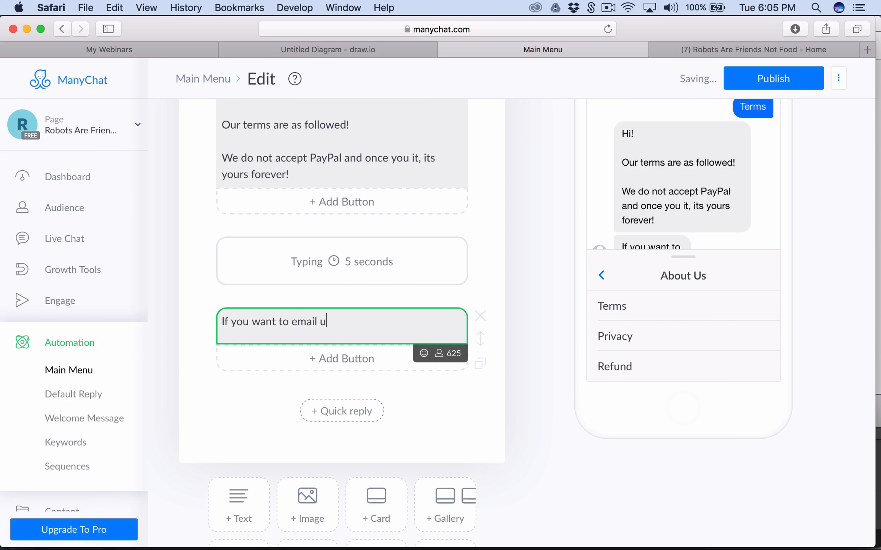
text(s please do so by )
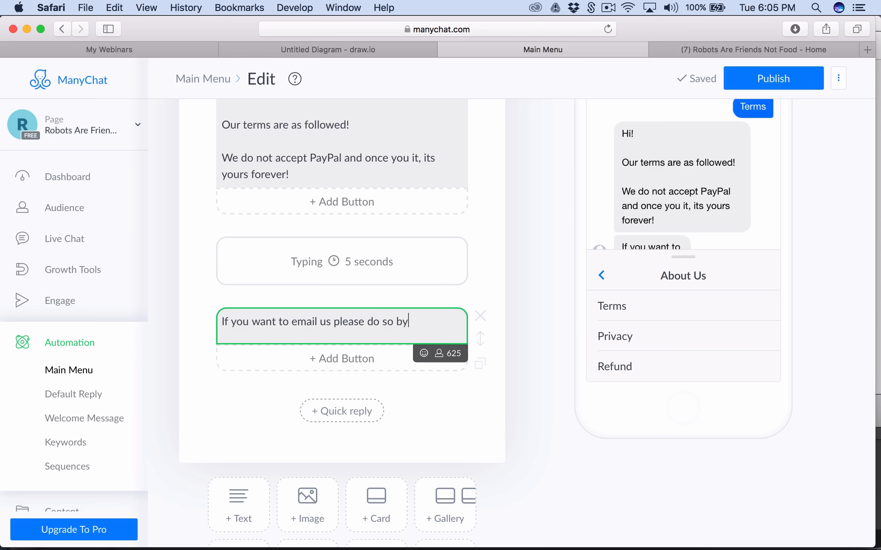
text(rea)
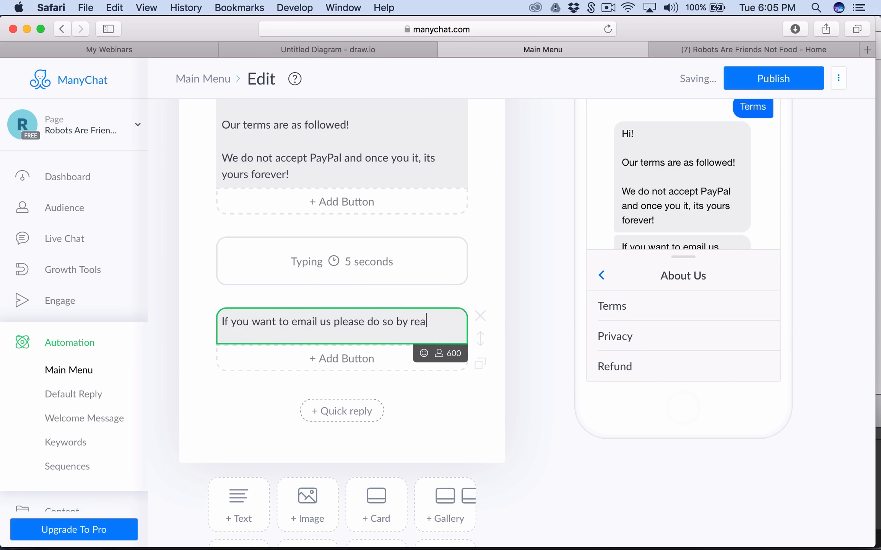
text(ching out to @)
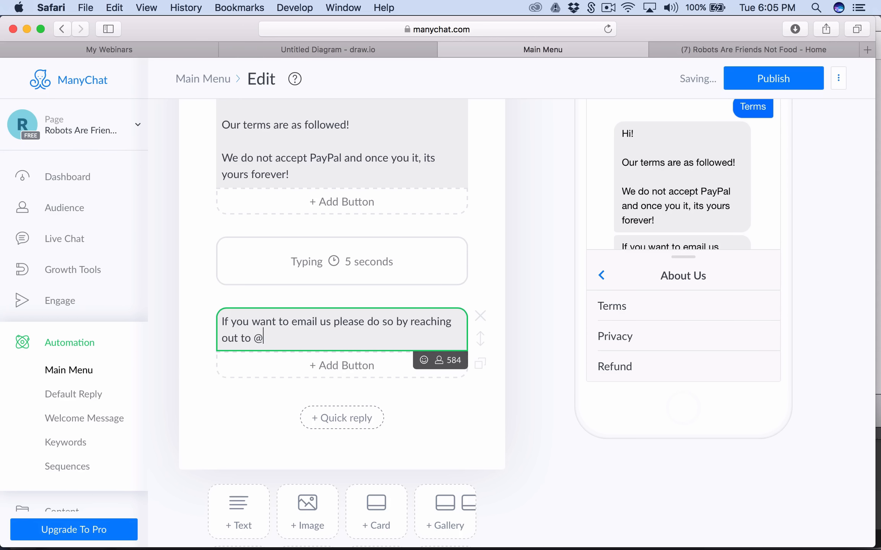
key(BackSpace)
text(info@yourstore.com)
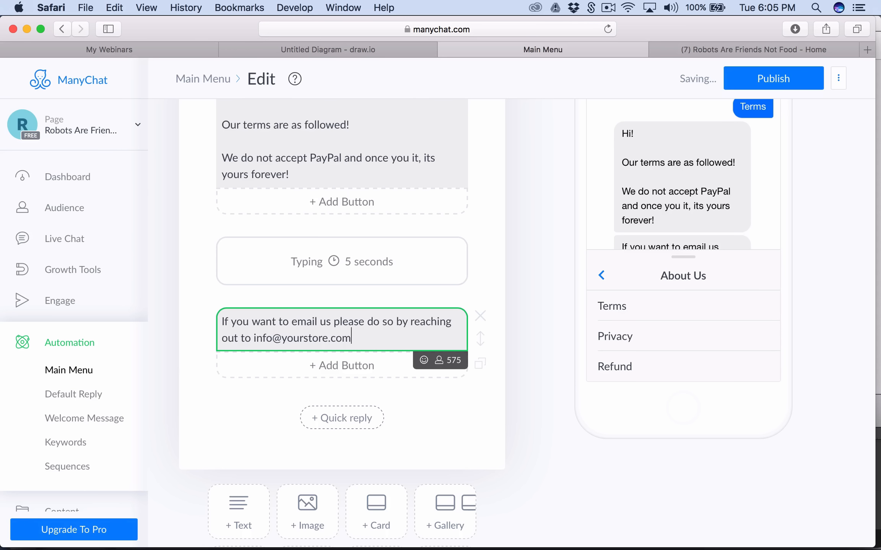
- Insert the missing word "buy" in the first Terms text so it reads "once you buy it, its yours forever!"
scroll(330, 443, down, 5)
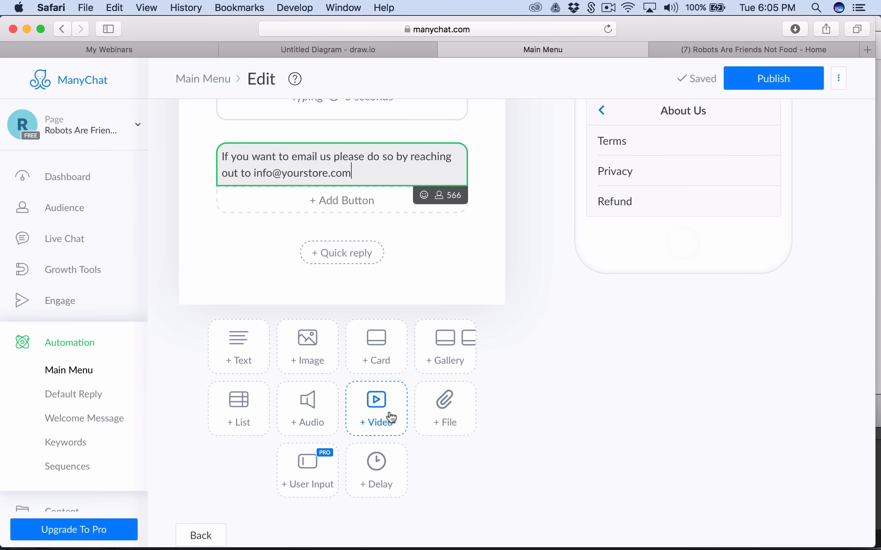
scroll(348, 269, up, 1)
scroll(347, 267, down, 1)
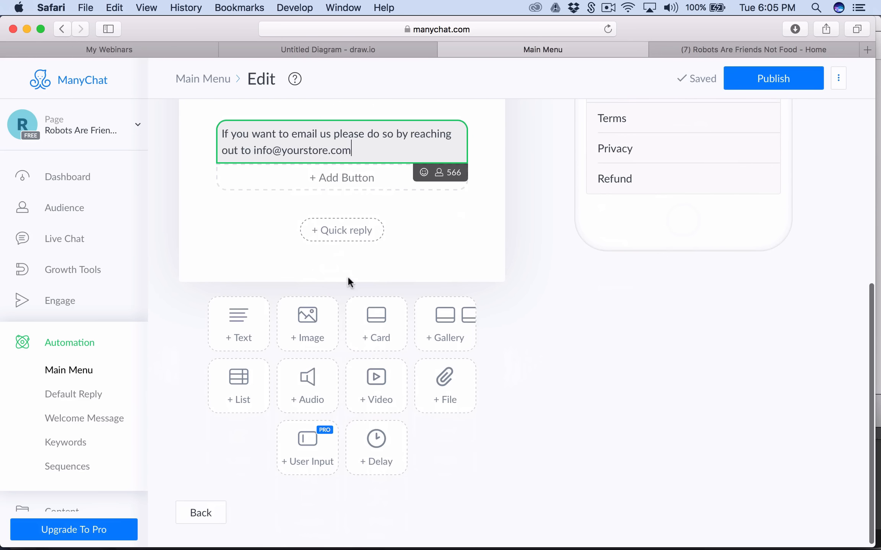
scroll(496, 371, up, 4)
scroll(497, 373, up, 5)
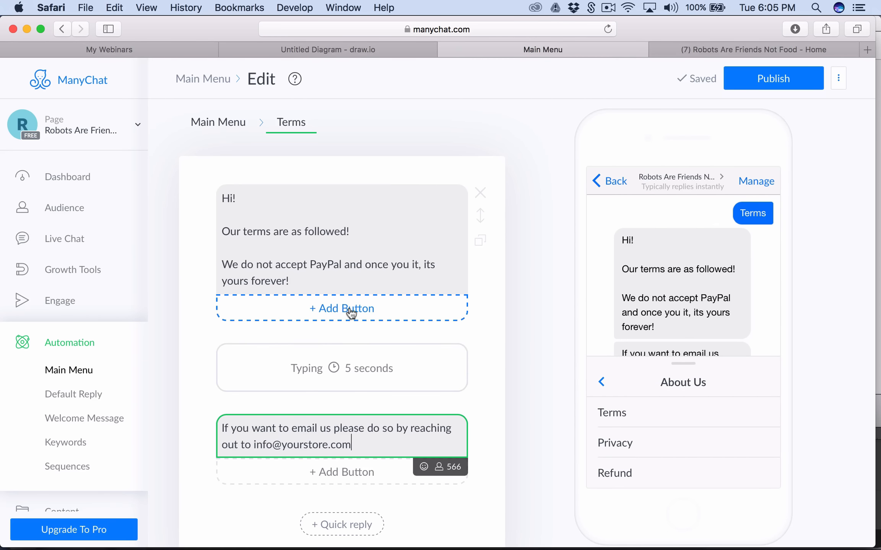
click(315, 283)
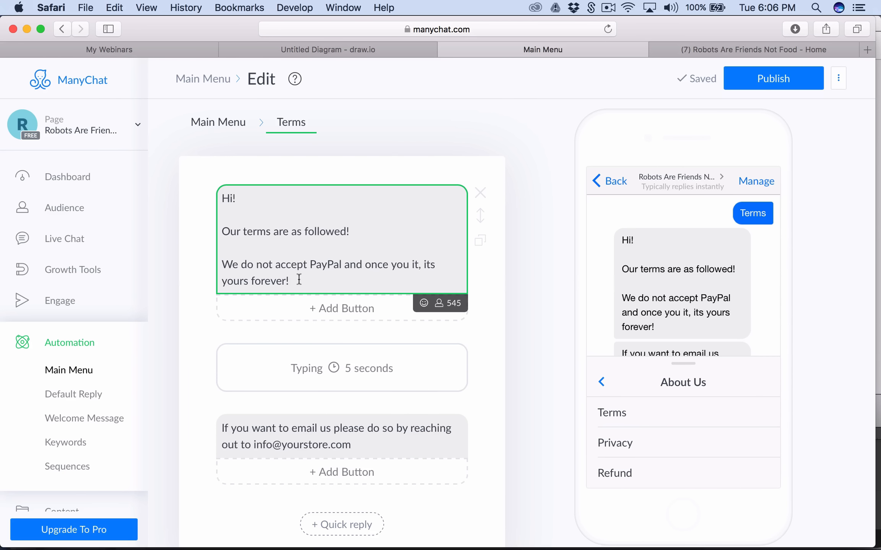
click(410, 264)
text(buy)
- Add a button titled "Contact Us" to the first Terms text and delete the extra second button
click(335, 316)
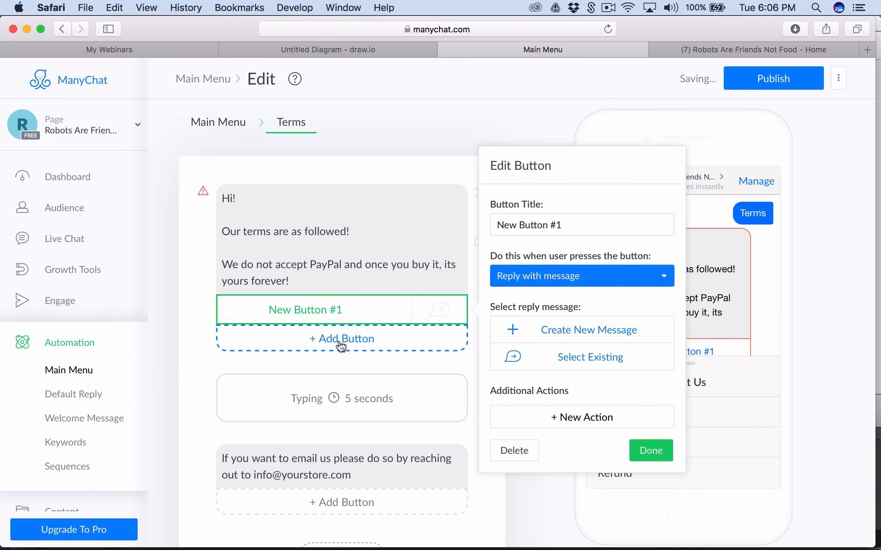
click(339, 339)
click(343, 310)
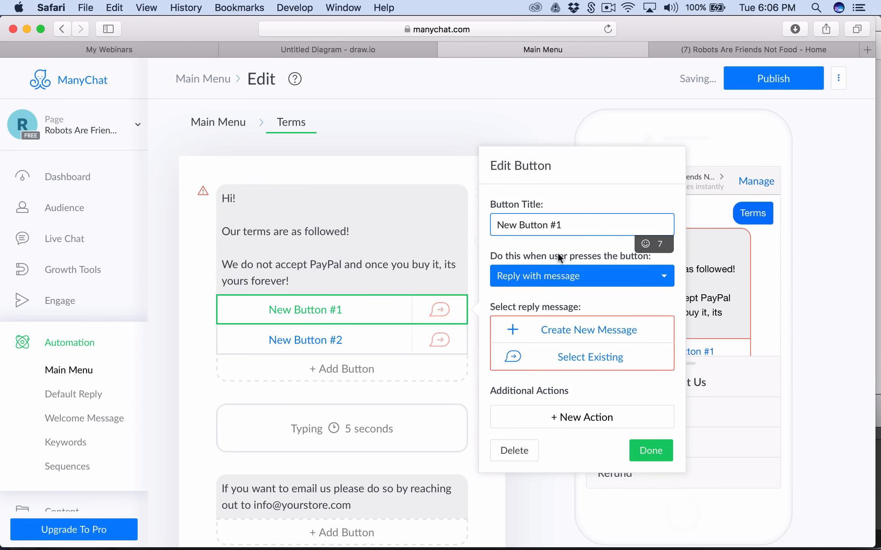
triple_click(560, 227)
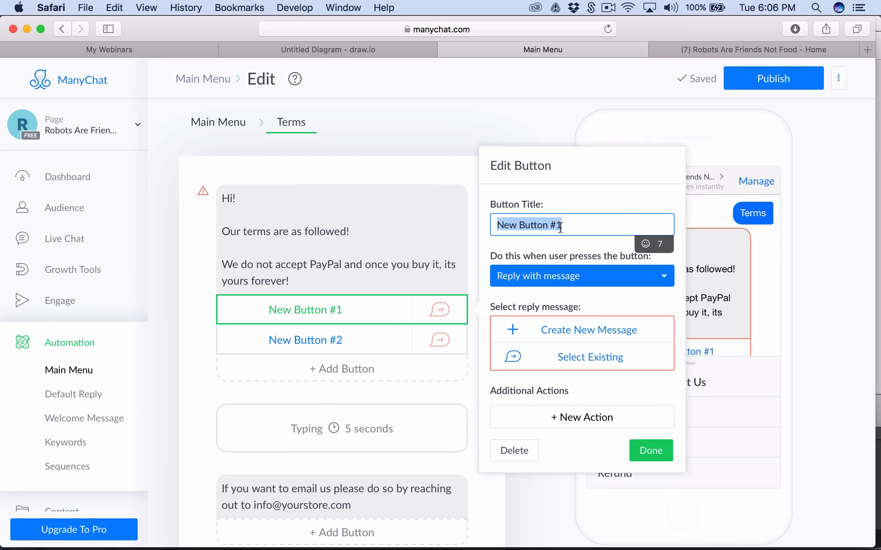
text(Contact Us)
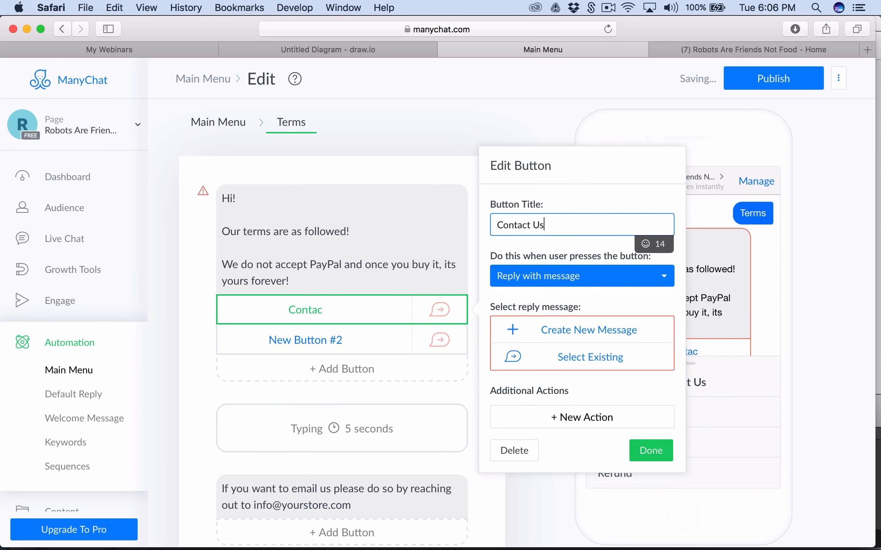
click(182, 362)
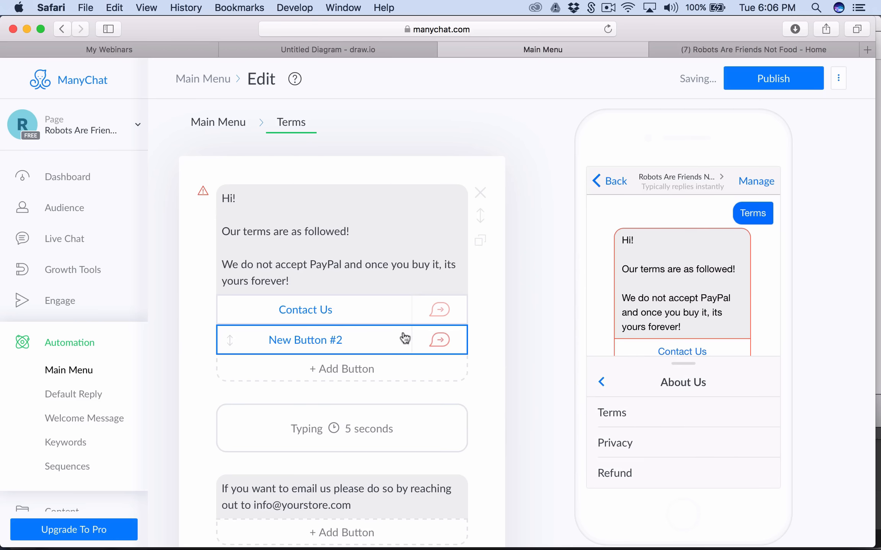
click(444, 341)
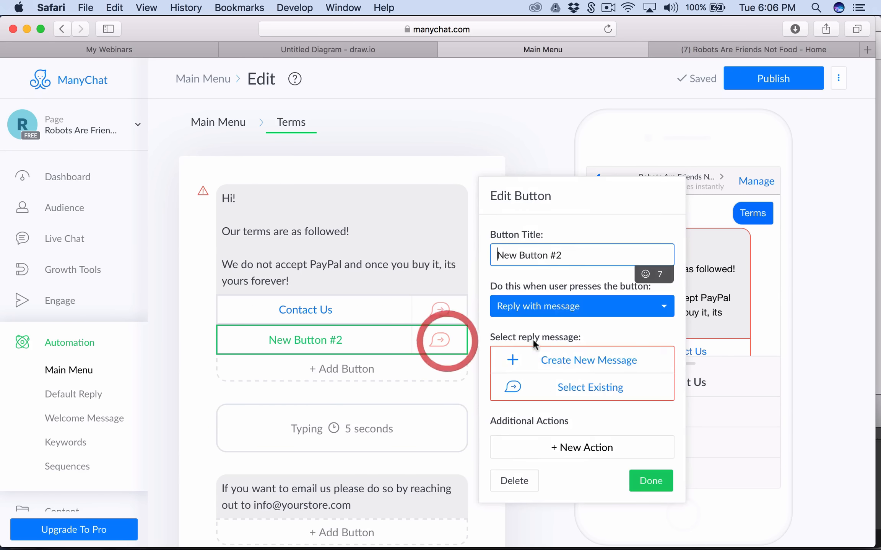
click(525, 481)
click(360, 310)
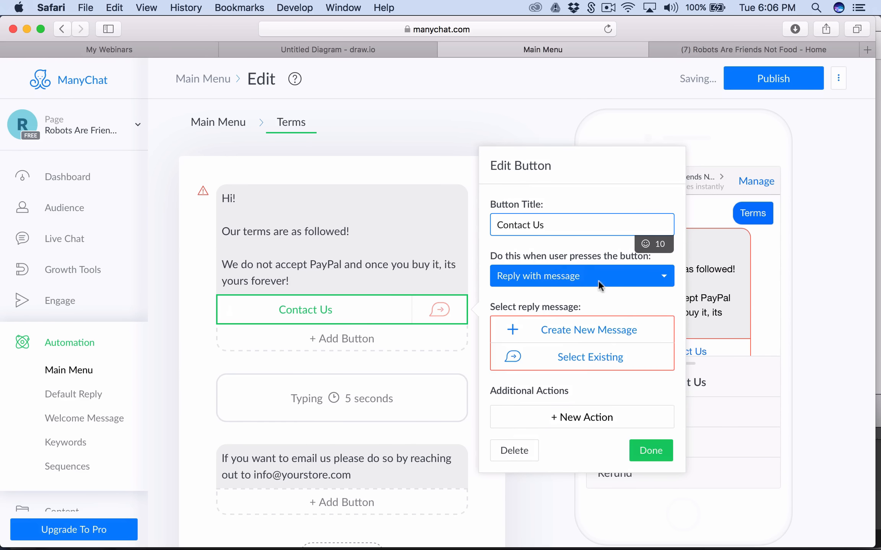
click(580, 282)
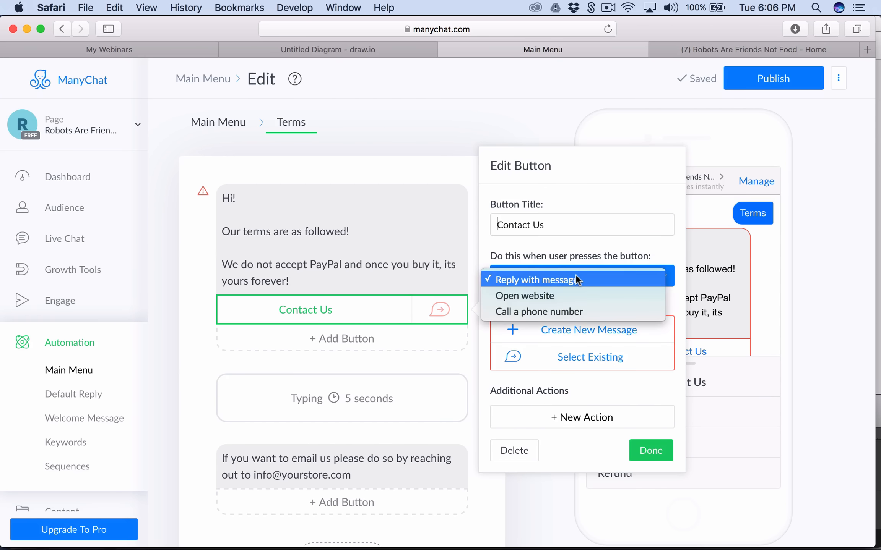
click(573, 296)
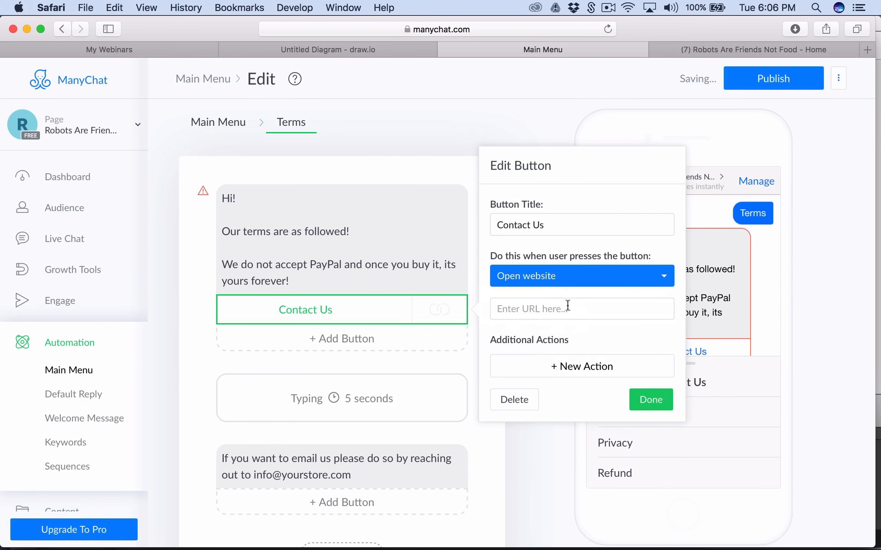
click(565, 308)
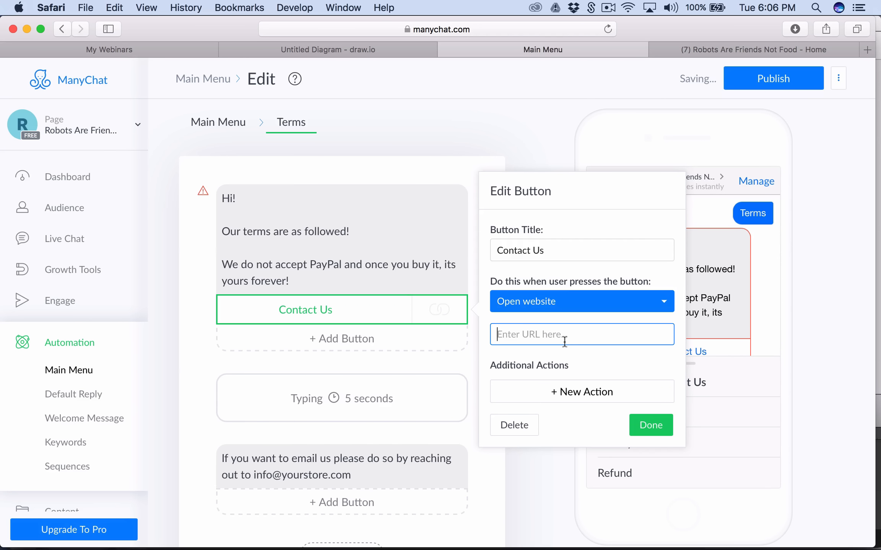
text(https://)
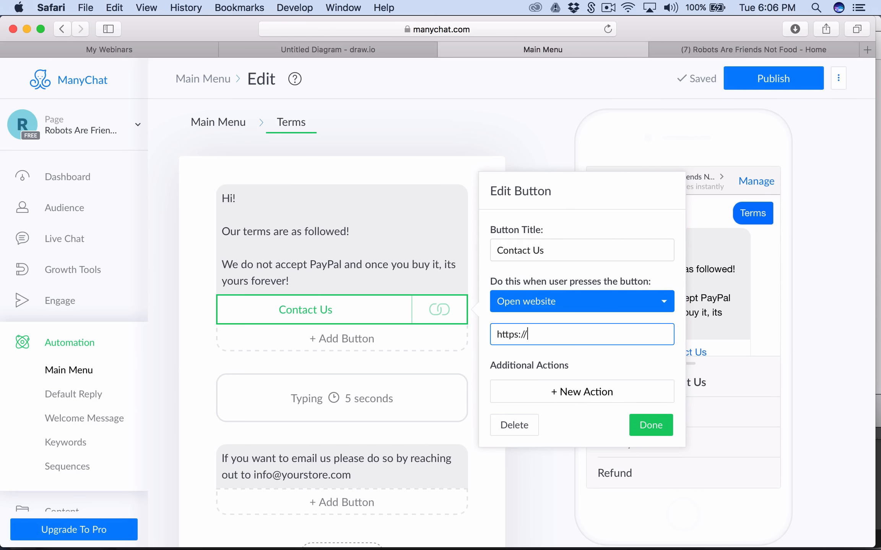
text(yourstore)
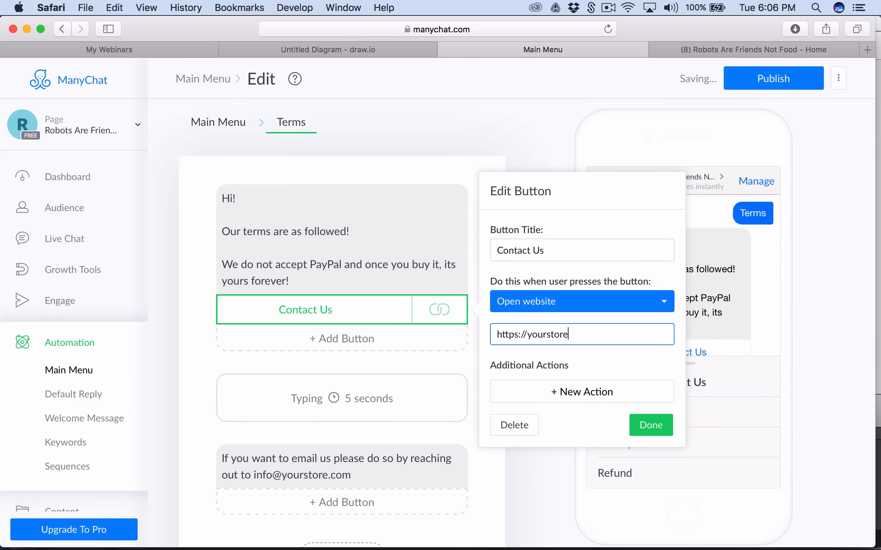
text(.com/contact-us)
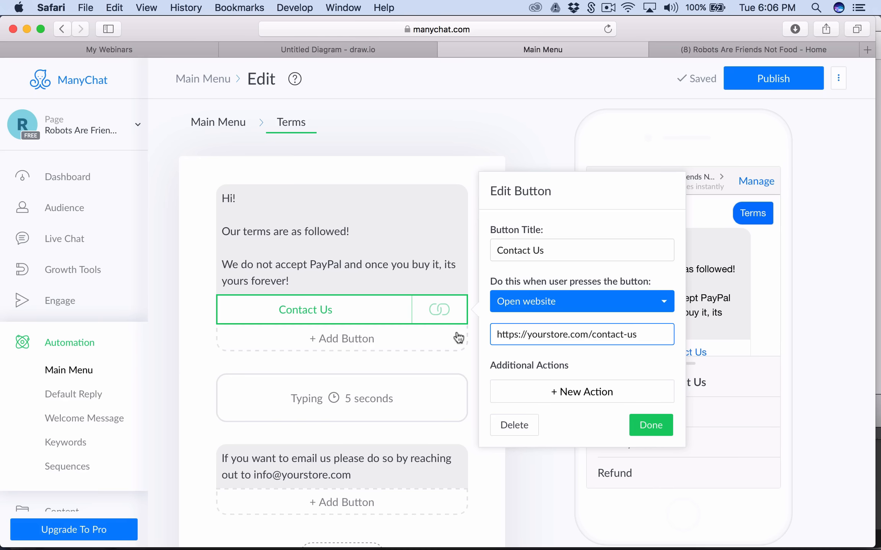
click(205, 311)
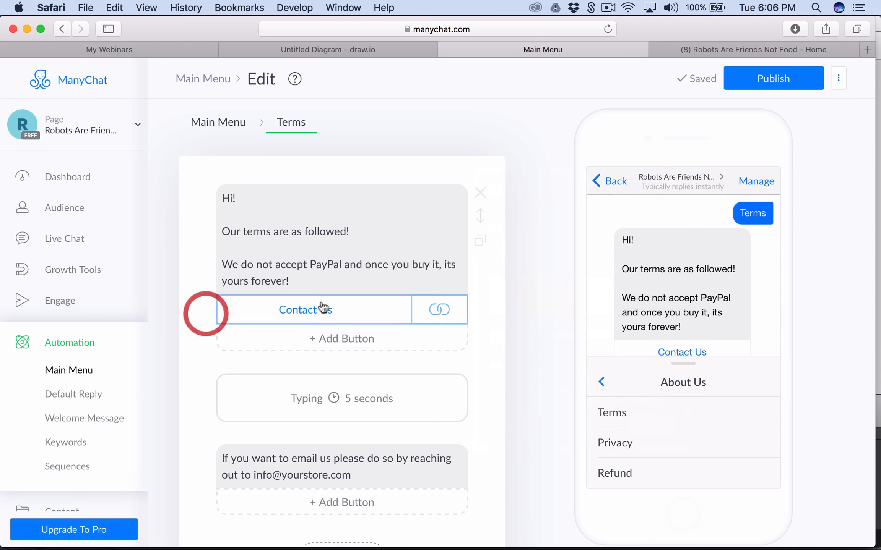
- Give the Contact Us button an Add Tag action with the new tag "clicked_onContactUsButton"
click(394, 315)
click(570, 391)
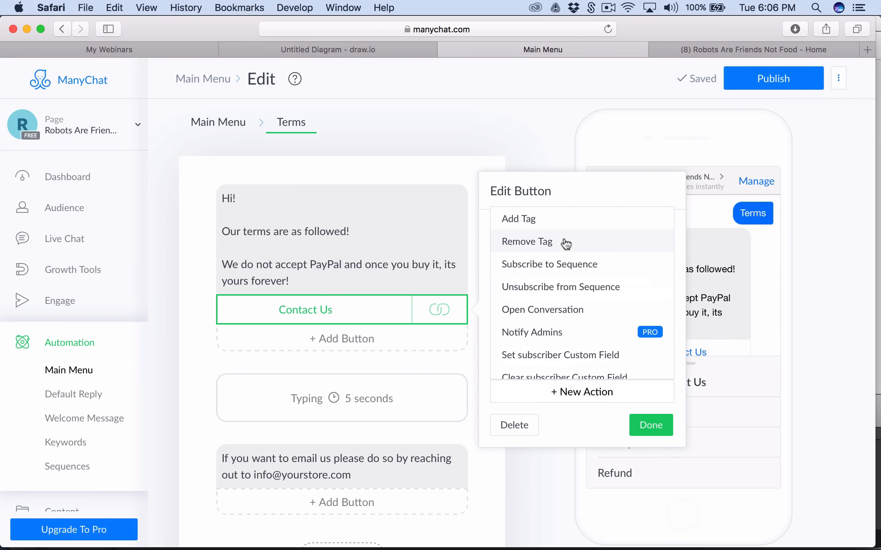
click(545, 229)
click(497, 384)
text(c)
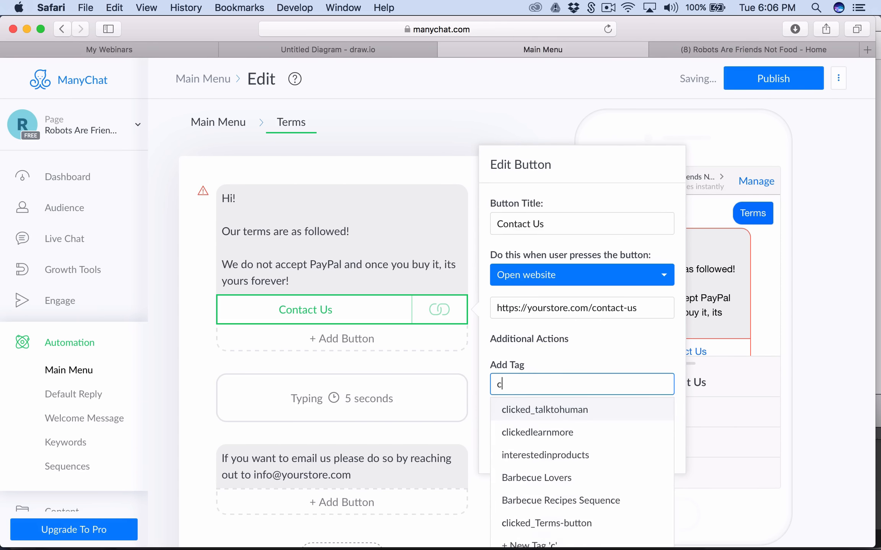
text(liecked_on)
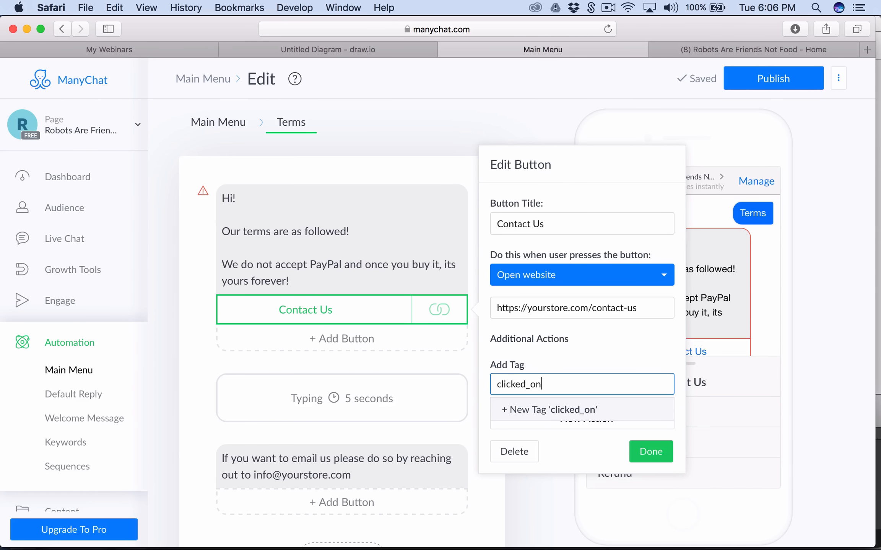
text(ContactUsButton)
click(527, 416)
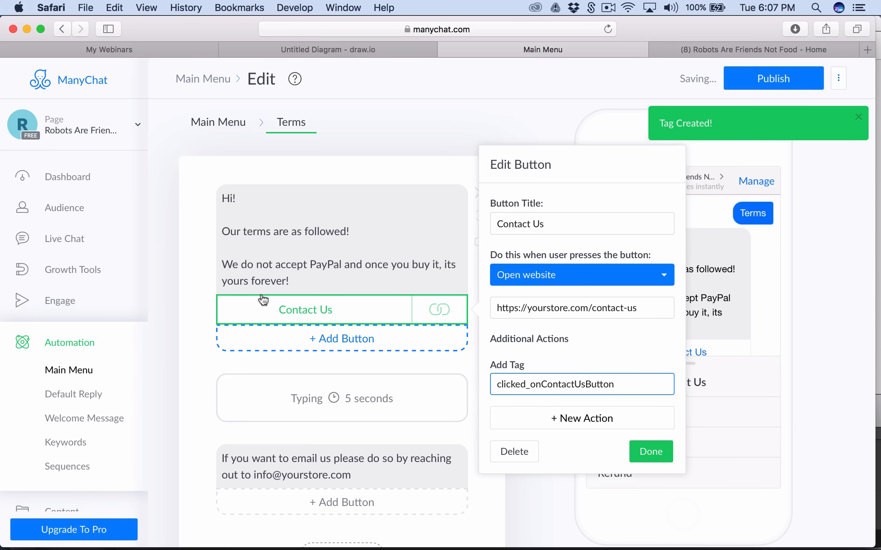
- Create a new reply message for the Privacy menu item under About Us and begin its text with "Hi!"
click(181, 293)
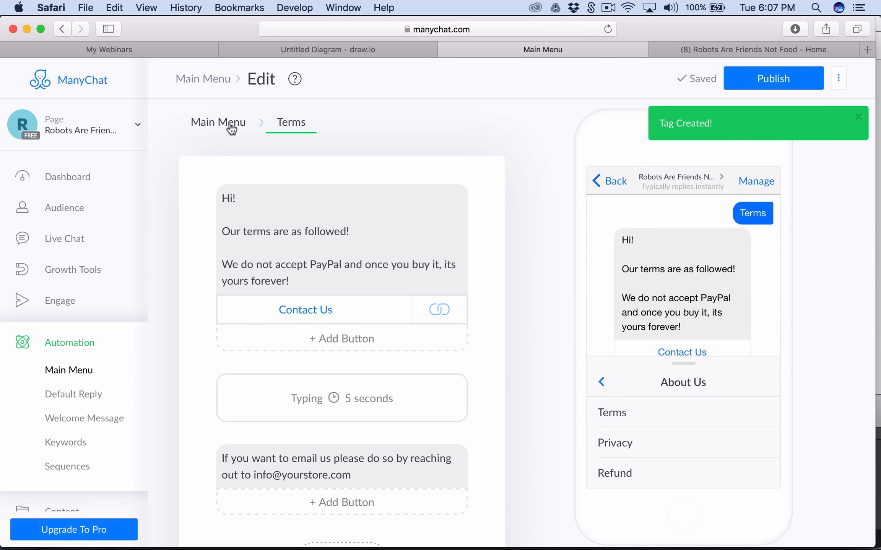
click(201, 128)
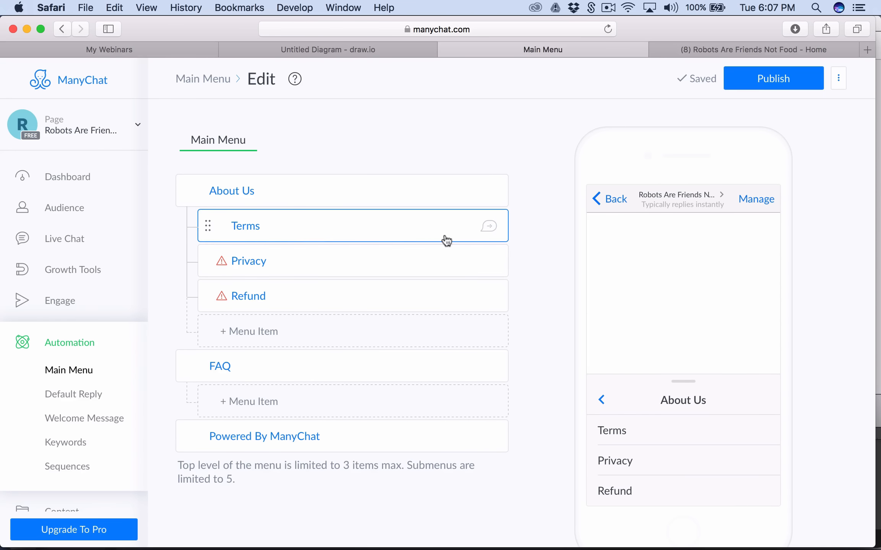
click(400, 230)
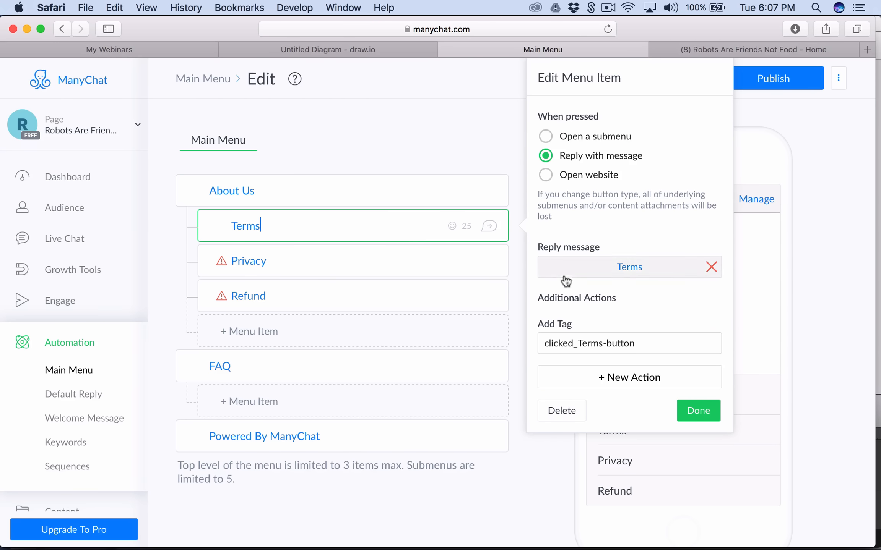
click(283, 261)
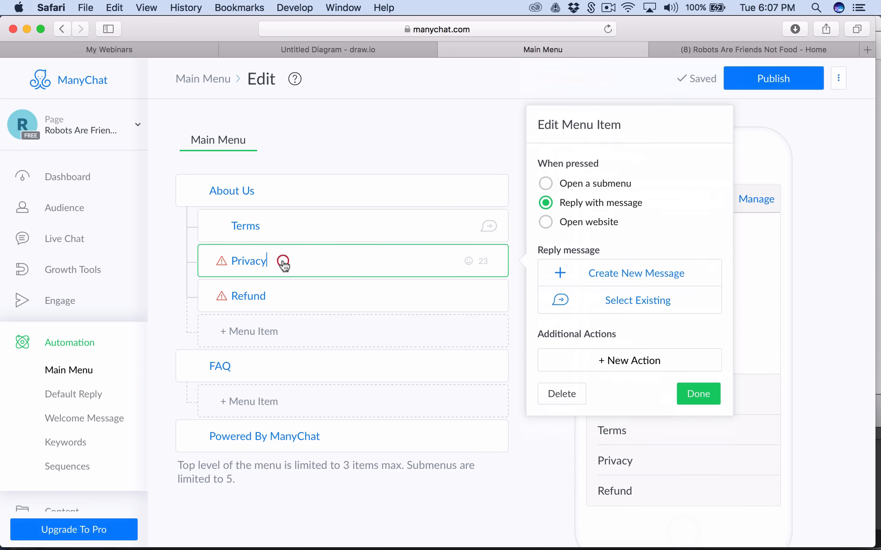
click(646, 274)
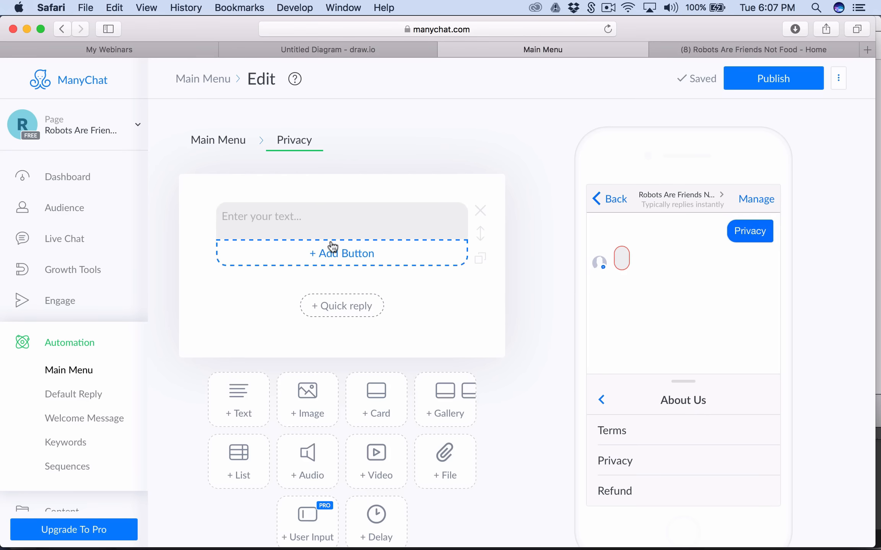
text(Hi!)
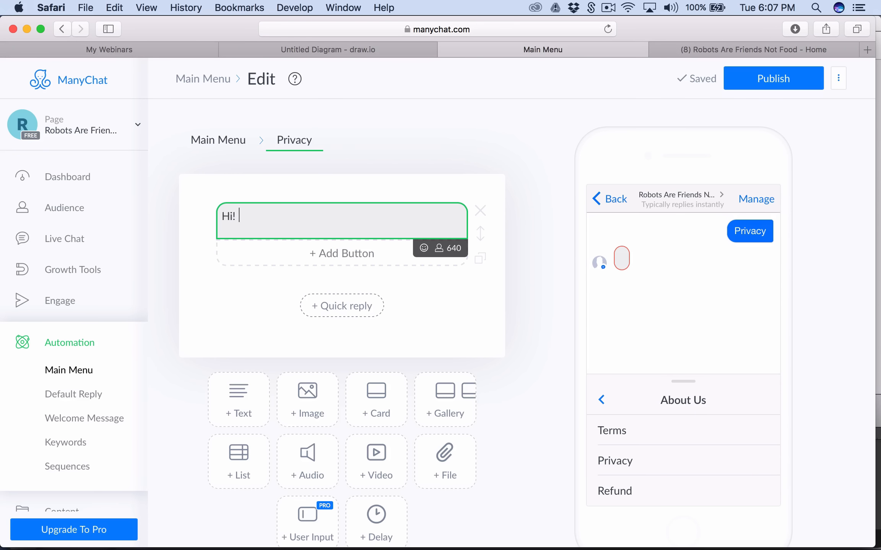
key(Return)
text(Thank)
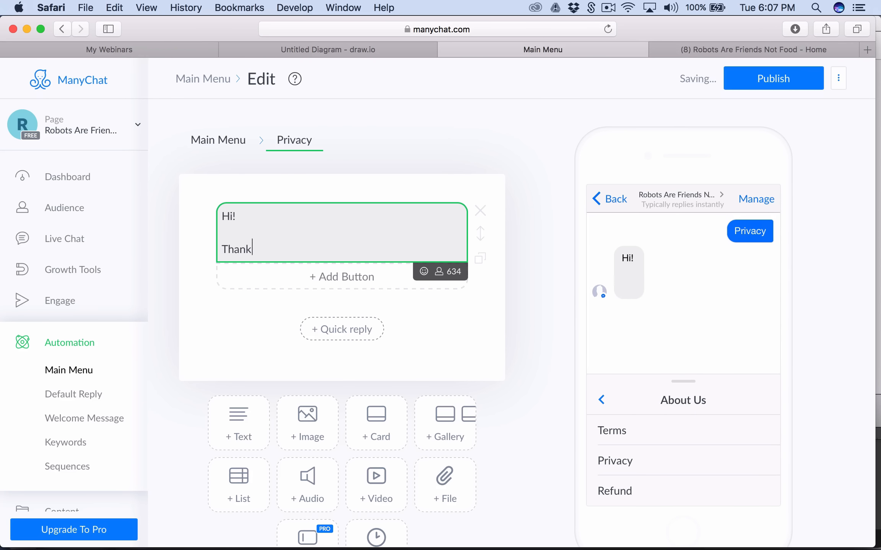
text( you for)
key(BackSpace)
key(BackSpace)
key(BackSpace)
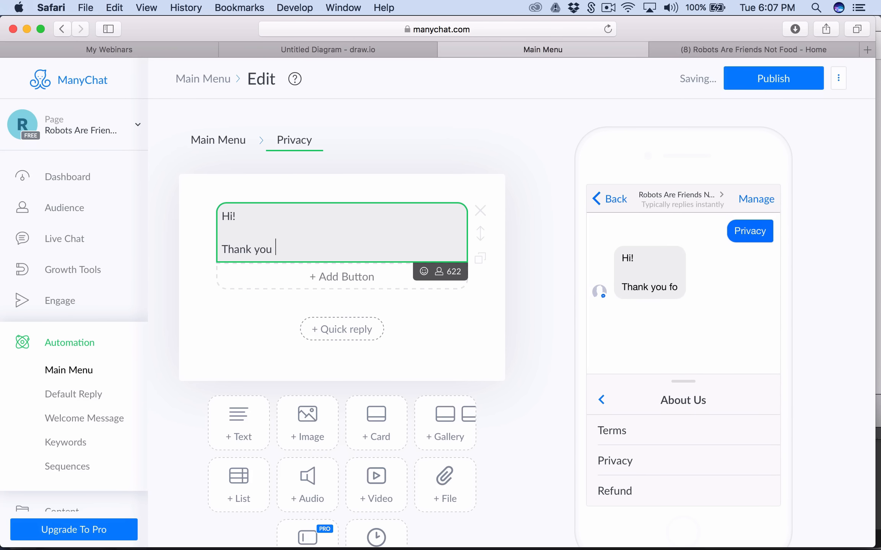
key(BackSpace)
key(BackSpace)
key(BackSpace)
key(BackSpace)
key(BackSpace)
key(BackSpace)
- Write "Your privacy is always protected!" below the greeting in the Privacy message
text(Y)
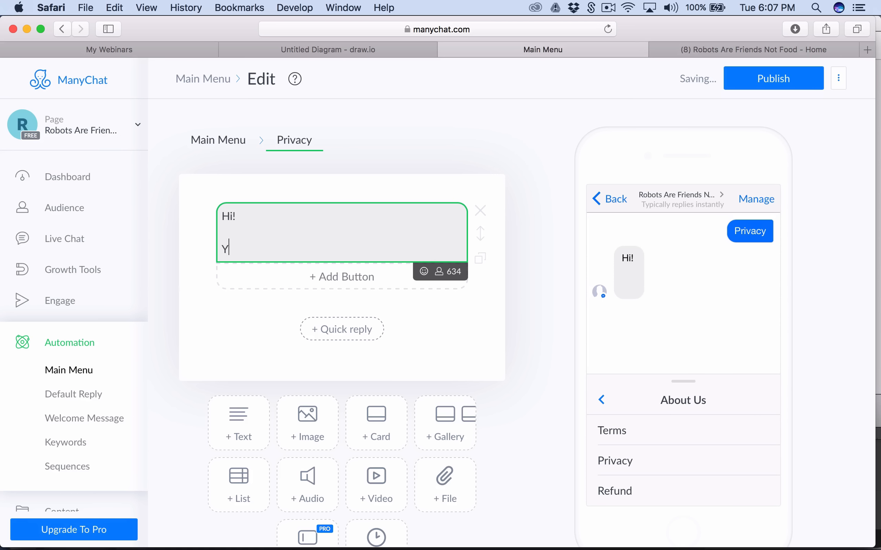
text(our pri)
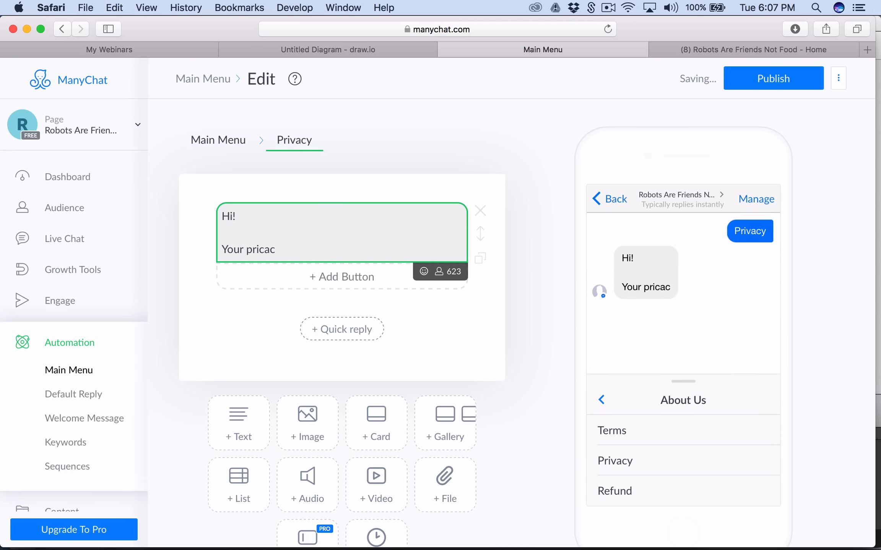
text(c)
key(BackSpace)
text(vacy is )
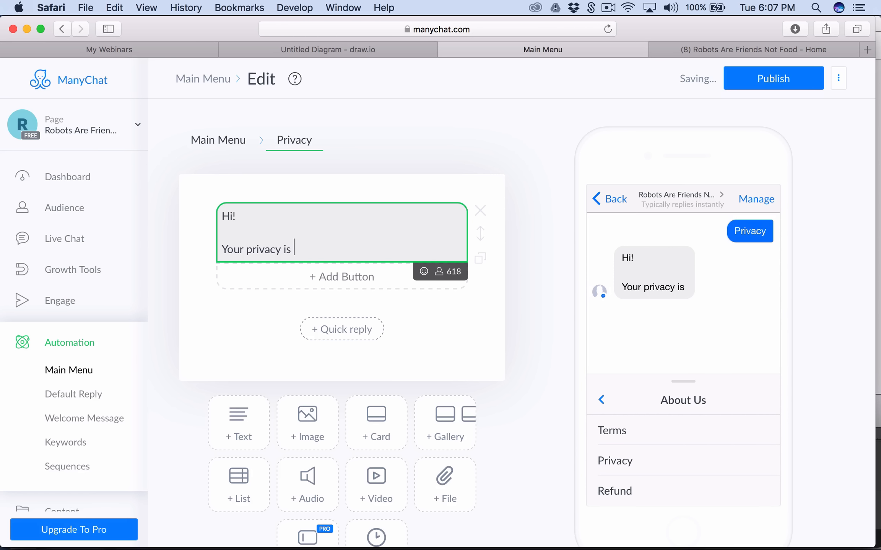
text(always )
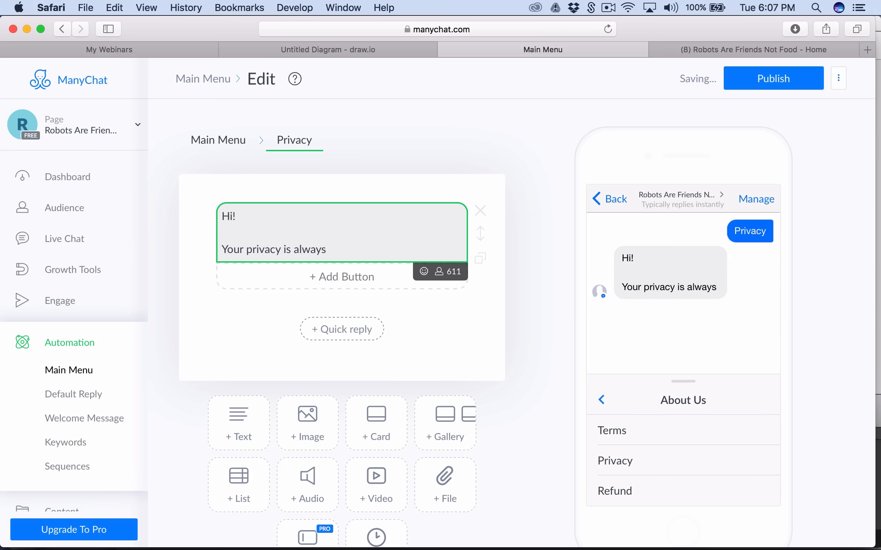
text(protected!)
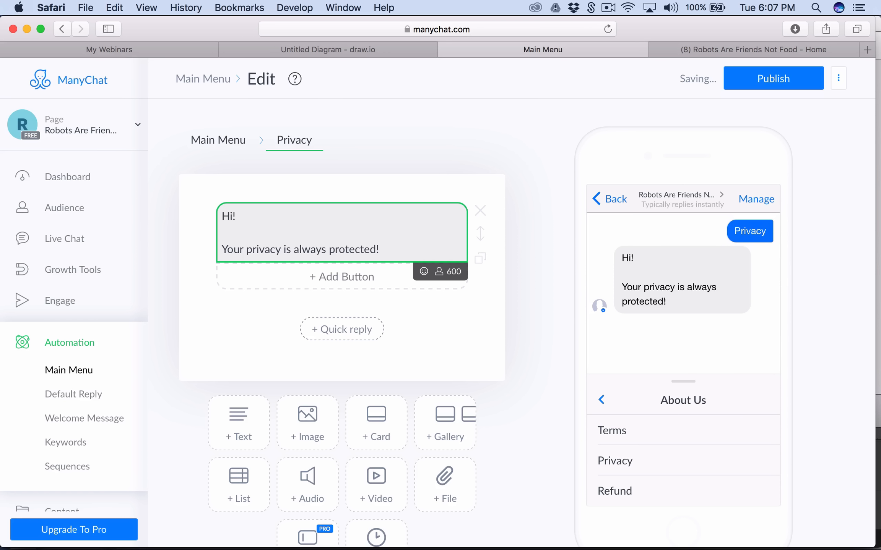
- Add the separate lines "Click yes if you understand" and "Click No if you need help!" to the Privacy text
scroll(543, 461, down, 2)
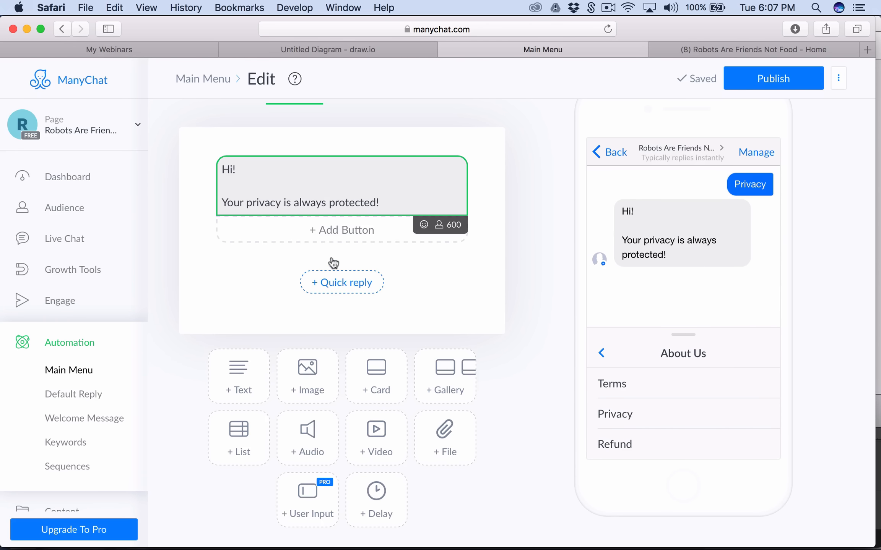
key(Return)
key(Return)
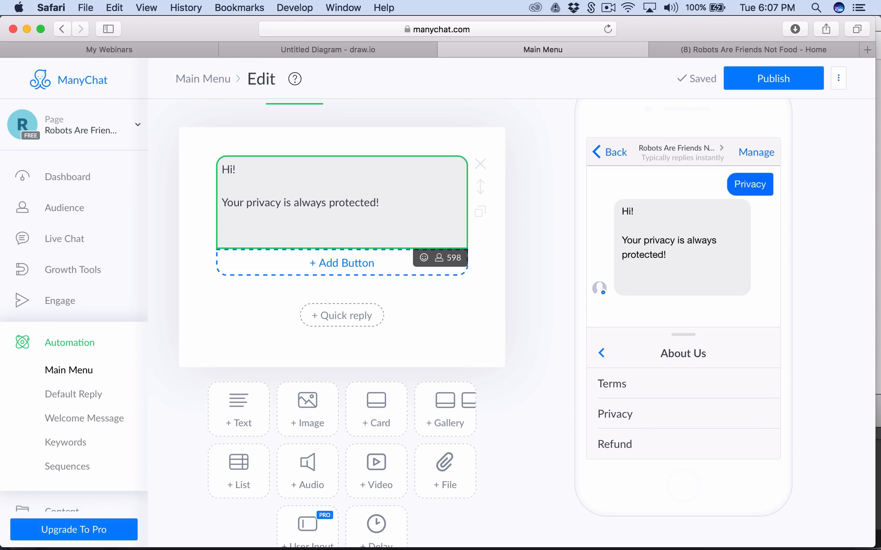
text(Clic)
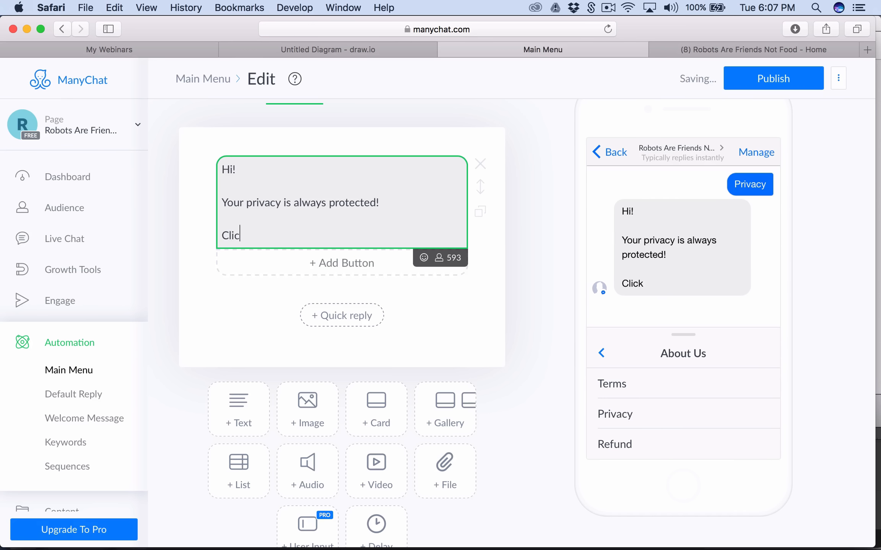
text(k yes if you understand,)
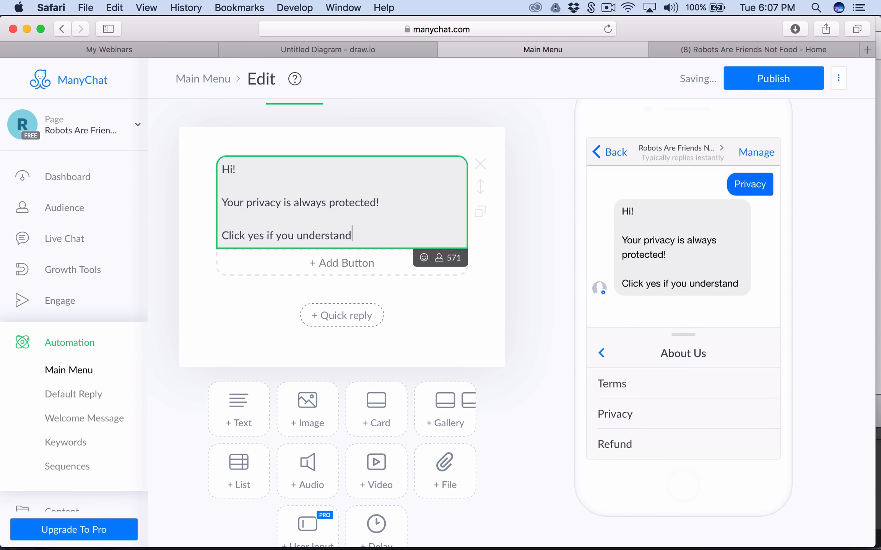
key(Return)
key(Return)
text(Click No )
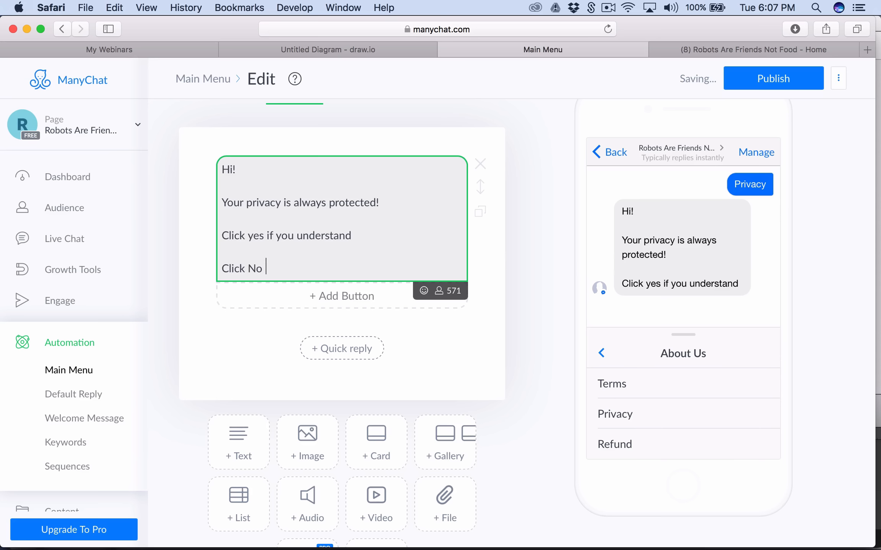
text(if you need help!)
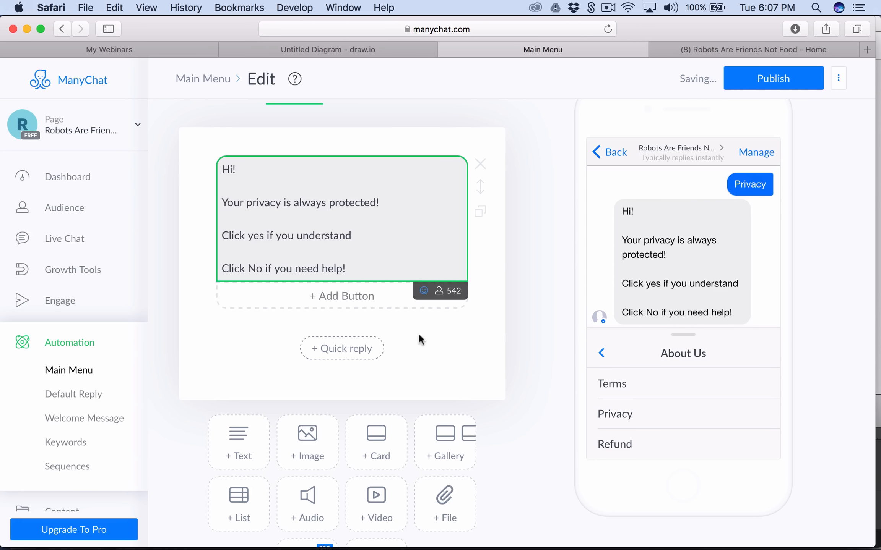
click(440, 342)
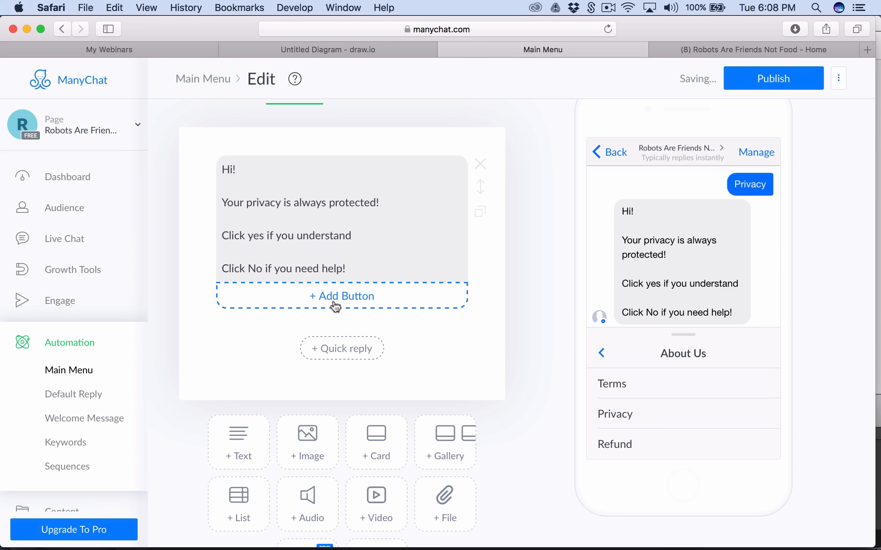
- Add two quick replies, "Yes" and "No", beneath the Privacy message
click(345, 352)
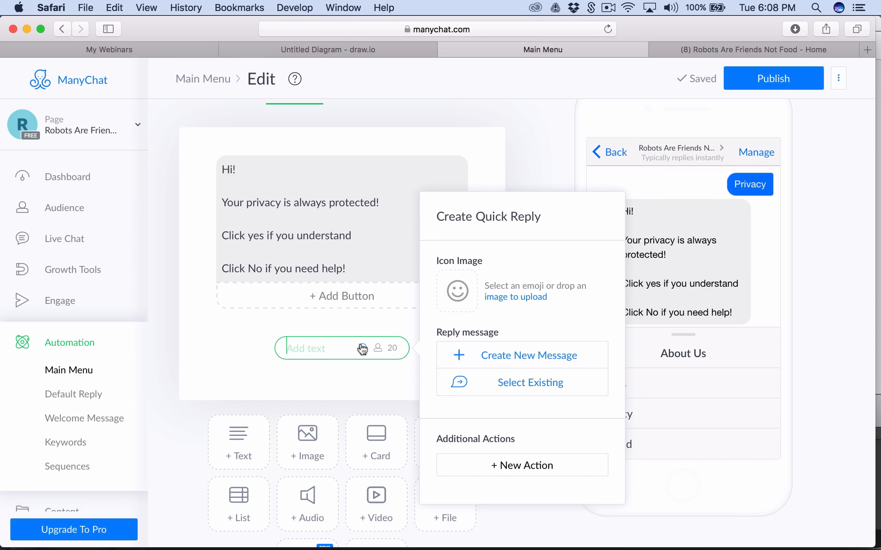
text(Yes)
click(383, 383)
click(401, 348)
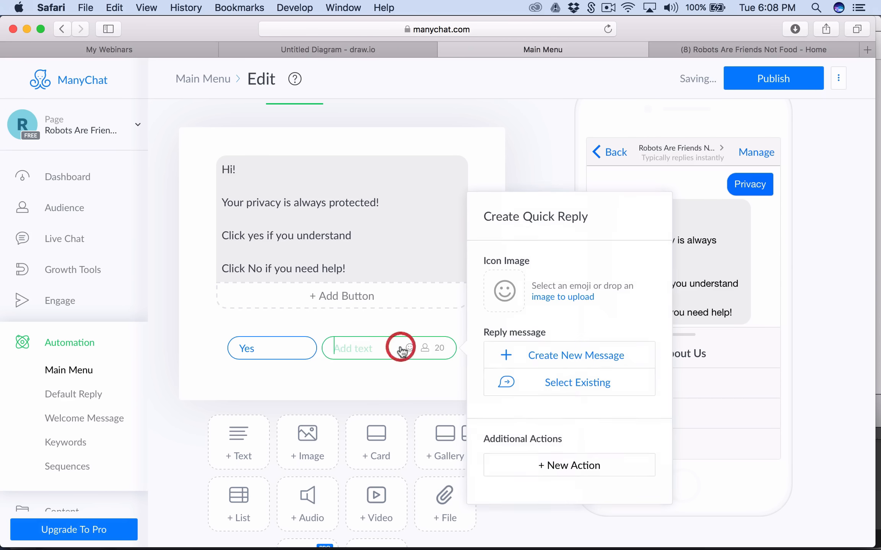
text(No)
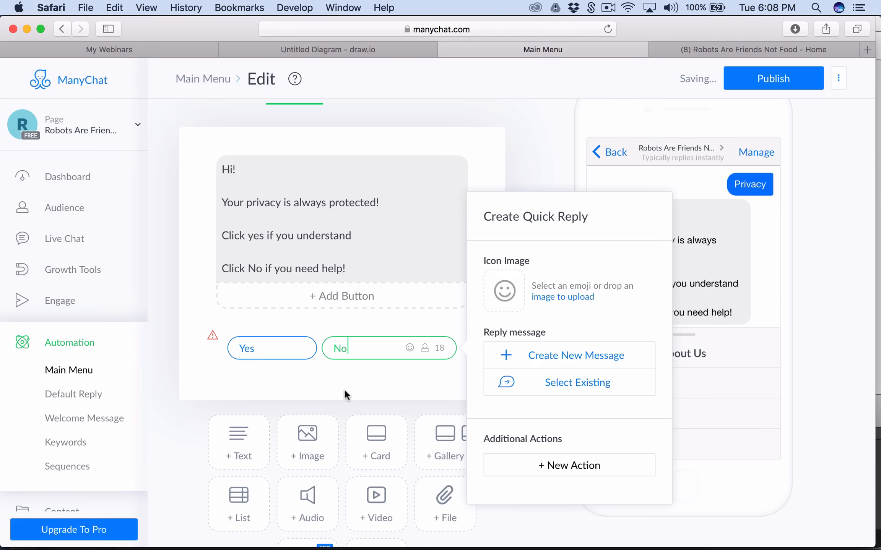
click(343, 388)
- Create a new reply message for the Yes quick reply with the text "Okay! Great!"
click(279, 348)
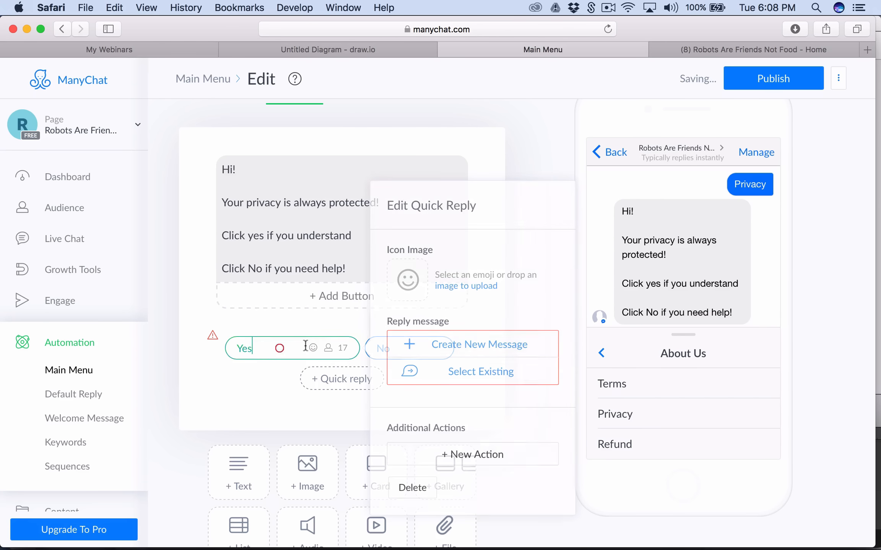
click(462, 354)
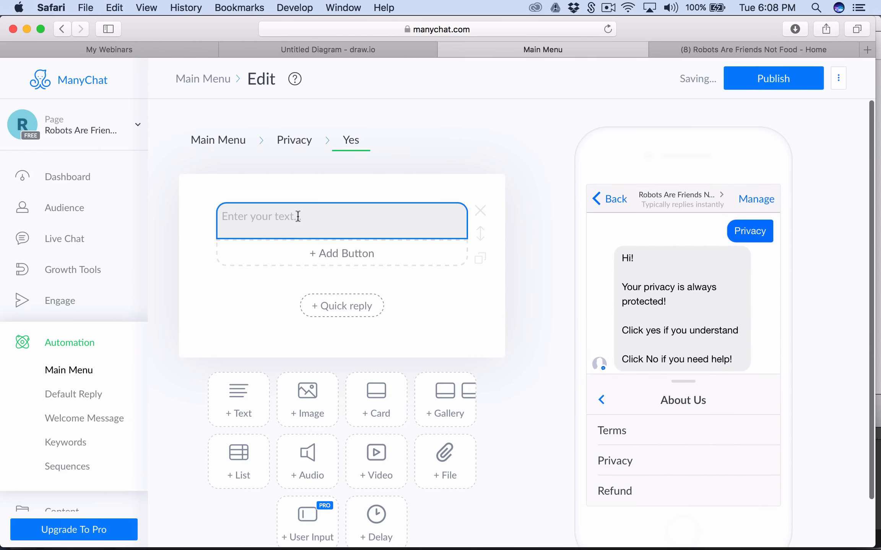
click(294, 214)
text(O)
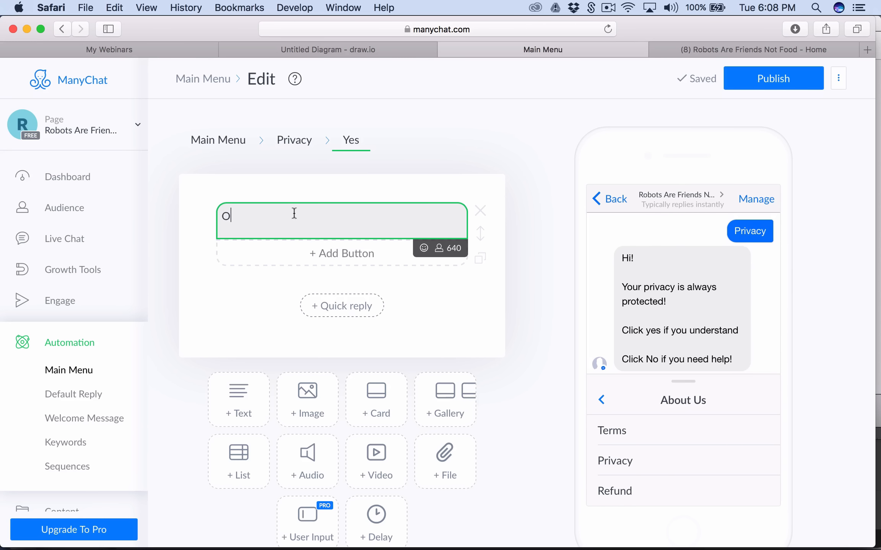
text(kay! Great)
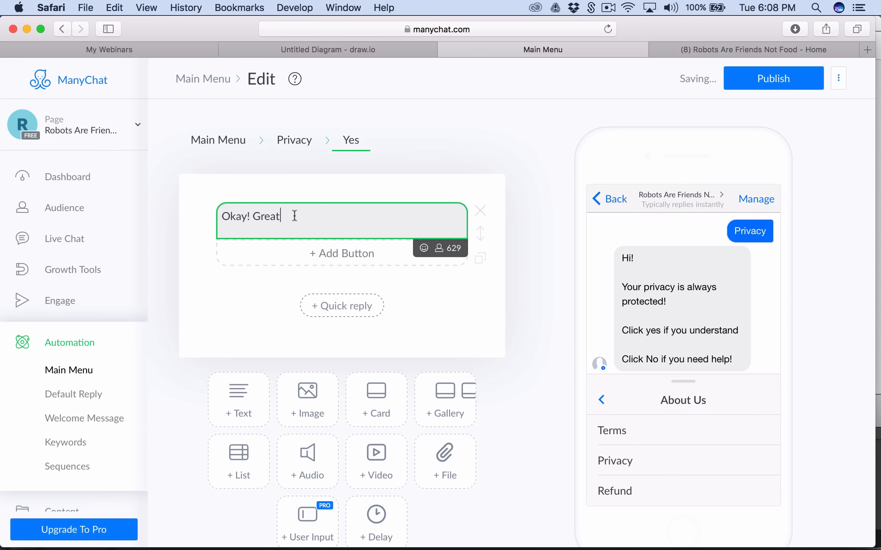
text(!)
- Create a new reply message for the No quick reply reading "Darn!" and, below it, "Please email us @" followed by the contact e-mail
click(300, 145)
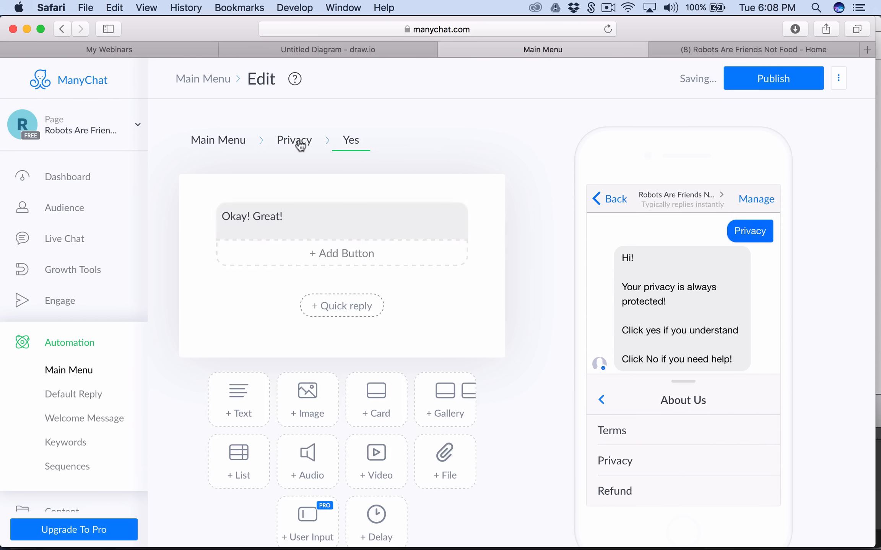
click(393, 399)
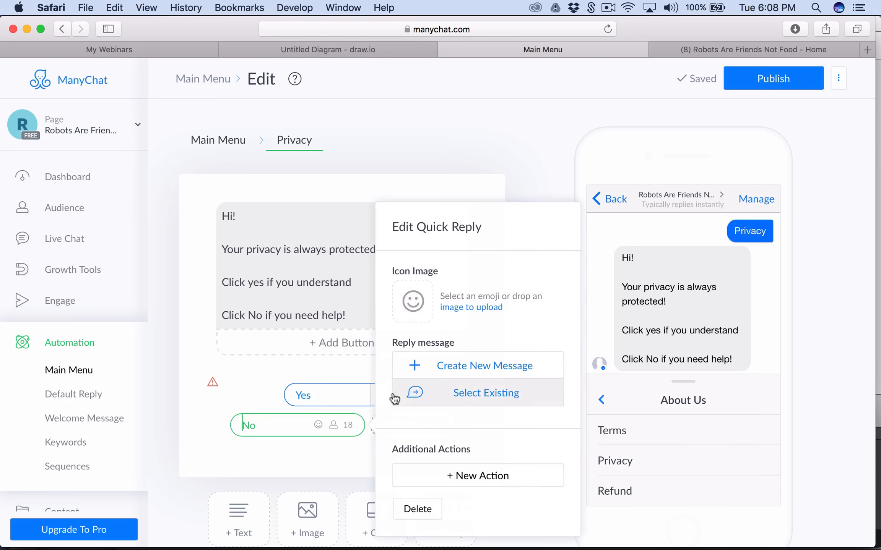
click(467, 376)
click(285, 224)
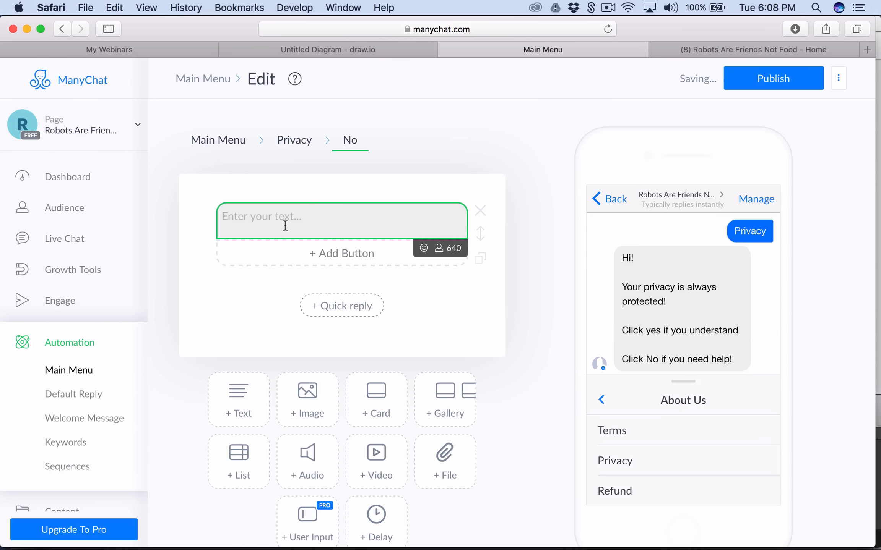
text(Darn)
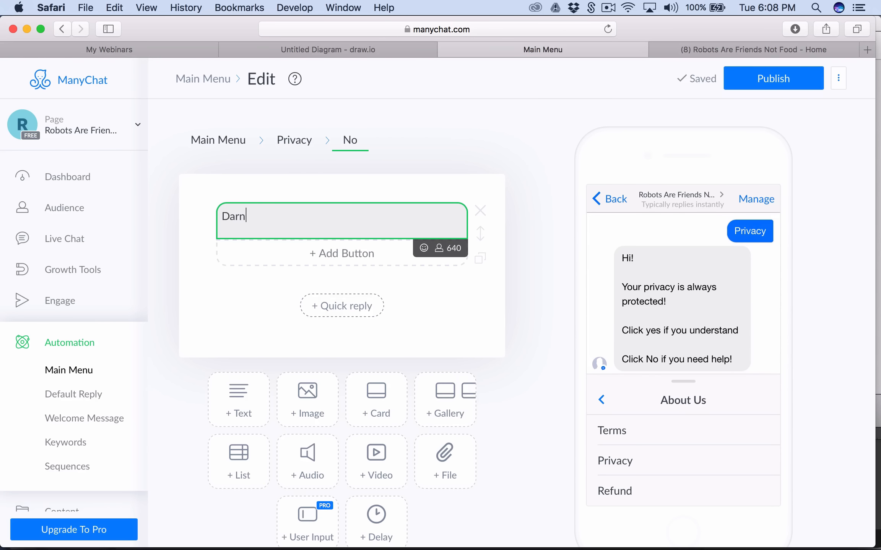
text(!)
key(Return)
key(Return)
text(Please email us)
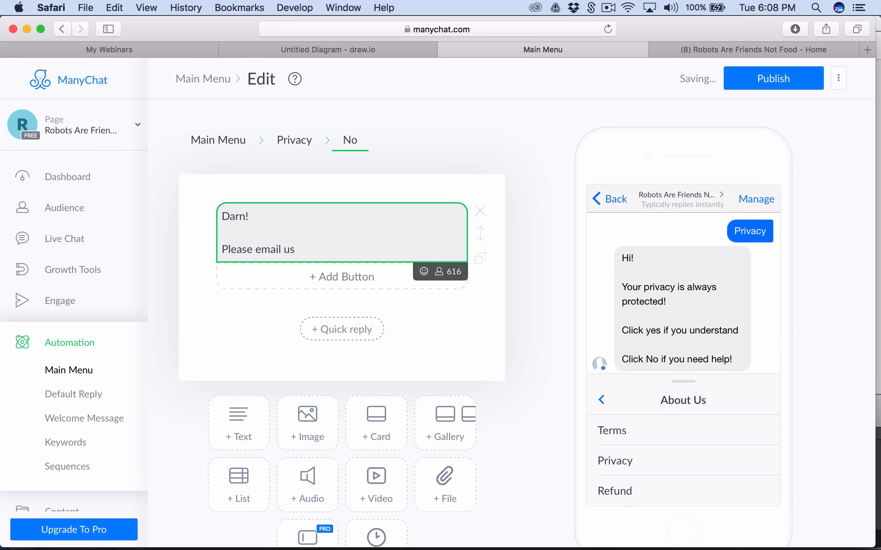
text( @ fhfhf@fhfhf.com)
click(242, 344)
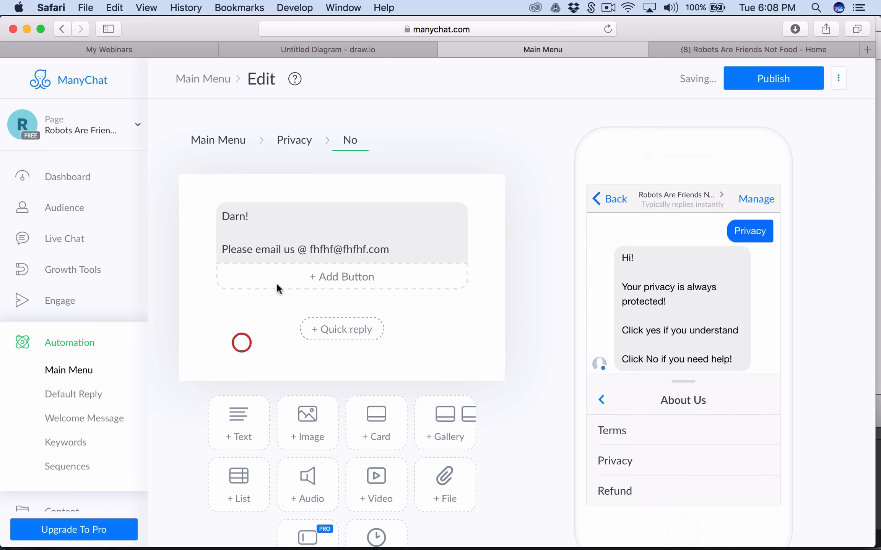
- Return to the Privacy message and add a smiling-face emoji after "Yes" in the first quick reply
click(295, 142)
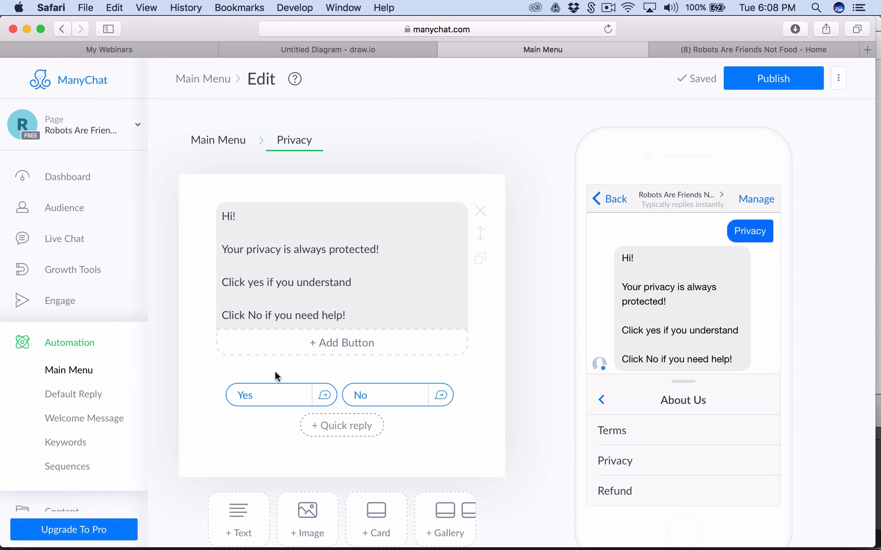
click(267, 396)
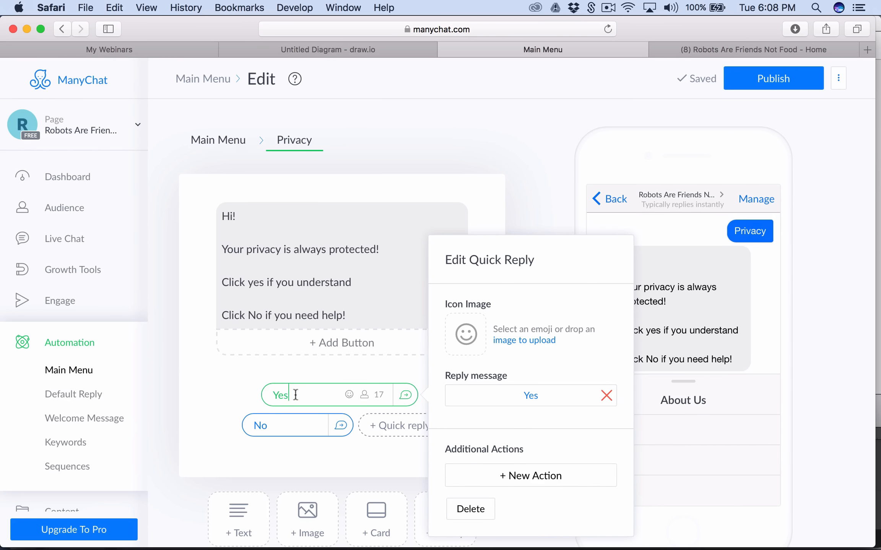
click(348, 395)
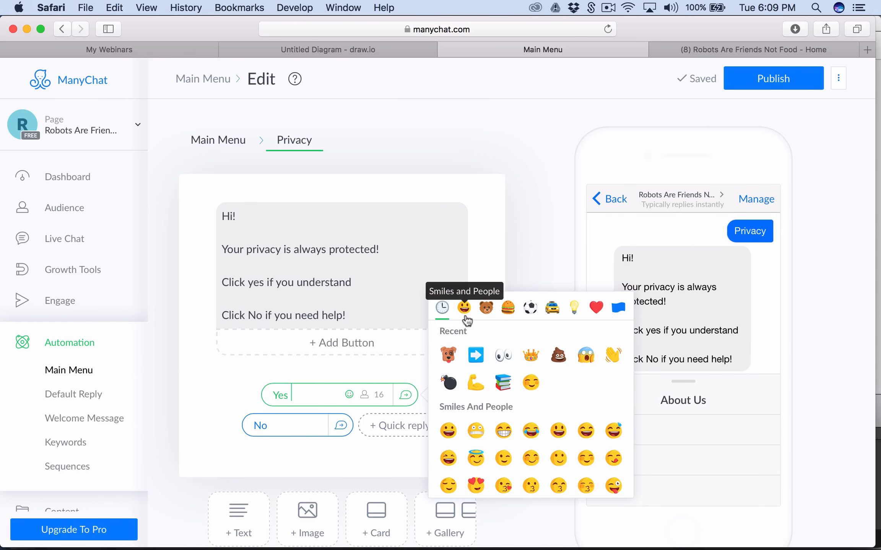
click(530, 384)
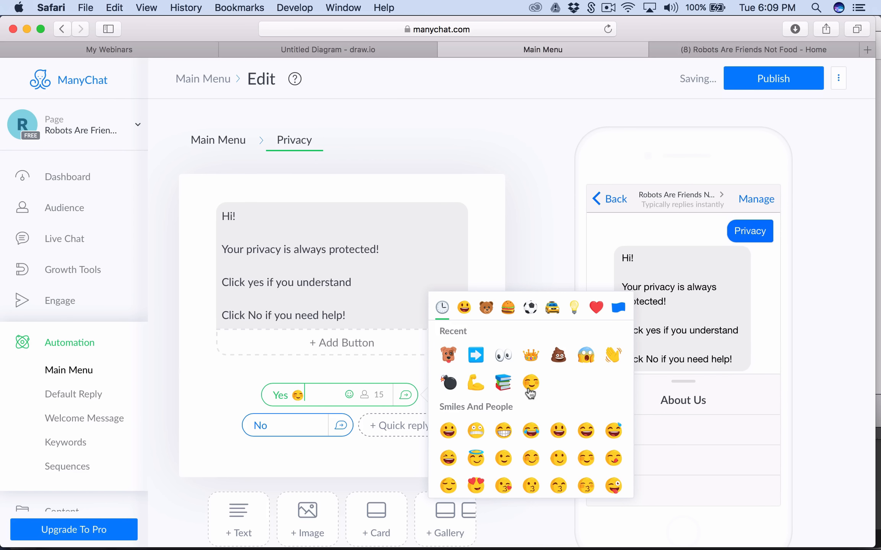
click(267, 412)
- Add a dizzy-face emoji after "No" in the second quick reply of the Privacy message
click(373, 400)
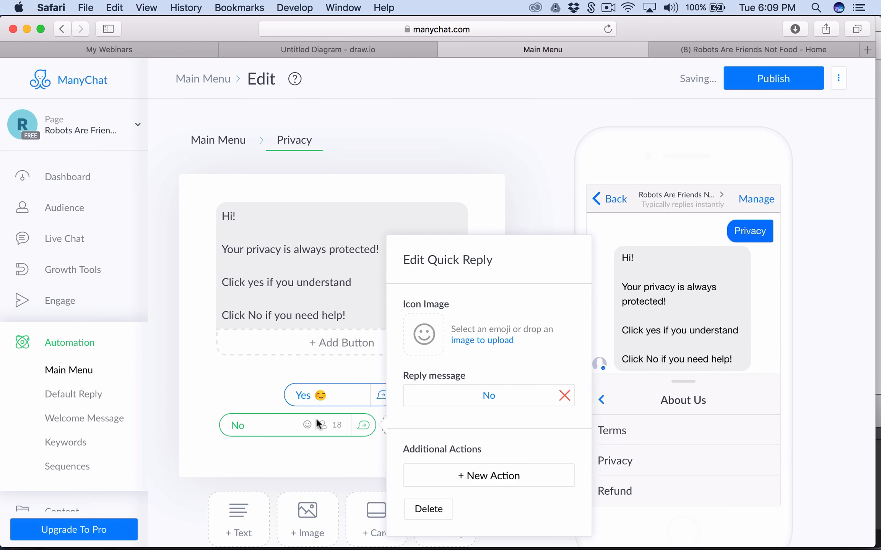
click(279, 419)
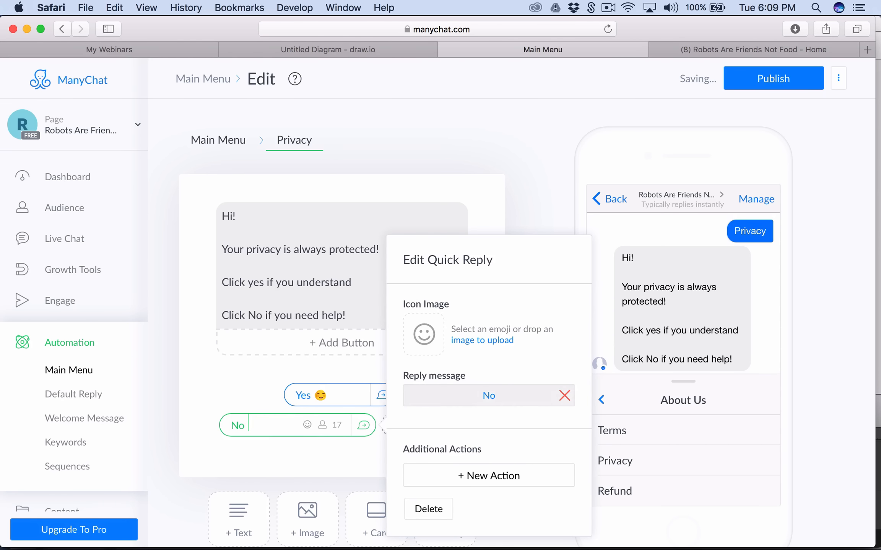
click(309, 428)
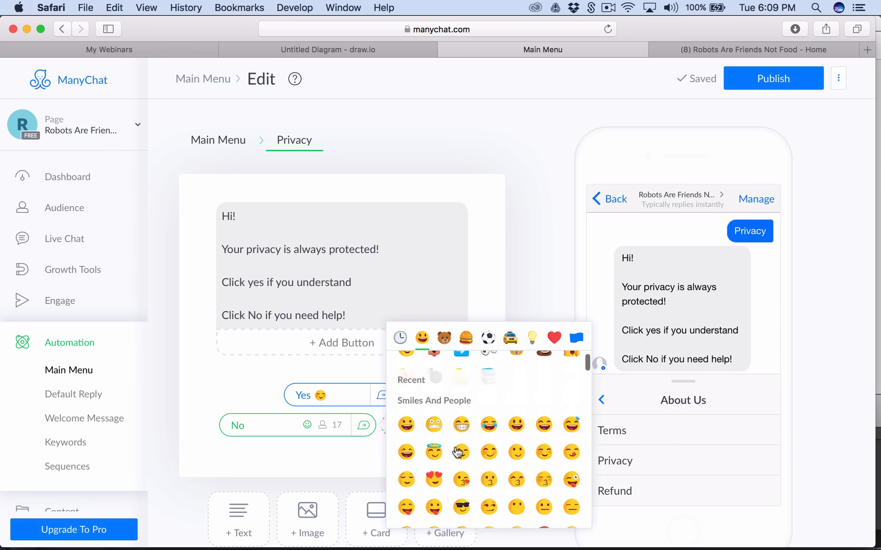
scroll(464, 478, down, 3)
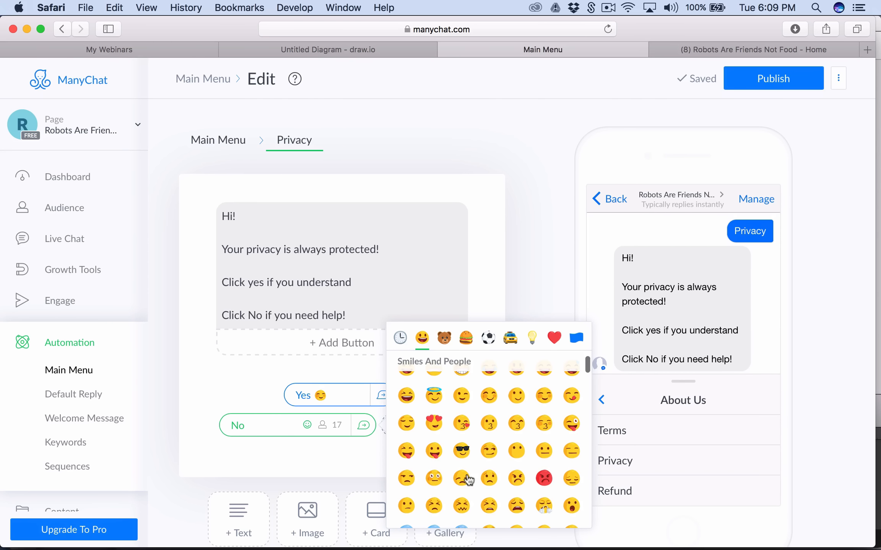
scroll(468, 480, down, 3)
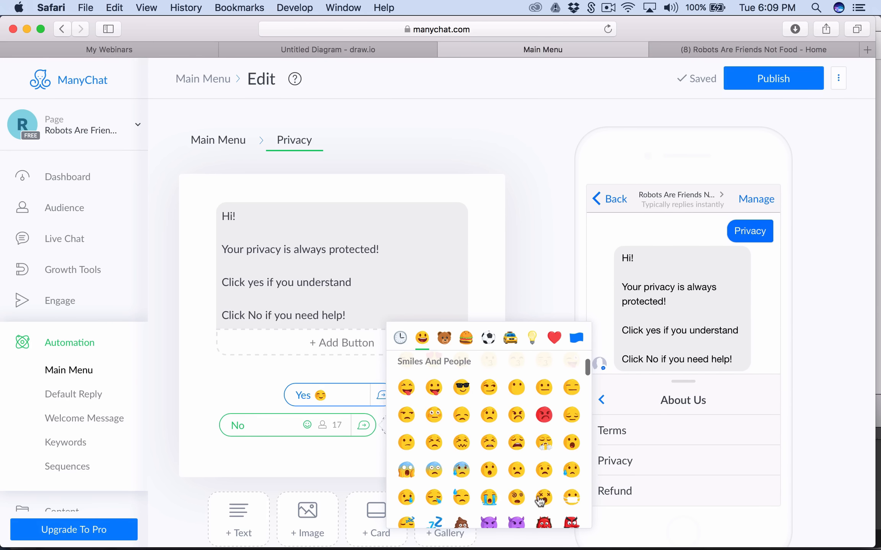
click(516, 497)
click(283, 474)
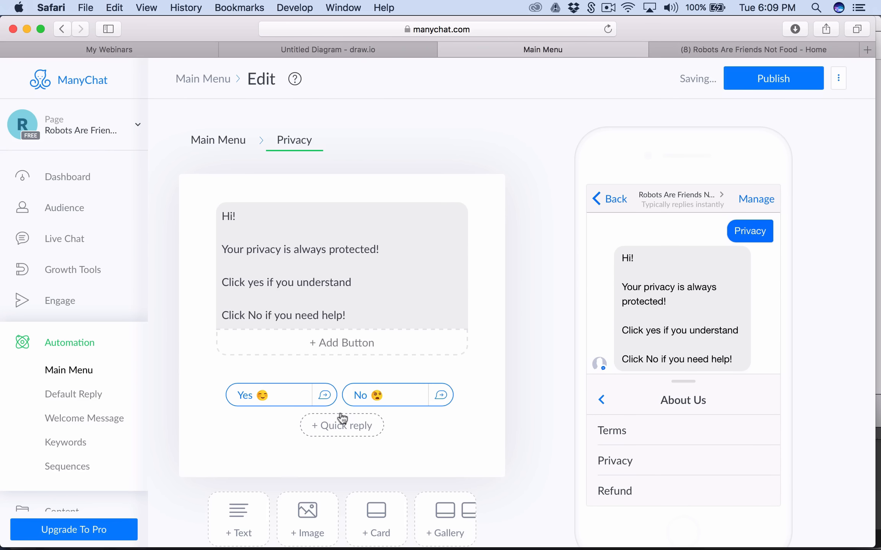
- Create a new reply message for the Refund menu item, opening with "Hi," followed by the First Name variable and an exclamation mark
click(222, 141)
click(239, 260)
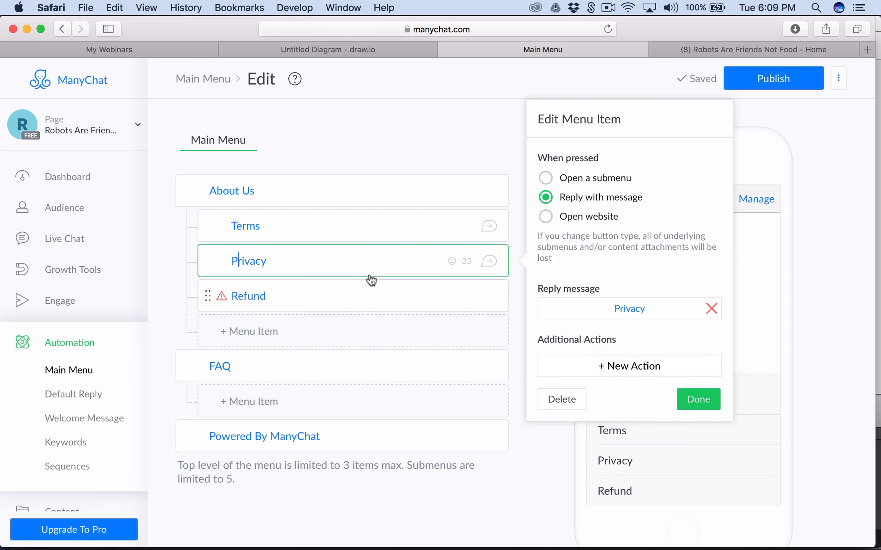
click(347, 302)
click(609, 313)
click(314, 219)
text(Hi,)
click(439, 248)
click(314, 220)
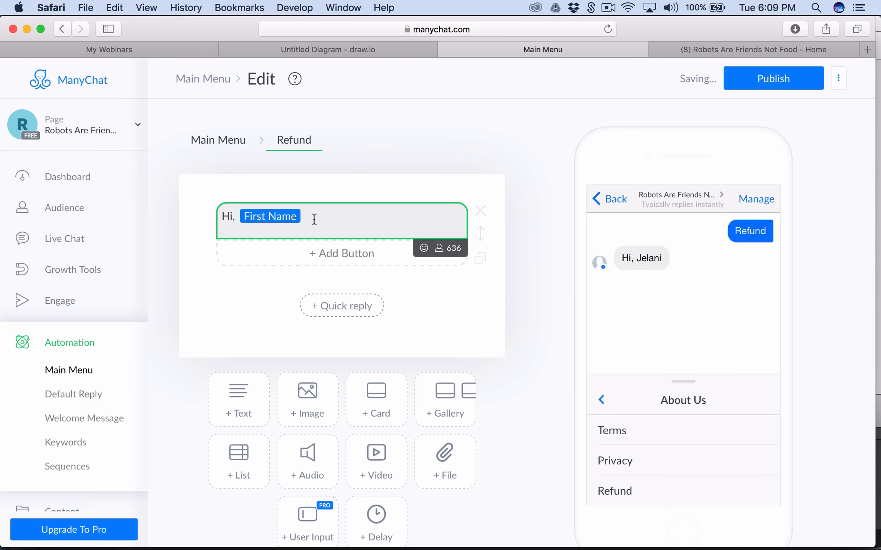
text(!)
- Add the line "Just so you know, we do not accept returns!" below the greeting, separated by a blank line
key(Return)
key(Return)
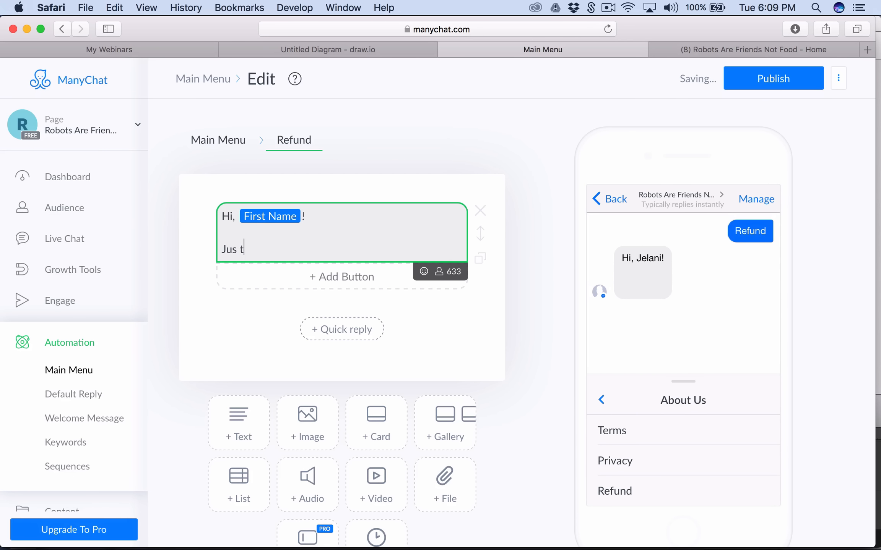
text(Just so you know, we do not acc)
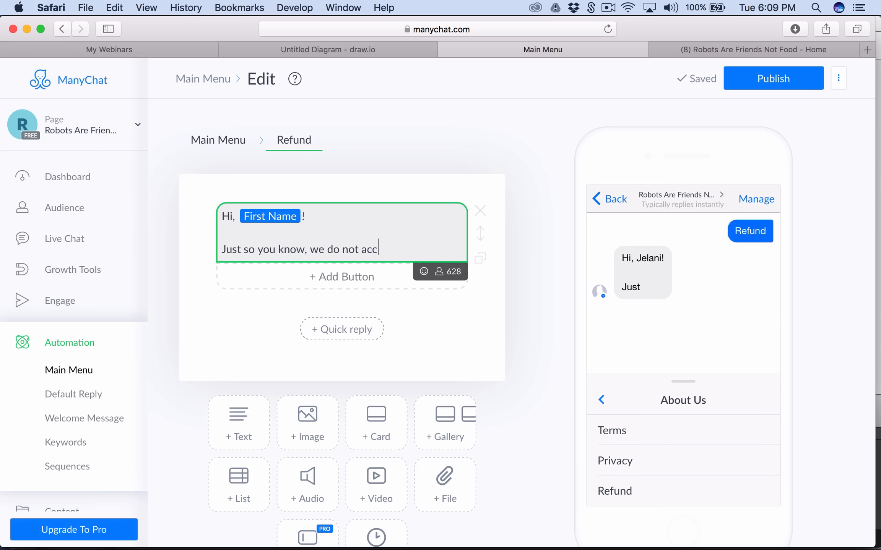
text(ept returns !)
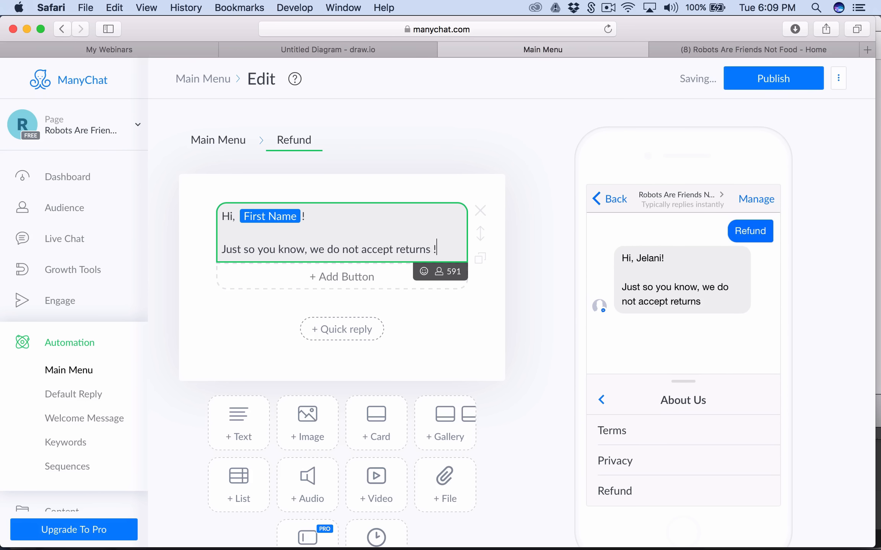
- Add a closing line to the Refund message reading "Sorry! If you need more info please email us!"
key(Return)
key(Return)
text(s)
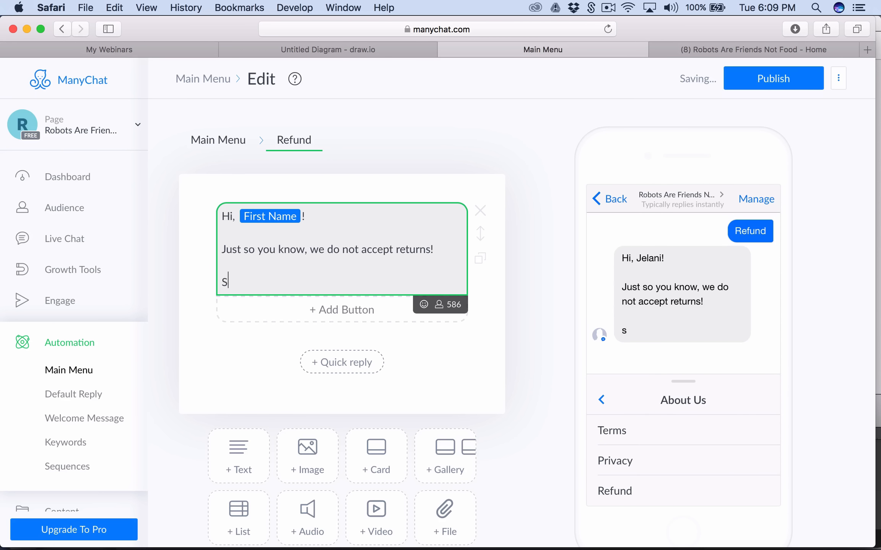
text(orry! If you w)
key(BackSpace)
text(need more info)
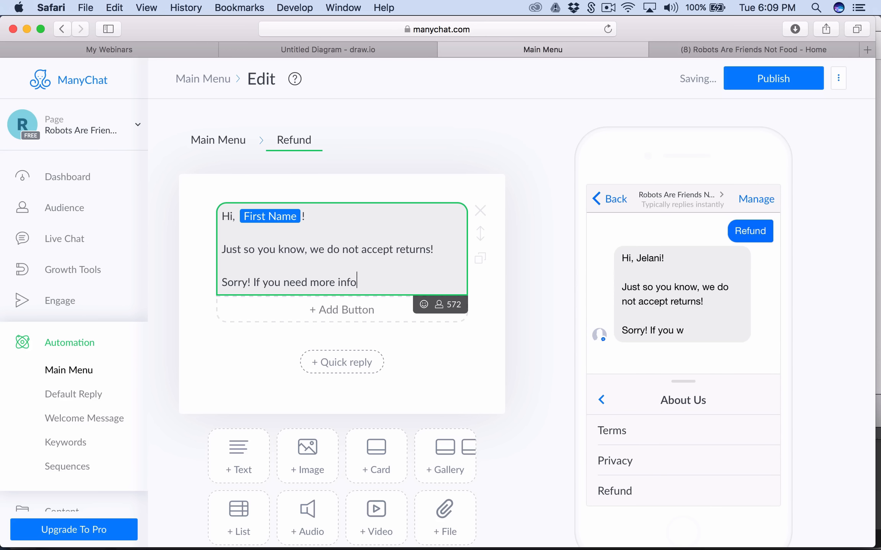
text( please e)
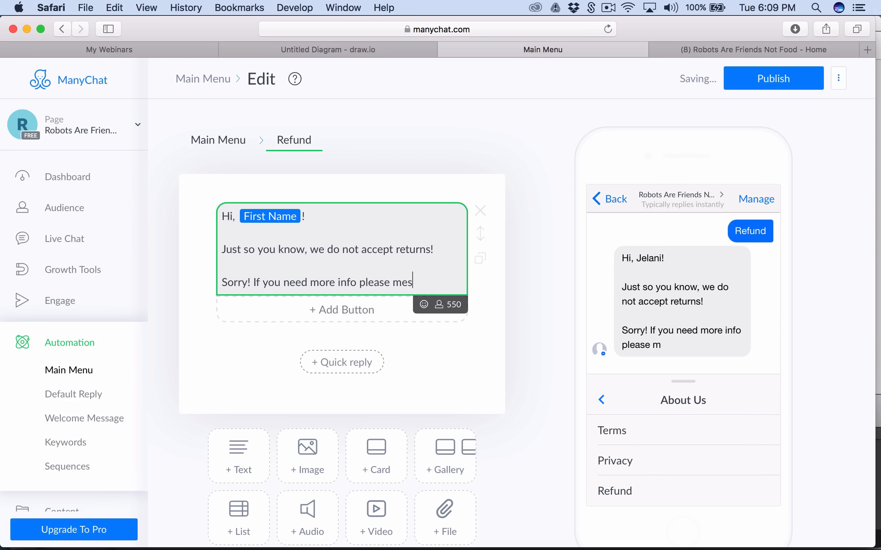
text(m)
key(BackSpace)
text(email us!)
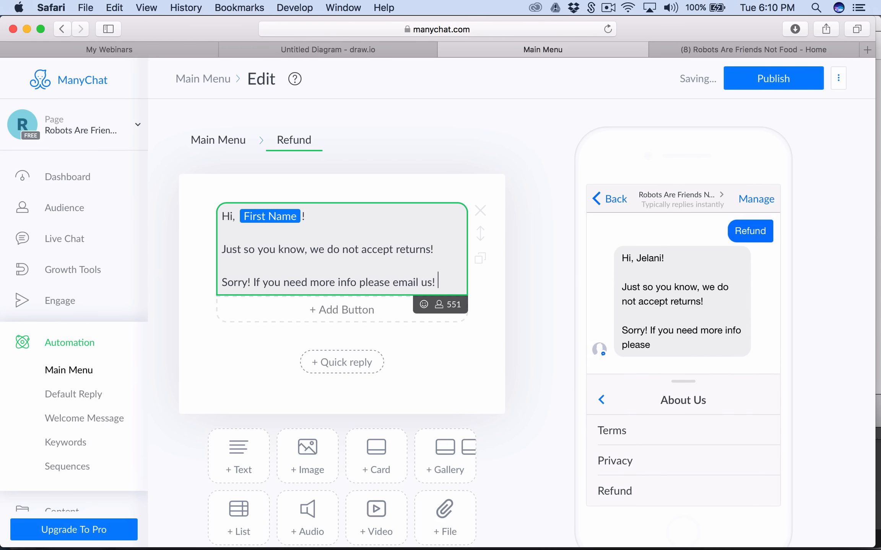
- Return to the main menu, add a "Shipping Times" item under FAQ, and add another menu item beneath it
click(218, 140)
click(249, 402)
drag(285, 402, 230, 398)
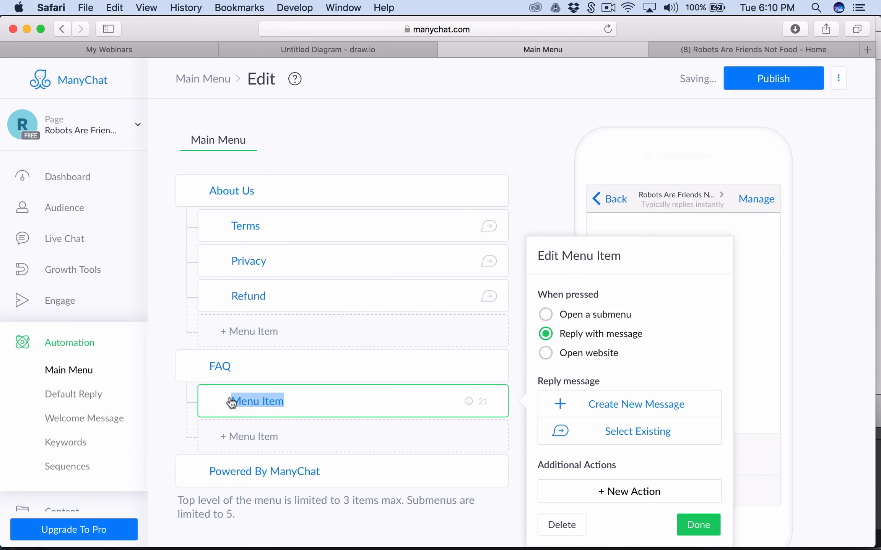
text(Shipping )
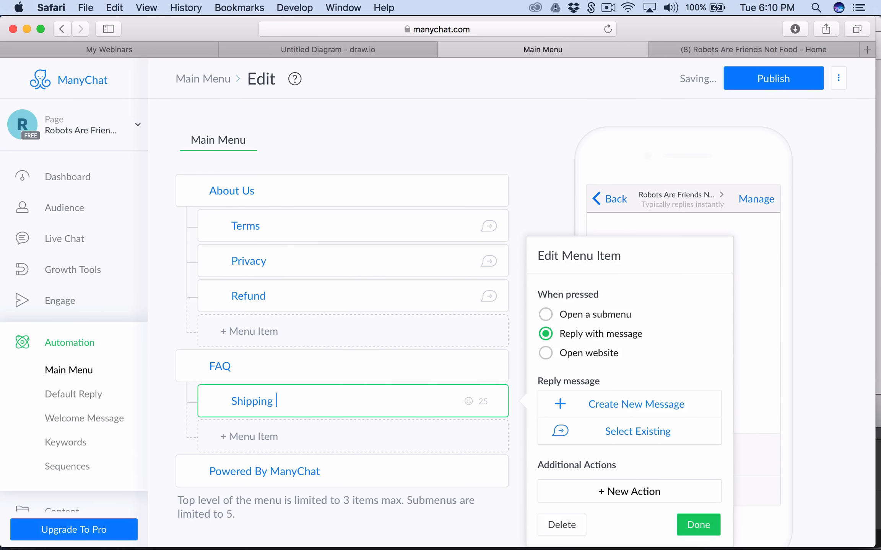
text(Times)
click(250, 438)
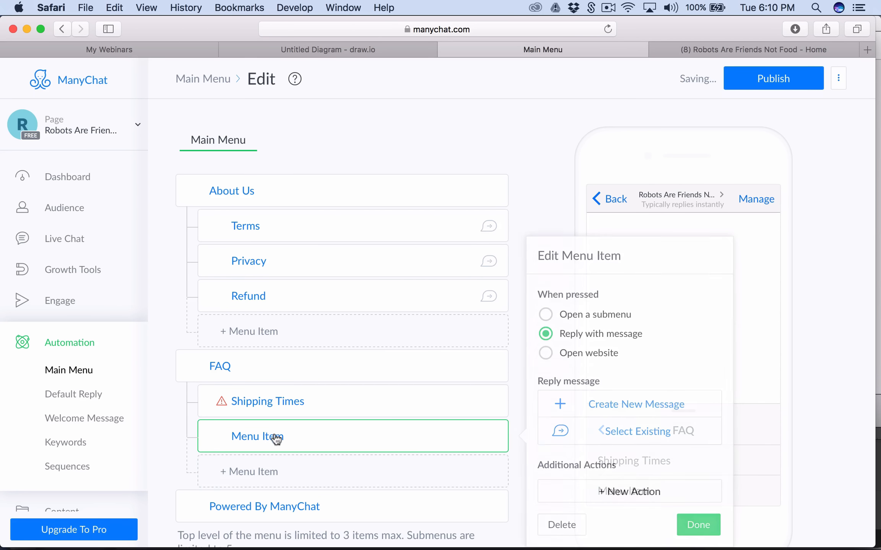
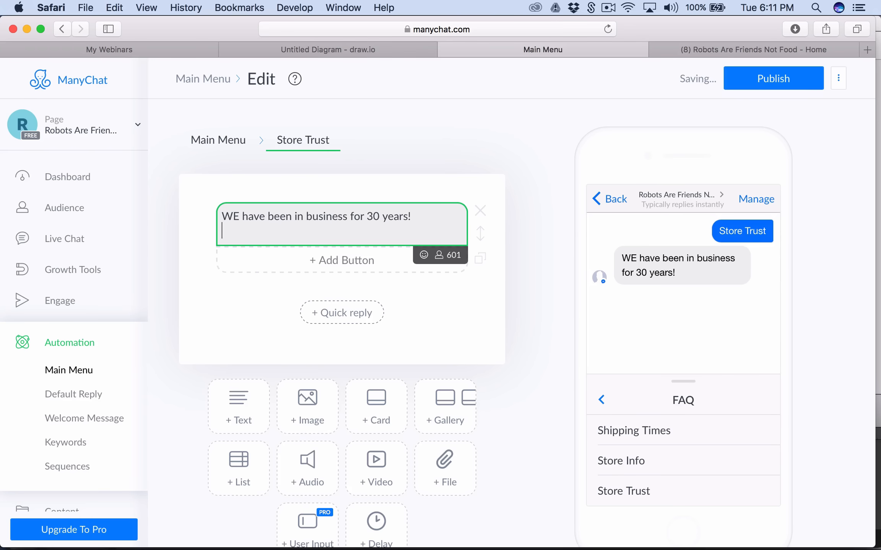
- Add the separate line "No need to worry!" to the Store Trust message and return to the main menu
text(No need to)
key(BackSpace)
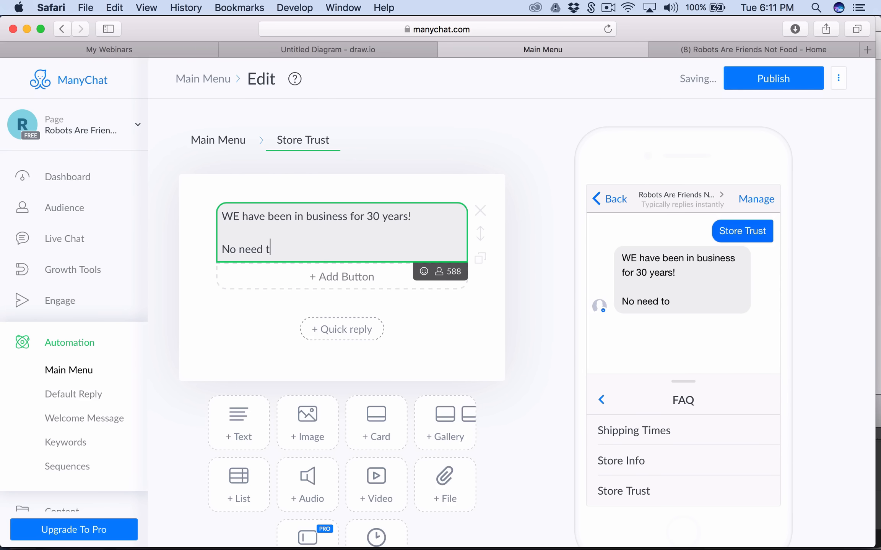
text(o worry!)
click(226, 145)
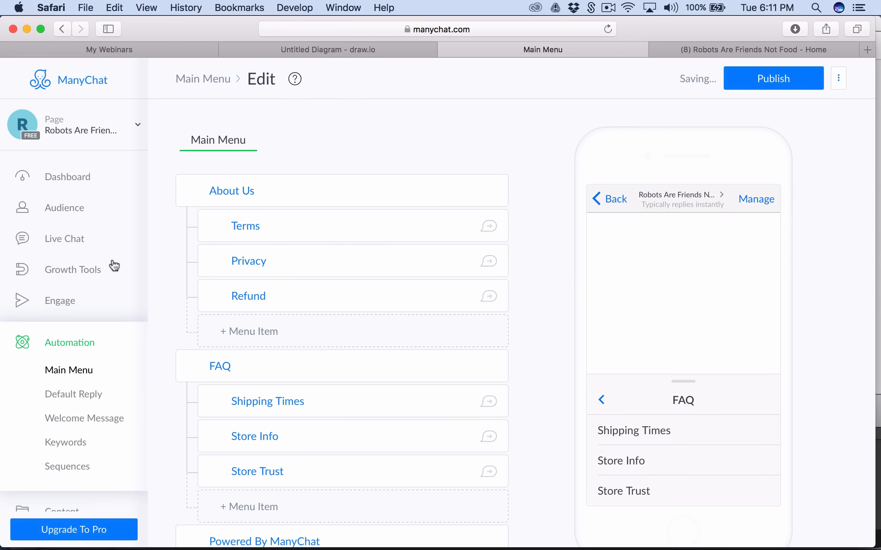
- Compare the Terms, Privacy and Refund menu items with the planned flow in the draw.io diagram, then return to ManyChat
click(335, 43)
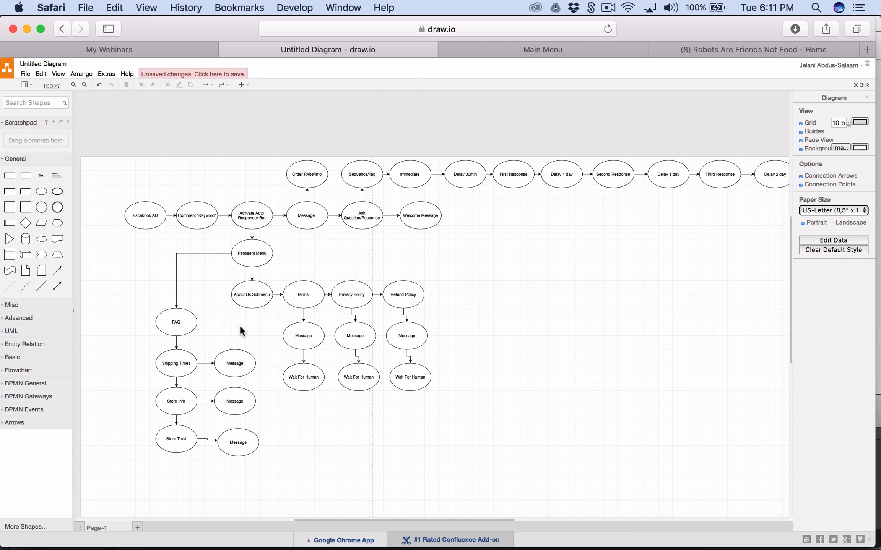
click(527, 49)
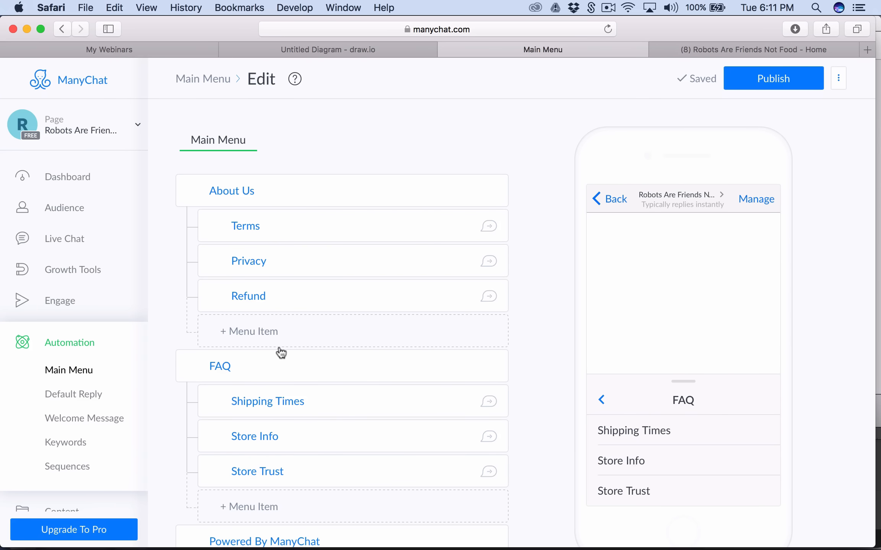
click(283, 230)
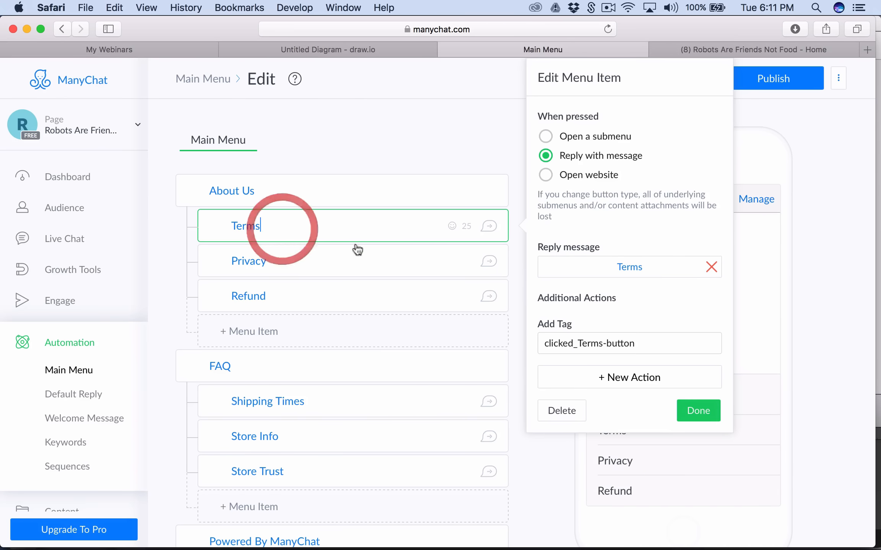
click(292, 267)
click(286, 302)
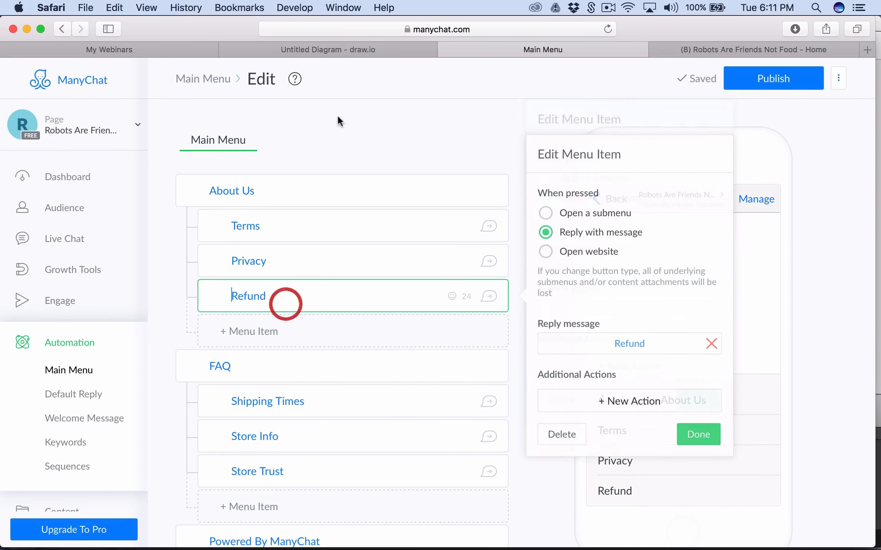
click(341, 49)
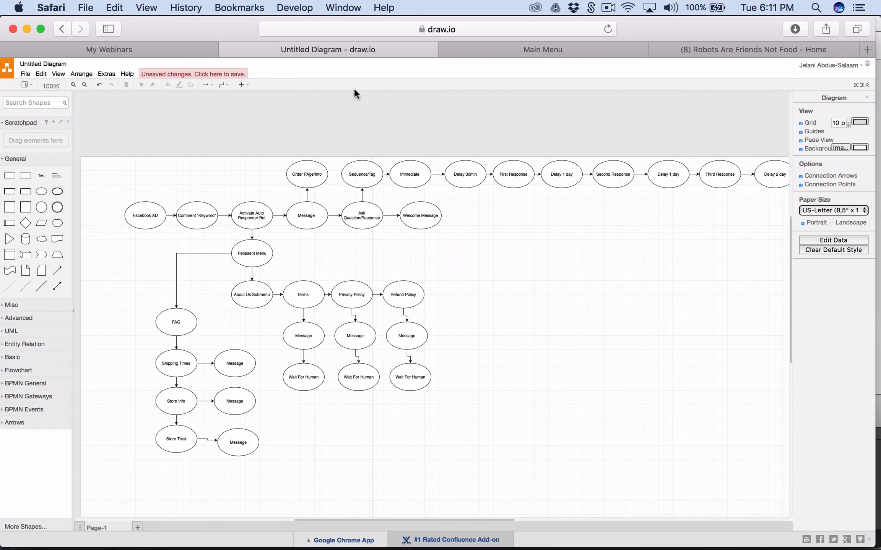
click(520, 51)
- Open the Terms reply message and add a second button titled "Wait For Human" to its first text block
click(266, 234)
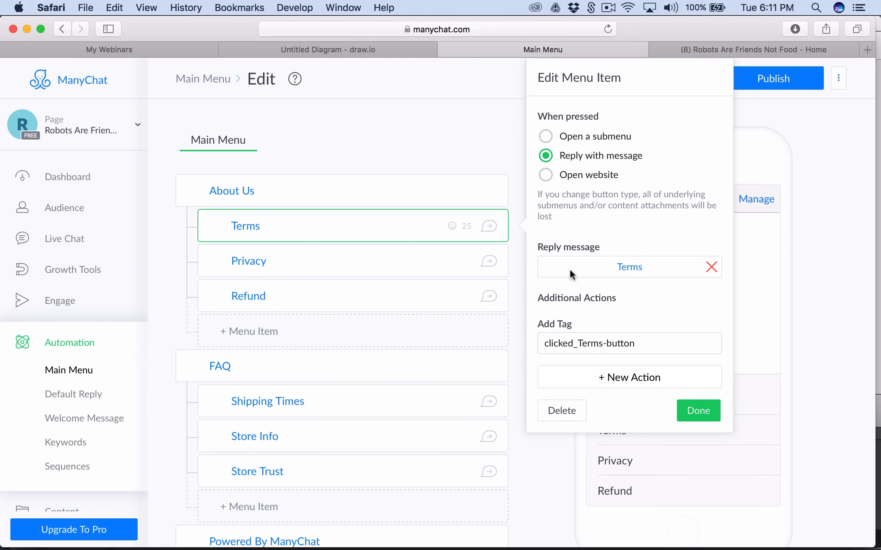
click(637, 273)
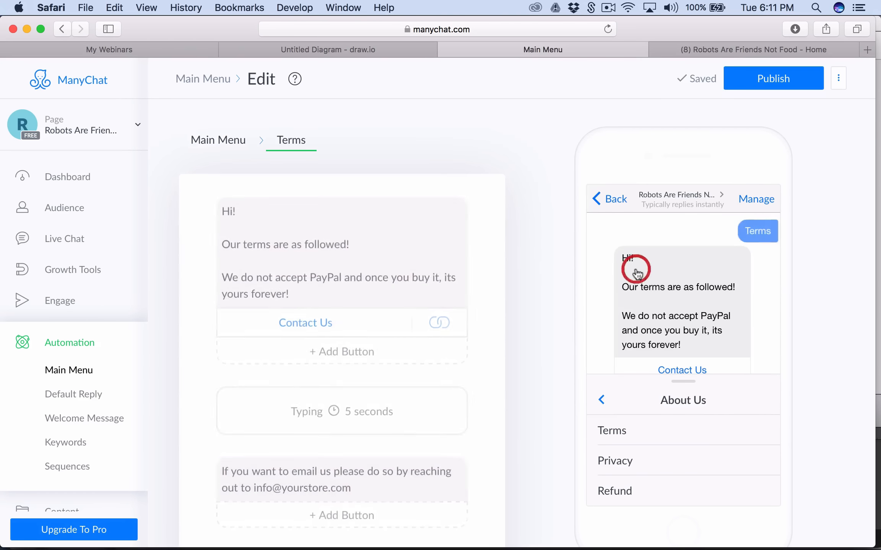
click(303, 292)
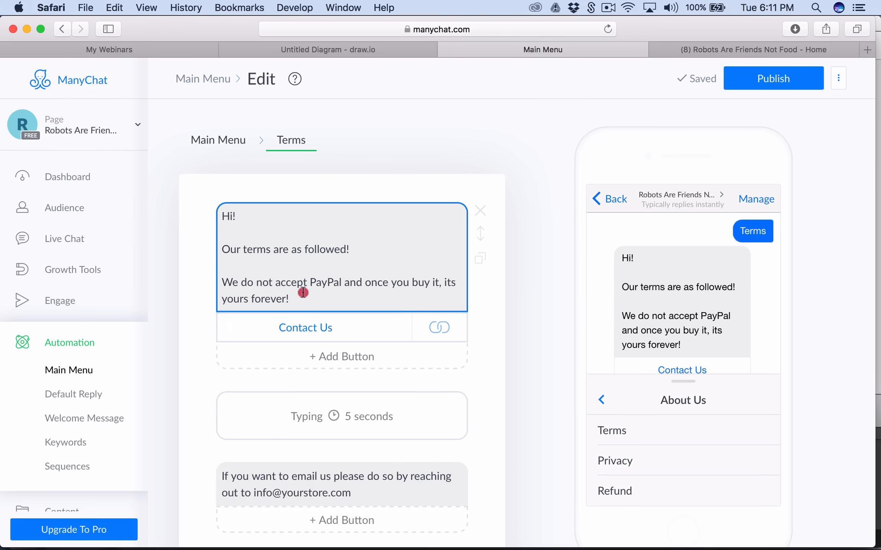
click(340, 356)
click(555, 273)
triple_click(554, 273)
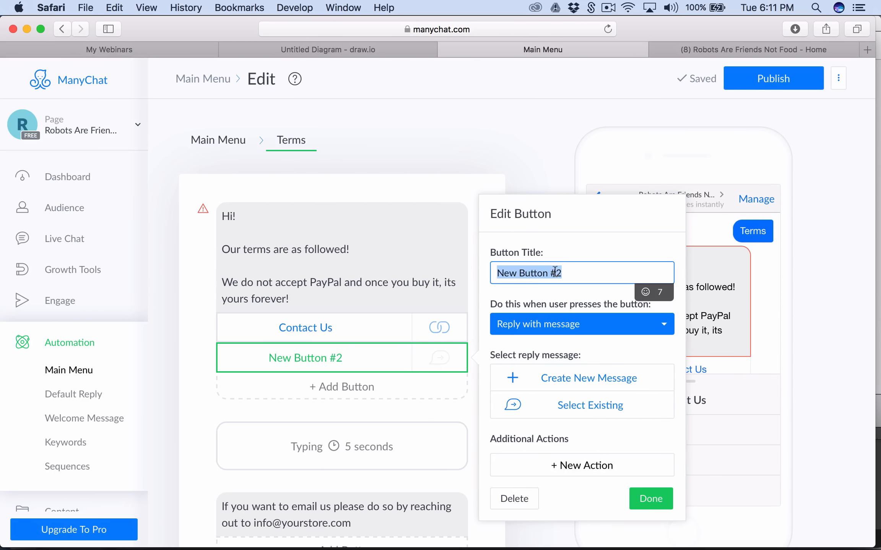
text(Wait For H)
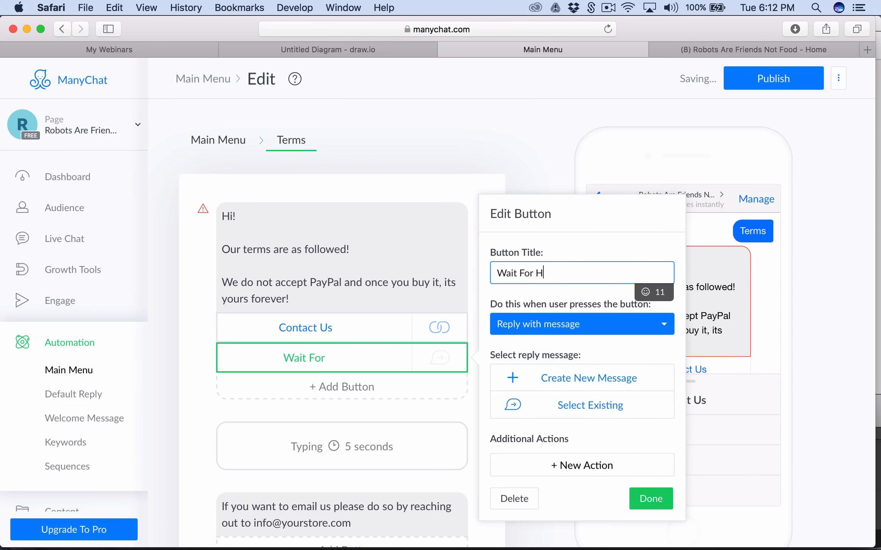
text(uman)
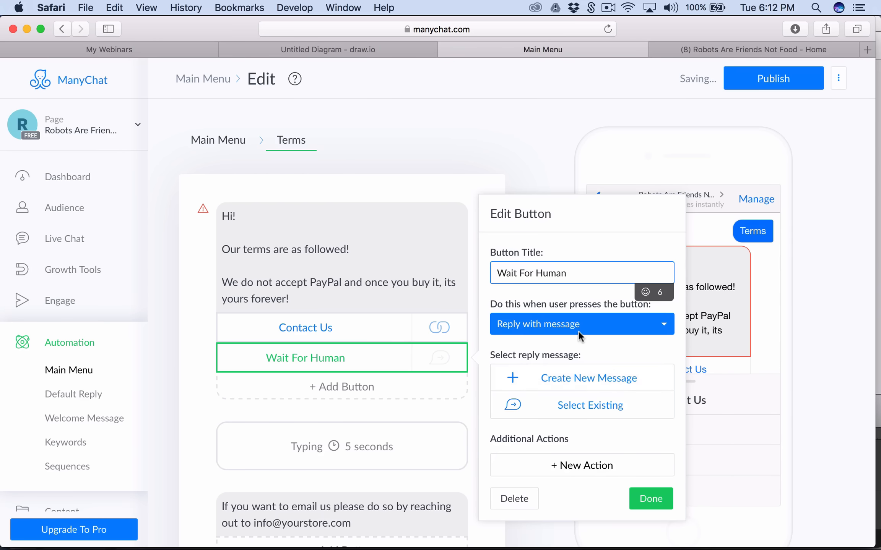
- Create the Wait For Human button's reply message reading "Cool a rep will be with you shortly!" and return to the Terms message
click(578, 332)
click(634, 267)
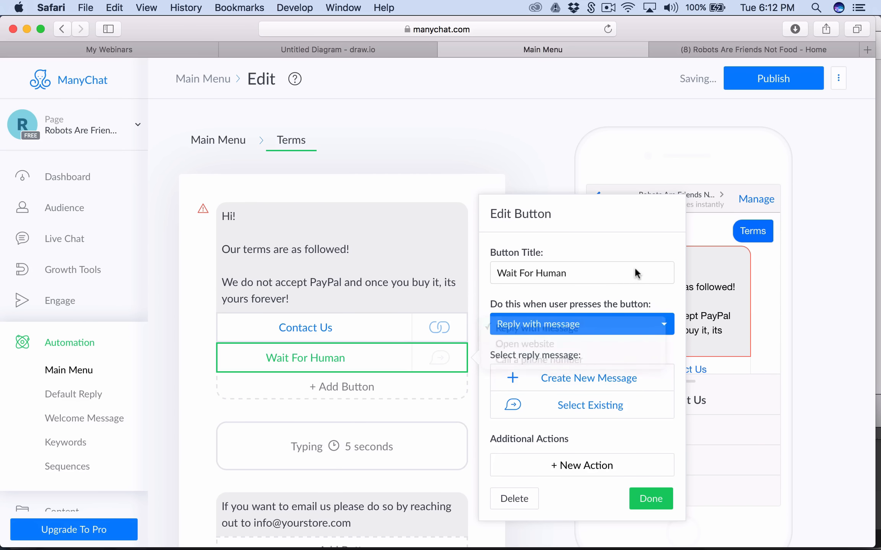
click(557, 390)
click(391, 232)
text(Cool a rep will be)
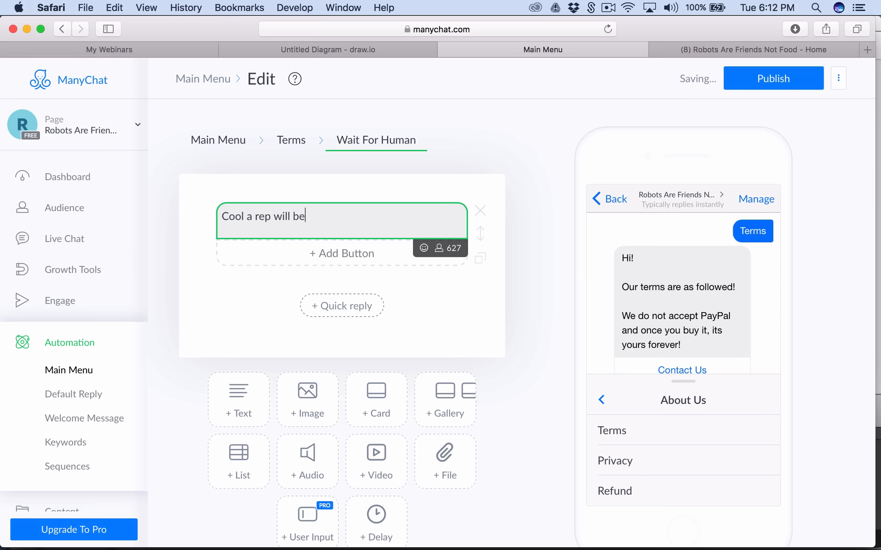
text( with you)
text( shortly @)
key(BackSpace)
key(BackSpace)
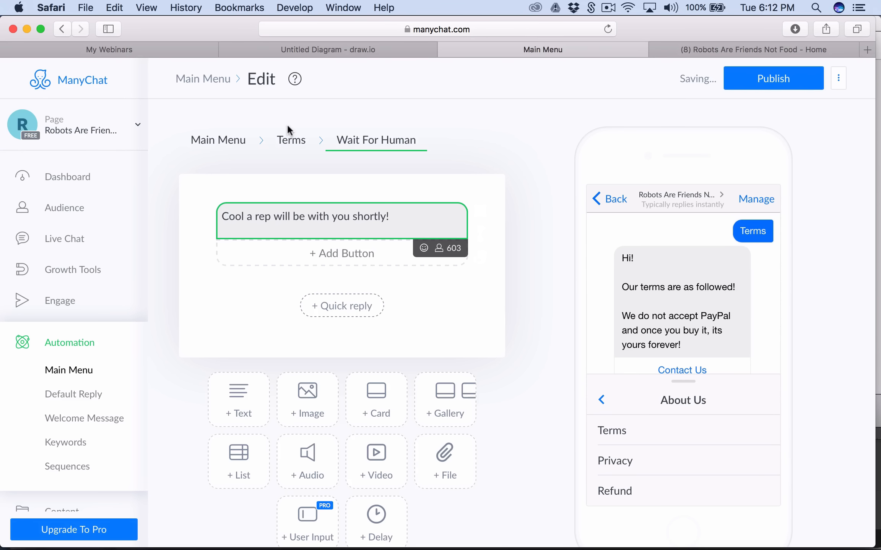
click(291, 141)
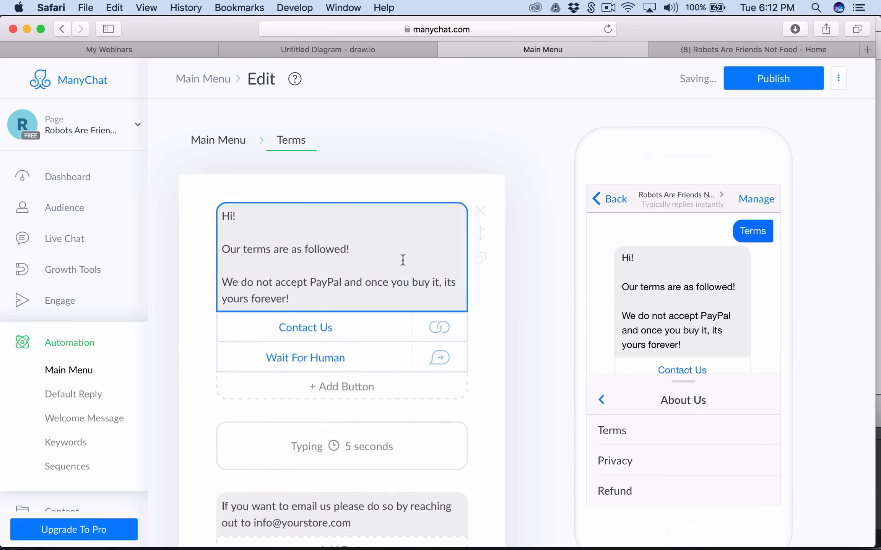
- Try adding a Notify Admins action to the Wait For Human button, and remove that action again
click(360, 357)
click(614, 456)
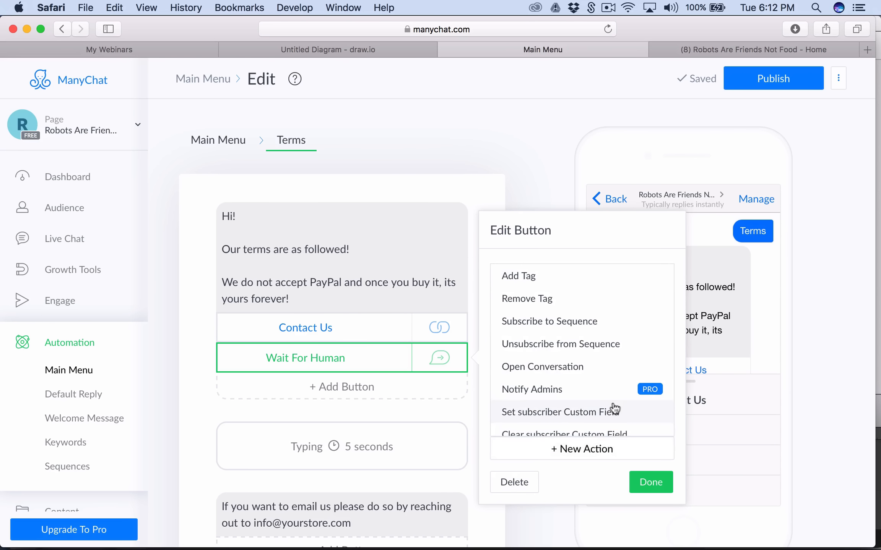
click(590, 392)
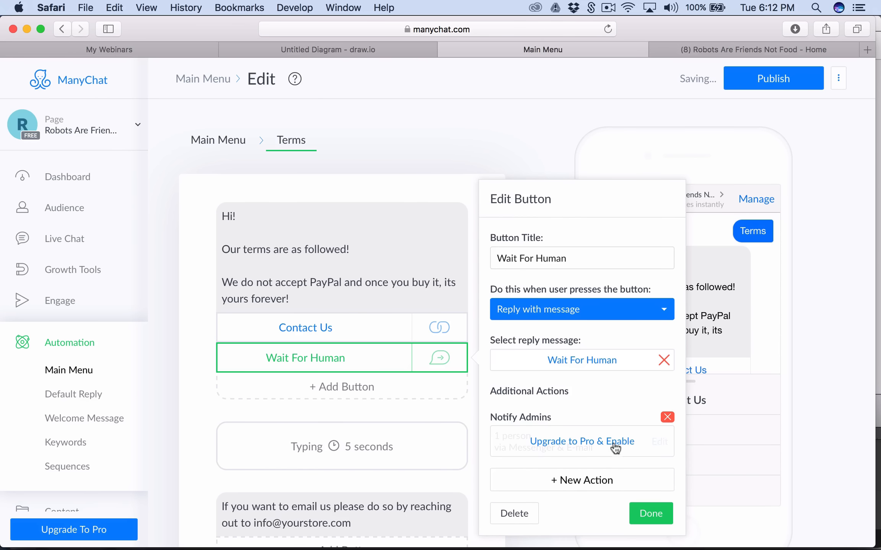
click(667, 418)
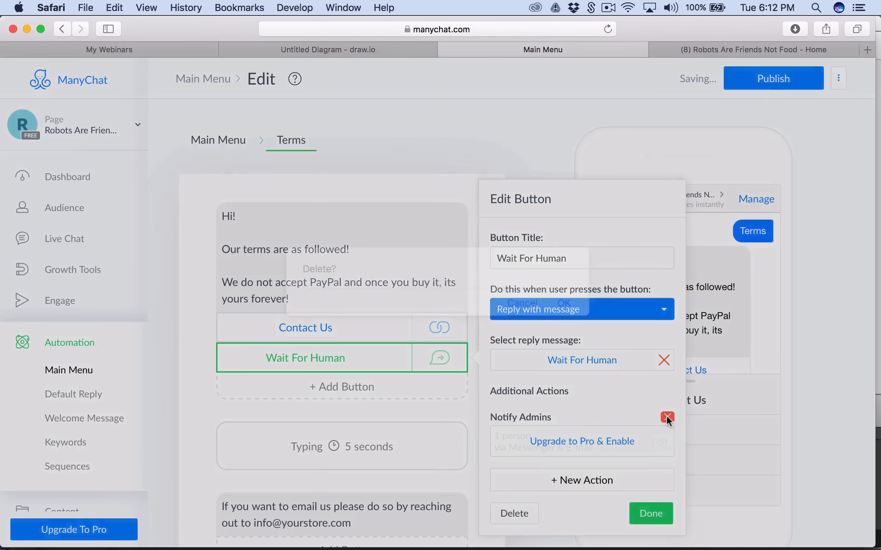
click(565, 304)
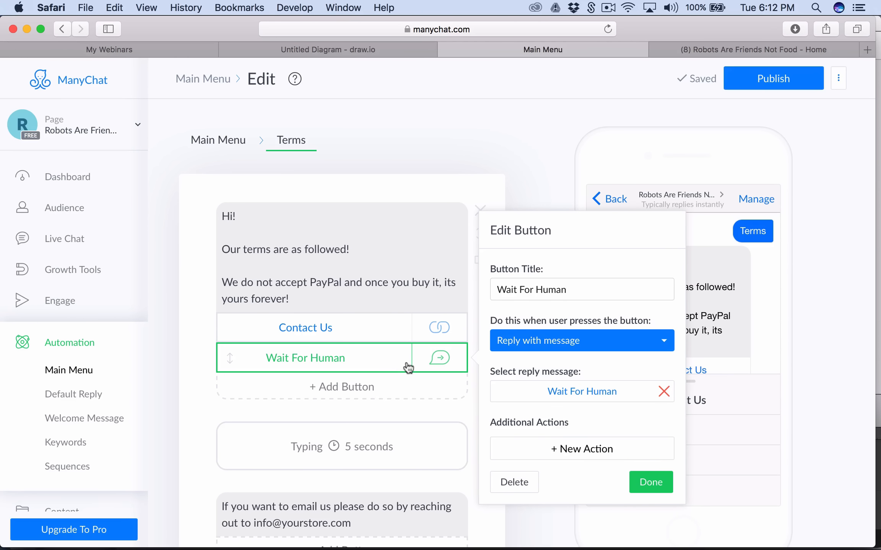
- Return to the top level of the main menu editor and publish the edited menu
click(196, 80)
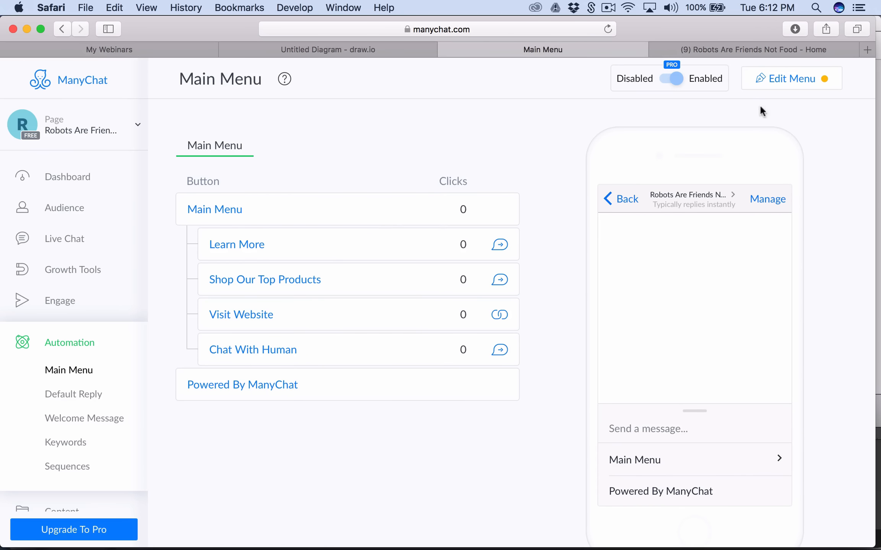
click(795, 86)
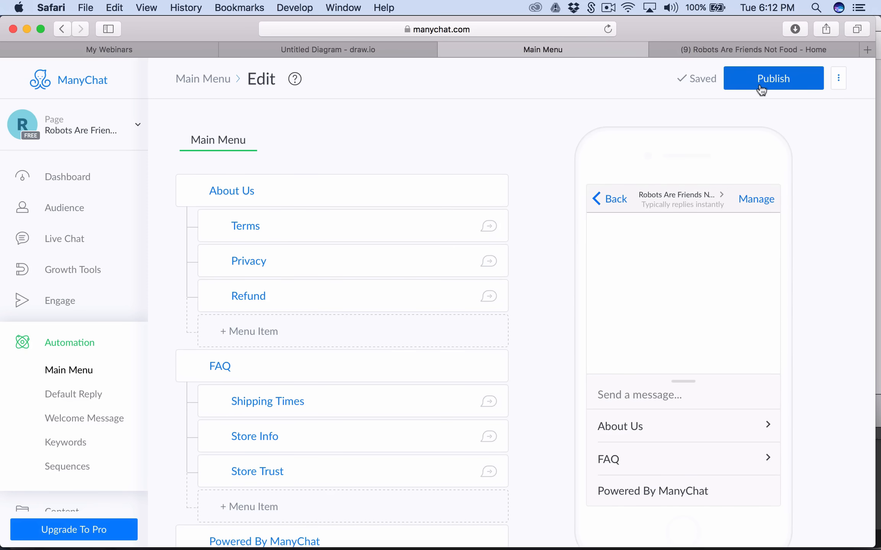
click(771, 82)
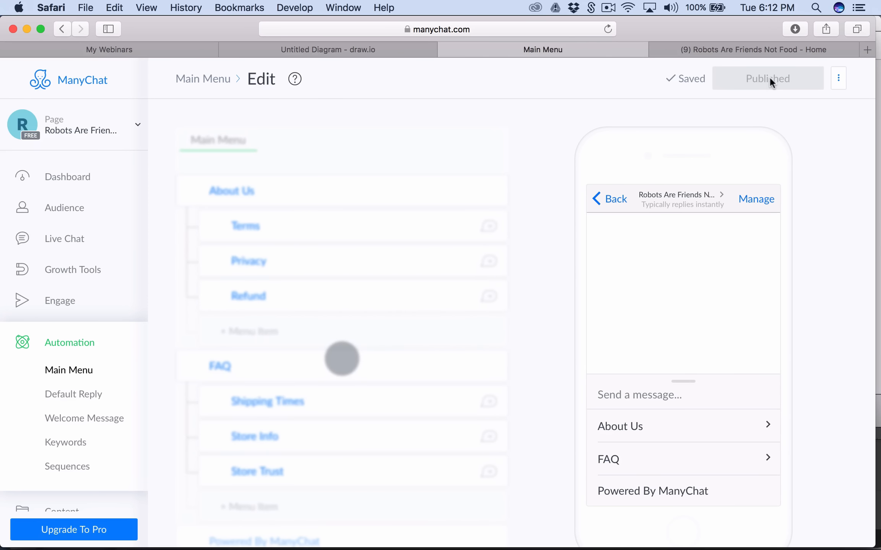
- Check the planned flow in draw.io, then open the auto-response message of Growth Tool #9 in ManyChat
click(369, 49)
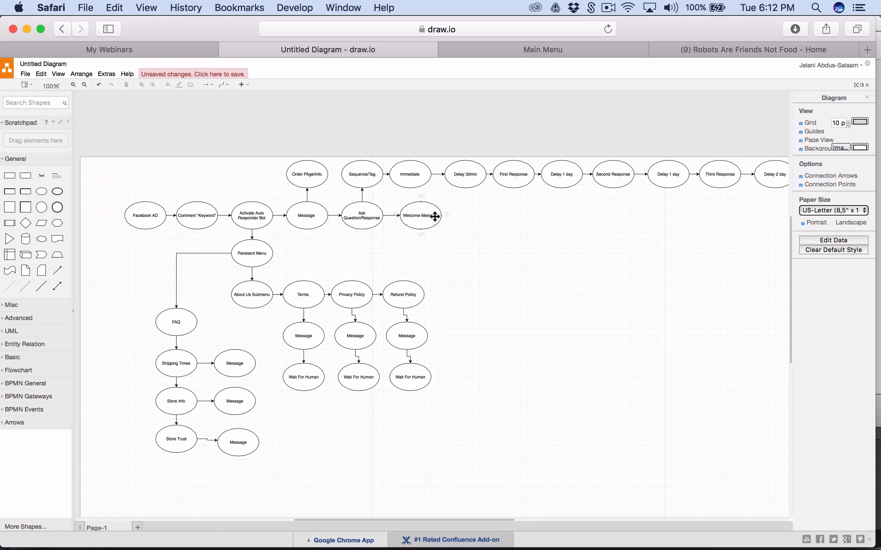
click(571, 49)
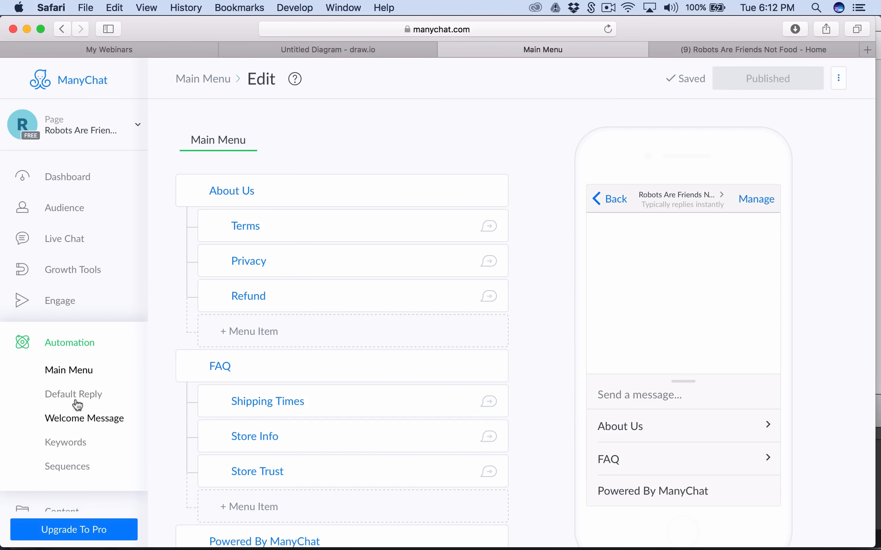
click(61, 276)
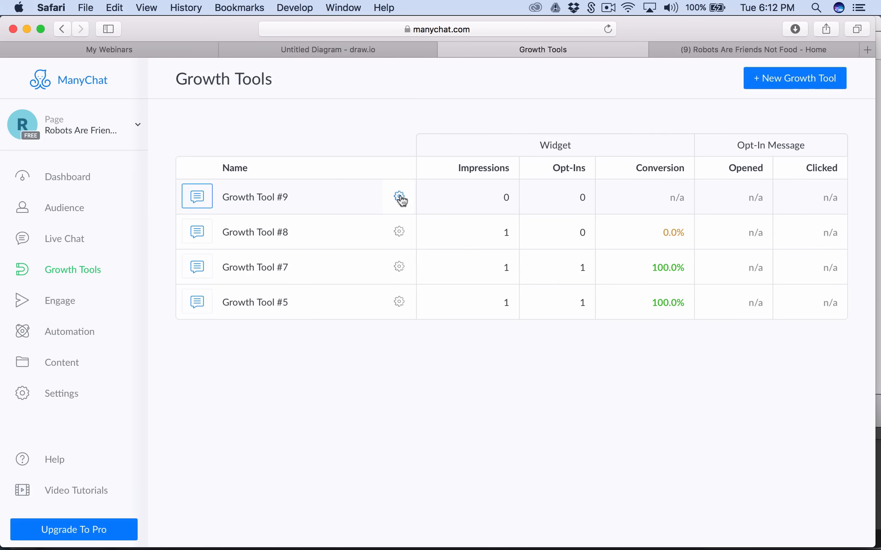
click(336, 203)
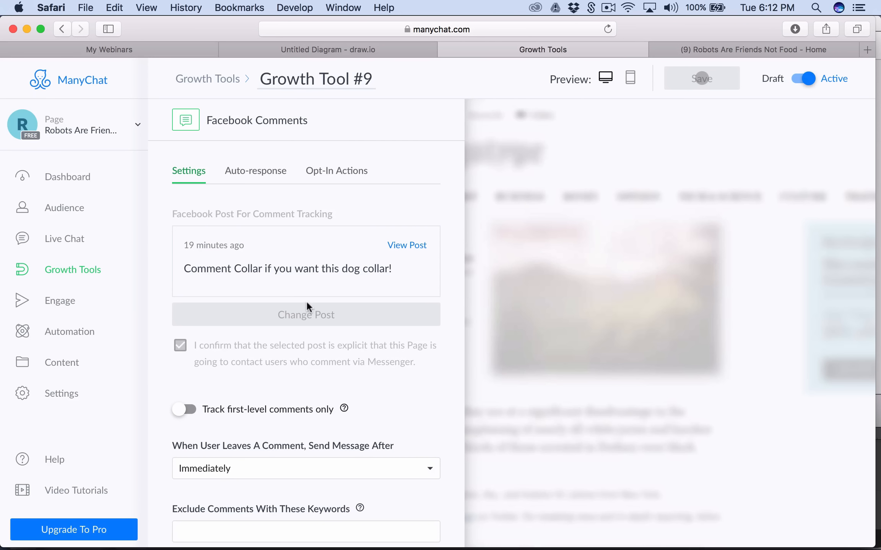
click(255, 172)
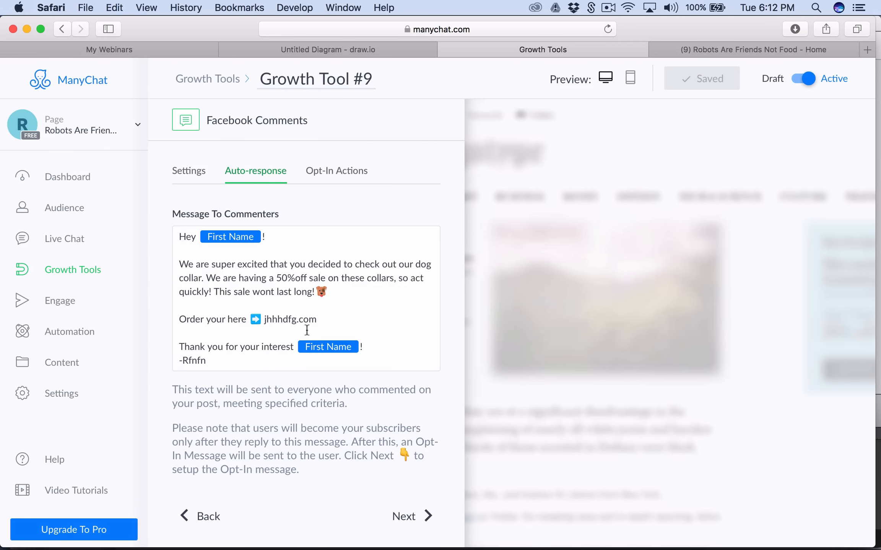
- Below the order link, add the paragraph "If you want to have daily cute dog videos sent to you, type the word "Dog"!"
click(336, 314)
key(Return)
key(Return)
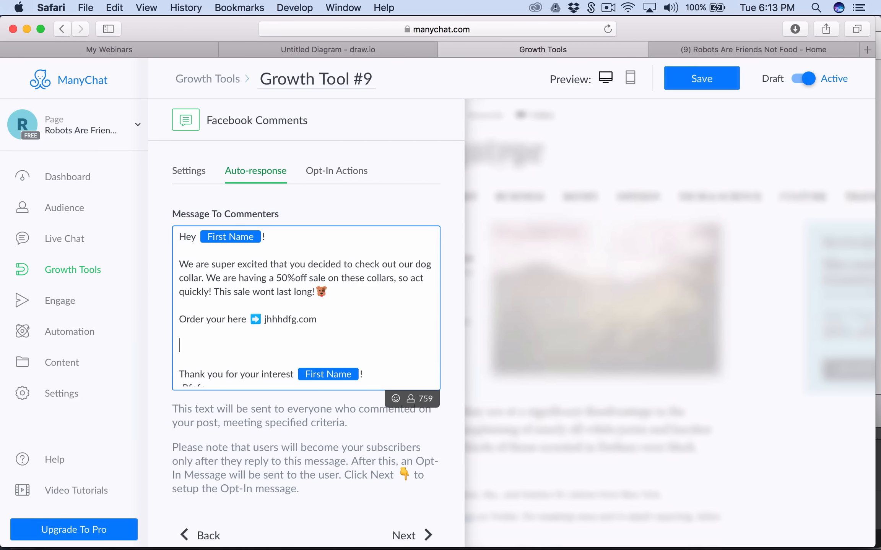
text(If you want to have daily cut)
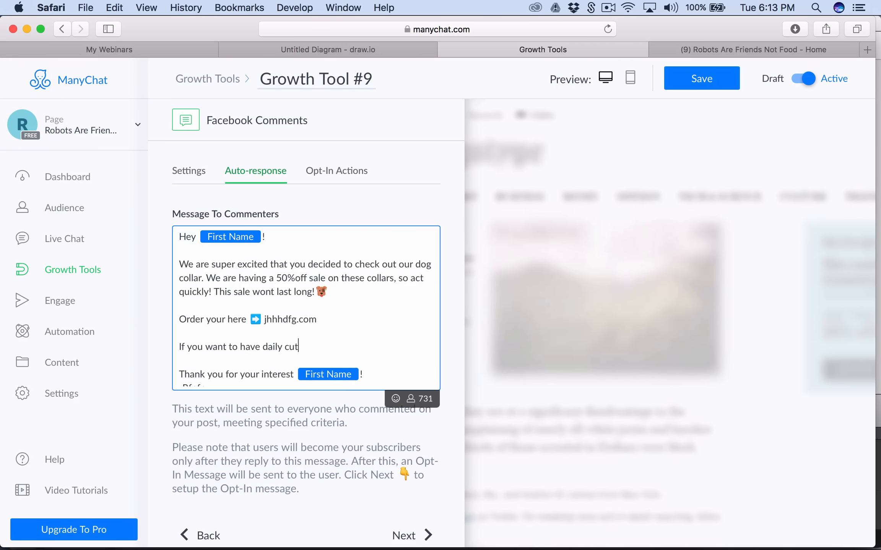
text(e dog videos sent to you,)
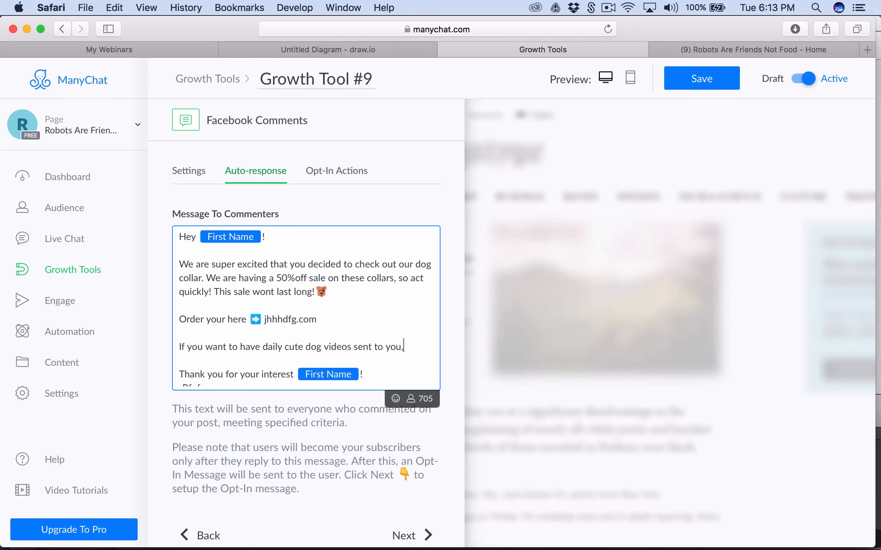
text( type the word "Dog"!)
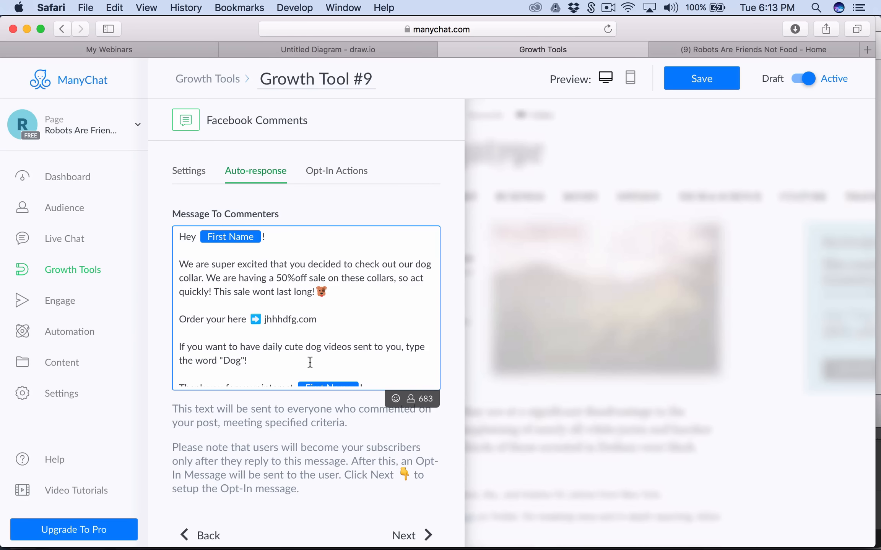
- Stay on Growth Tool #9 and save its changed auto-response message
scroll(310, 362, down, 2)
scroll(310, 363, up, 2)
click(63, 332)
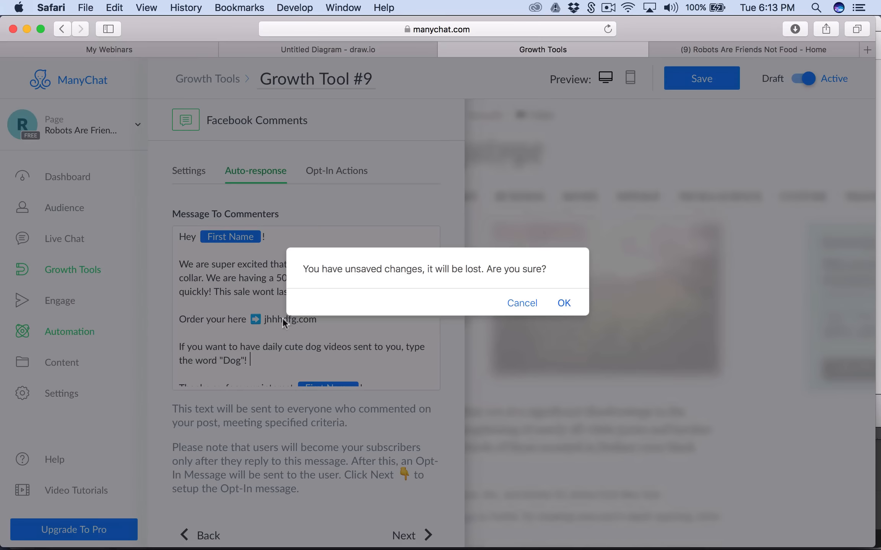
click(534, 305)
click(699, 78)
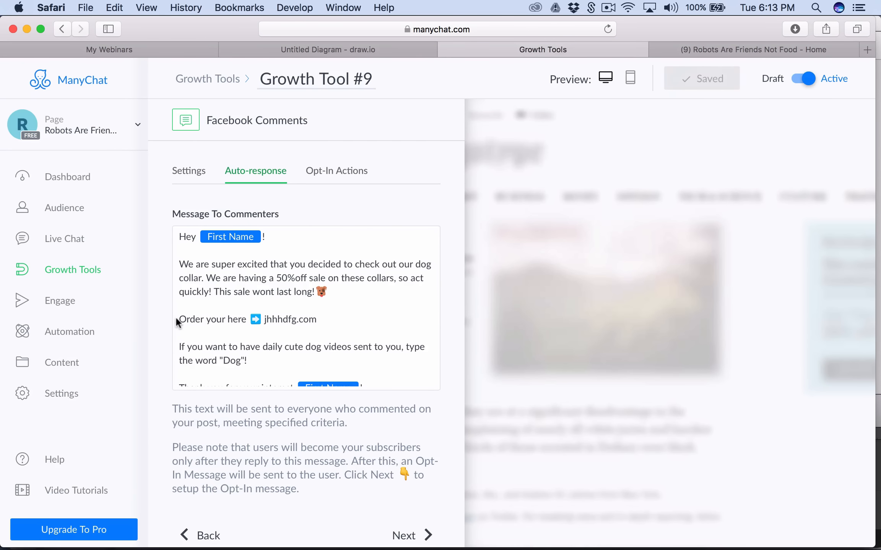
- Open the automation keyword rules and delete the rule for the keyword "meat"
click(74, 331)
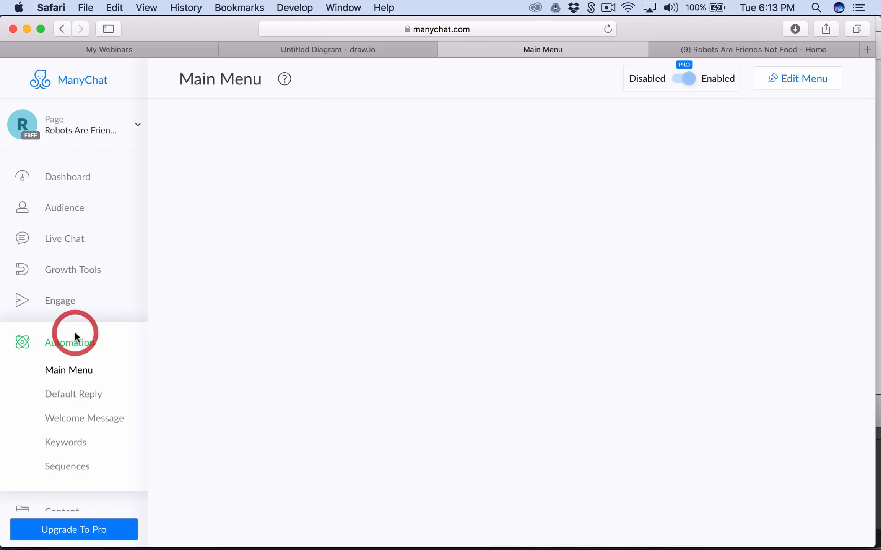
click(74, 447)
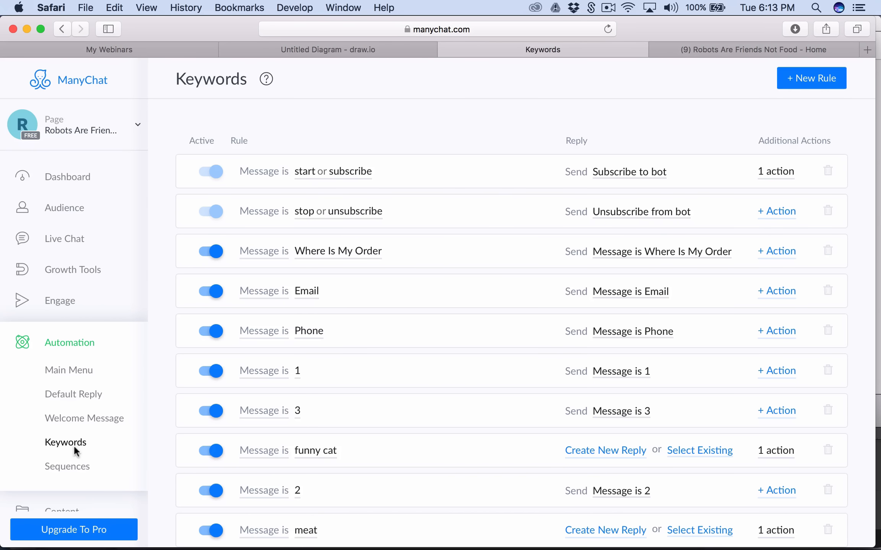
scroll(473, 295, down, 3)
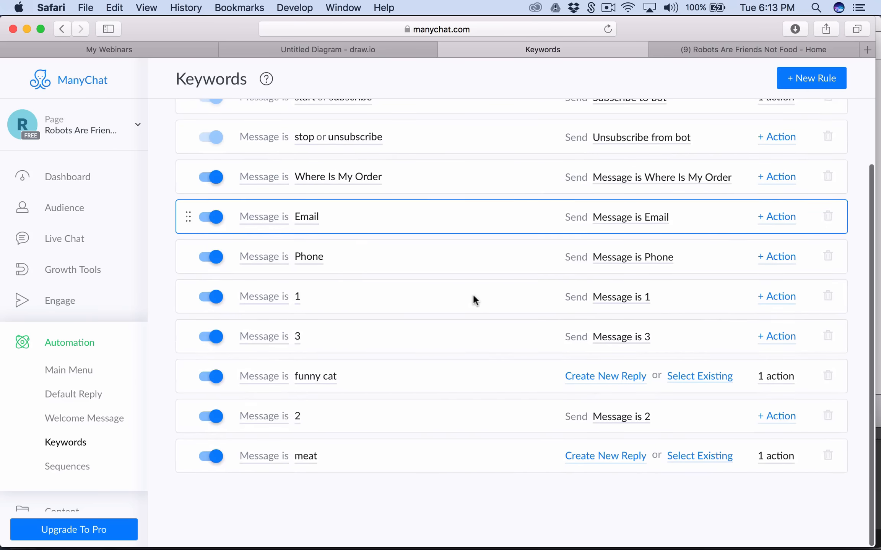
scroll(722, 303, up, 2)
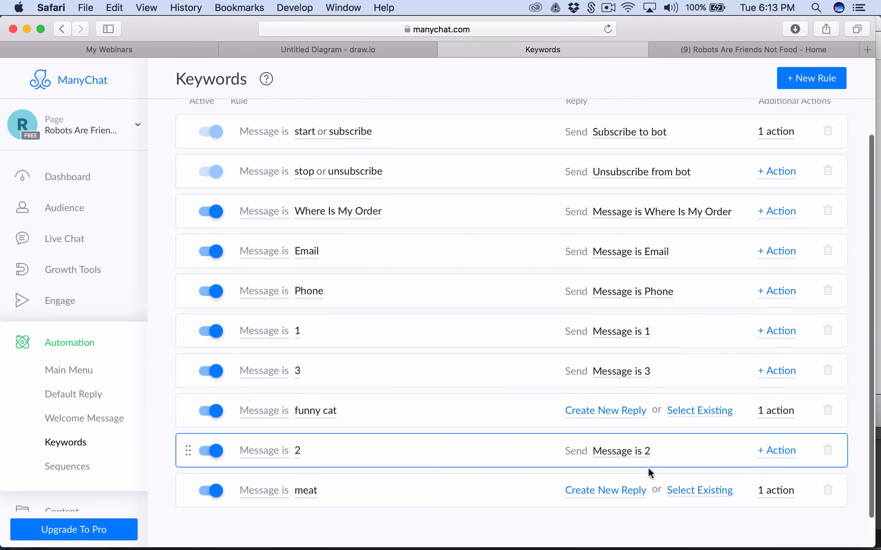
click(829, 491)
click(565, 305)
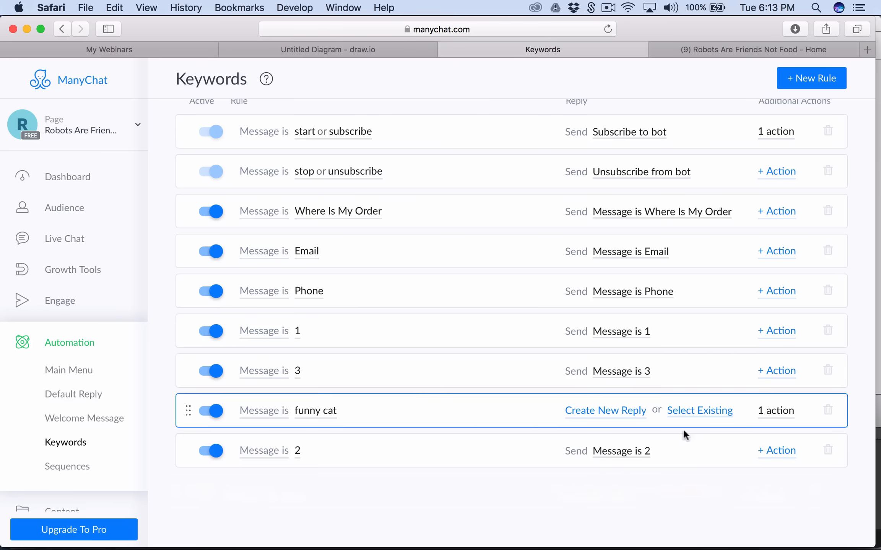
- Create a new keyword rule that triggers when the message is "Dog" or "dog"
click(818, 82)
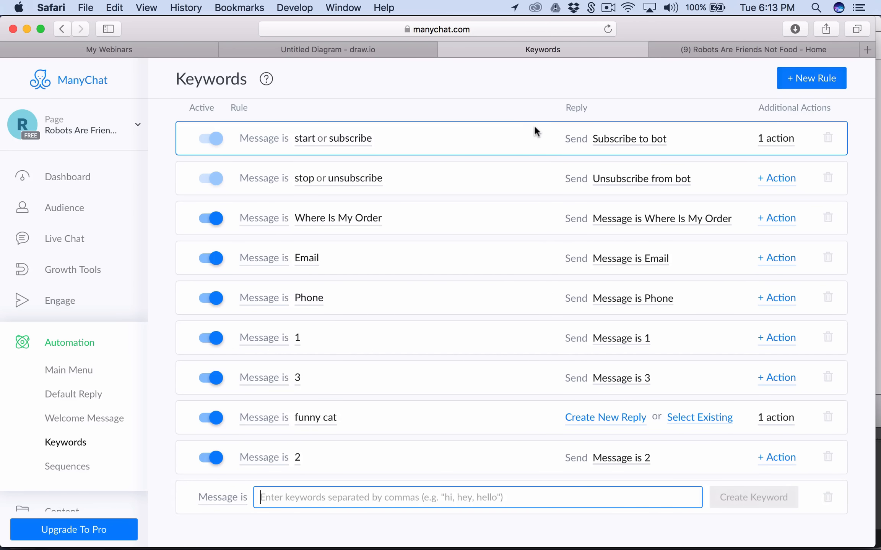
click(804, 83)
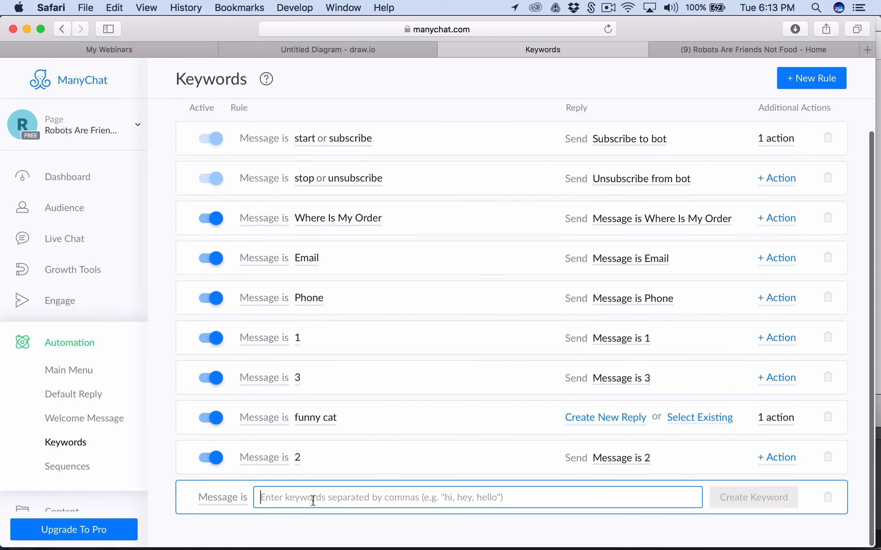
click(297, 500)
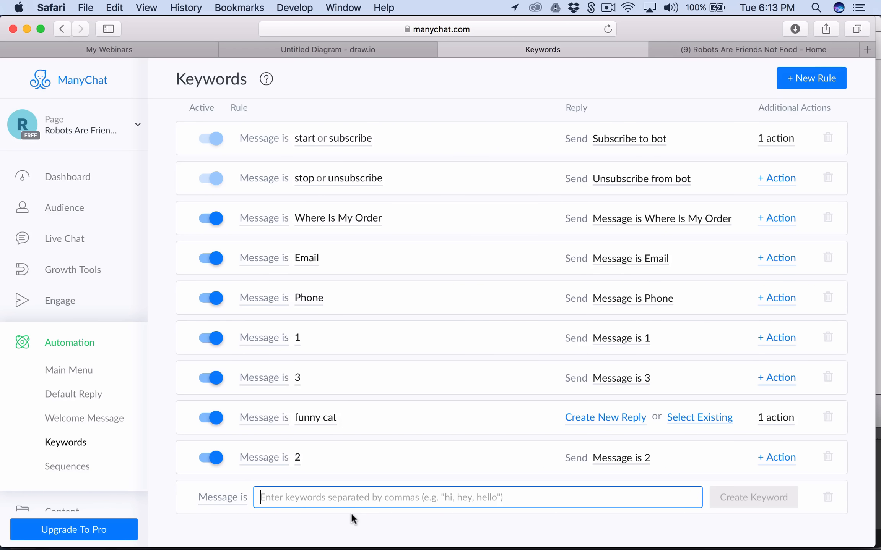
text(Dog,)
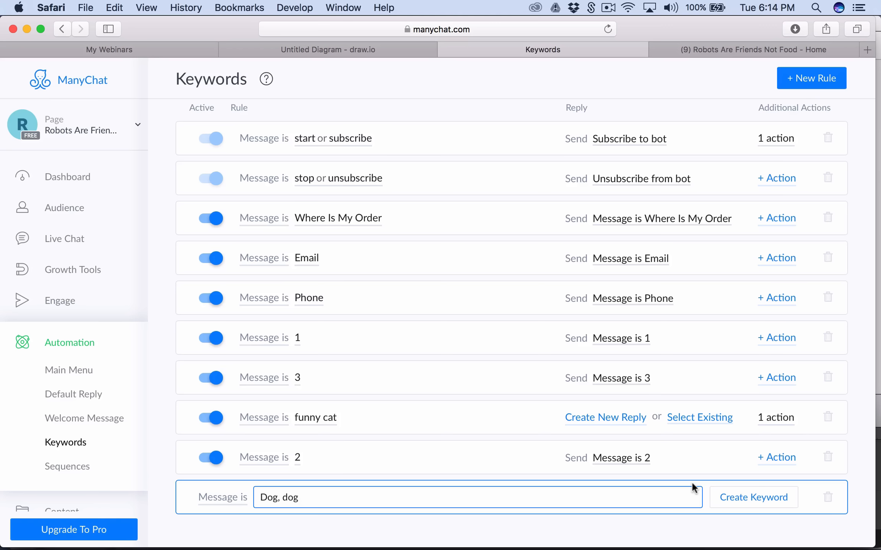
text(dog)
click(732, 497)
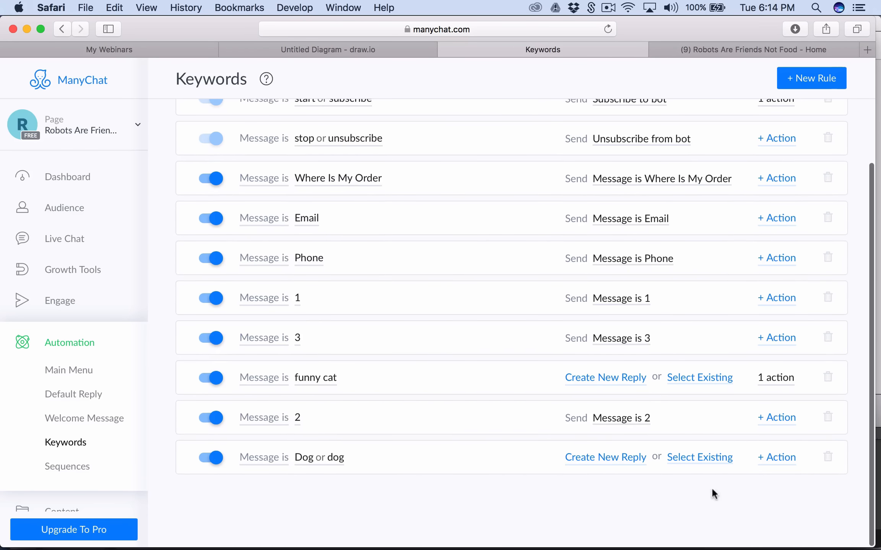
click(786, 462)
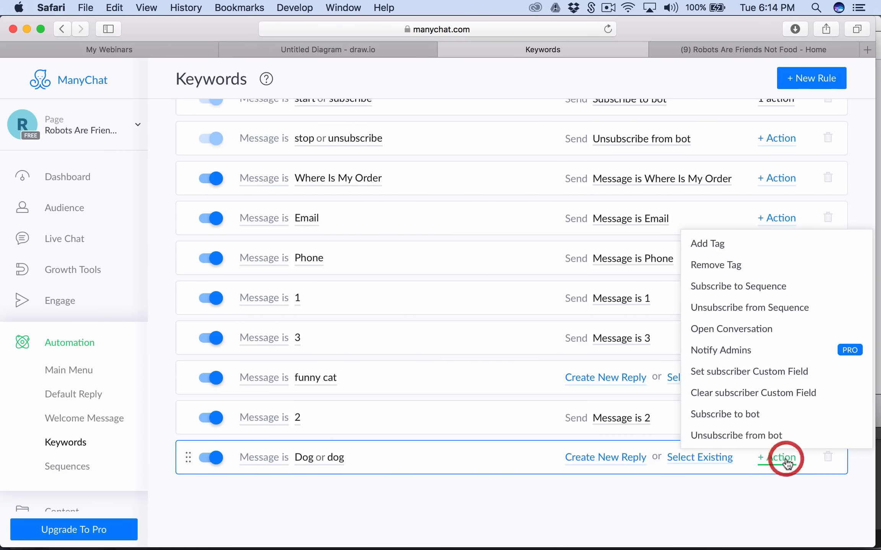
scroll(782, 469, up, 1)
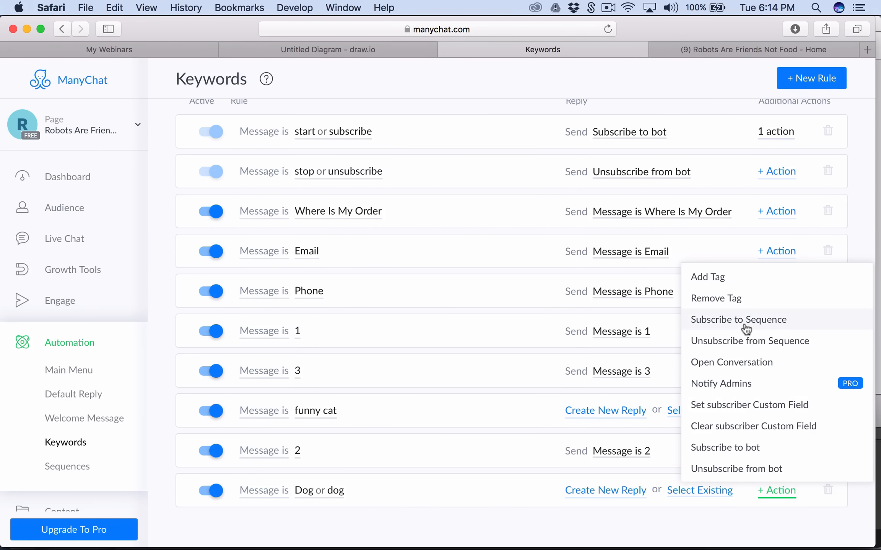
click(460, 411)
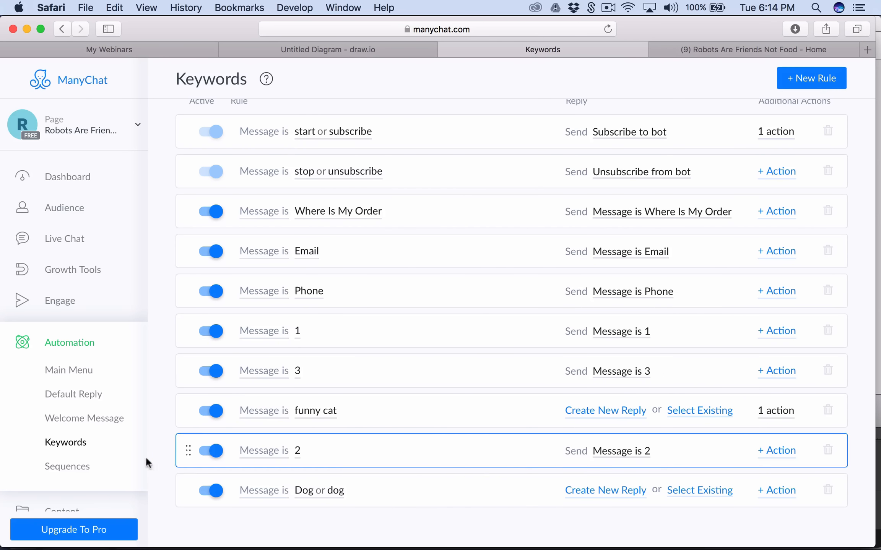
- Open the automation sequences and delete the Funny Cat sequence
click(73, 466)
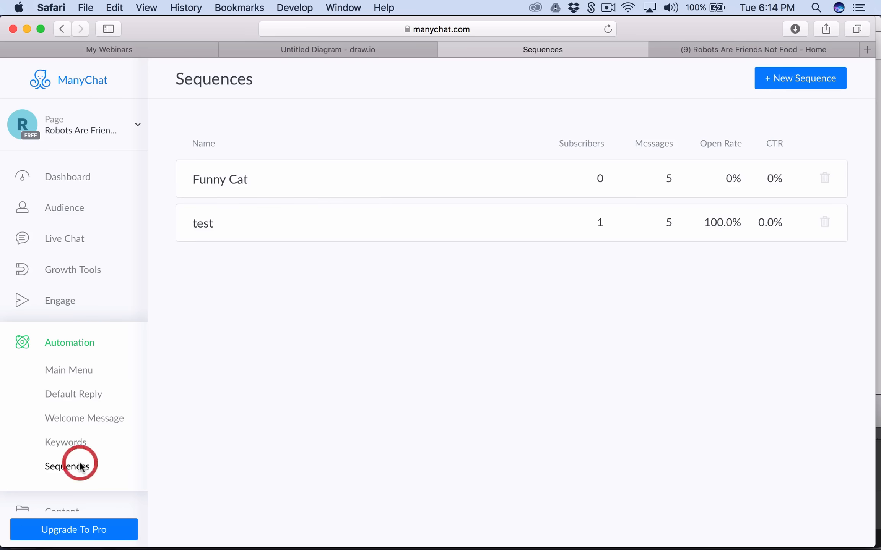
click(823, 187)
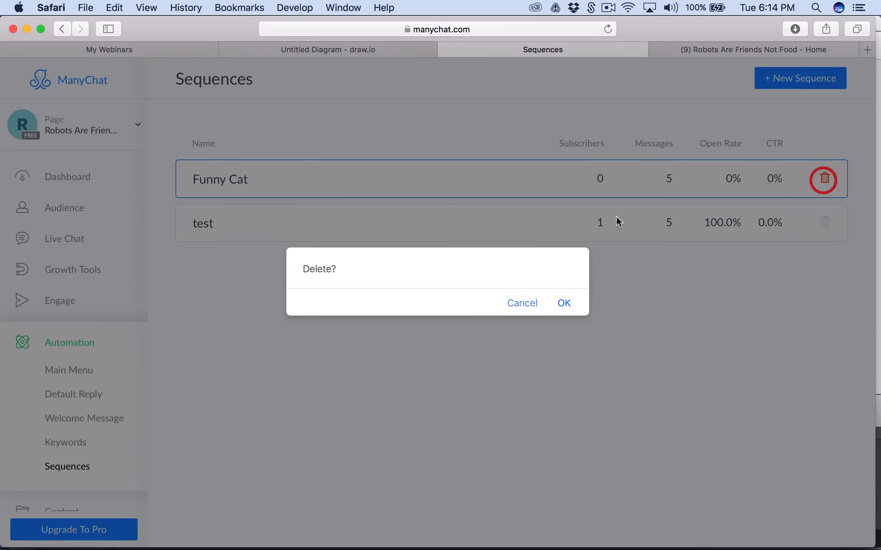
click(566, 302)
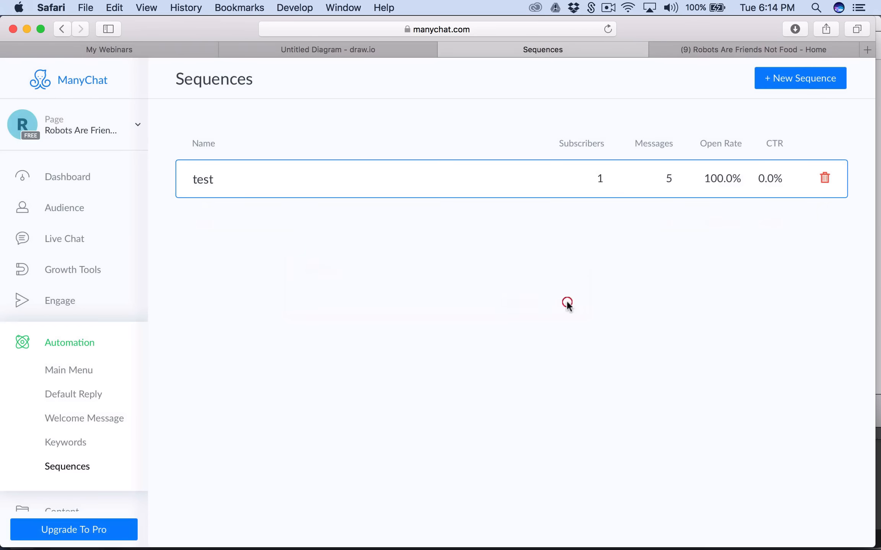
- Create a new sequence named "Dog Sequence" and dismiss the plan limit notice
click(795, 82)
click(442, 151)
text(Dog Sequence)
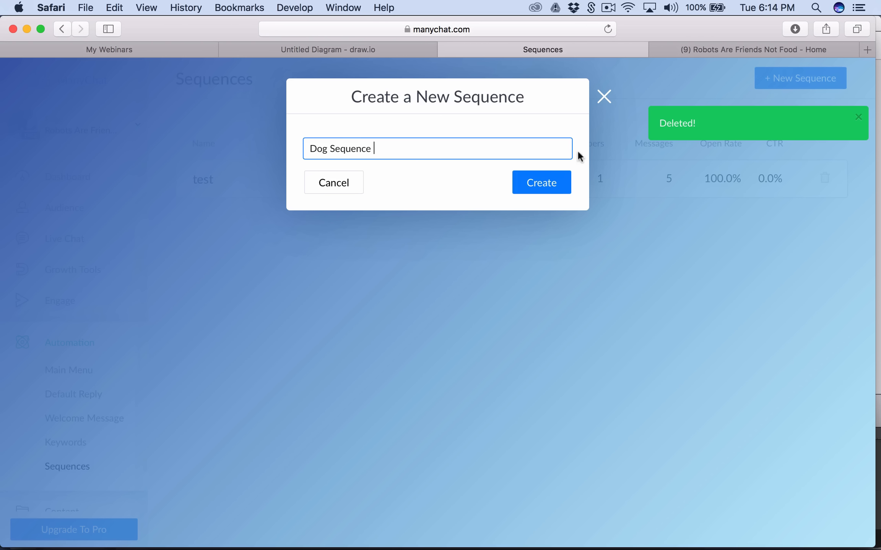
click(533, 189)
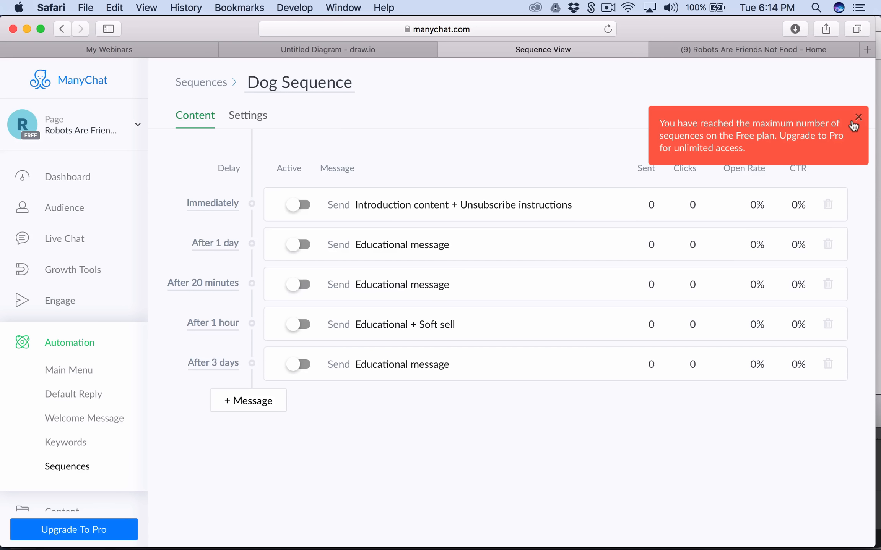
click(854, 122)
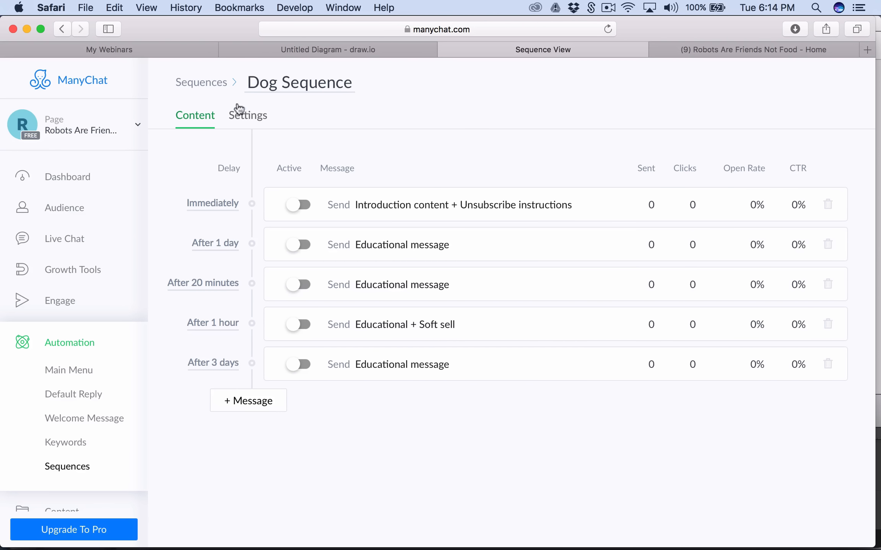
- Delete the test sequence from the Sequences list and reopen Dog Sequence
click(204, 84)
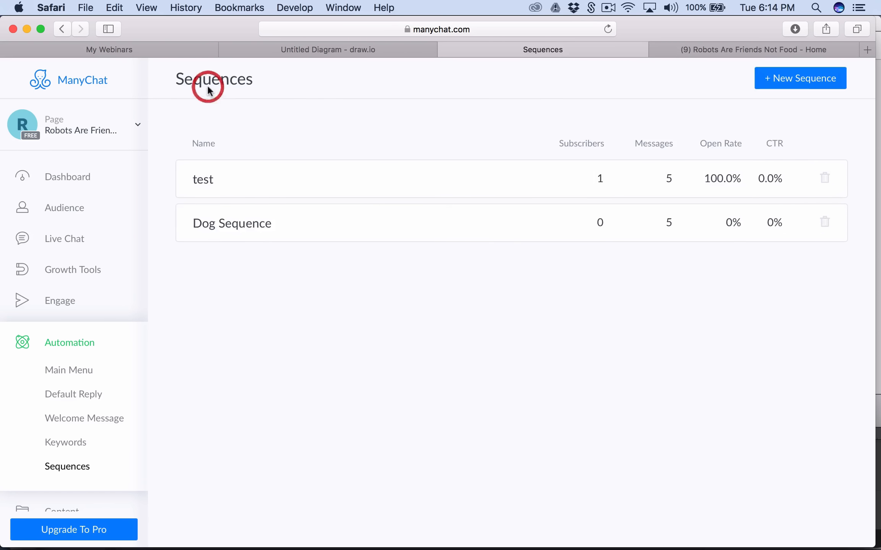
click(825, 222)
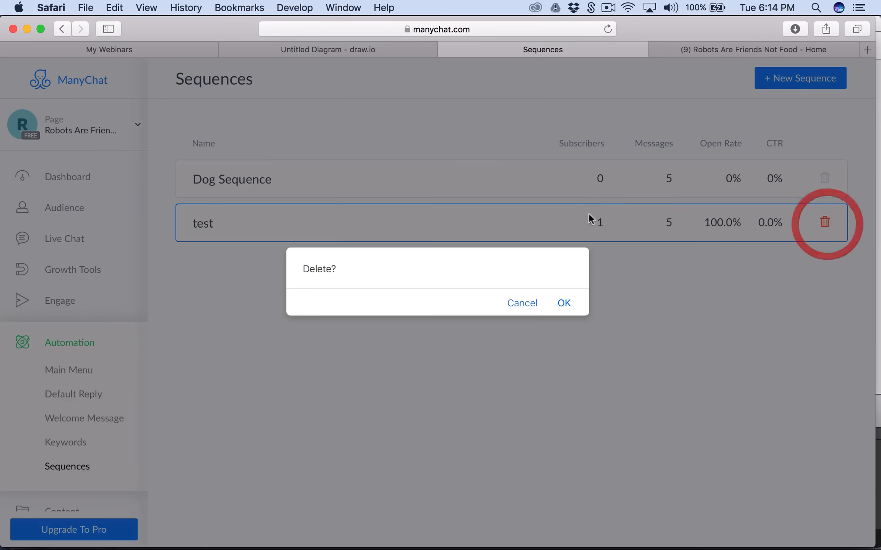
click(566, 303)
click(338, 179)
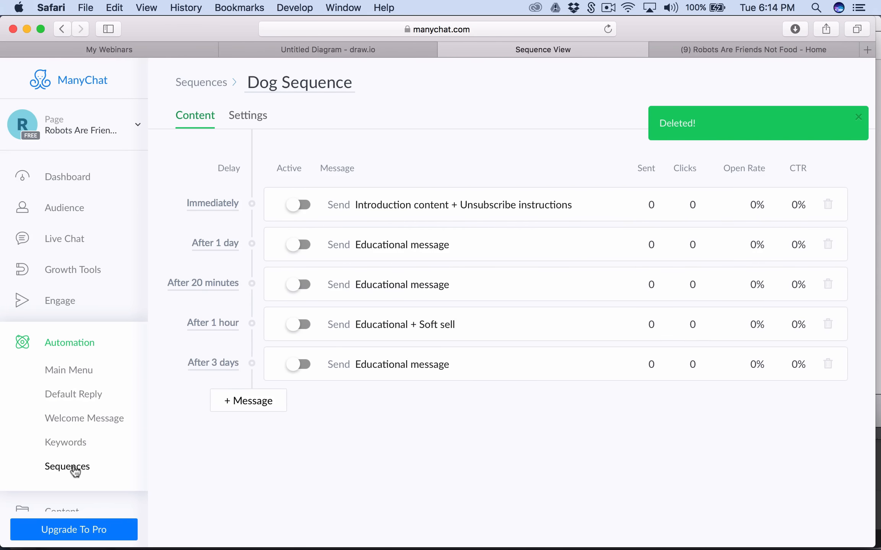
- Add a Subscribe to Sequence action with Dog Sequence to the "Dog or dog" keyword rule
click(67, 444)
scroll(306, 428, down, 3)
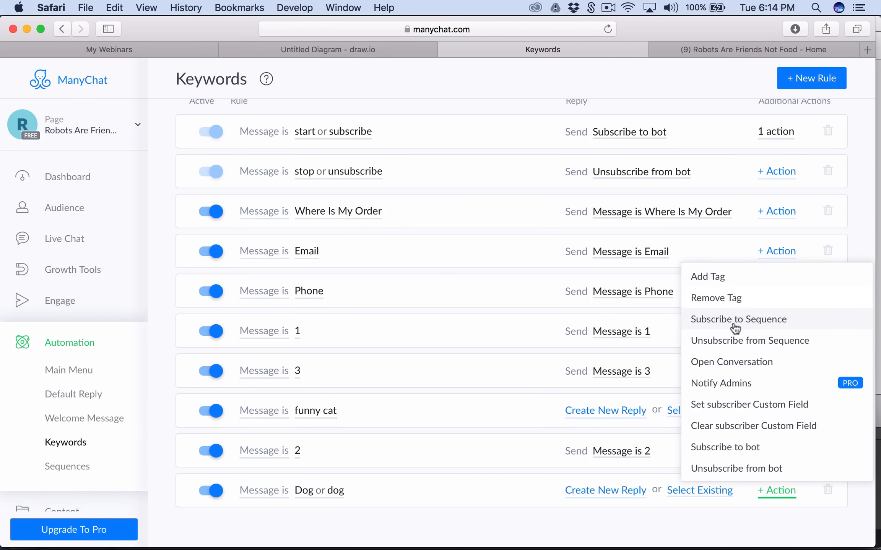
click(734, 328)
click(748, 428)
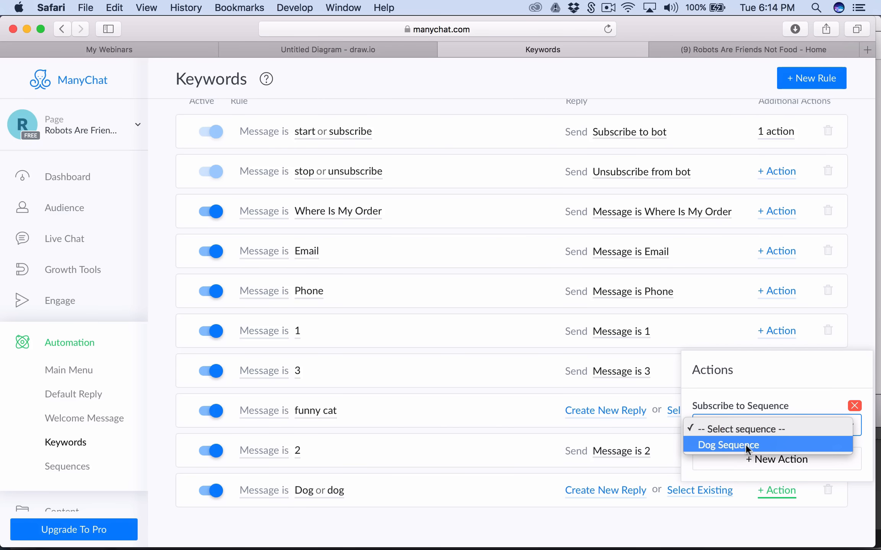
click(745, 444)
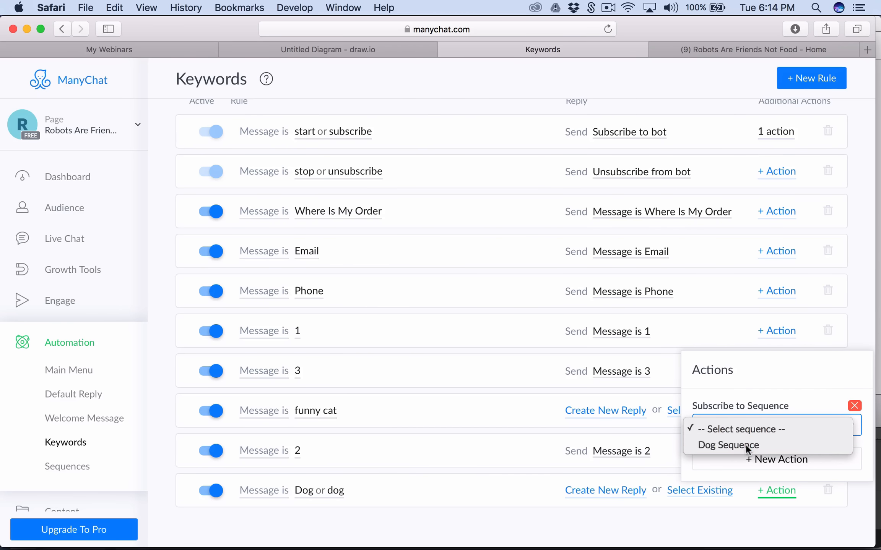
- Add an Add Tag action to the "Dog or dog" rule, creating the new tag sub_toDogSequence
click(777, 461)
click(743, 288)
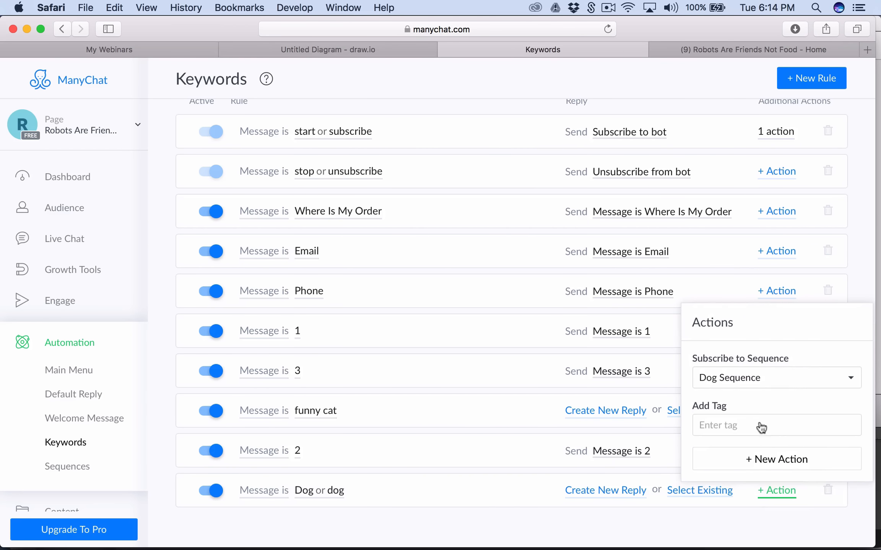
click(748, 428)
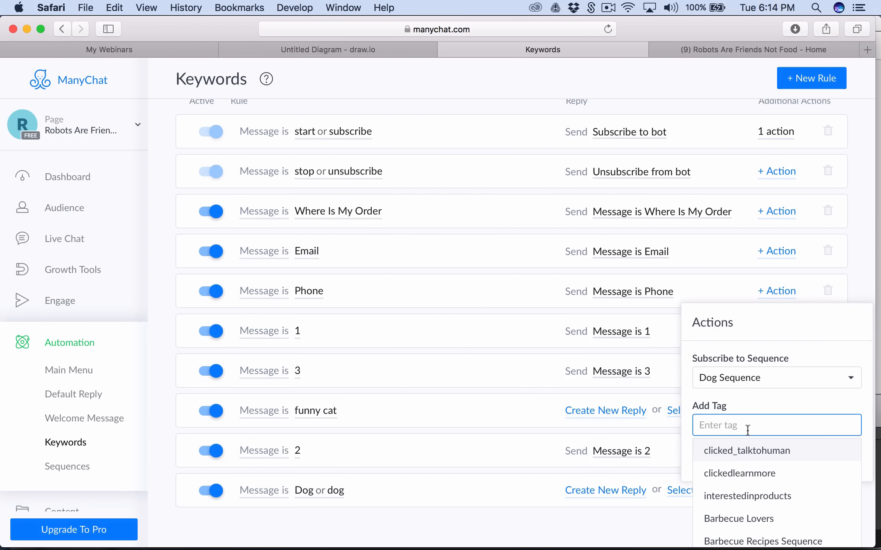
text(sub_toDogS)
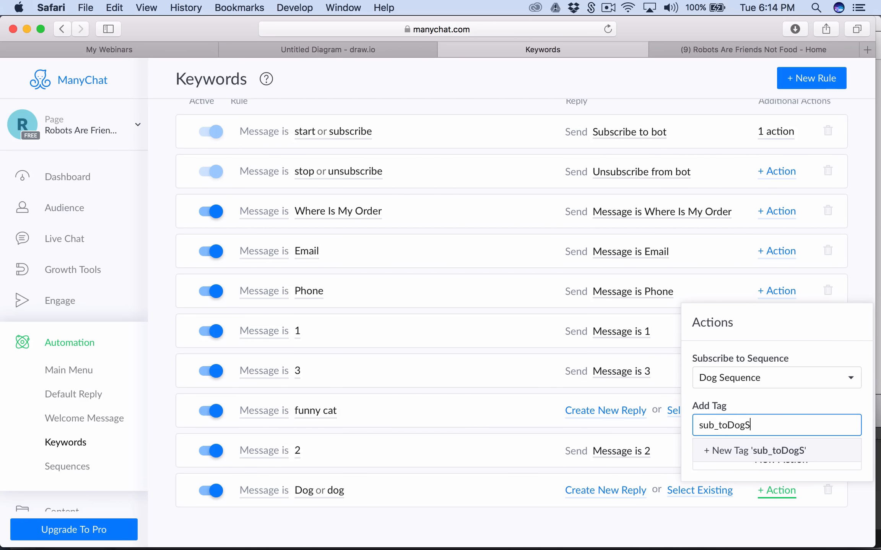
text(equence)
click(755, 459)
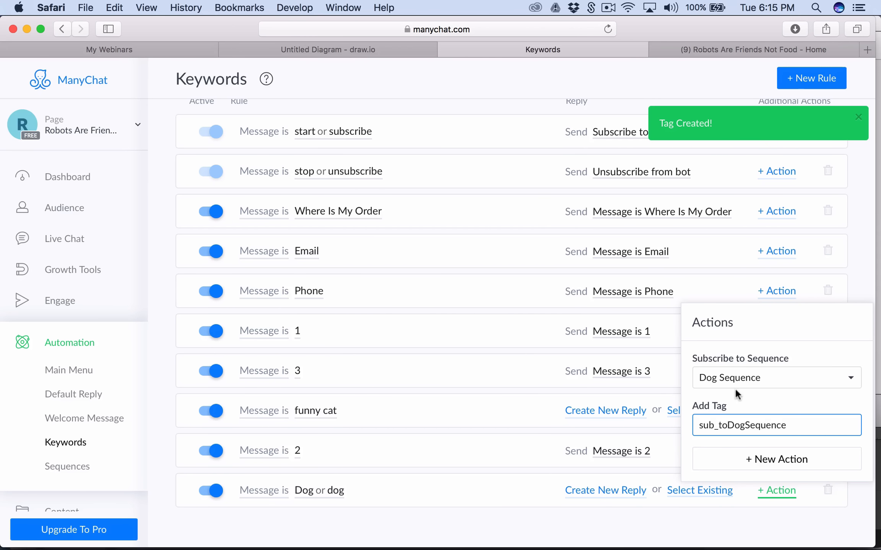
click(639, 523)
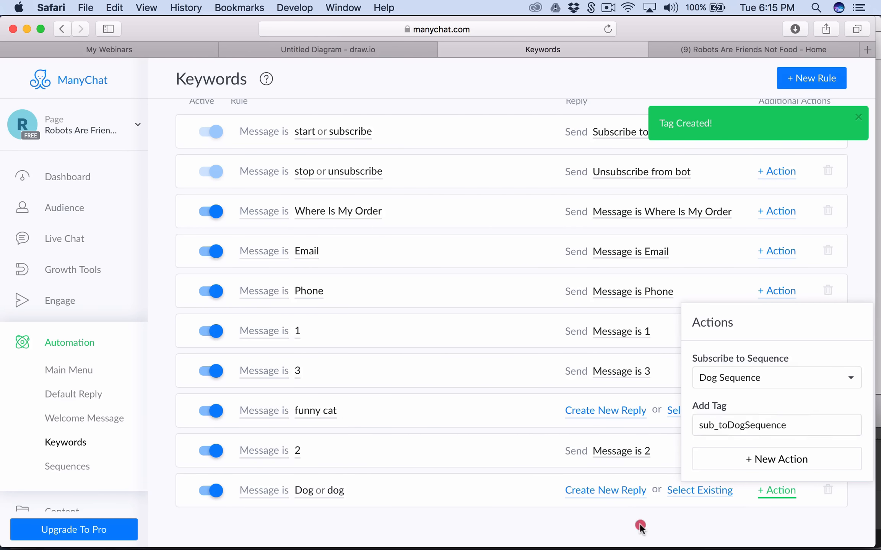
- Add another Add Tag action to the "Dog or dog" rule, creating the new tag typed_Dog
click(771, 494)
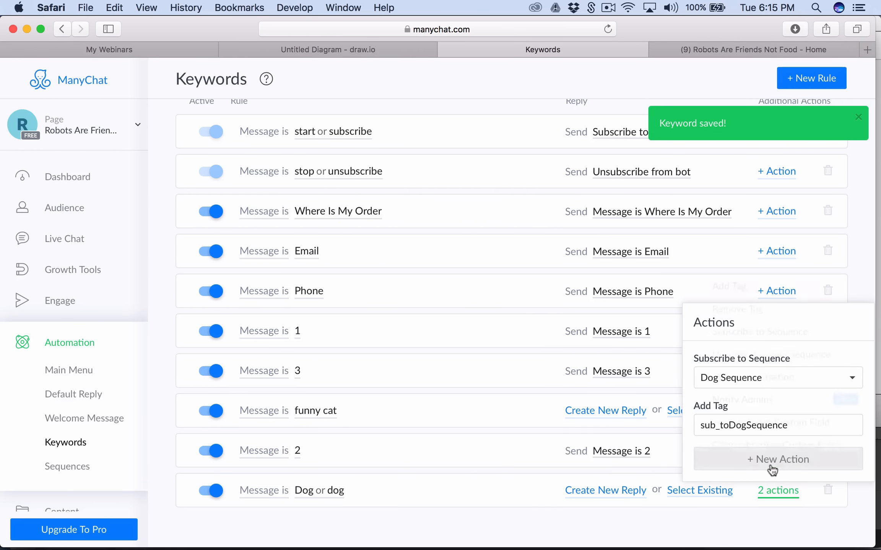
click(770, 467)
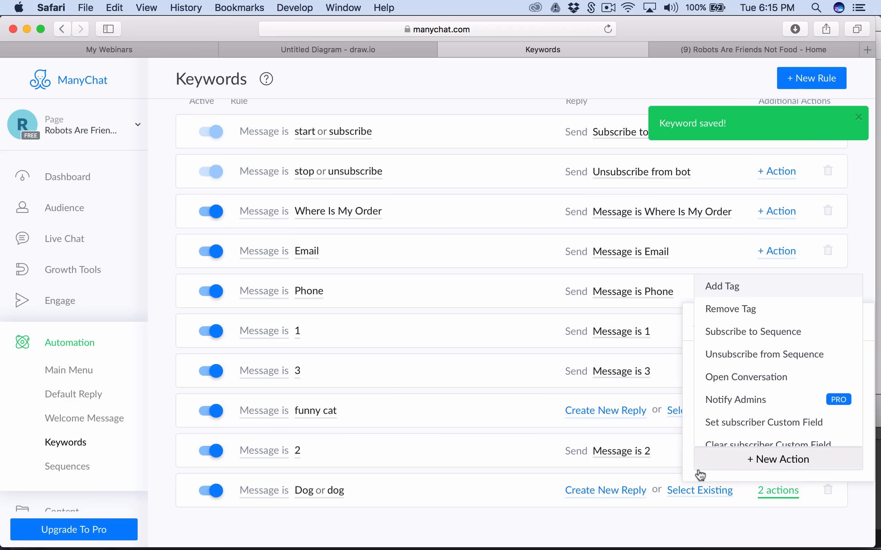
click(740, 292)
click(758, 428)
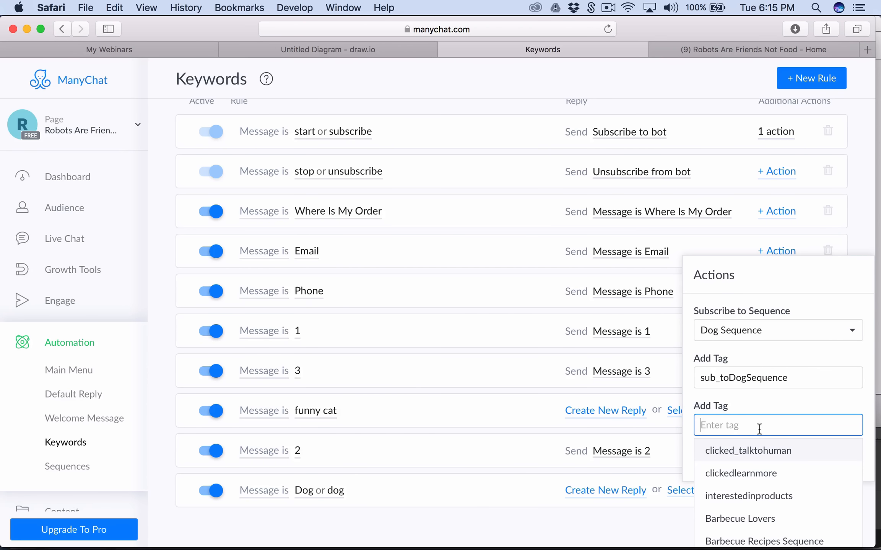
text(typed)
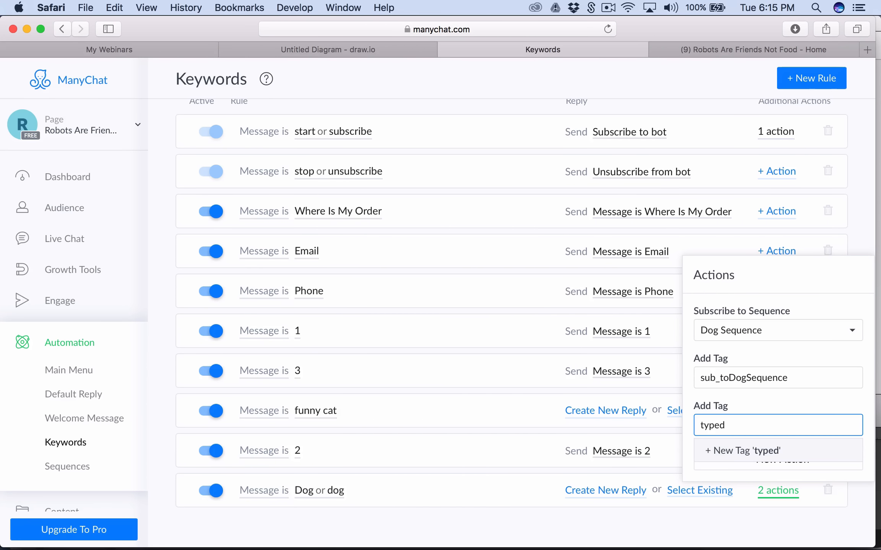
text(_Dog)
click(721, 457)
click(580, 481)
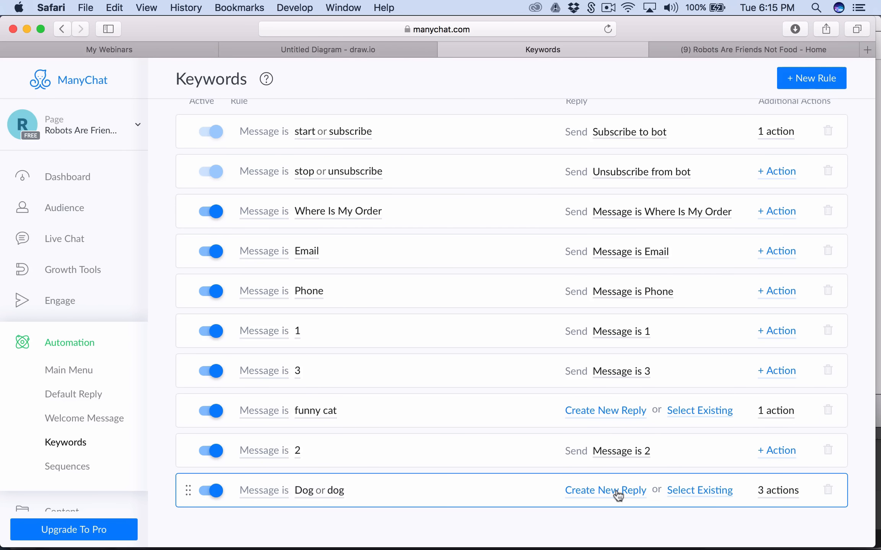
- Open Dog Sequence and activate its immediate "Introduction content + Unsubscribe instructions" message
click(81, 468)
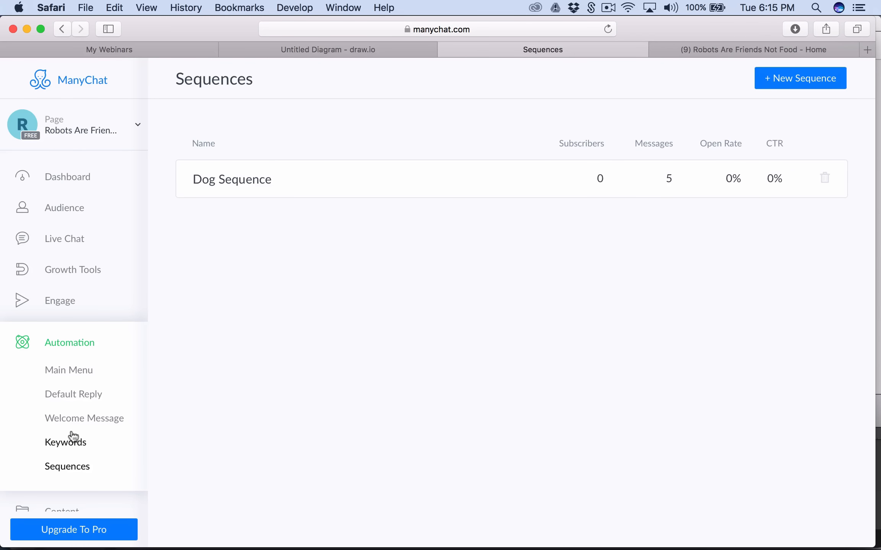
click(274, 193)
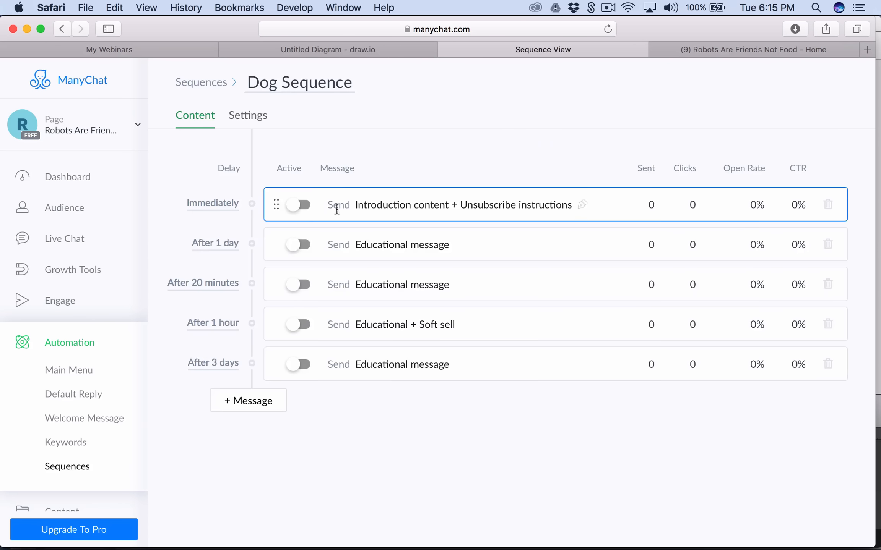
click(291, 206)
- Check the planned delays in the draw.io flow diagram and set the second message's delay in Dog Sequence to 30 minutes
click(312, 49)
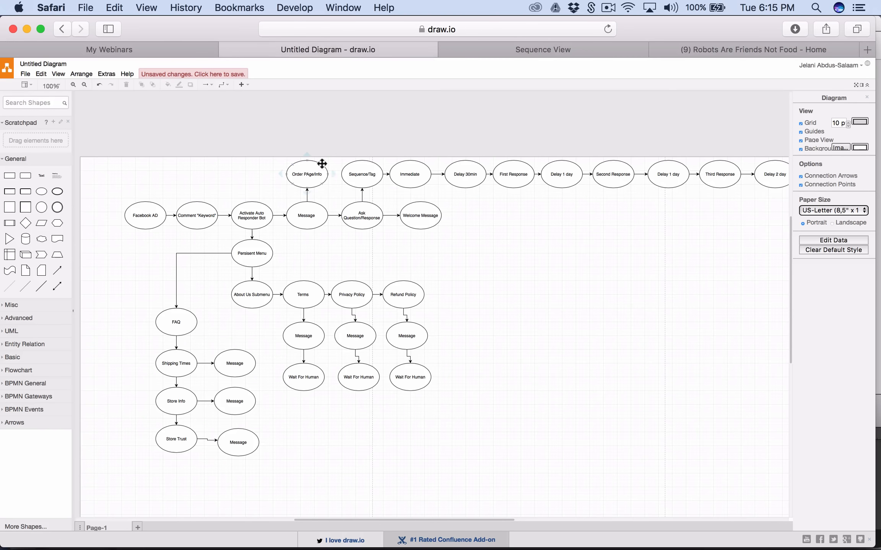
click(526, 45)
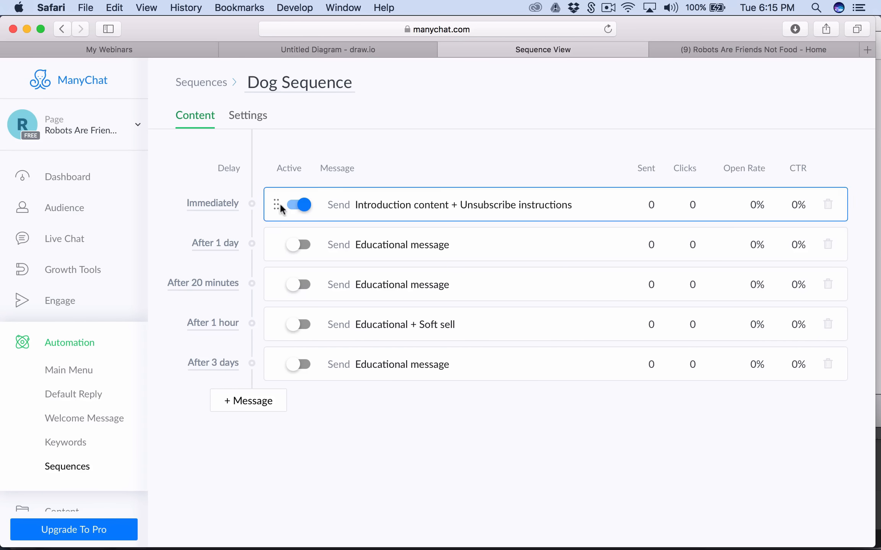
click(221, 251)
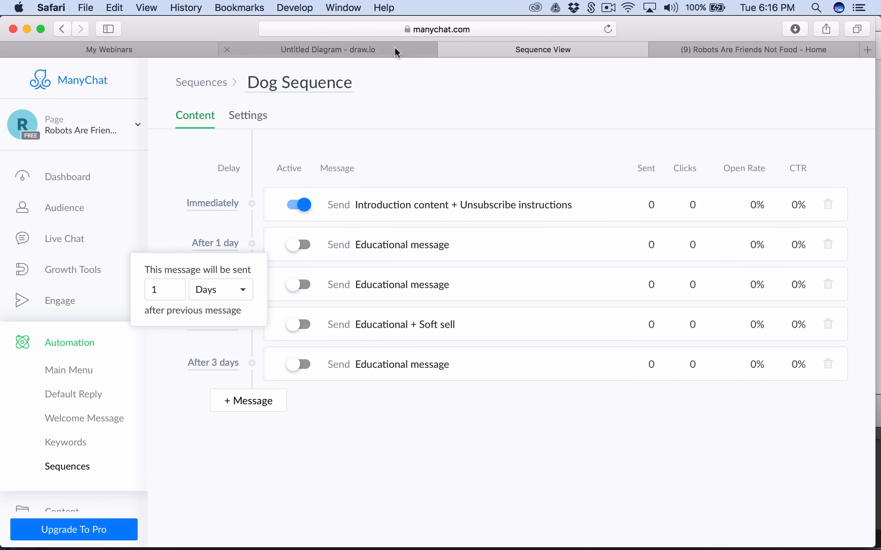
click(382, 50)
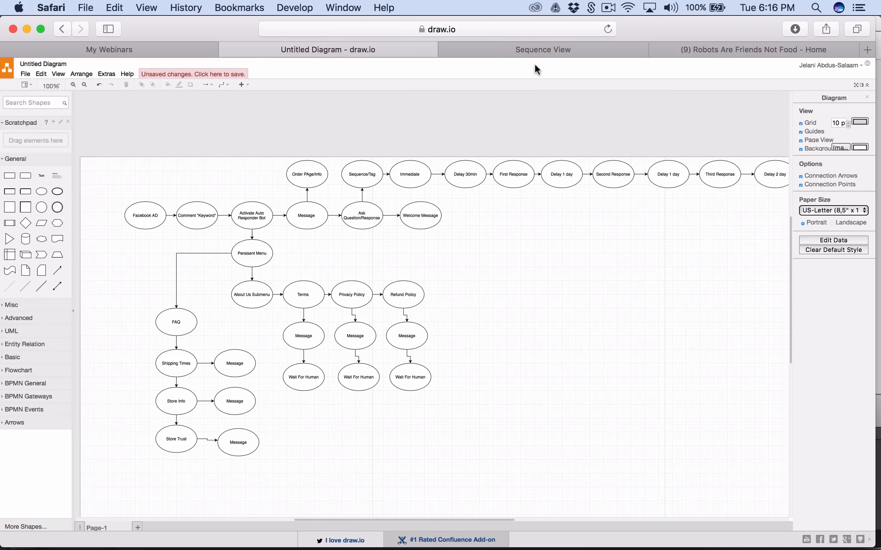
click(539, 51)
click(173, 293)
click(195, 295)
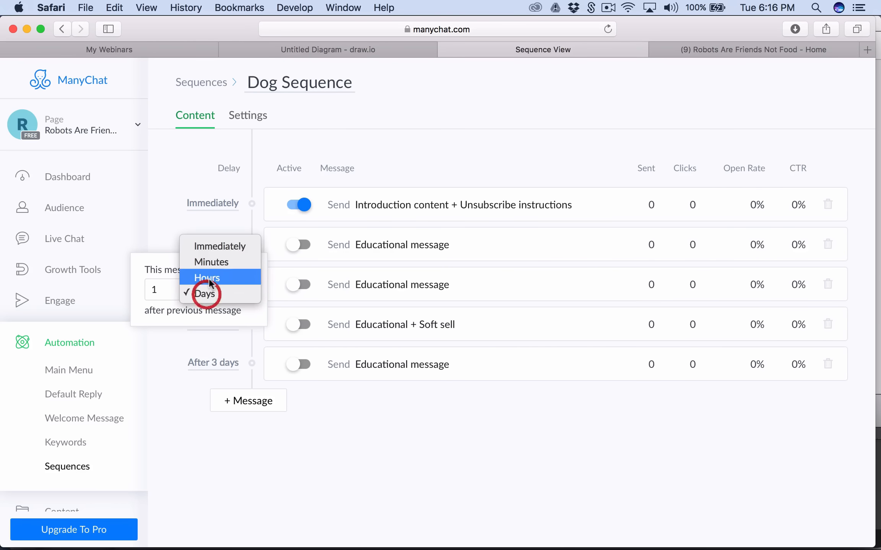
click(209, 260)
double_click(167, 292)
text(3)
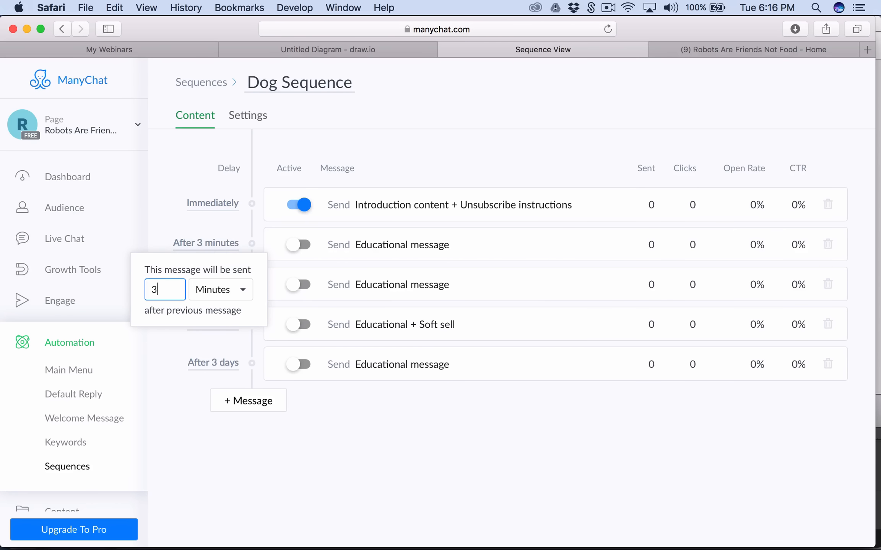
text(0)
click(177, 401)
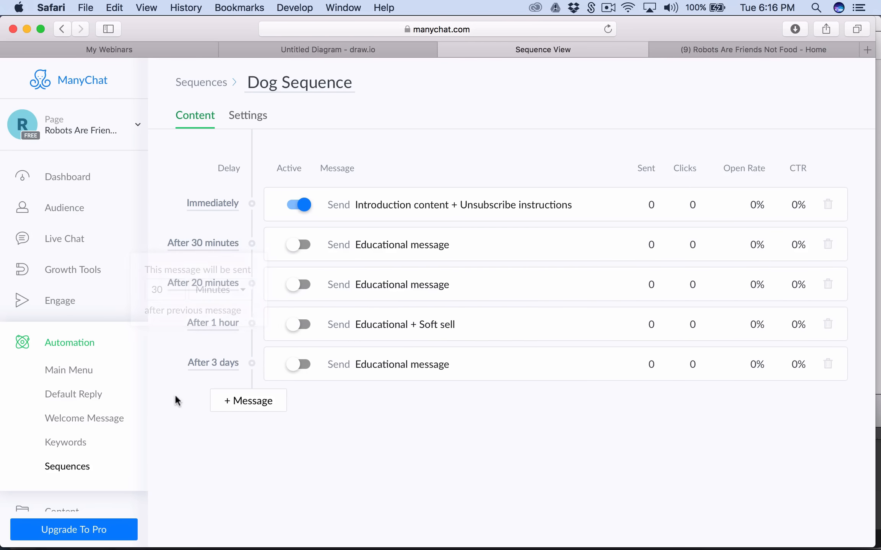
- Activate the 30-minute Educational message and view its content before returning to Dog Sequence
click(300, 245)
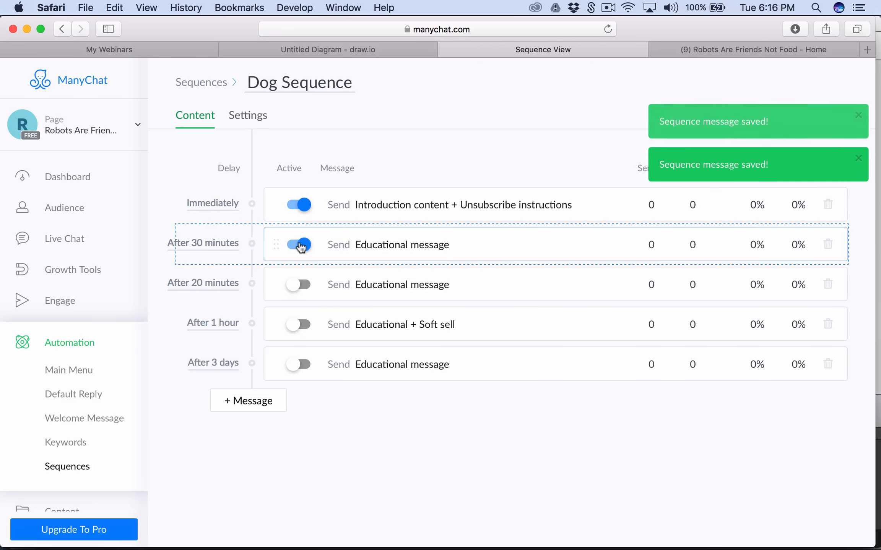
click(373, 244)
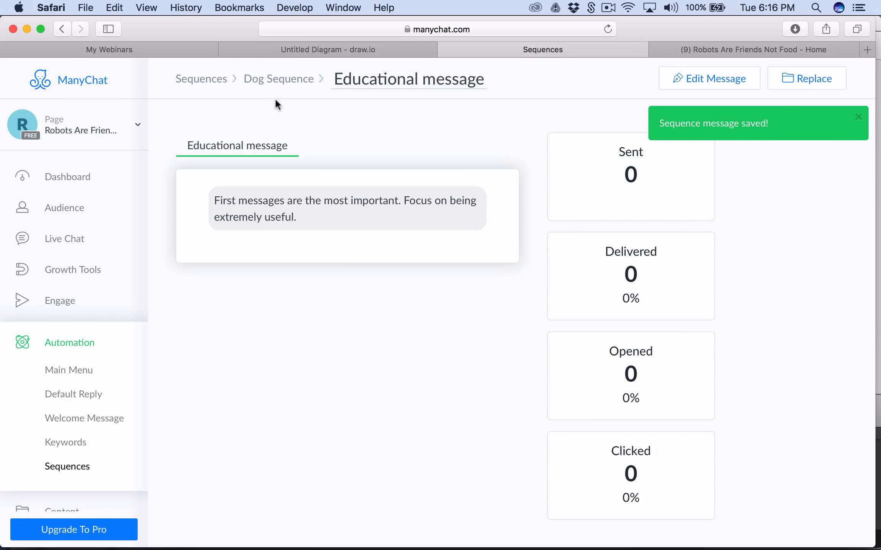
click(281, 80)
click(299, 246)
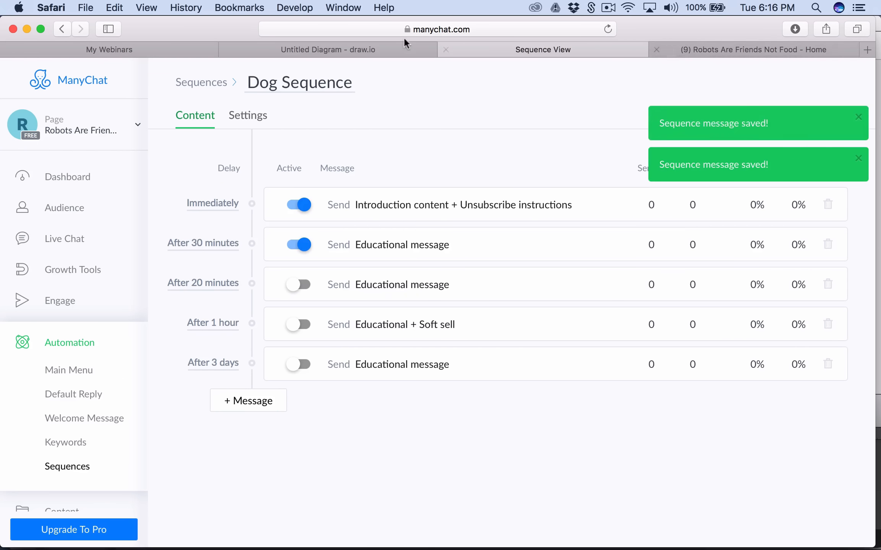
- Consult the draw.io flow diagram and set the third message's delay in Dog Sequence to 1 day
click(383, 50)
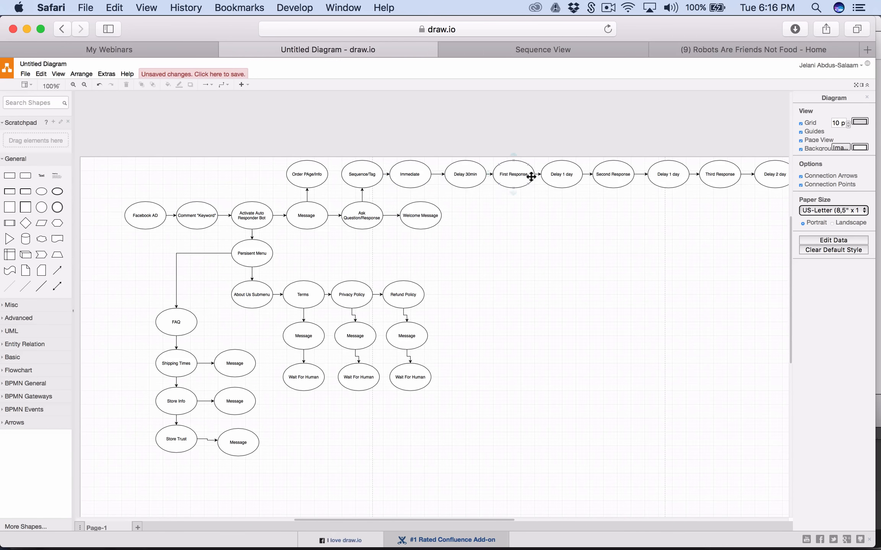
click(534, 52)
click(228, 284)
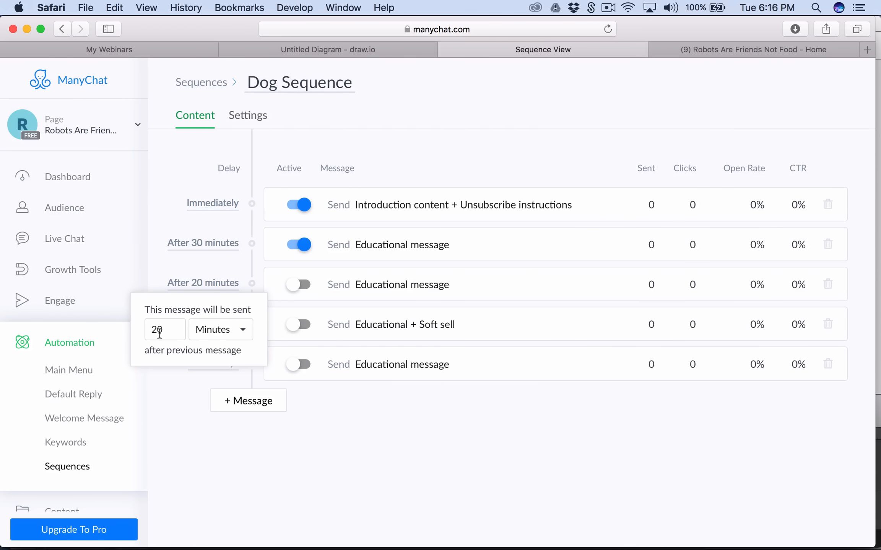
click(210, 330)
click(202, 362)
double_click(175, 331)
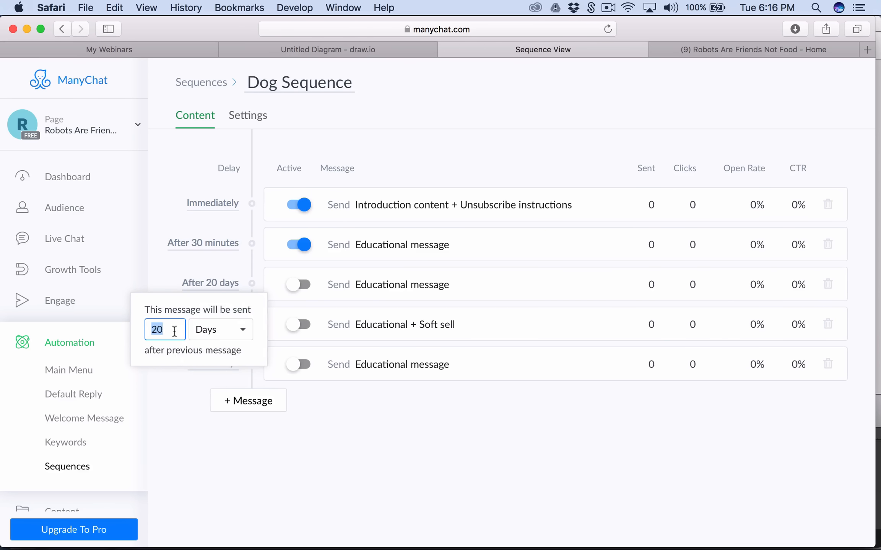
text(1)
click(193, 422)
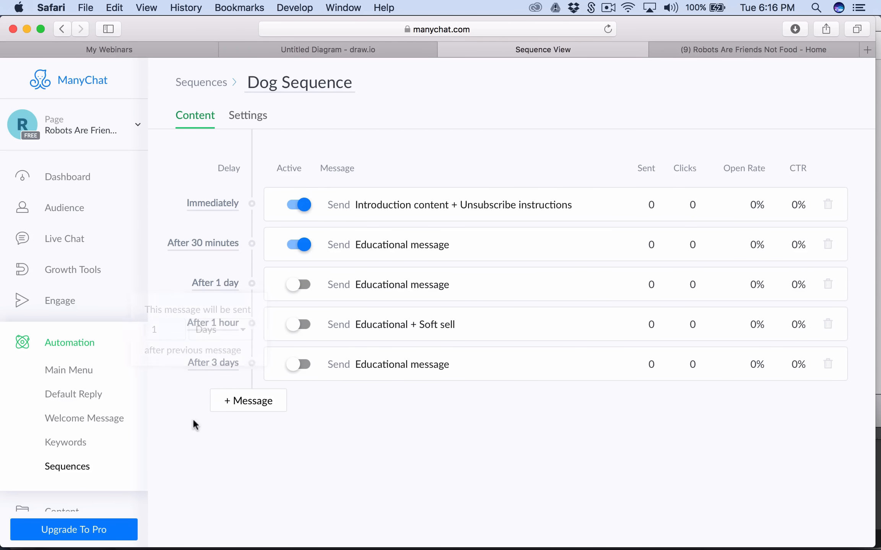
- Check the draw.io flow diagram again and activate the 1-day Educational message in Dog Sequence
click(378, 51)
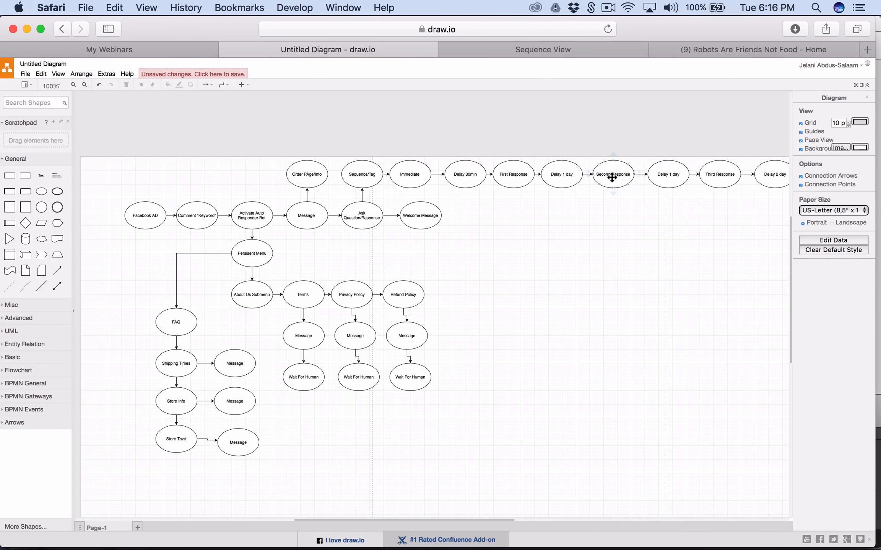
click(542, 49)
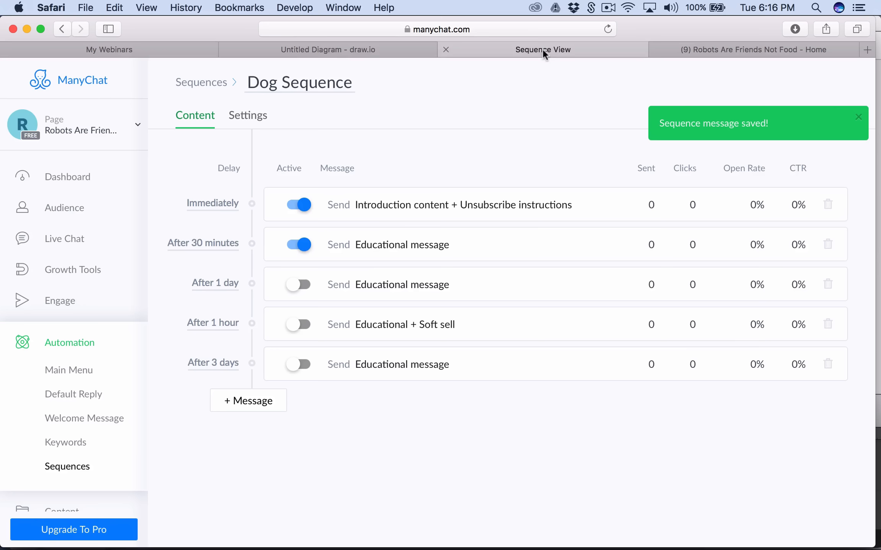
click(297, 285)
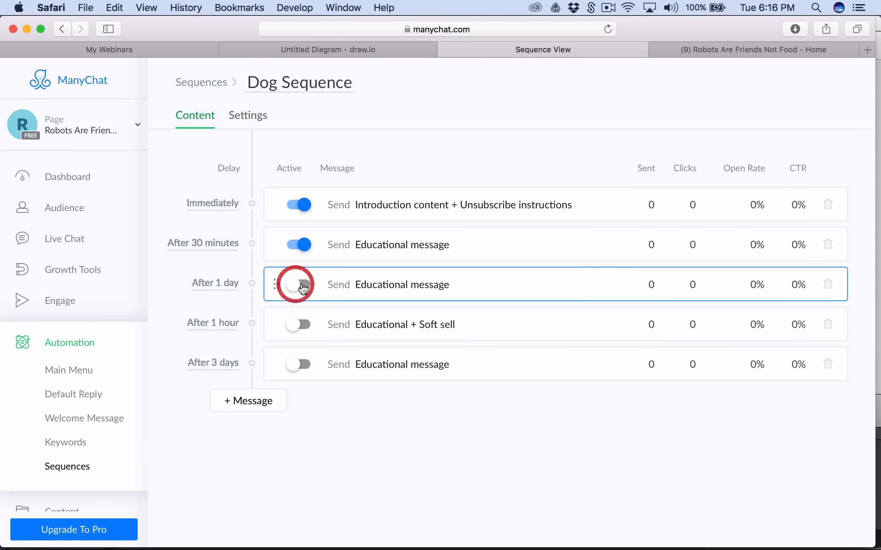
- Check the draw.io flow diagram and set the Educational + Soft sell message's delay in Dog Sequence to 1 day
click(410, 50)
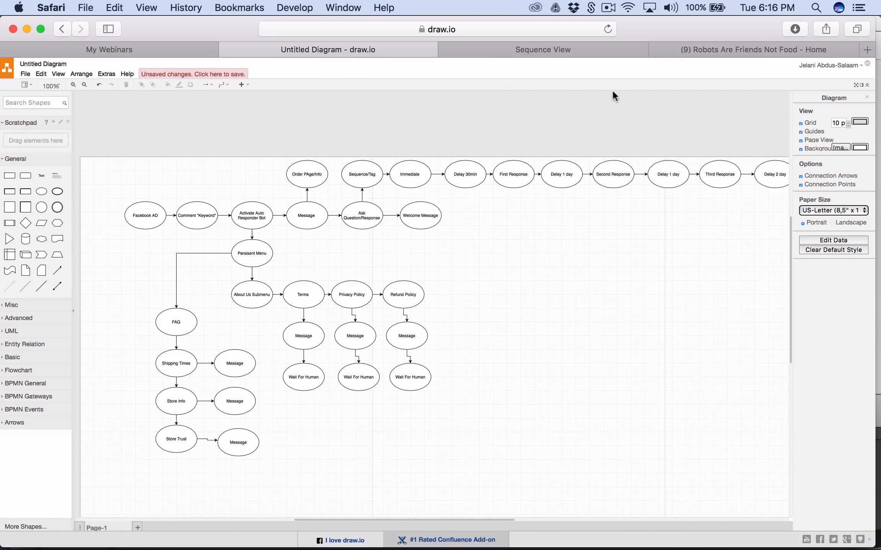
click(591, 49)
click(236, 324)
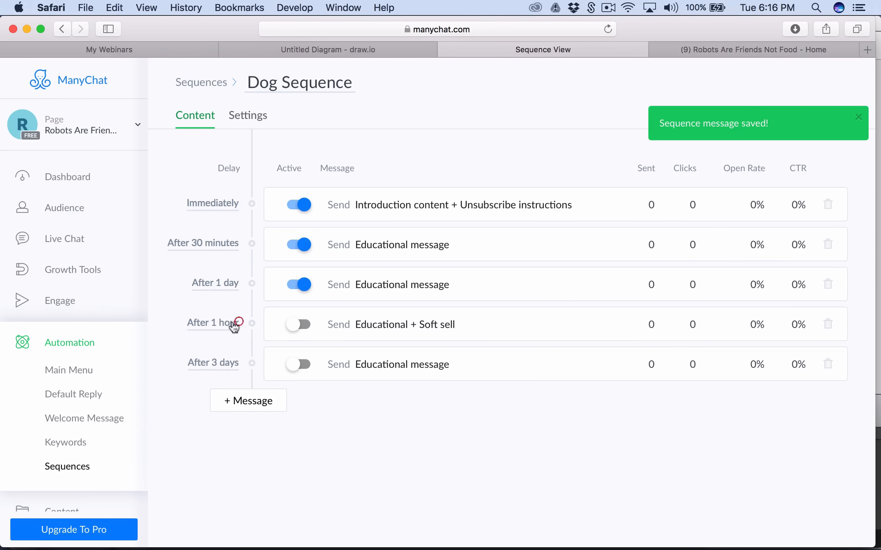
click(158, 370)
click(206, 370)
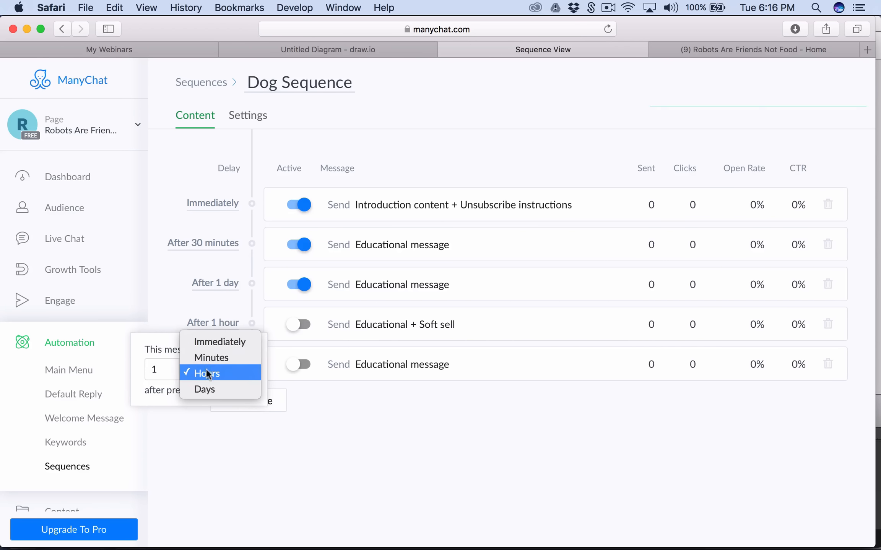
click(206, 390)
click(230, 453)
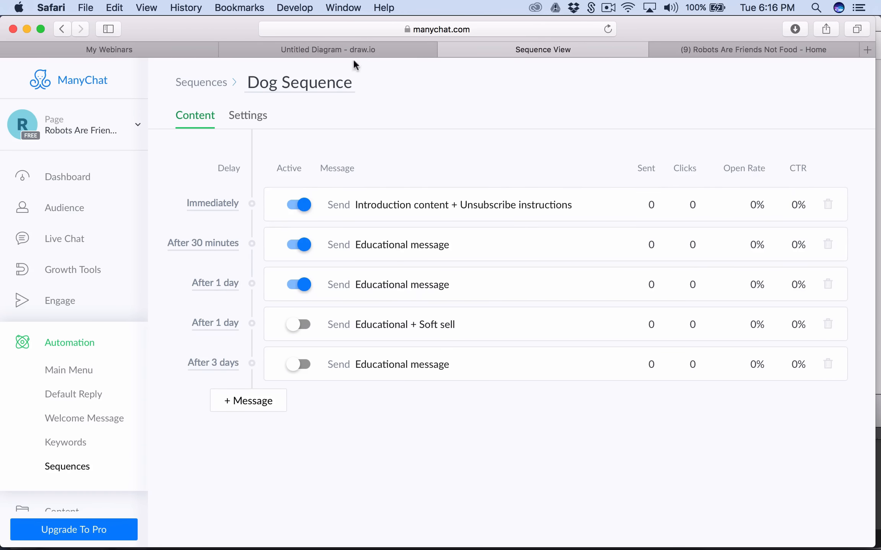
- Set the fifth message's delay to 2 days and activate both the Educational + Soft sell message and the fifth message
click(213, 363)
text(2)
click(230, 493)
click(299, 325)
click(299, 365)
- Add a sixth message to Dog Sequence and try to activate it
click(248, 400)
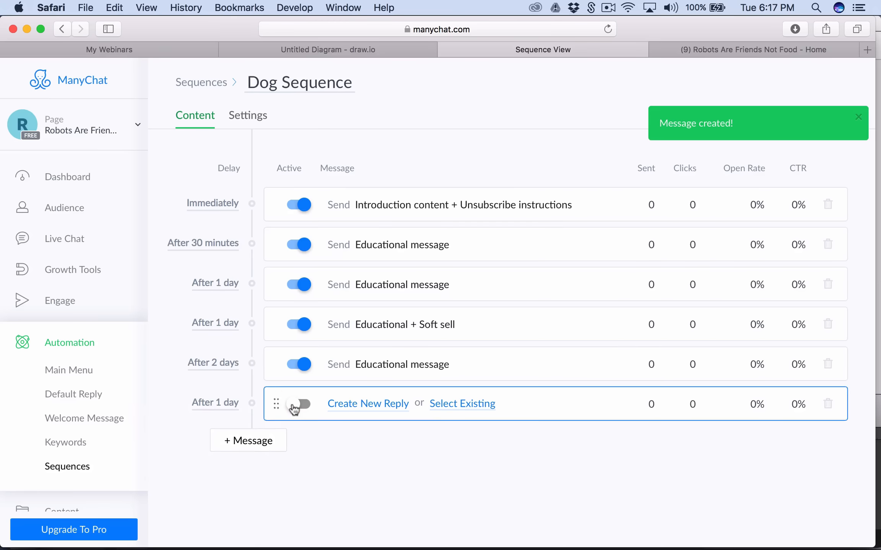
click(298, 403)
click(299, 402)
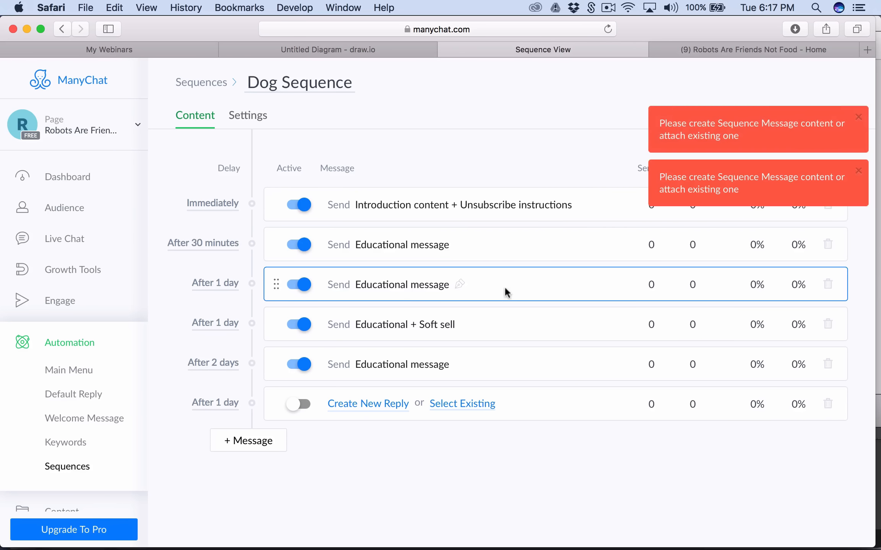
- Create a new reply for the sixth message with the text "Follow Up" and publish it
click(381, 406)
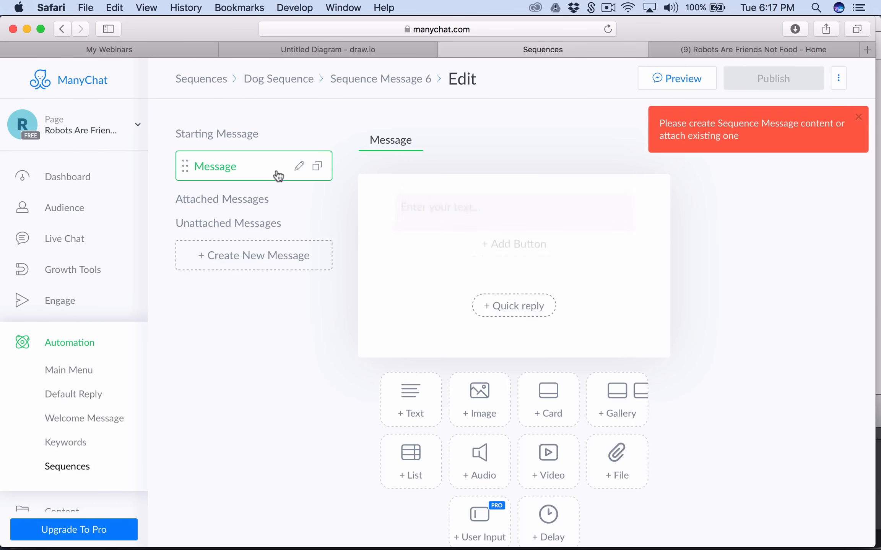
click(447, 223)
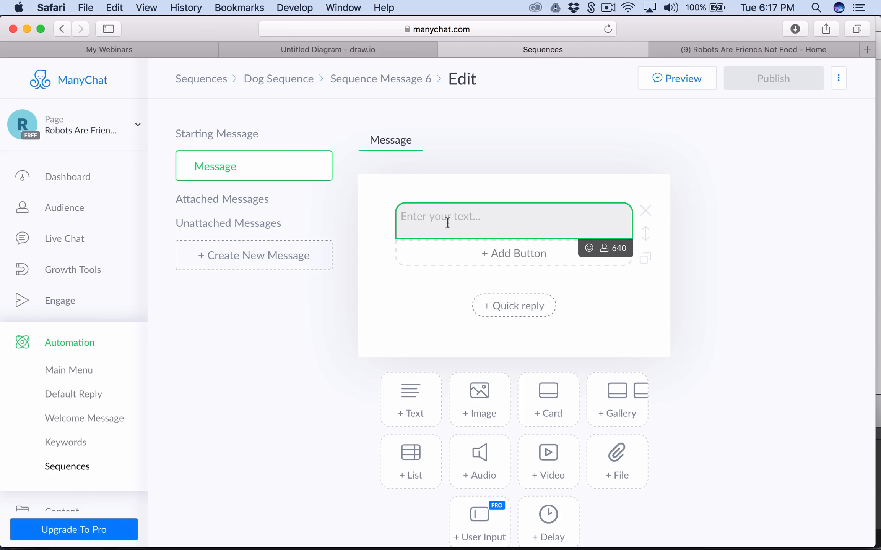
text(Folll)
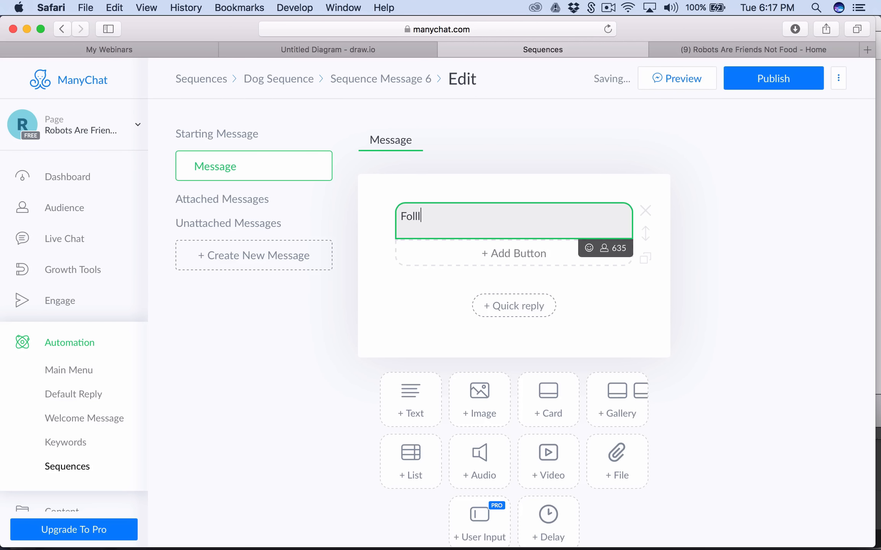
key(BackSpace)
text(ow Up)
click(765, 88)
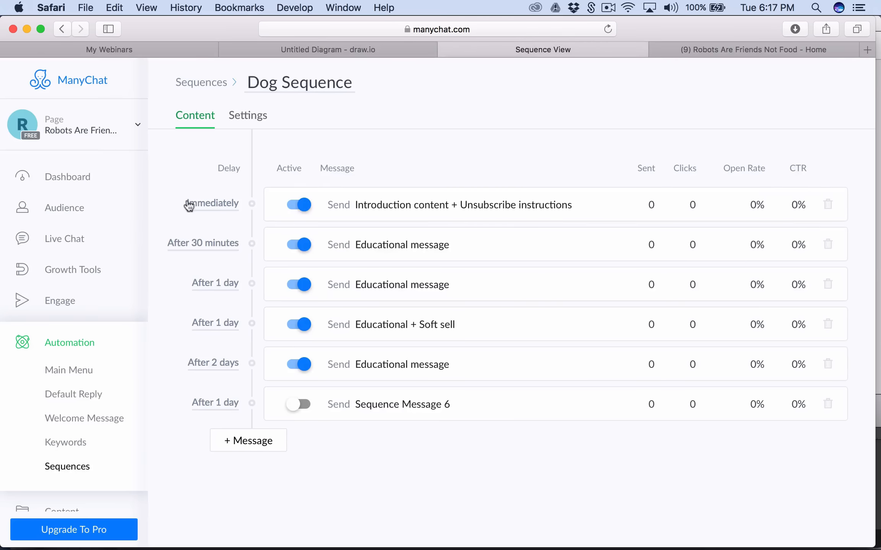
- Compare Dog Sequence's delays with the draw.io flow diagram and activate Sequence Message 6
click(383, 52)
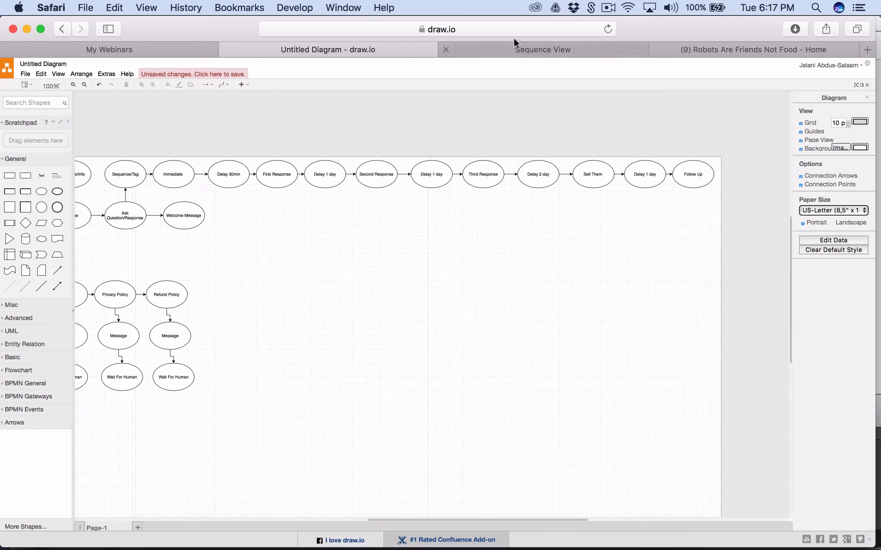
click(564, 50)
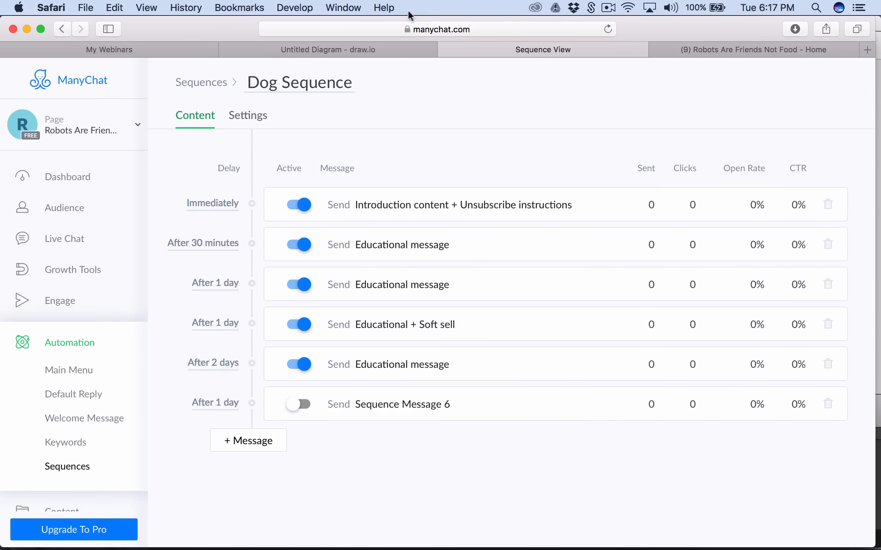
click(380, 51)
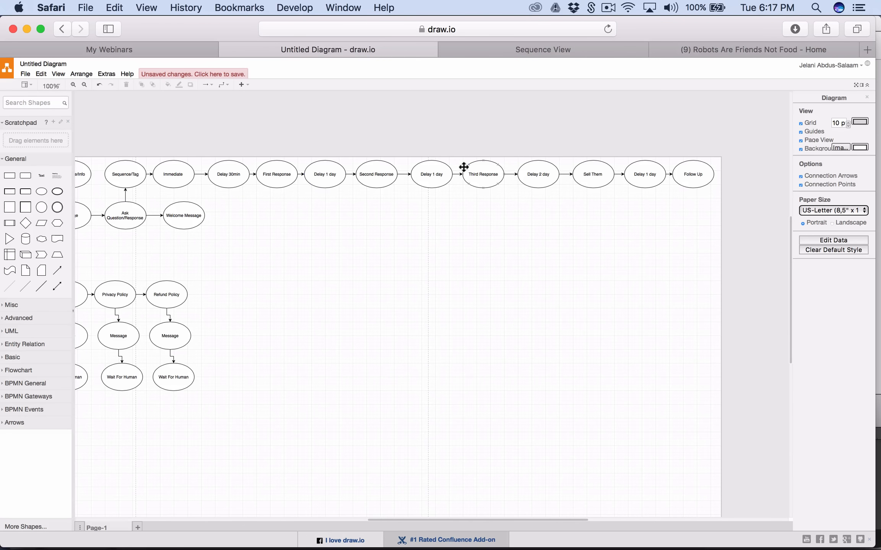
click(519, 50)
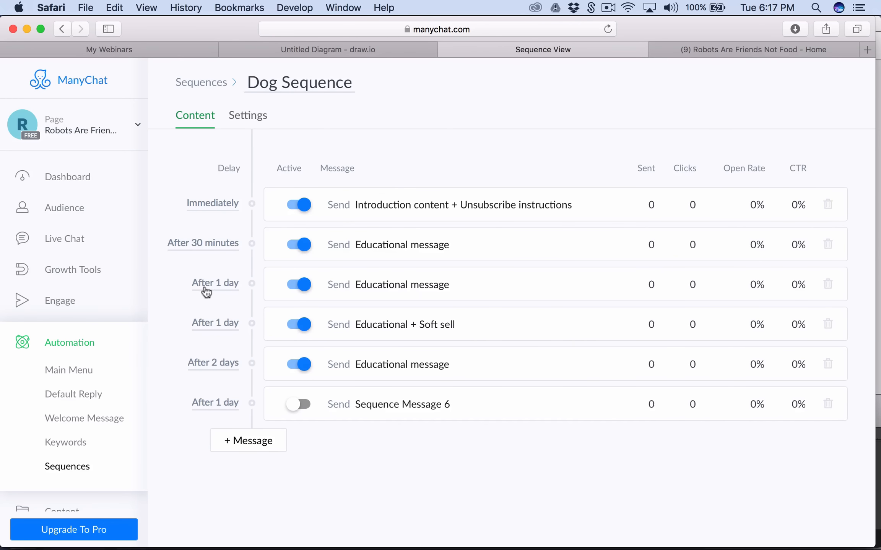
click(394, 53)
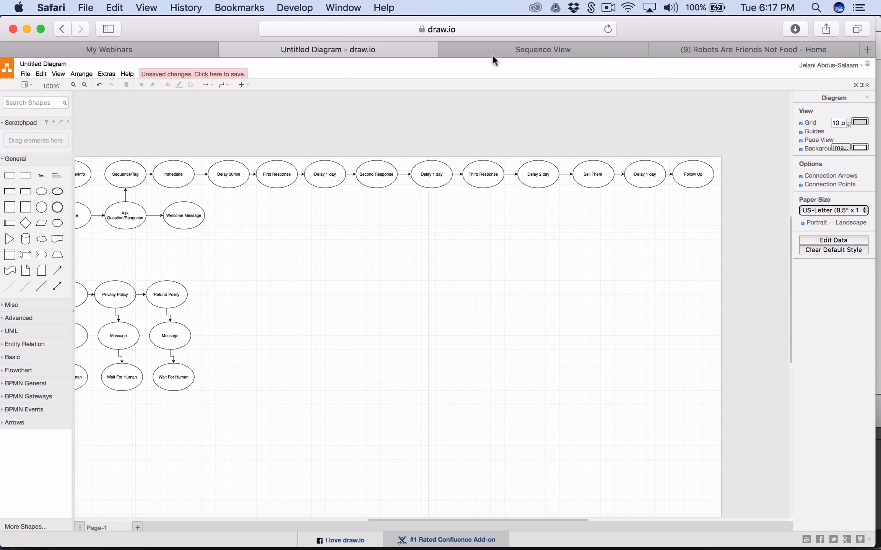
click(507, 48)
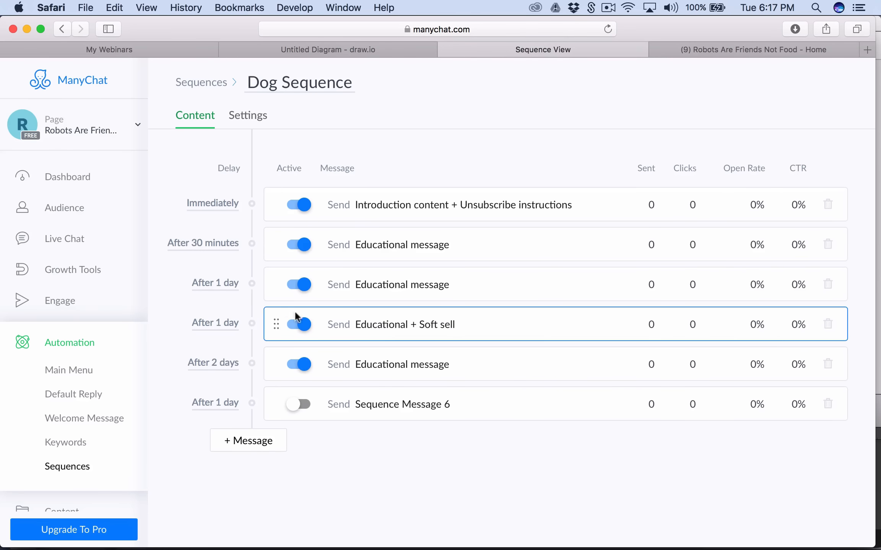
click(295, 405)
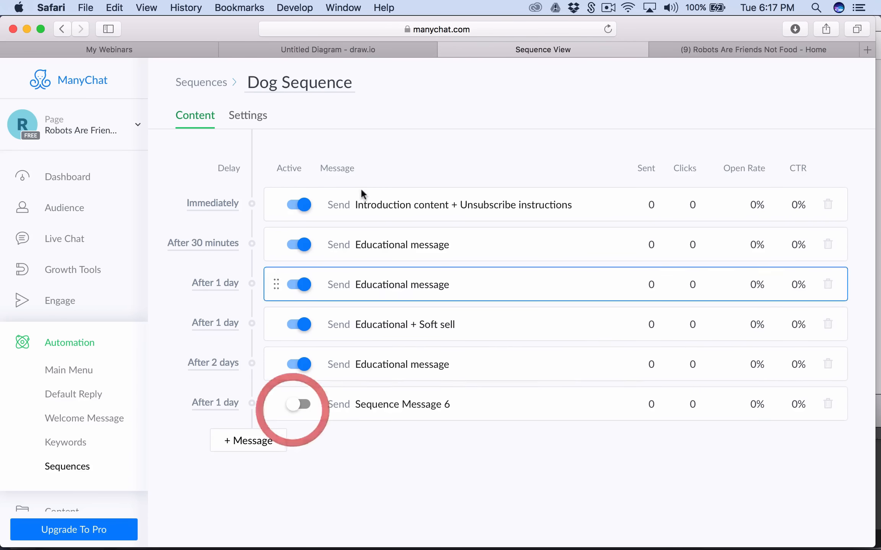
- Review the final stages of the draw.io flow diagram once more against the messages in Dog Sequence
click(399, 48)
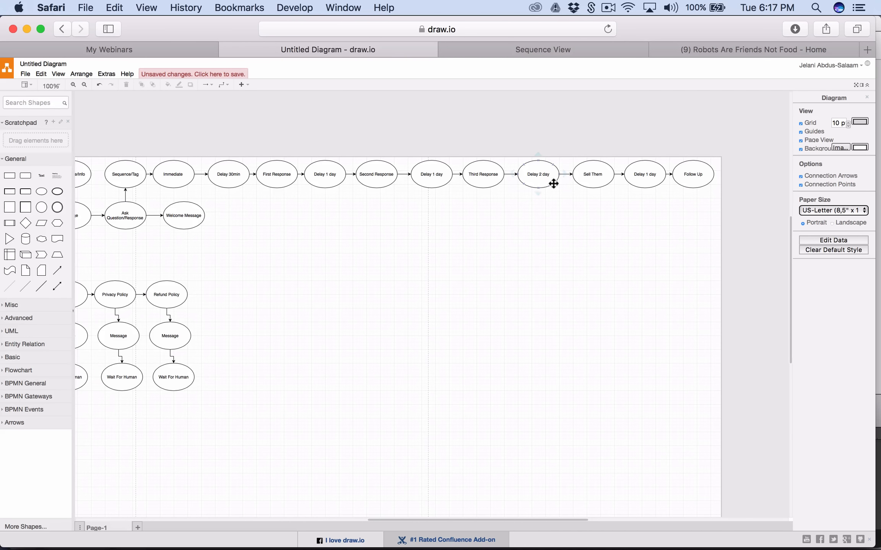
click(547, 53)
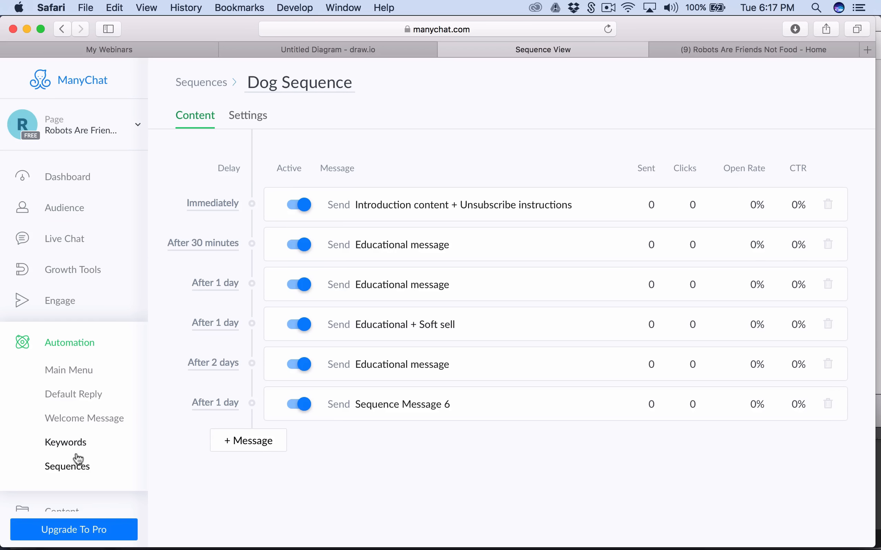
click(308, 49)
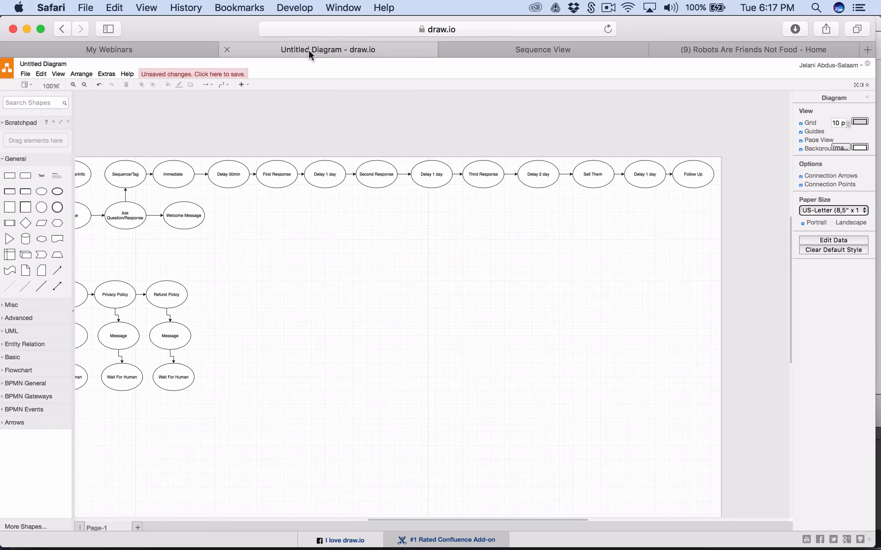
click(510, 45)
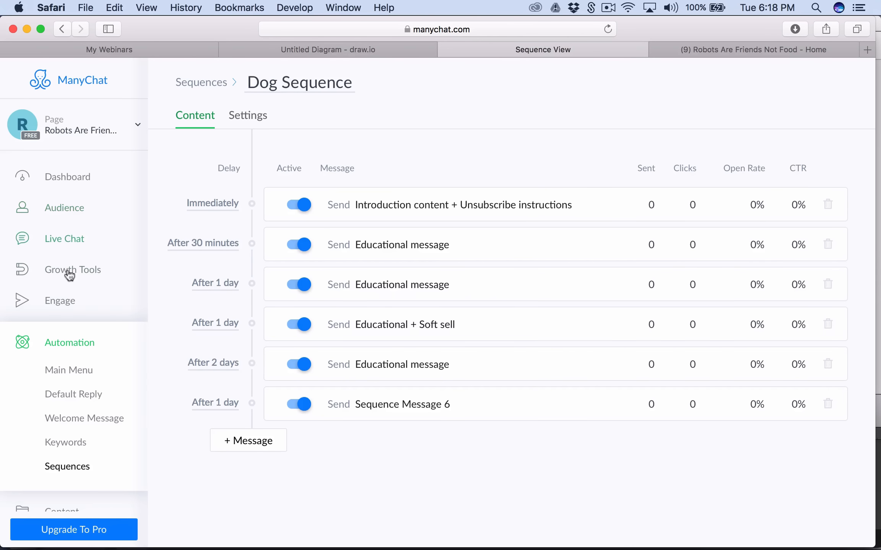
- Open the Default Reply and examine its numbered options and the action behind its Talk to human button
click(75, 394)
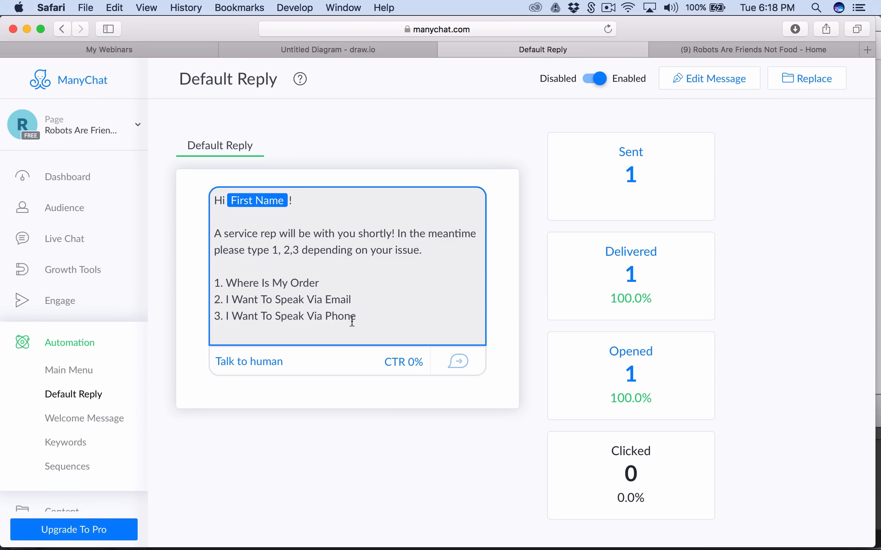
mouse_move(248, 369)
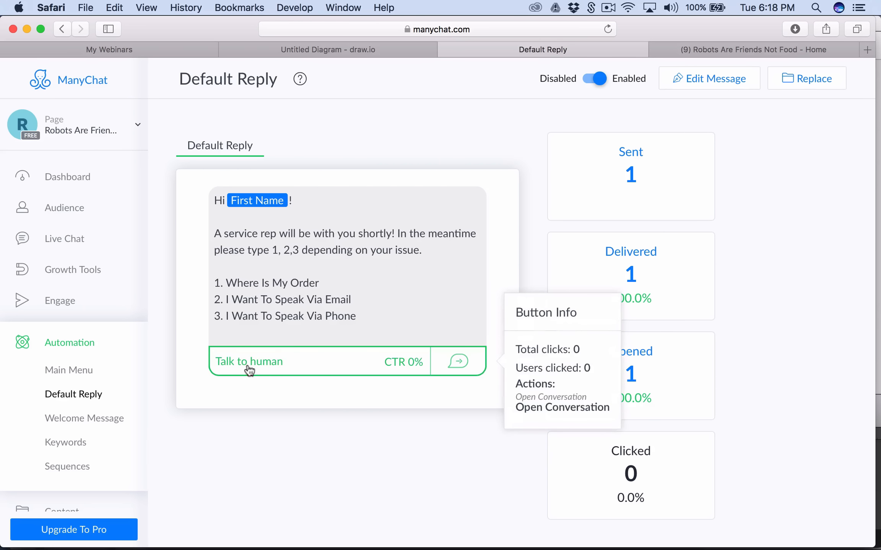
click(317, 292)
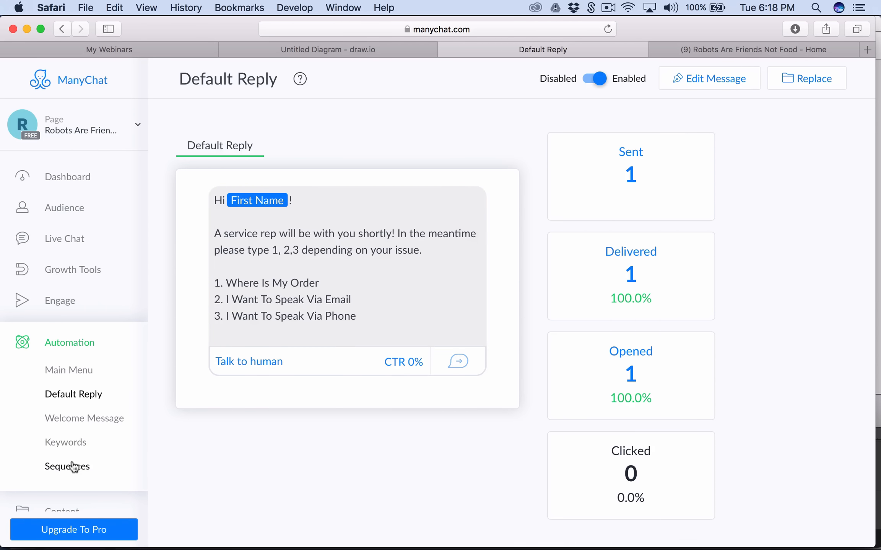
- Open the keyword rules and delete the existing rule for keyword 2
click(75, 444)
scroll(341, 391, down, 2)
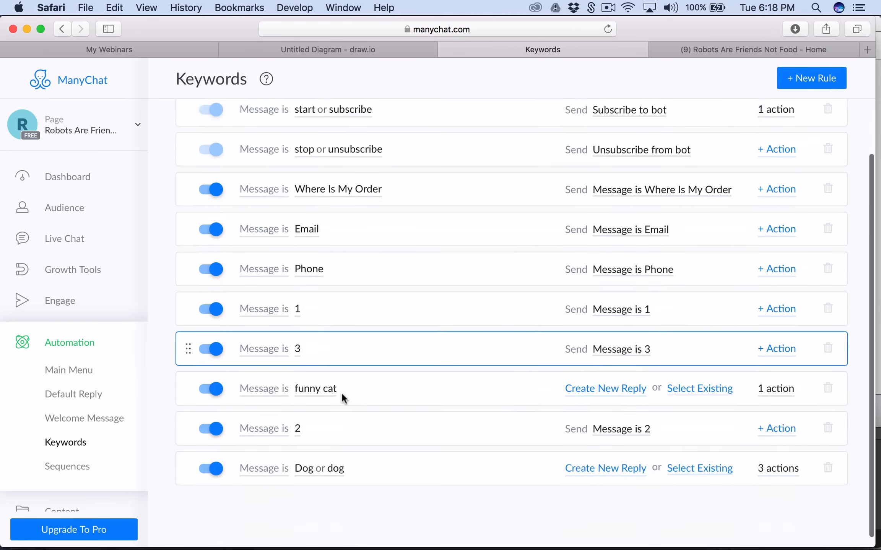
click(827, 450)
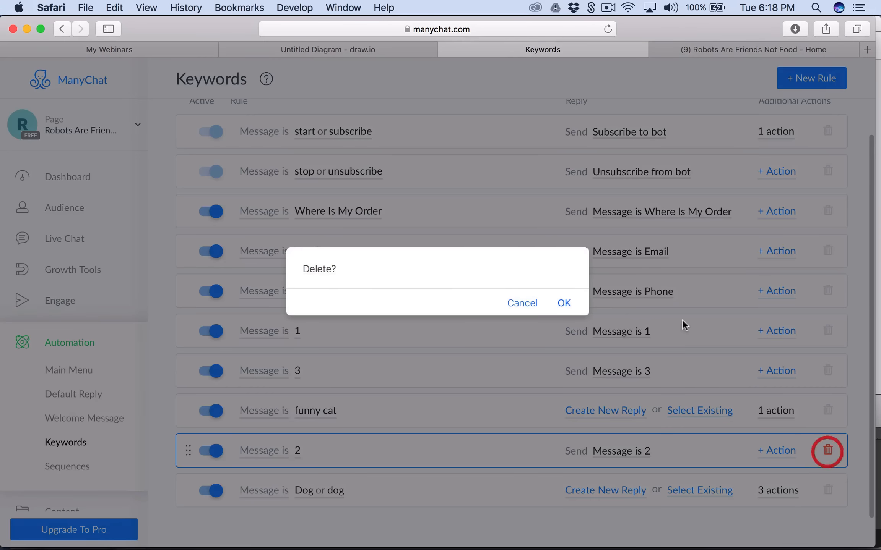
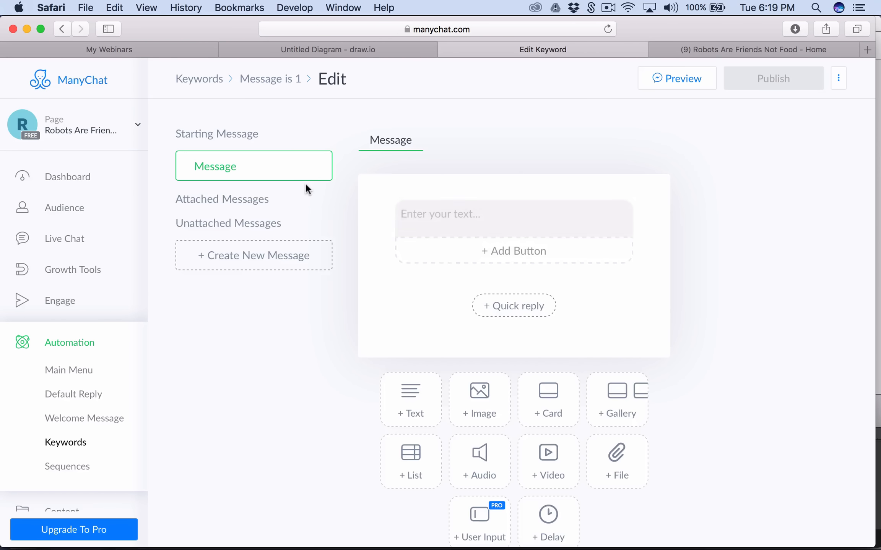
- Write the keyword 1 reply "If you are looking for your oder please email" plus a contact e-mail, publish it, and return to the keyword rules
click(424, 222)
text(If )
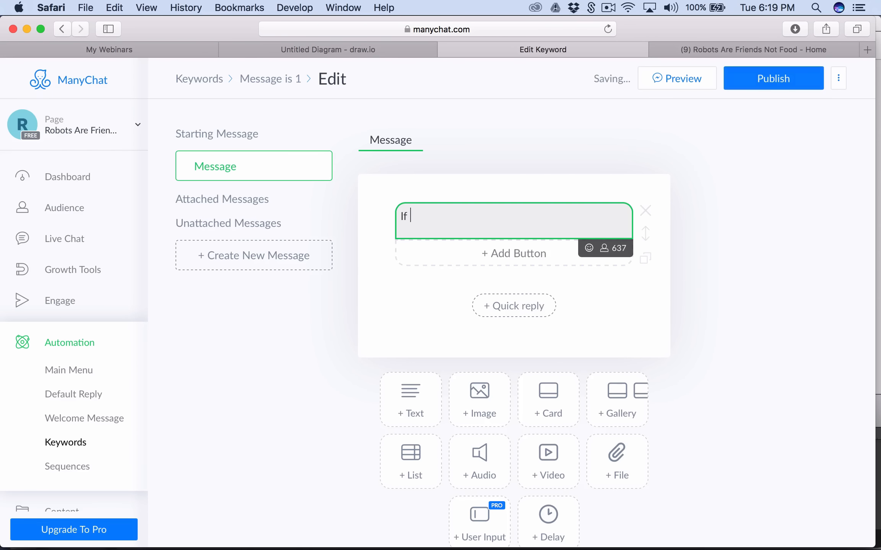
text(your ored)
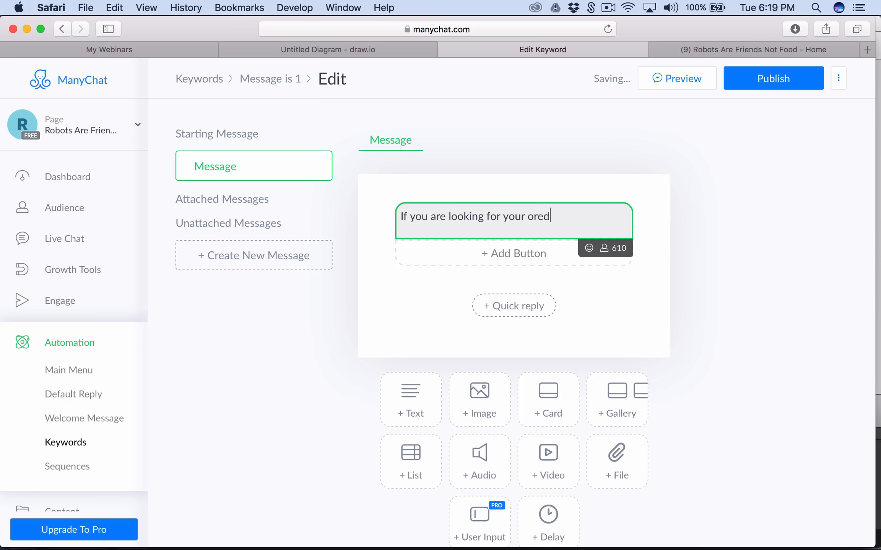
key(BackSpace)
key(BackSpace)
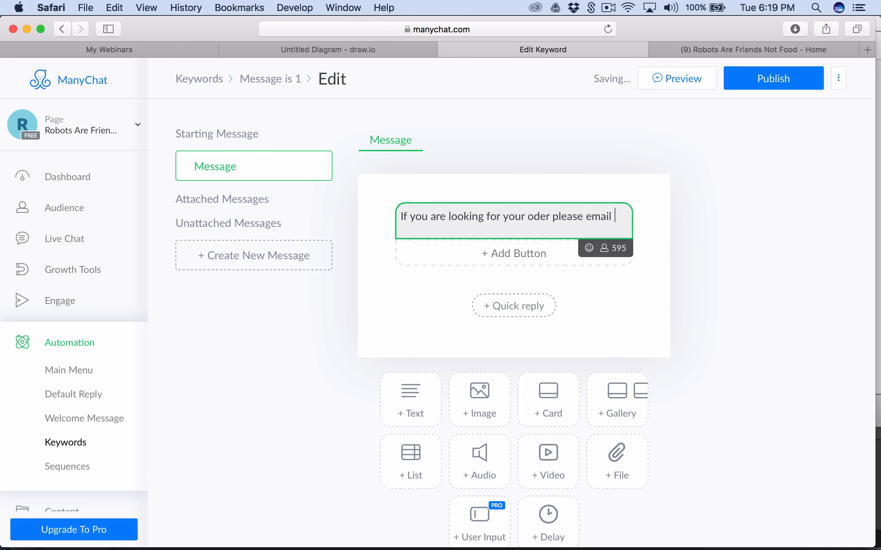
text(jghfg)
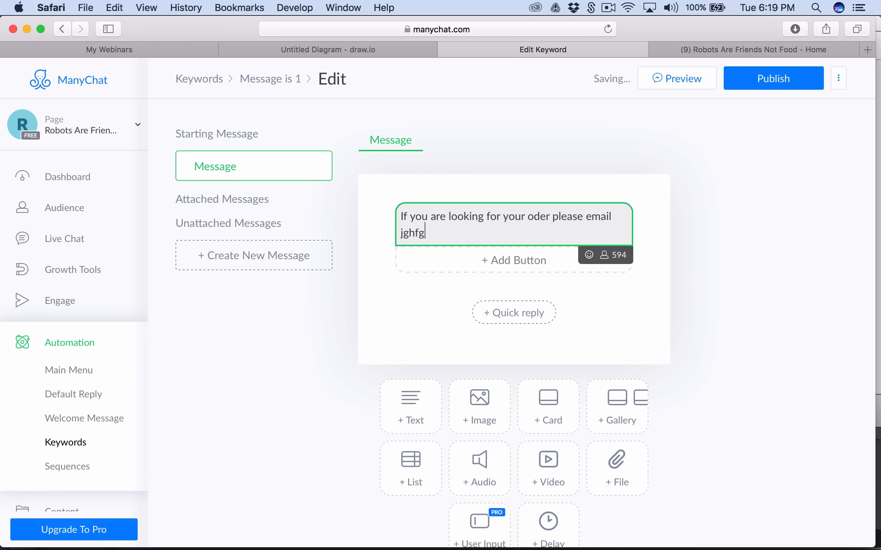
text(h@jghf.com)
click(405, 336)
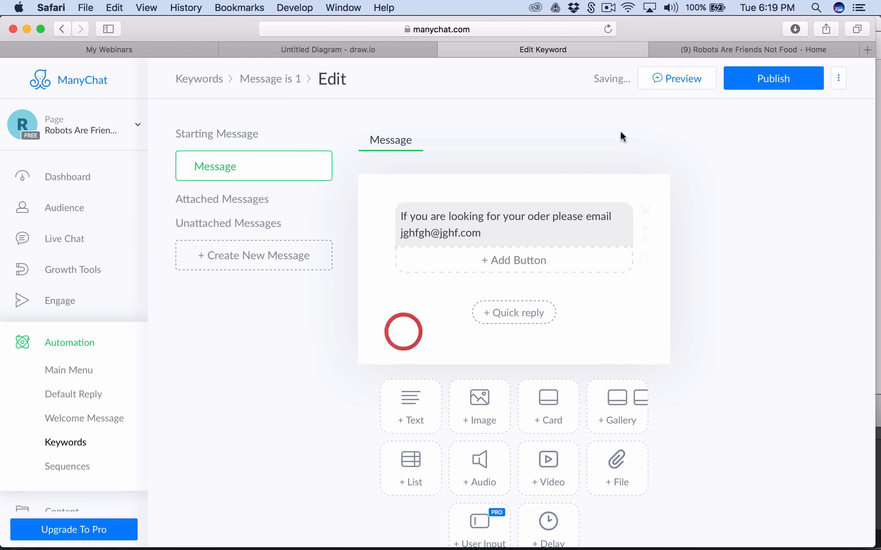
click(753, 79)
click(286, 80)
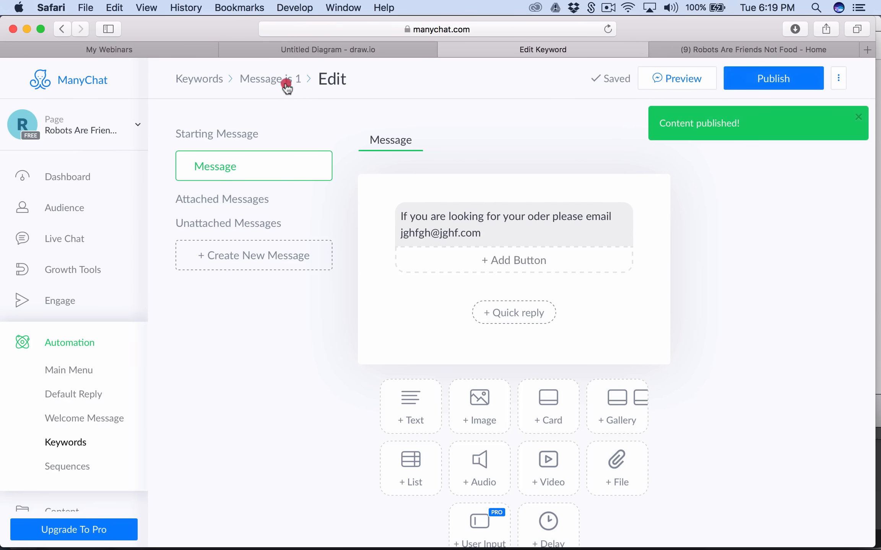
click(240, 84)
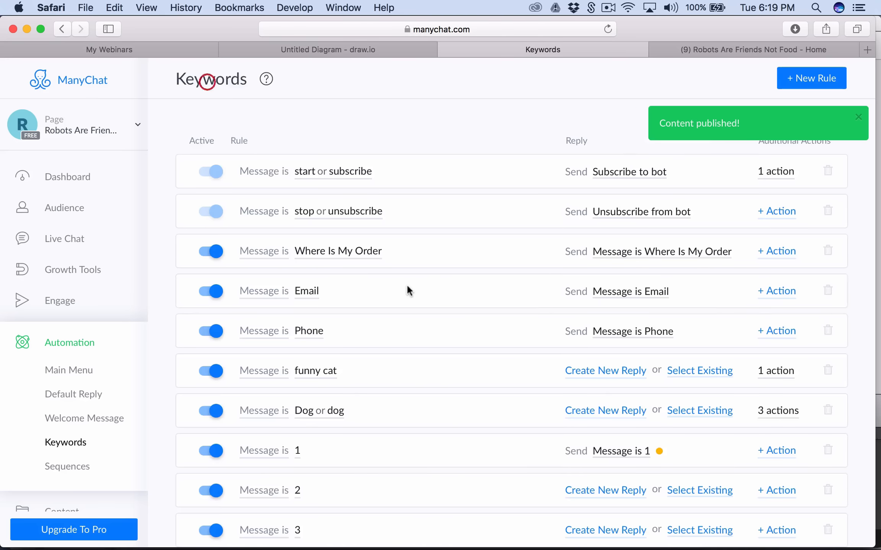
scroll(408, 287, down, 3)
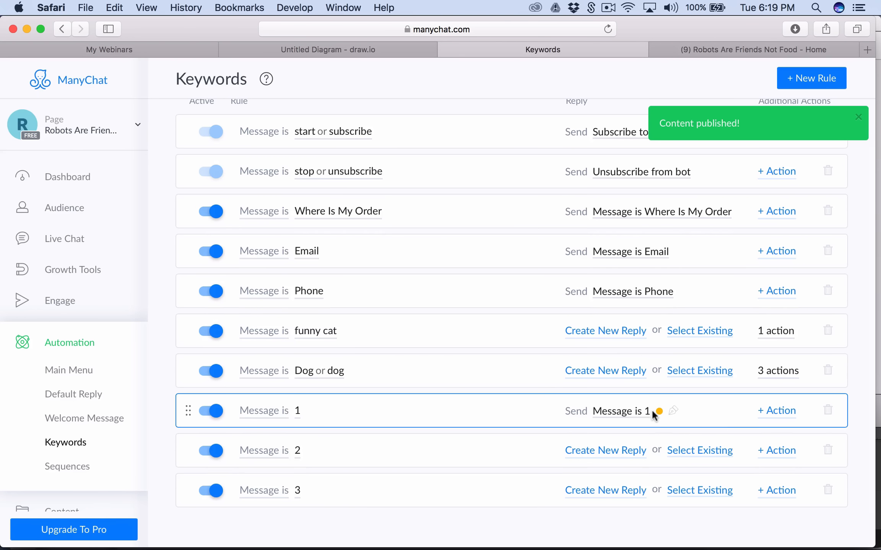
- Reopen the keyword 1 reply for editing, publish its pending changes, and return to the keyword rules
click(659, 412)
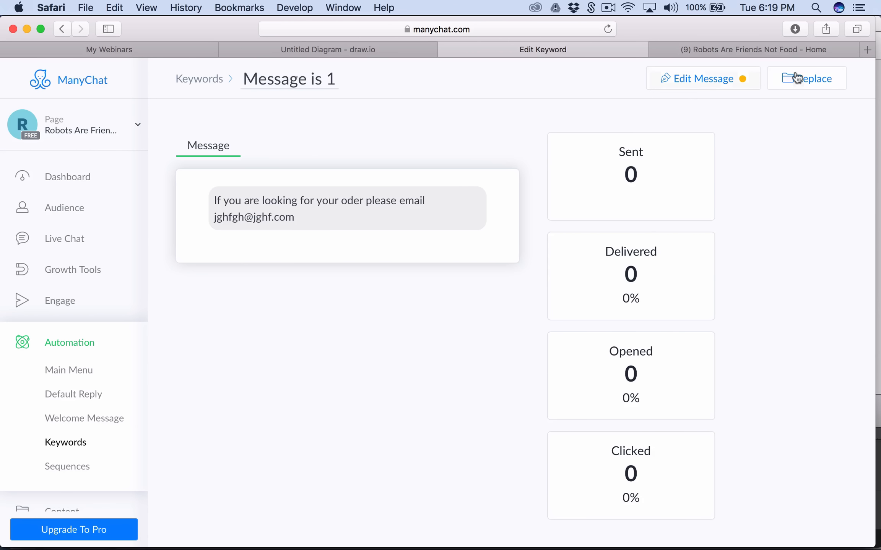
click(709, 86)
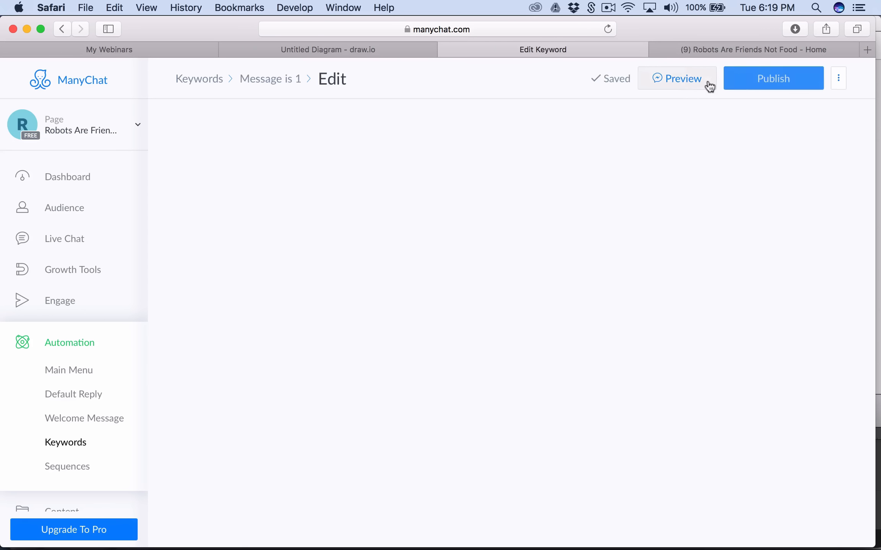
click(519, 230)
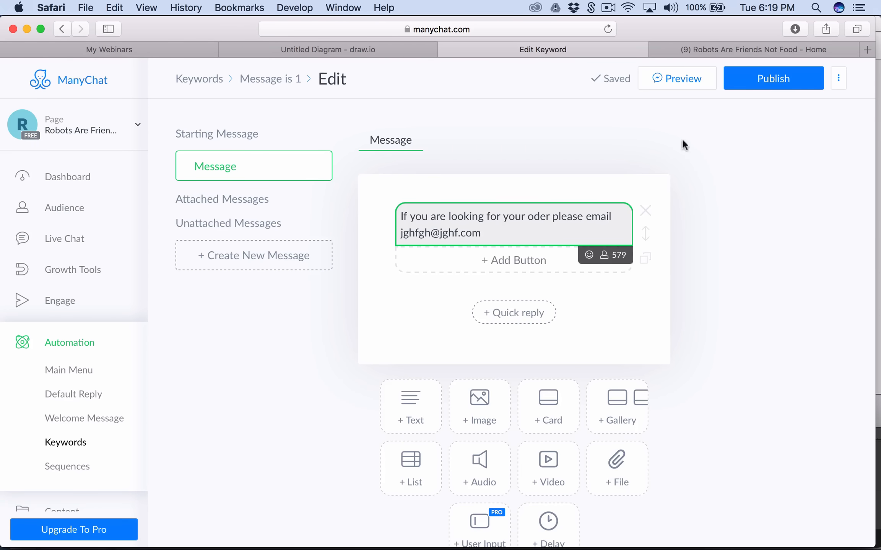
click(766, 81)
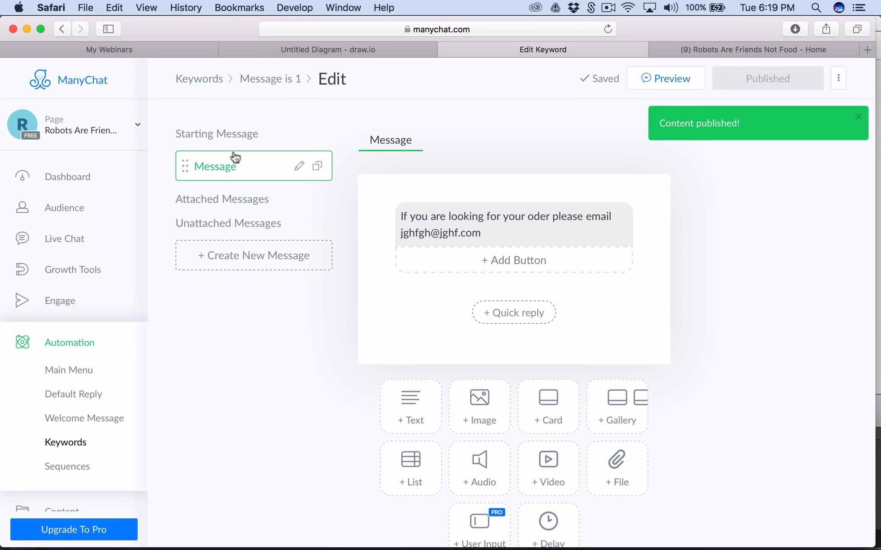
click(251, 82)
click(188, 85)
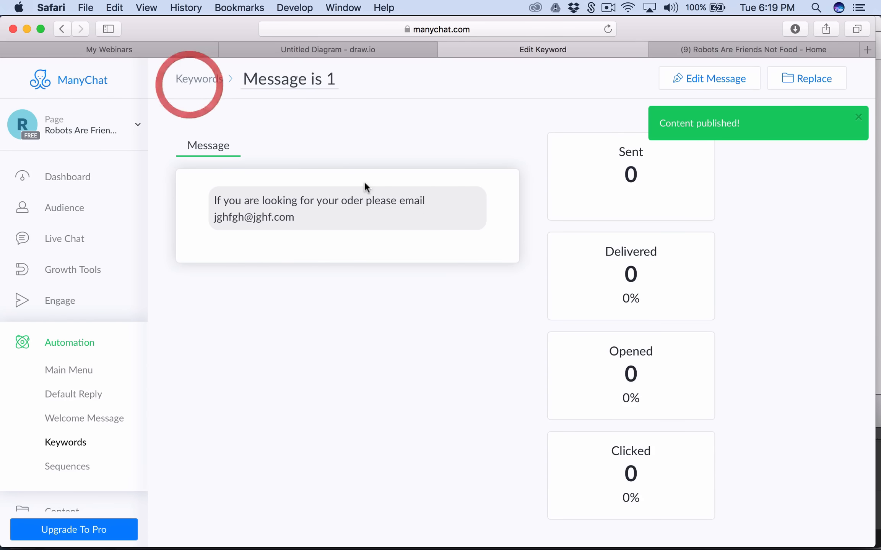
click(194, 85)
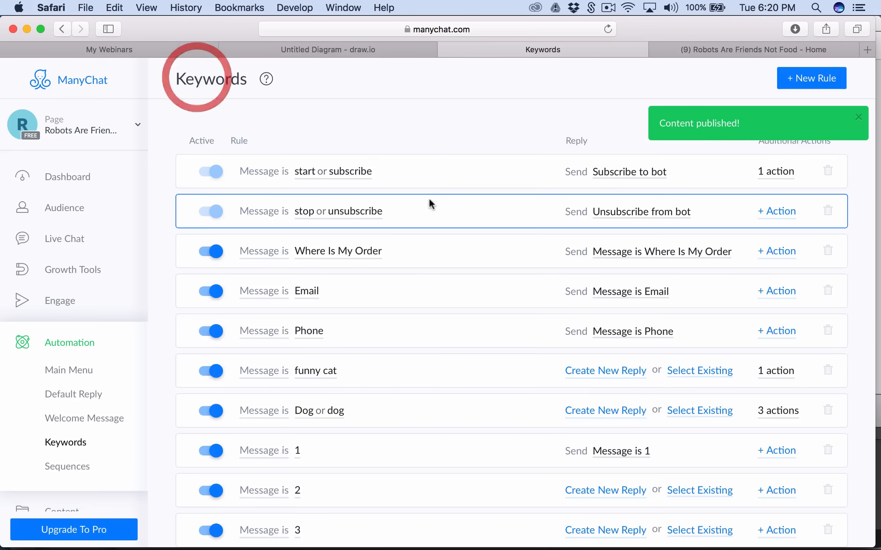
scroll(580, 382, down, 2)
click(607, 417)
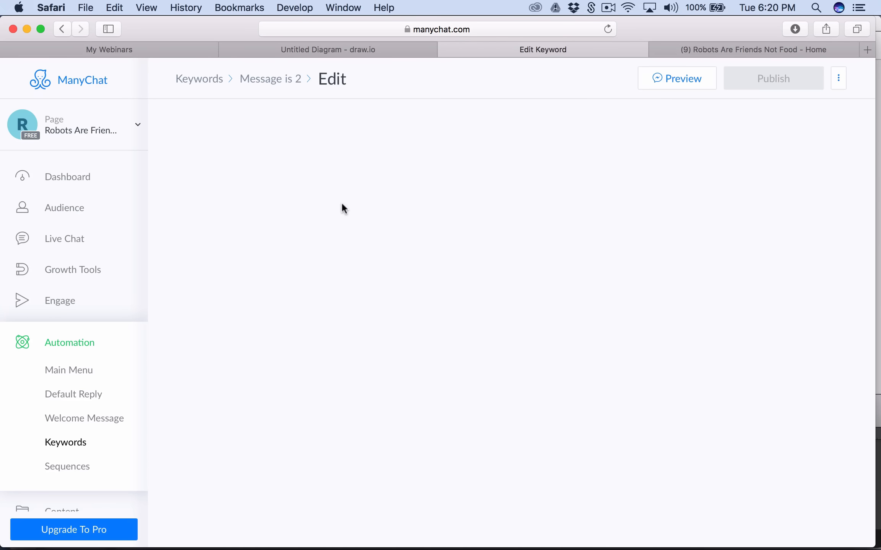
click(431, 220)
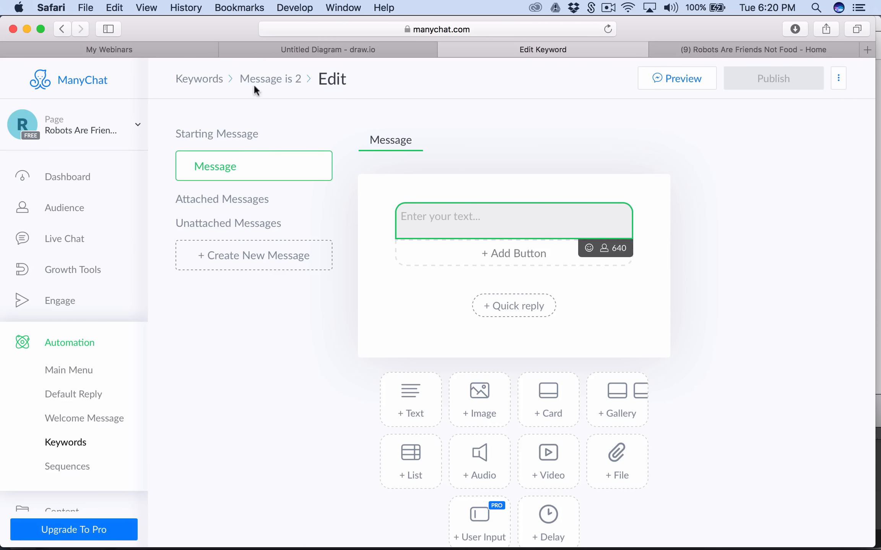
click(216, 81)
- Check the Default Reply for what option 2 stands for, and return to the keyword rules
scroll(315, 462, down, 2)
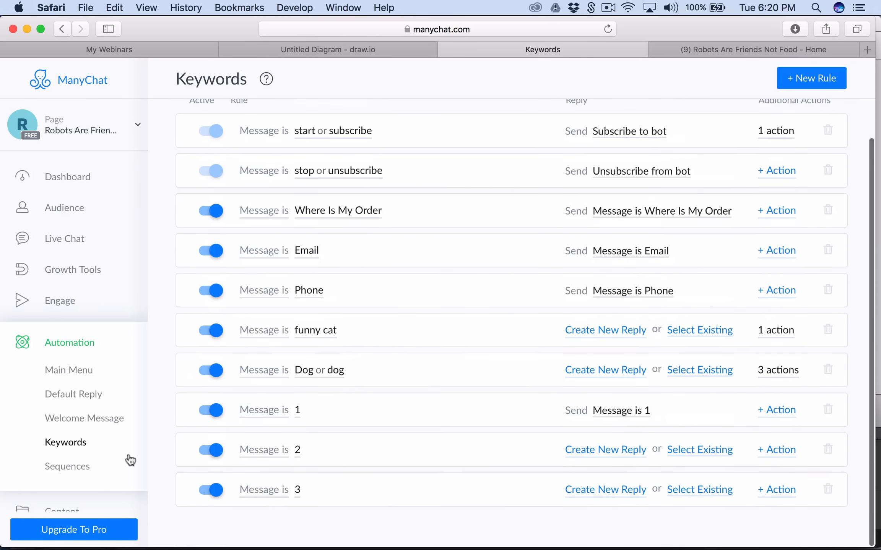
click(72, 394)
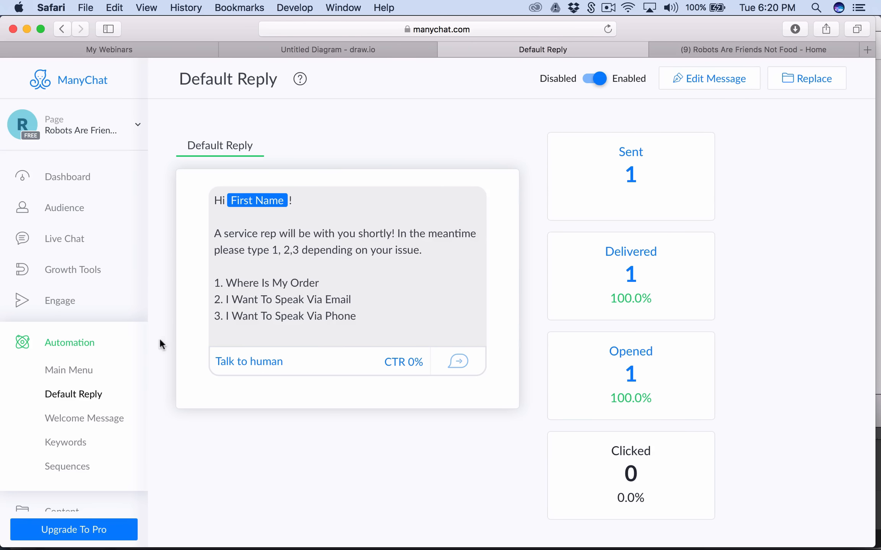
click(64, 469)
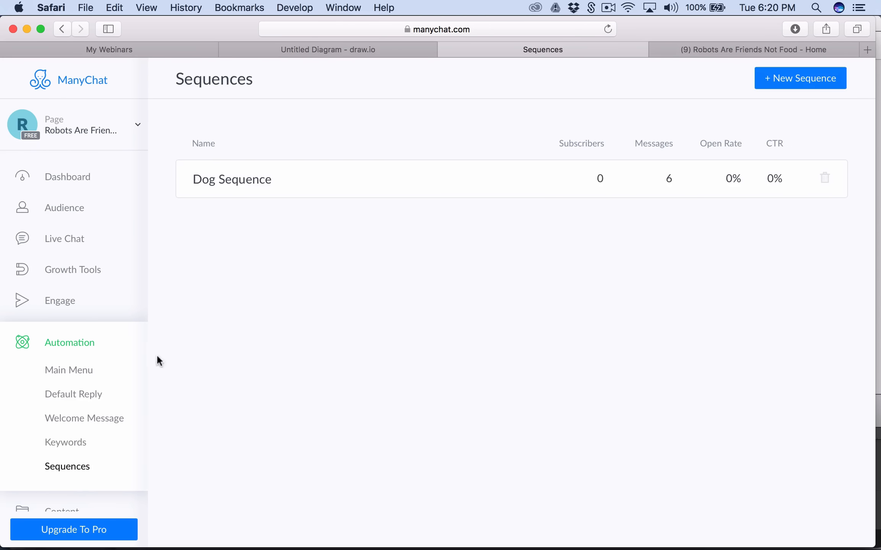
click(77, 444)
scroll(455, 486, down, 2)
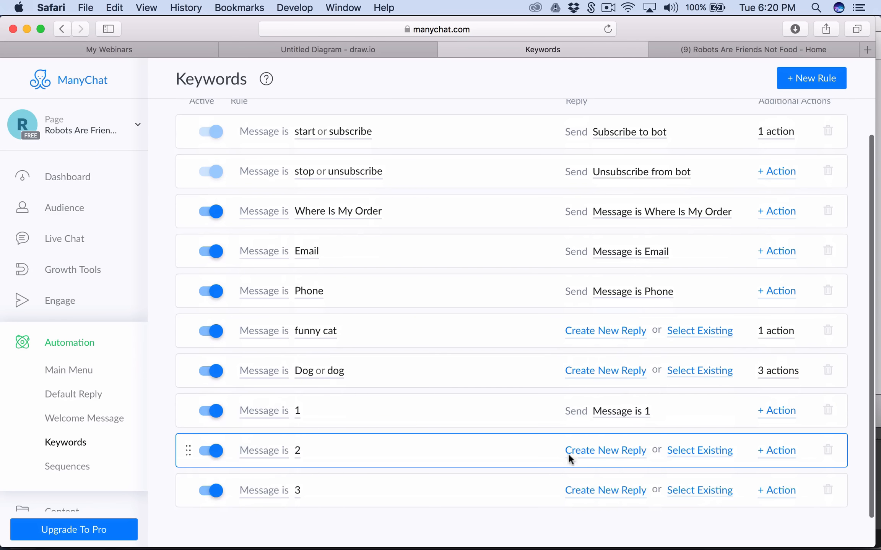
- Create the keyword 2 reply reading "If you are looking for our email, please reach out @" followed by a contact address
click(569, 455)
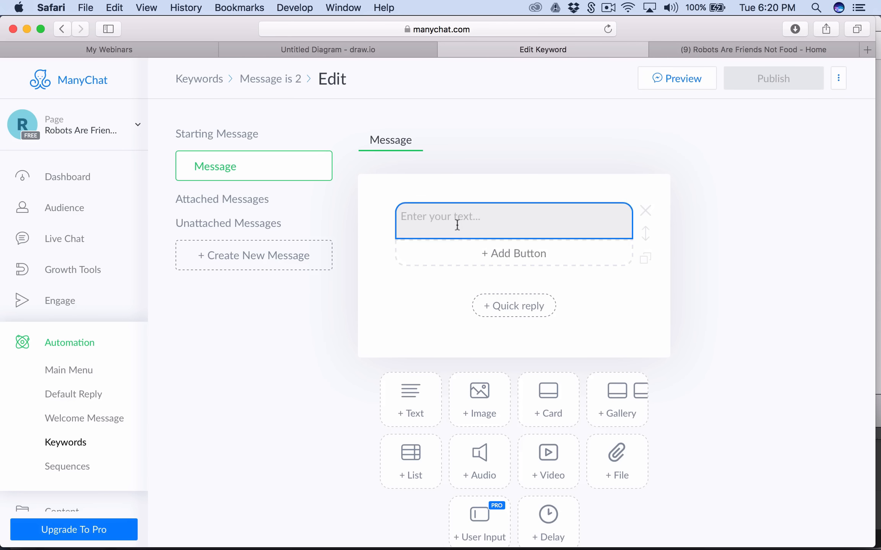
click(456, 222)
text(If you are)
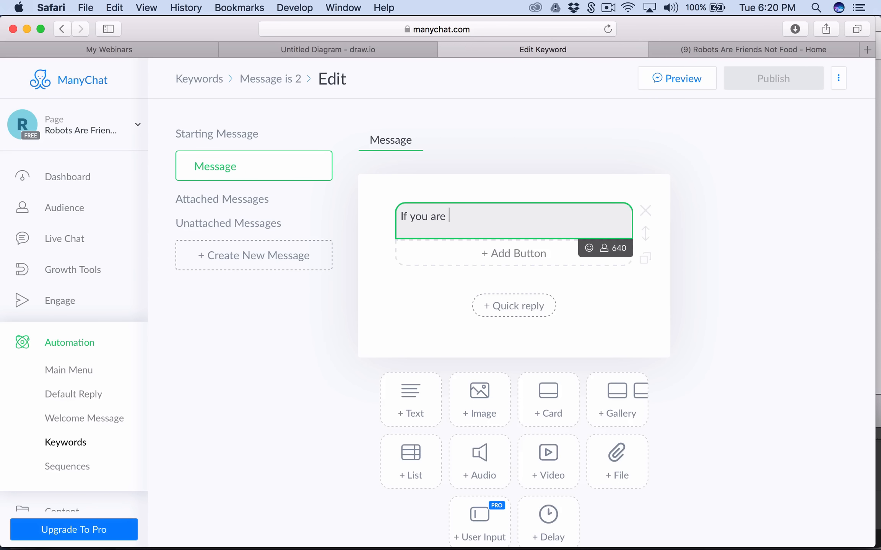
text( looking for you)
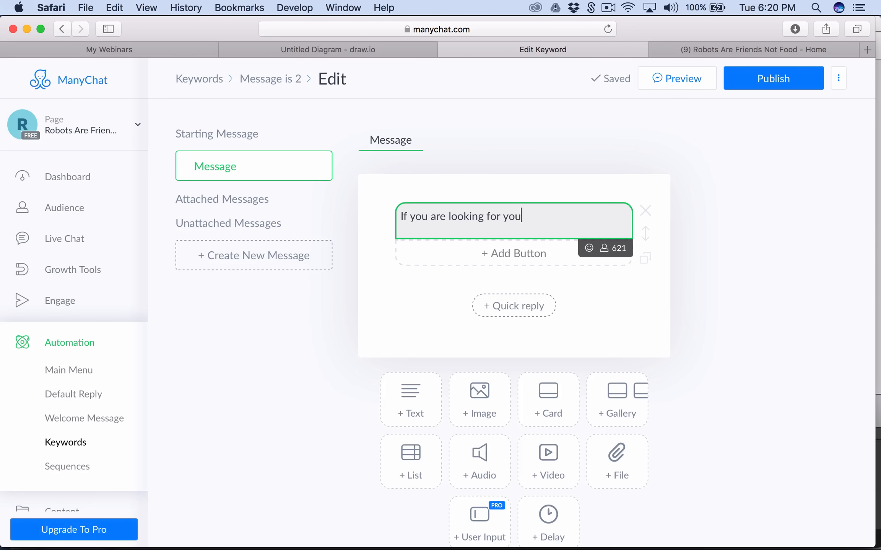
text(r email, please)
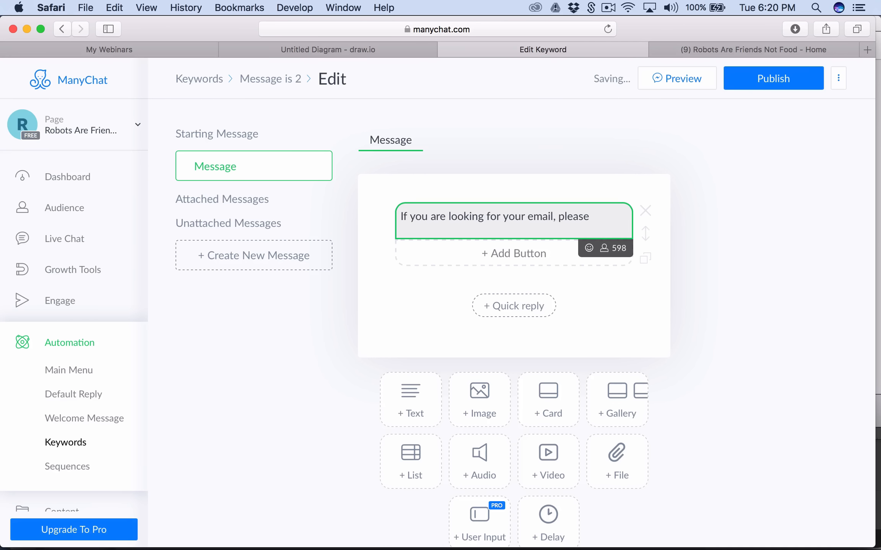
click(507, 216)
key(BackSpace)
click(590, 216)
text(reach )
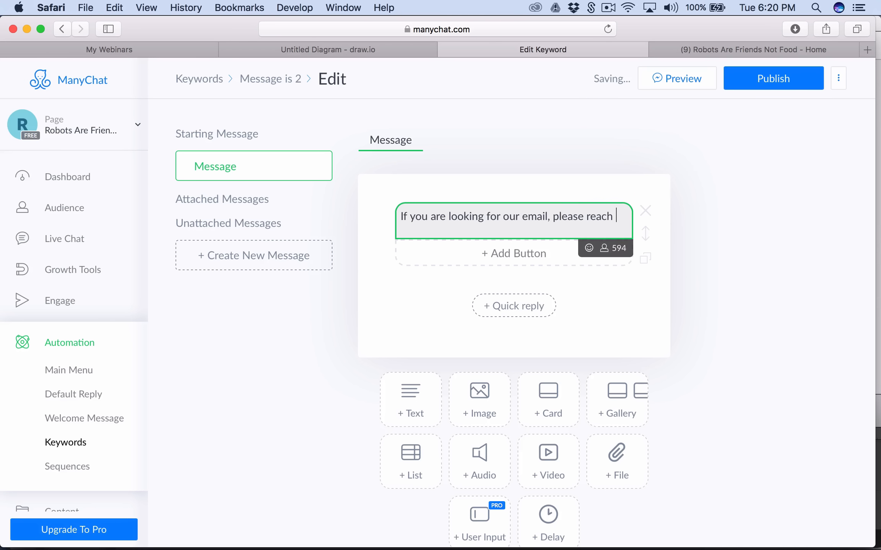
text(out @ fghdbd)
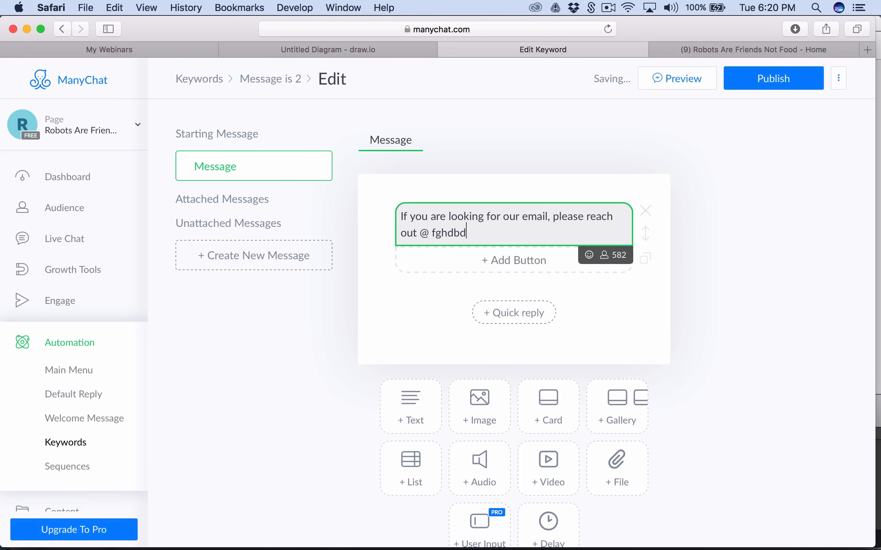
text(.comfgdfjb)
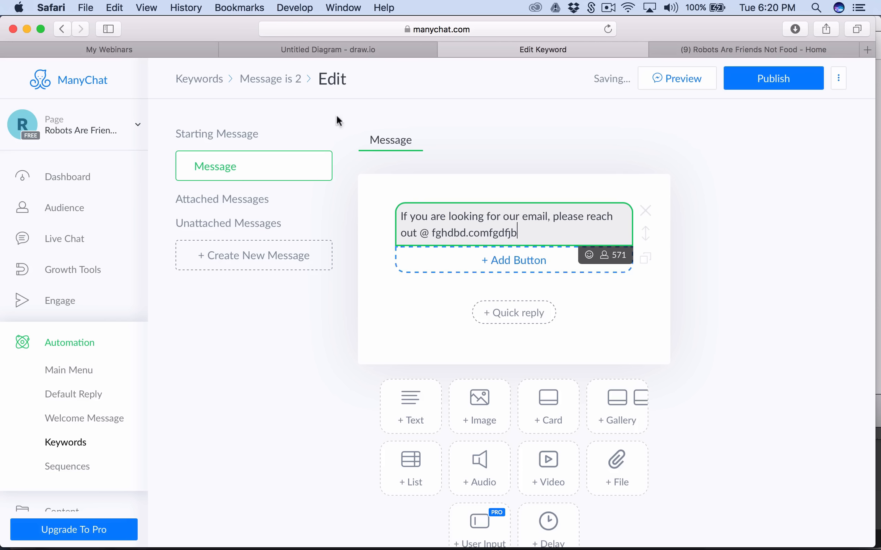
- Publish the keyword 2 reply and go back to the keyword rules
click(785, 82)
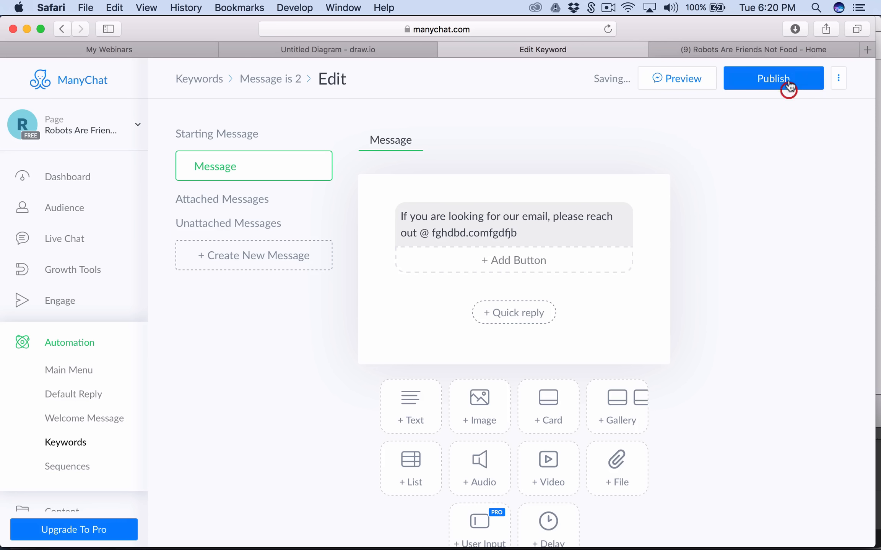
click(278, 84)
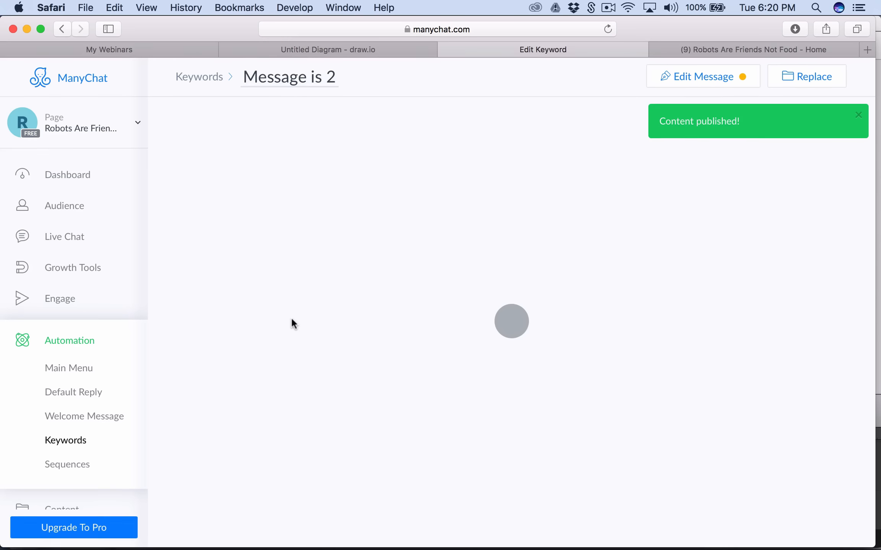
click(214, 81)
scroll(413, 274, down, 2)
scroll(574, 344, up, 1)
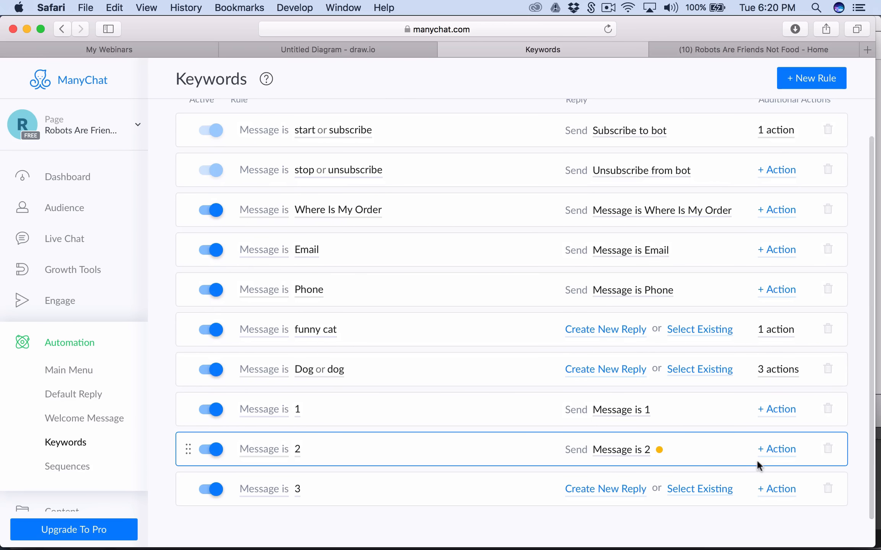
- Reopen the keyword 2 reply, publish its pending changes, and return to the keyword rules
click(643, 450)
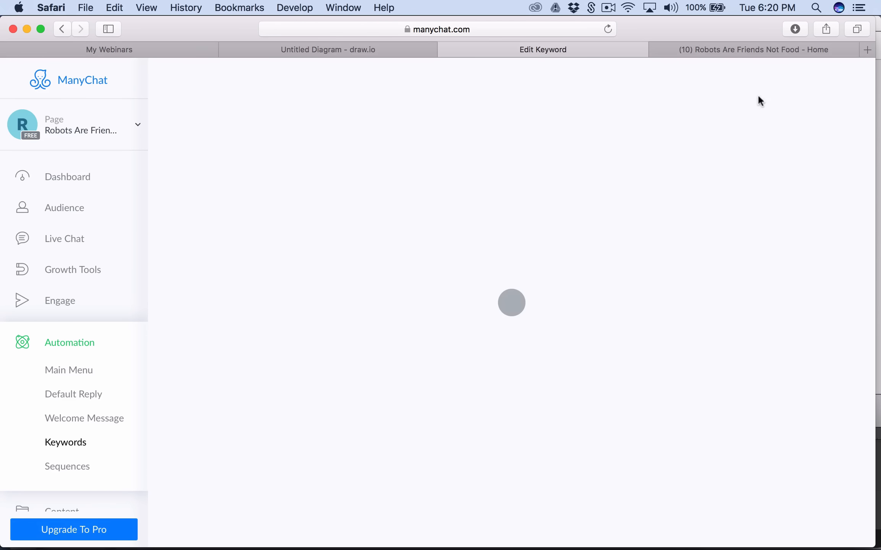
click(719, 81)
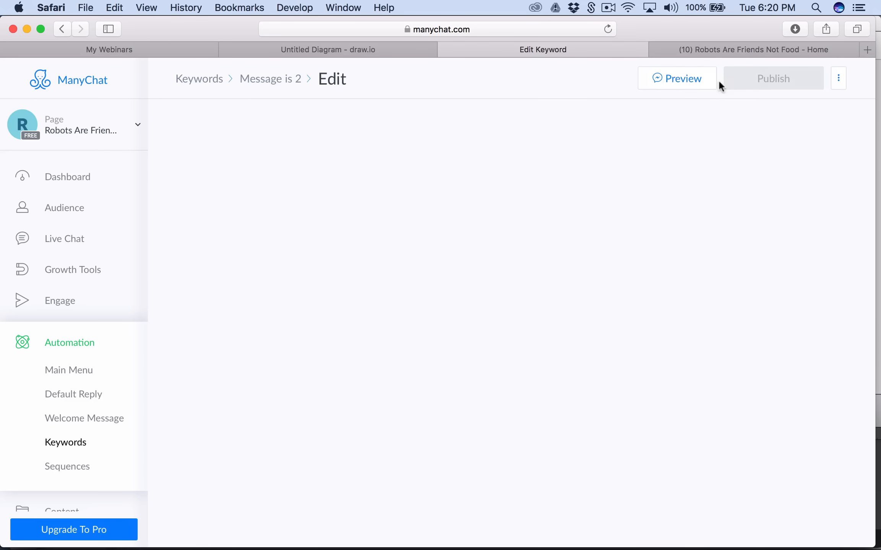
click(776, 84)
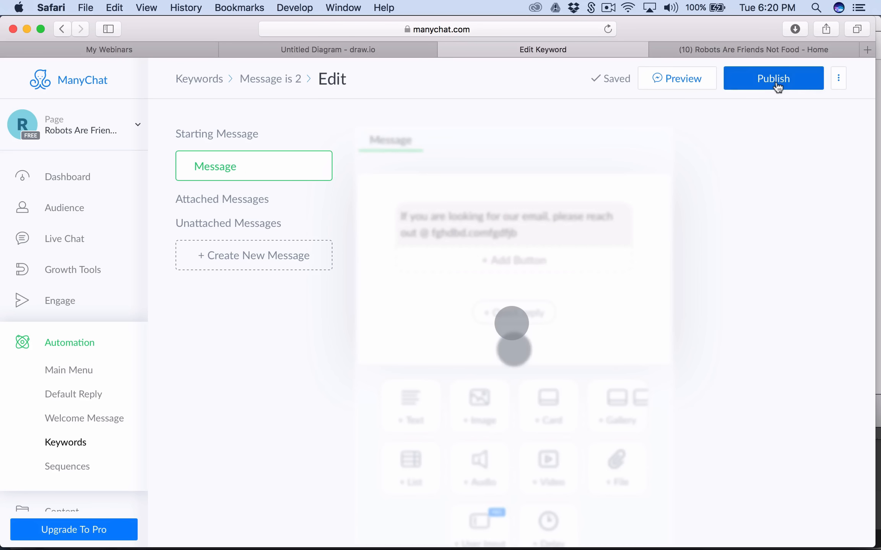
click(265, 86)
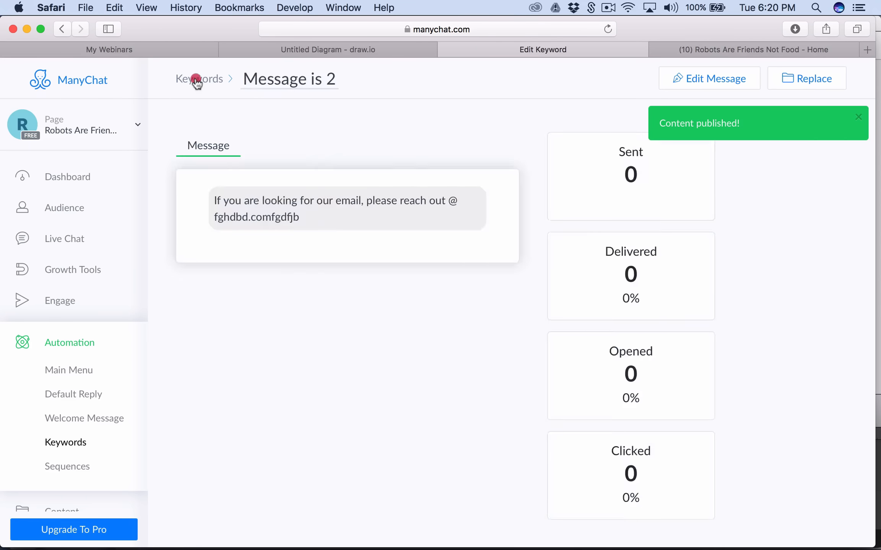
click(192, 79)
- Create the keyword 3 reply "If you want to speak via phone please call" plus a contact phone number, and publish it
scroll(479, 286, down, 5)
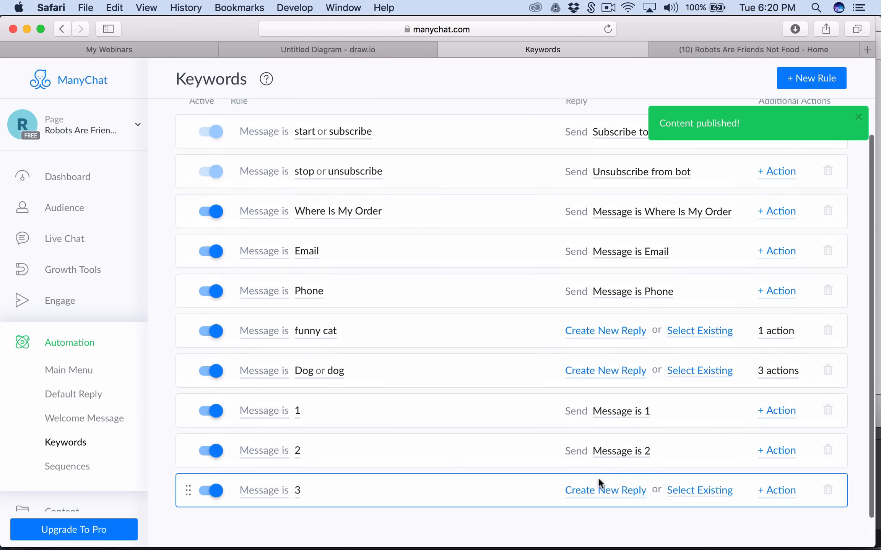
click(598, 484)
click(439, 229)
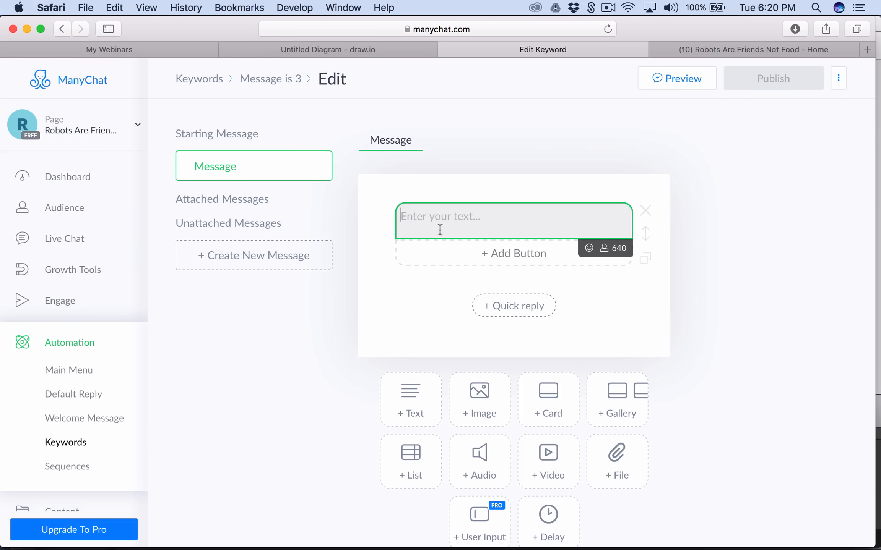
text(I)
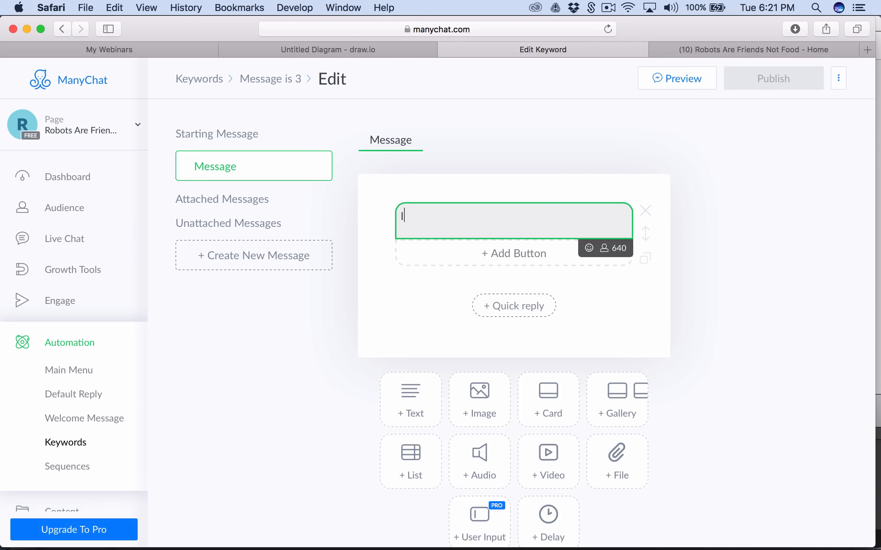
text(f you want to sep)
key(BackSpace)
key(BackSpace)
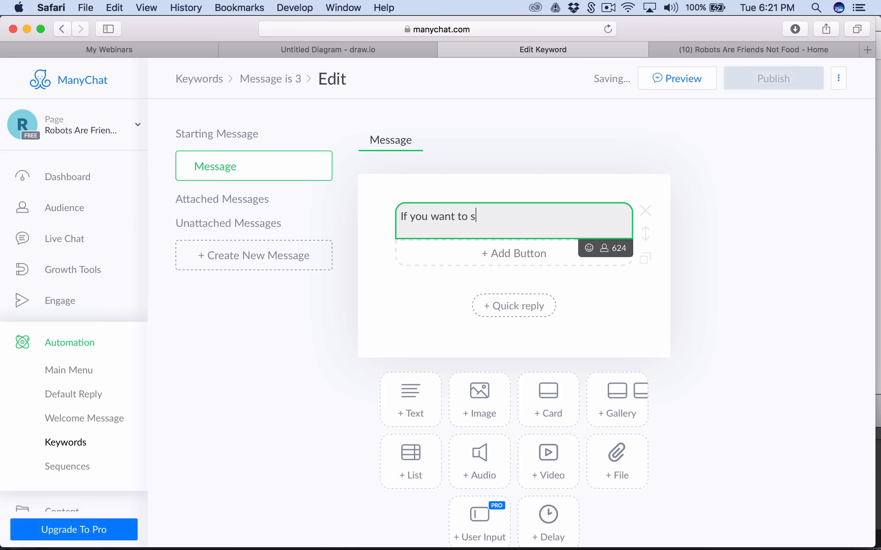
text(peak via )
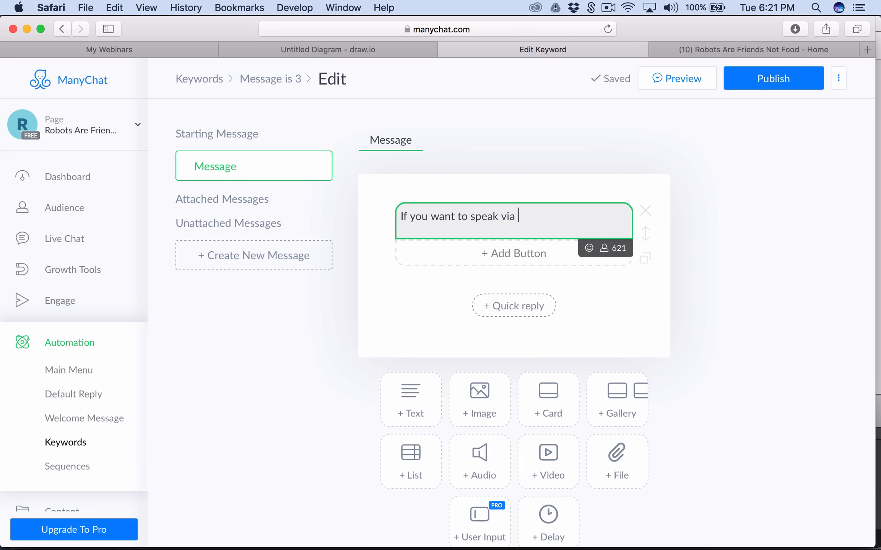
text(phone please c)
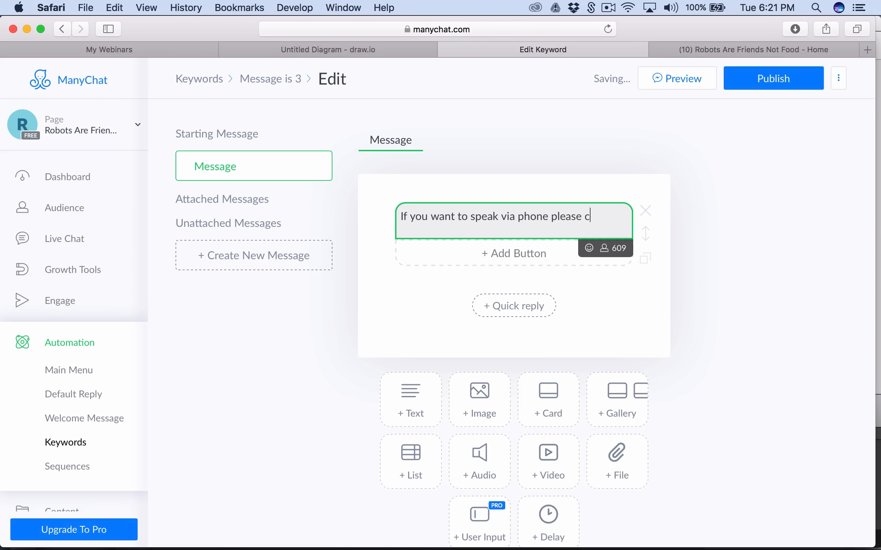
text(all 8888888888)
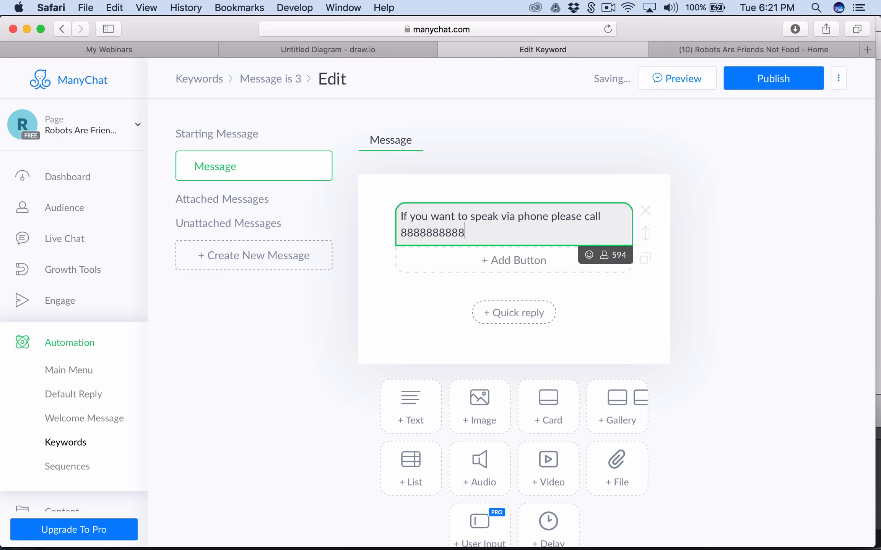
click(768, 78)
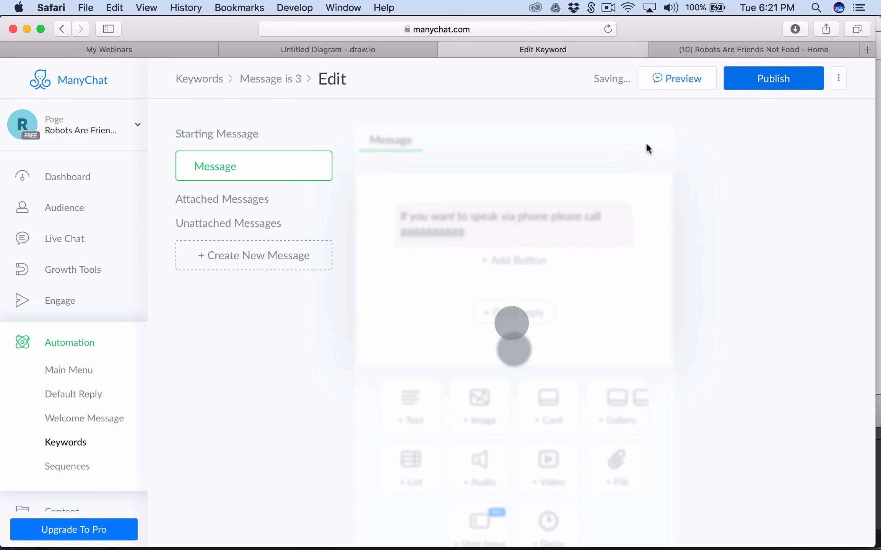
click(255, 80)
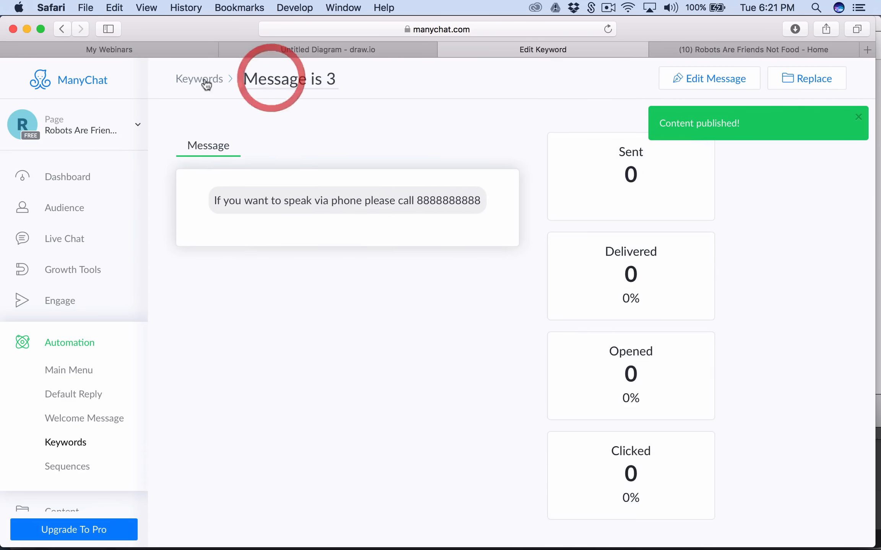
- Check the list of keyword rules, including those for 1, 2 and 3, and open the Default Reply
click(205, 80)
scroll(435, 295, down, 3)
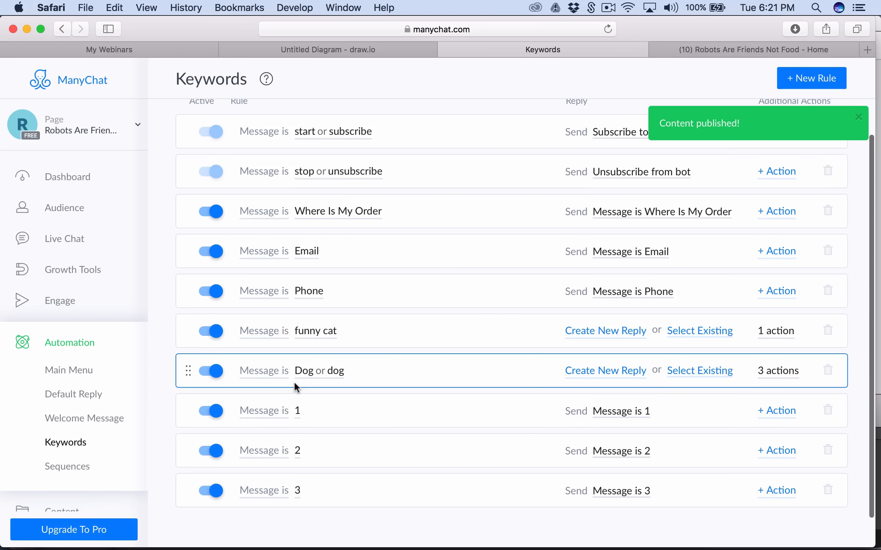
click(117, 397)
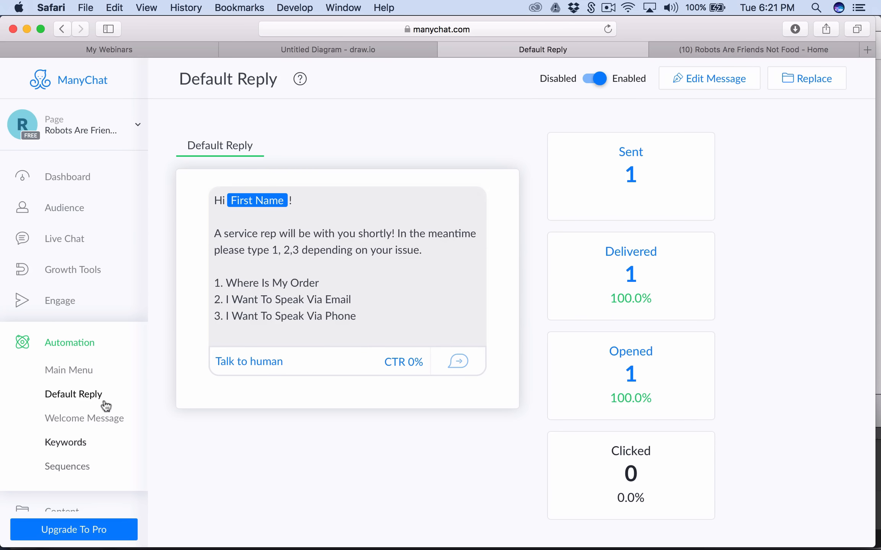
- Compare the draw.io flow diagram with the ManyChat Default Reply and the collar post on the Facebook page
click(318, 50)
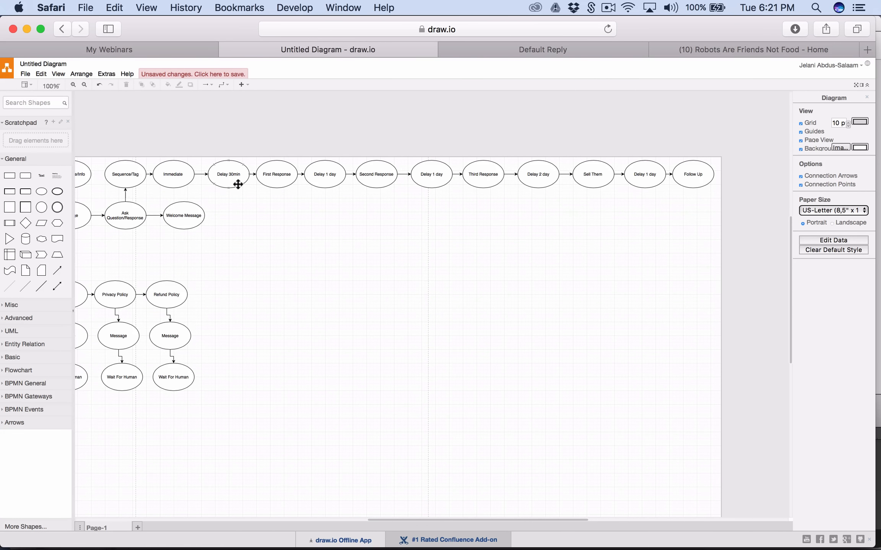
scroll(185, 284, left, 5)
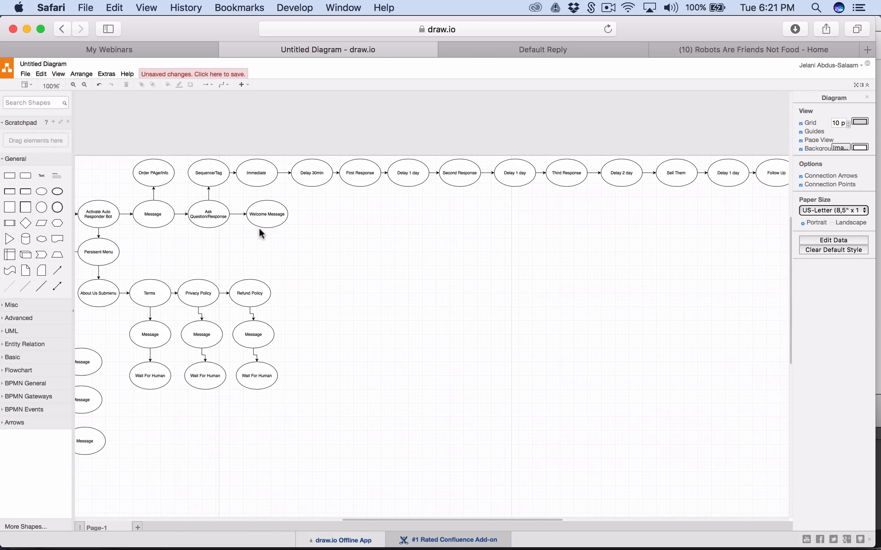
scroll(147, 219, left, 7)
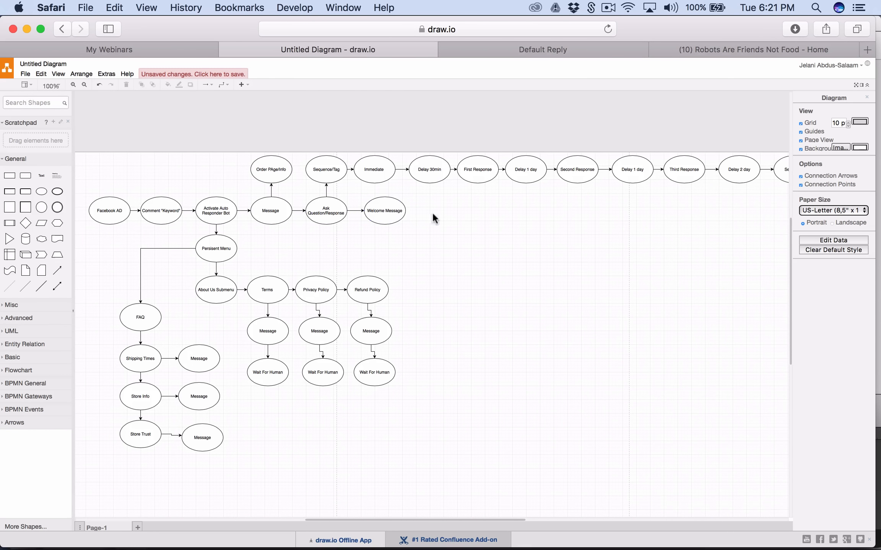
click(566, 49)
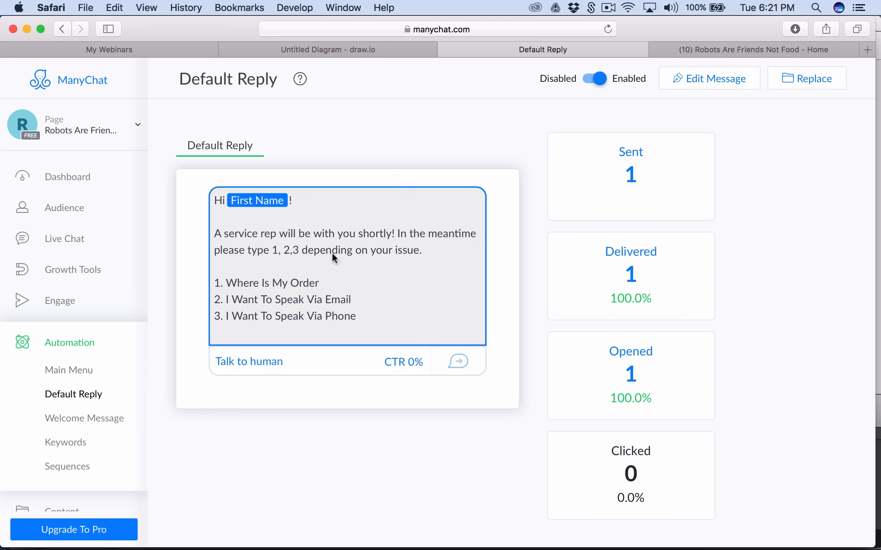
click(693, 48)
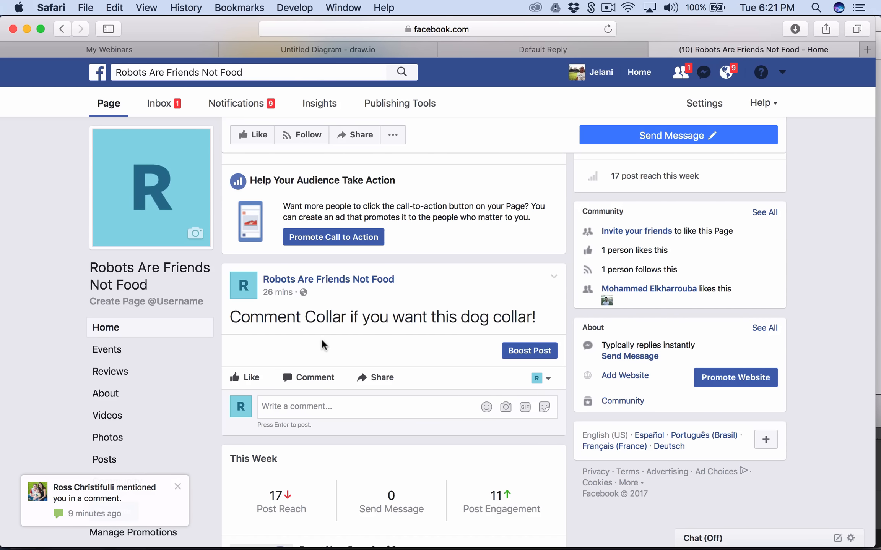
click(326, 50)
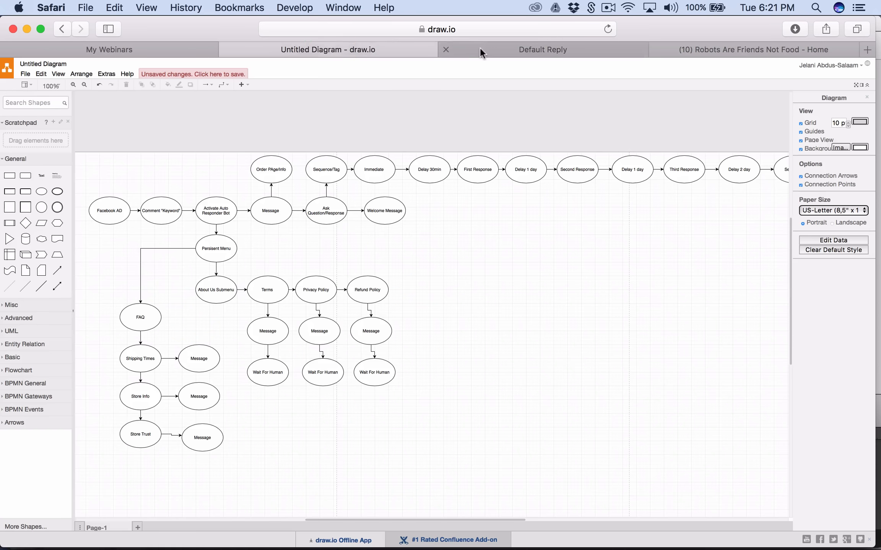
click(479, 49)
- Examine the bot's general settings in ManyChat and return to the collar post on the Facebook page
scroll(61, 431, down, 4)
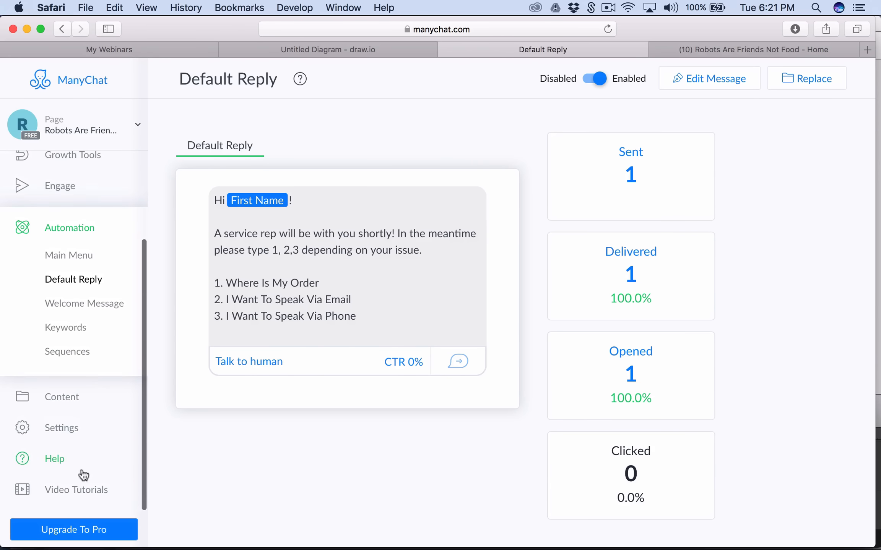
click(63, 428)
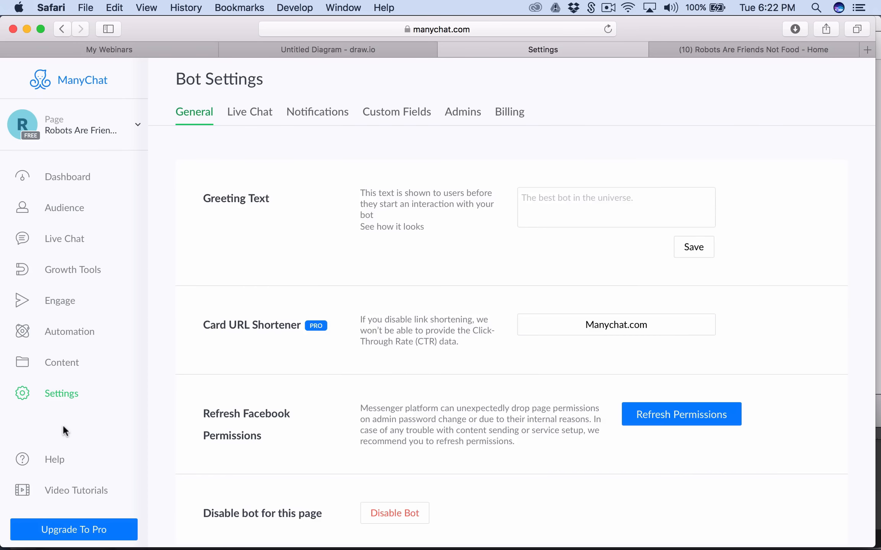
scroll(268, 324, down, 2)
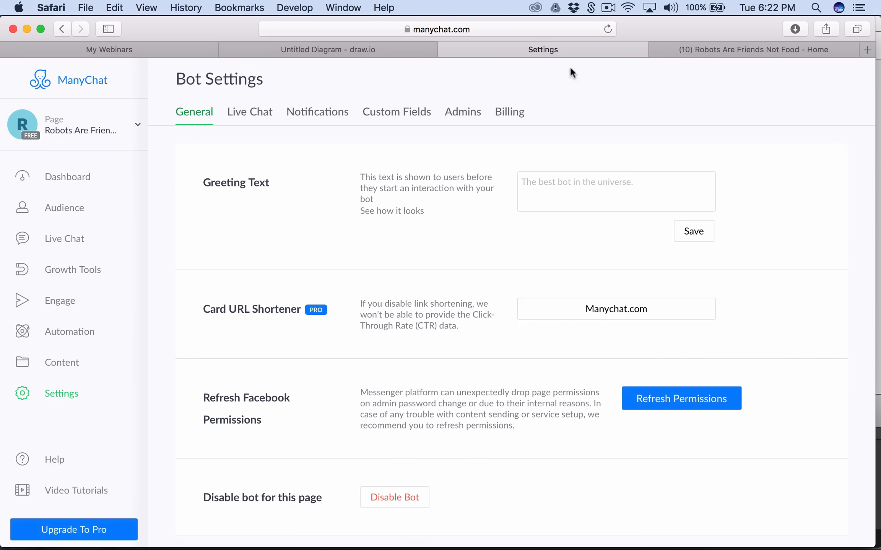
click(708, 47)
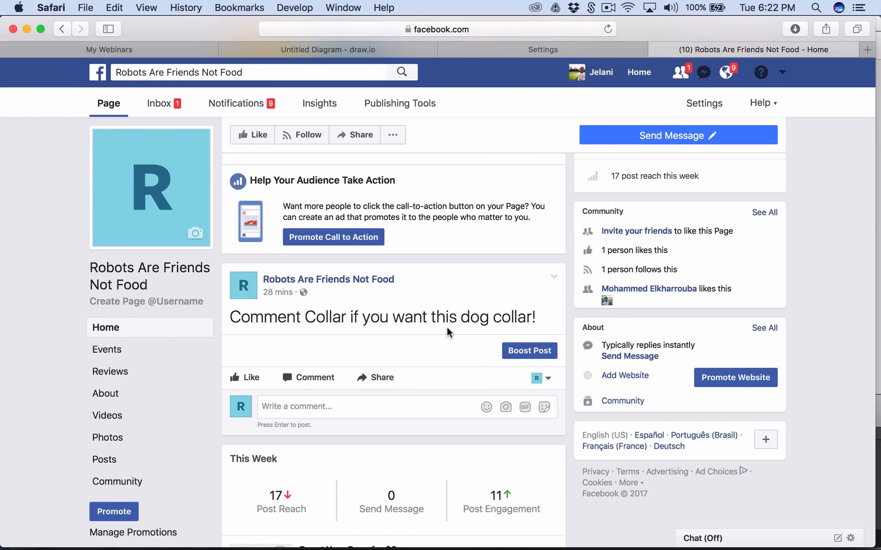
click(344, 403)
text(coo)
key(BackSpace)
text(llar)
key(BackSpace)
key(BackSpace)
key(BackSpace)
key(BackSpace)
key(BackSpace)
key(BackSpace)
- Switch the commenting identity on the dog collar post from the page to the personal profile
click(547, 379)
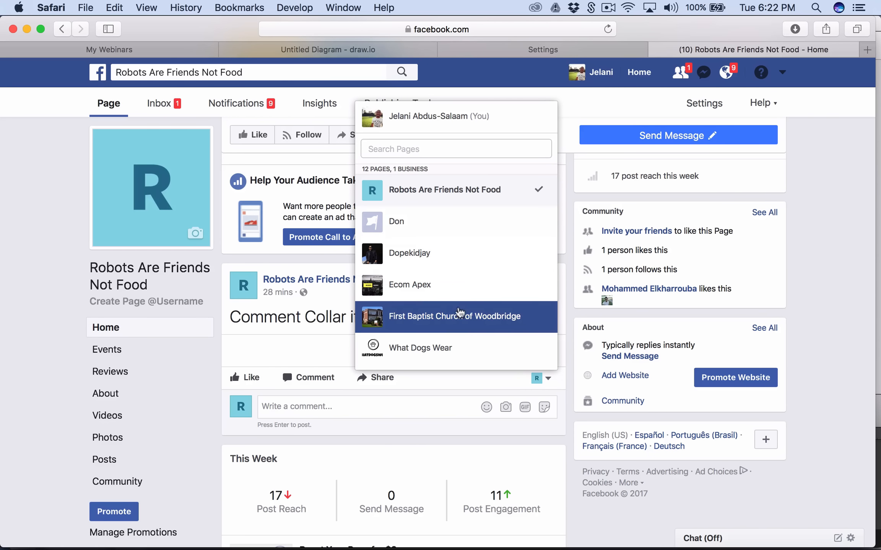
click(466, 119)
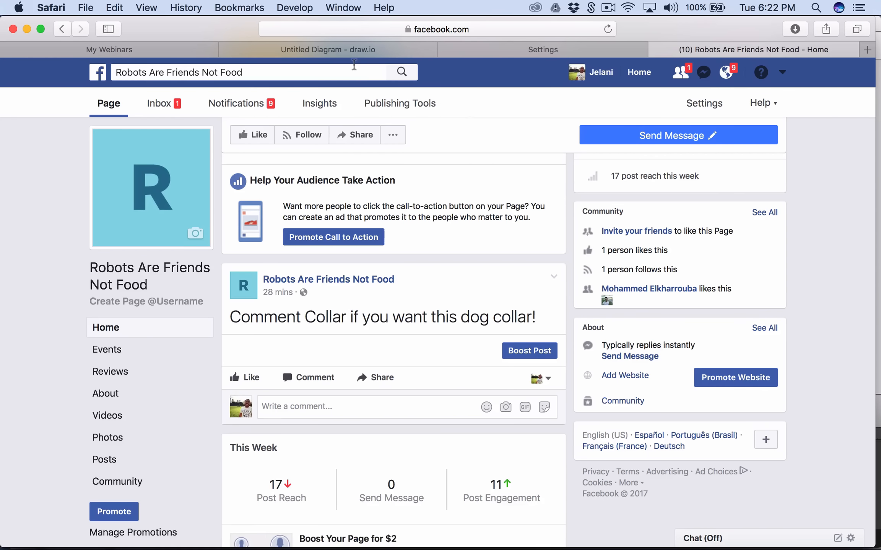
- Switch to ManyChat and check Growth Tool #9, which tracks comments on the dog collar post
click(302, 53)
click(511, 47)
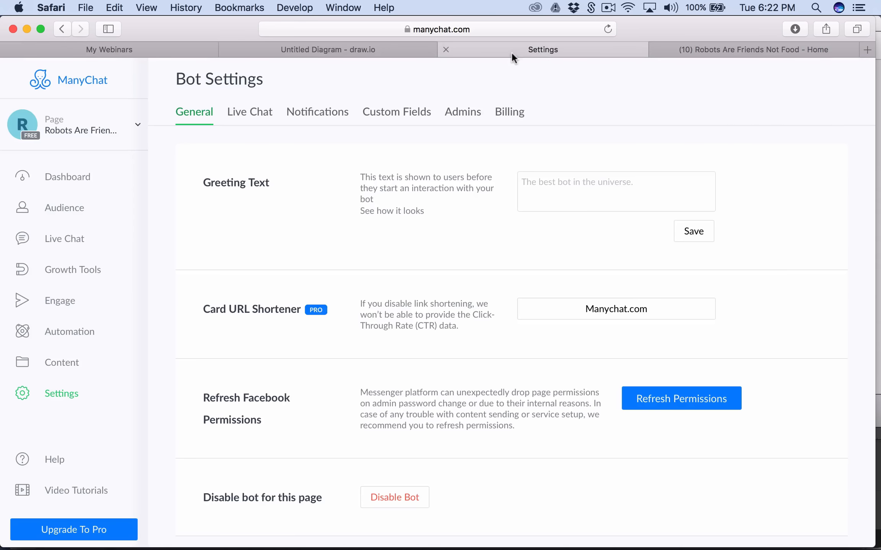
click(75, 331)
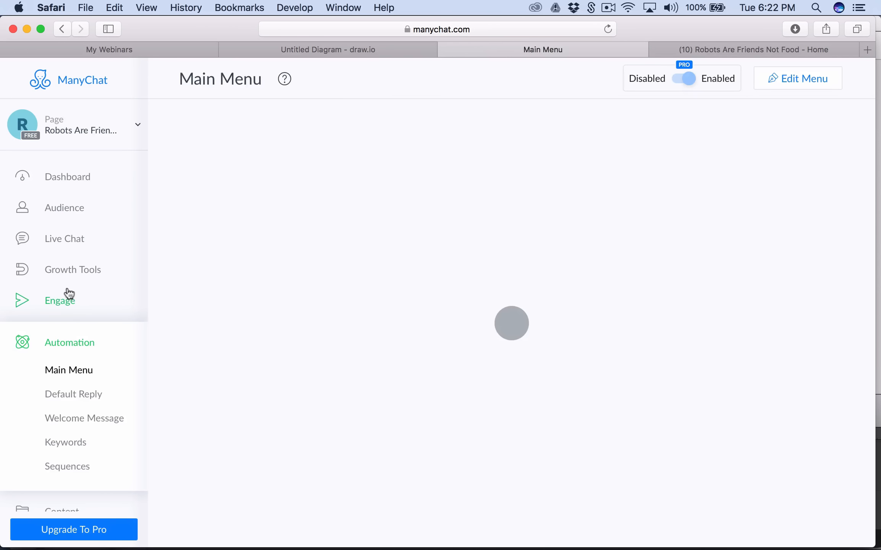
click(67, 272)
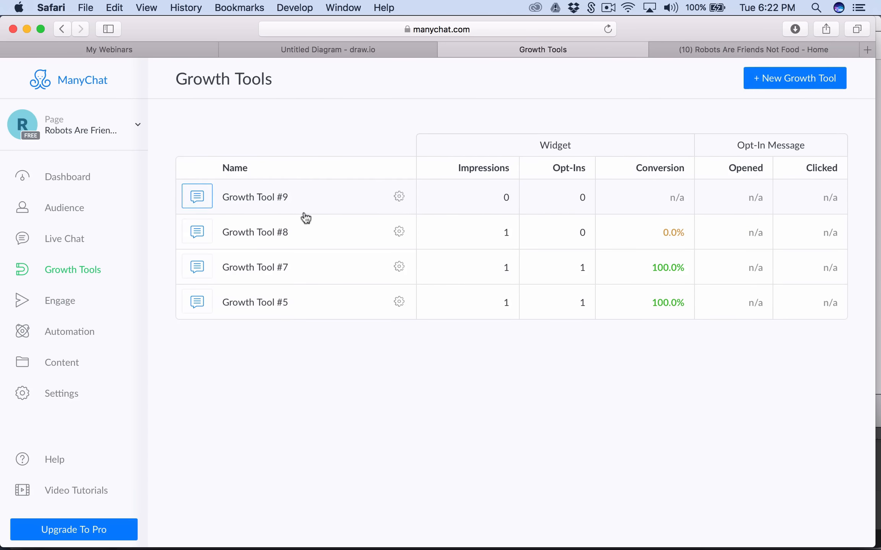
click(336, 208)
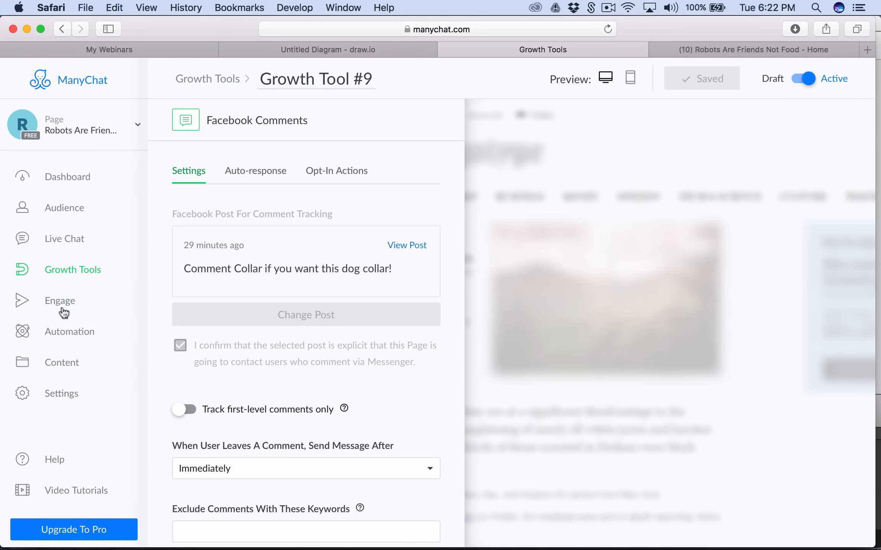
- Review the messages and delays in Dog Sequence and return to the list of sequences
click(65, 333)
click(58, 465)
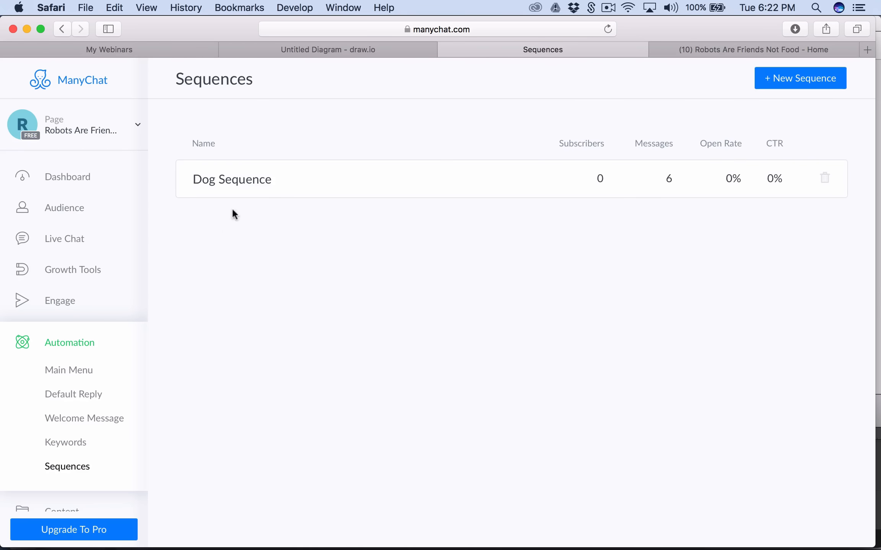
click(285, 191)
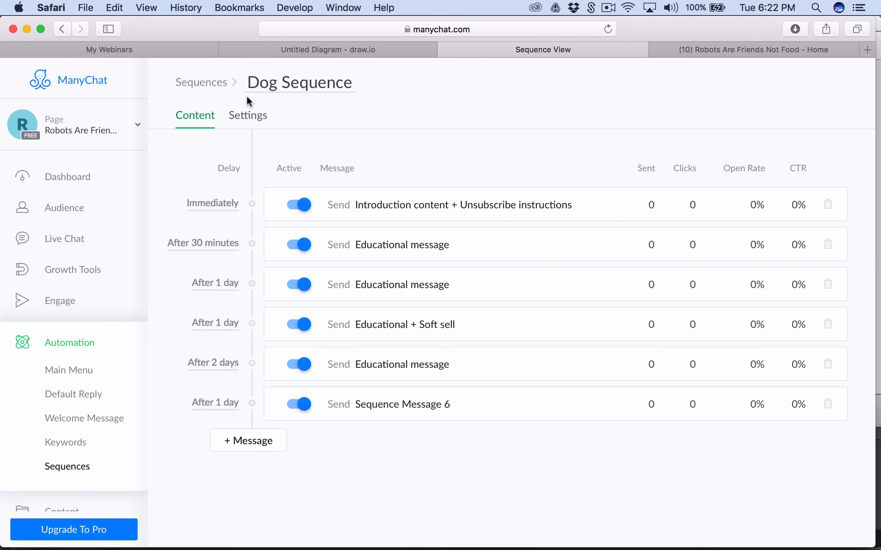
click(202, 82)
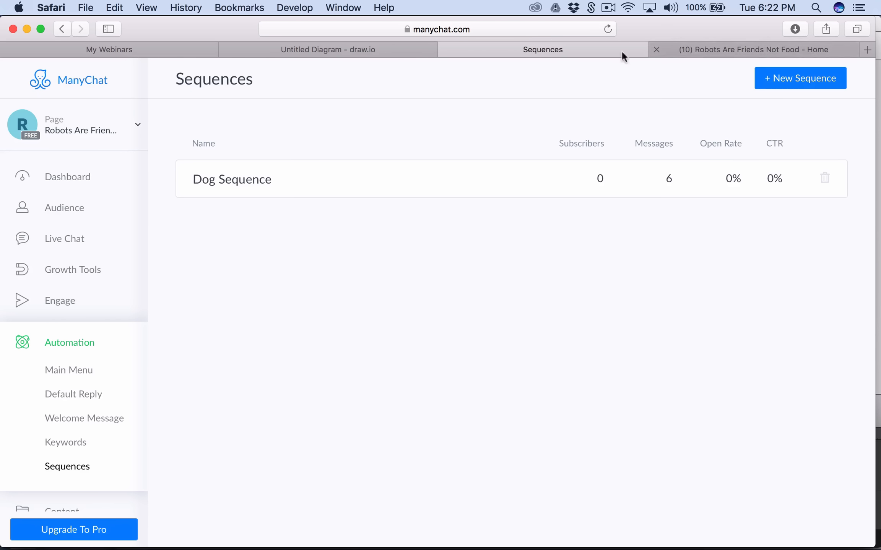
- Post the comment "collar" on the Facebook page's dog collar post and reload the page
click(708, 47)
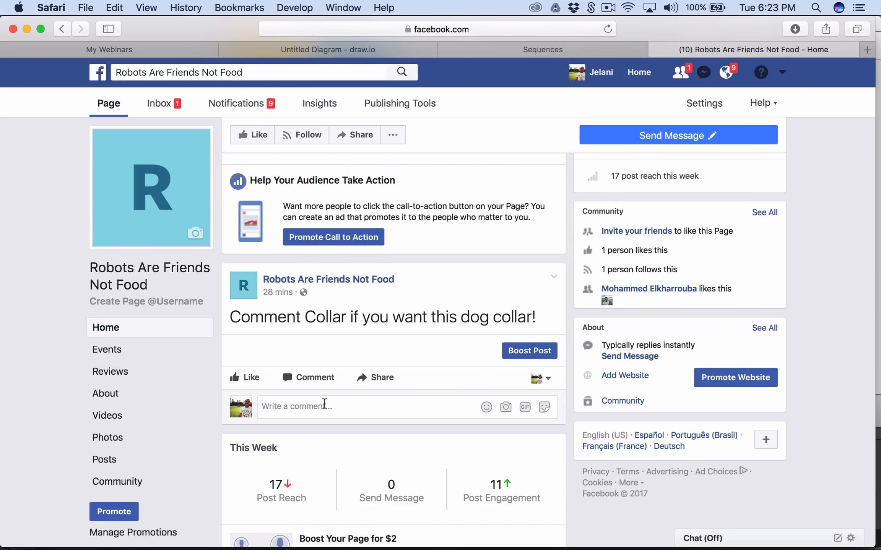
click(324, 404)
text(collar)
key(Return)
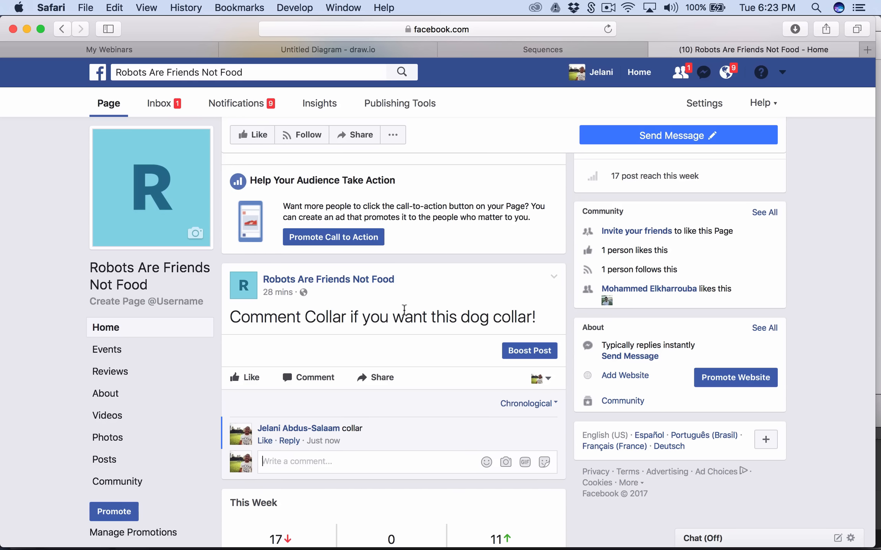
click(606, 30)
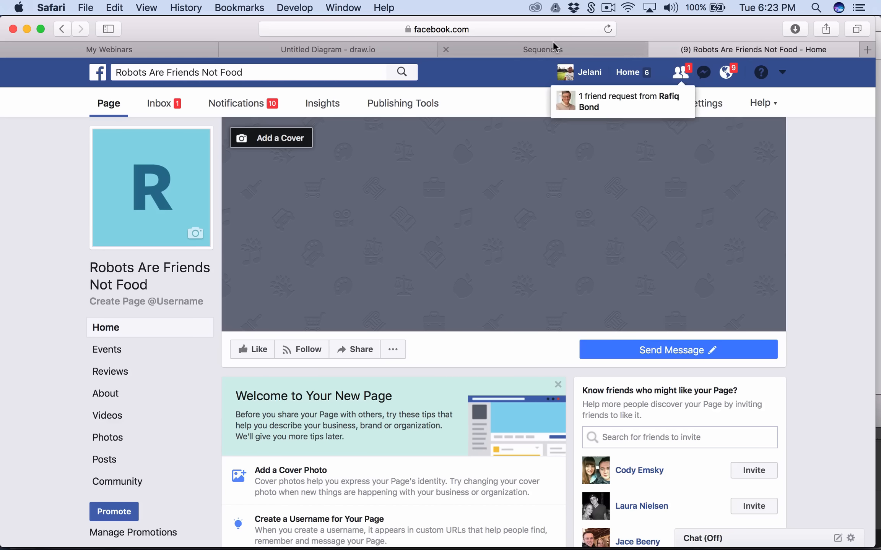
- Refresh the bot's Facebook permissions in the ManyChat general settings
click(517, 47)
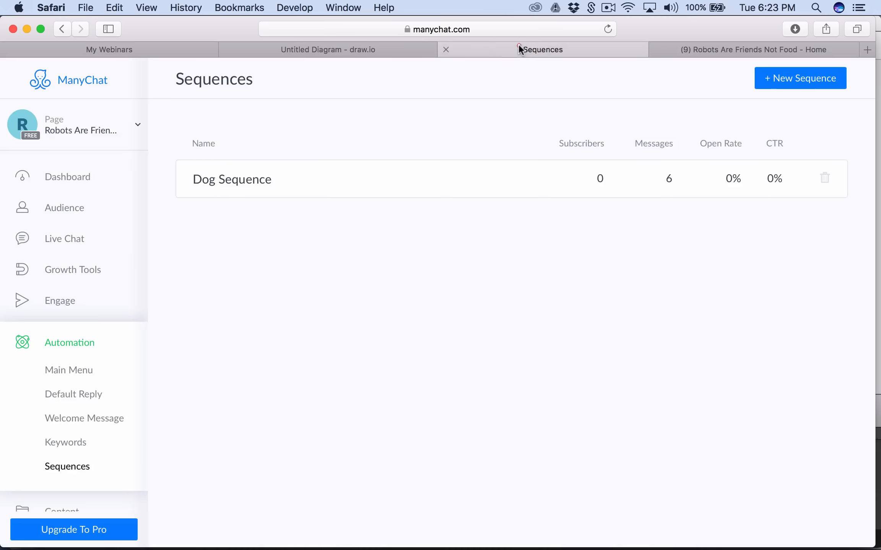
scroll(69, 482, down, 5)
click(61, 424)
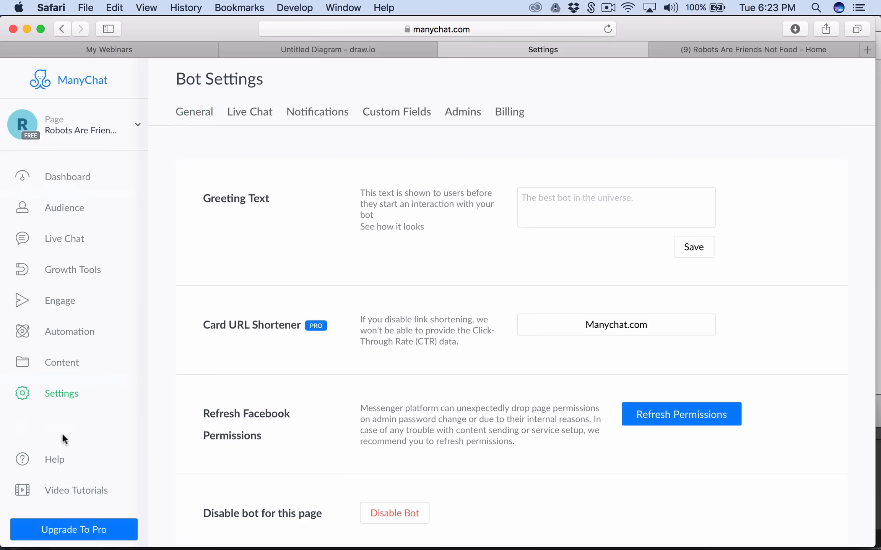
scroll(444, 386, down, 2)
click(664, 398)
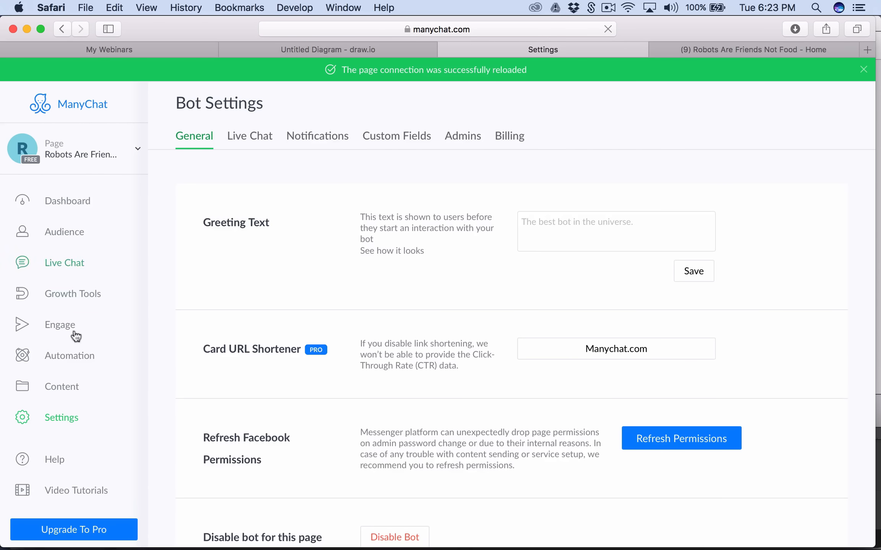
- Examine Growth Tool #9's tracked post, trigger keywords, auto-response and opt-in settings
click(80, 292)
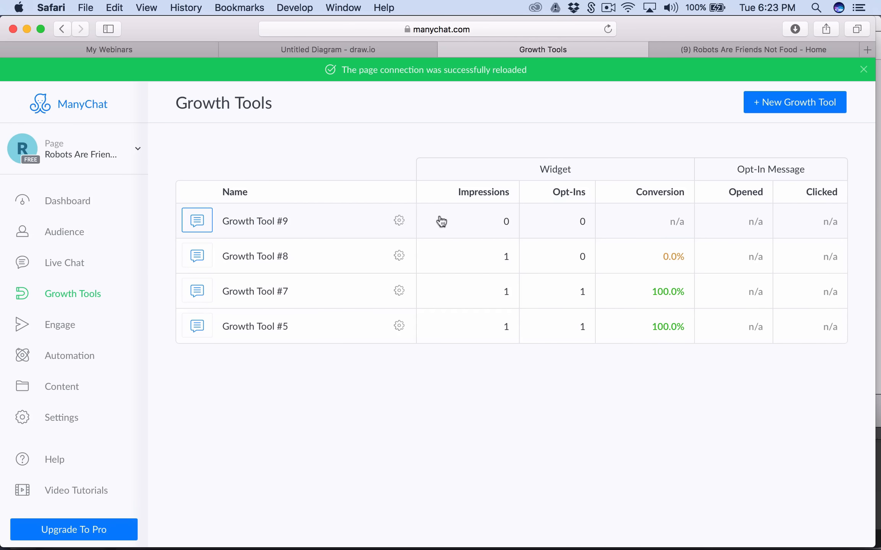
click(349, 230)
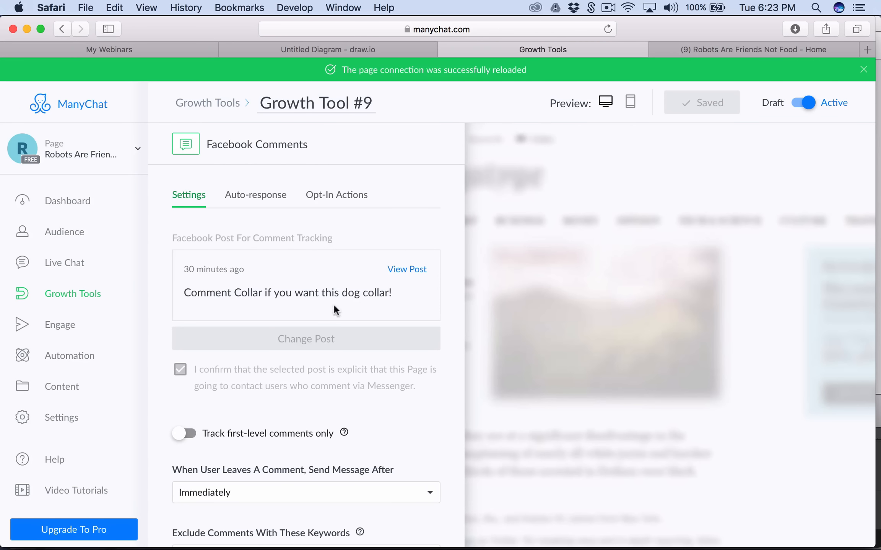
scroll(275, 369, down, 1)
scroll(275, 369, down, 5)
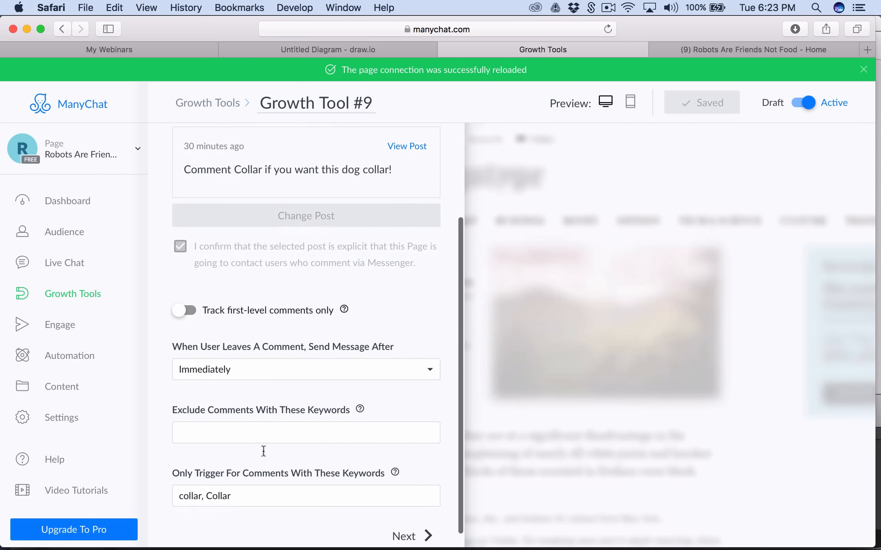
click(245, 494)
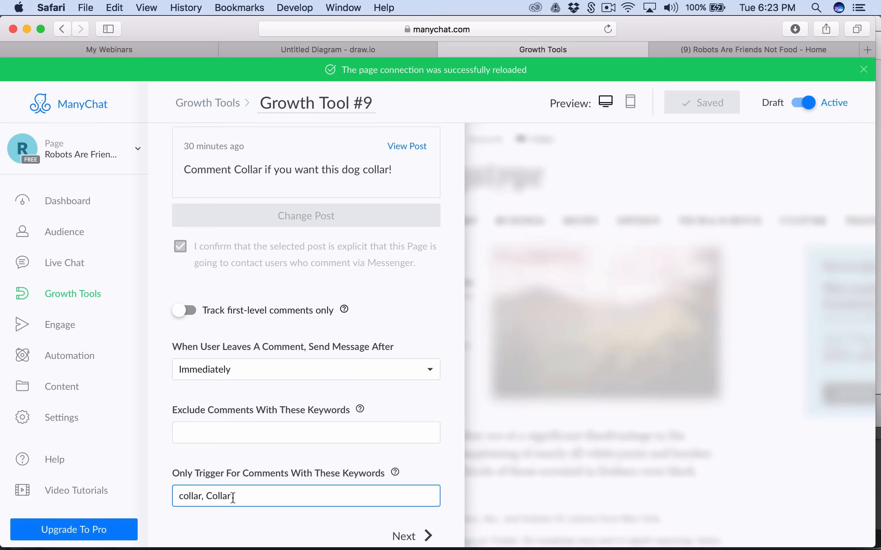
scroll(244, 383, up, 3)
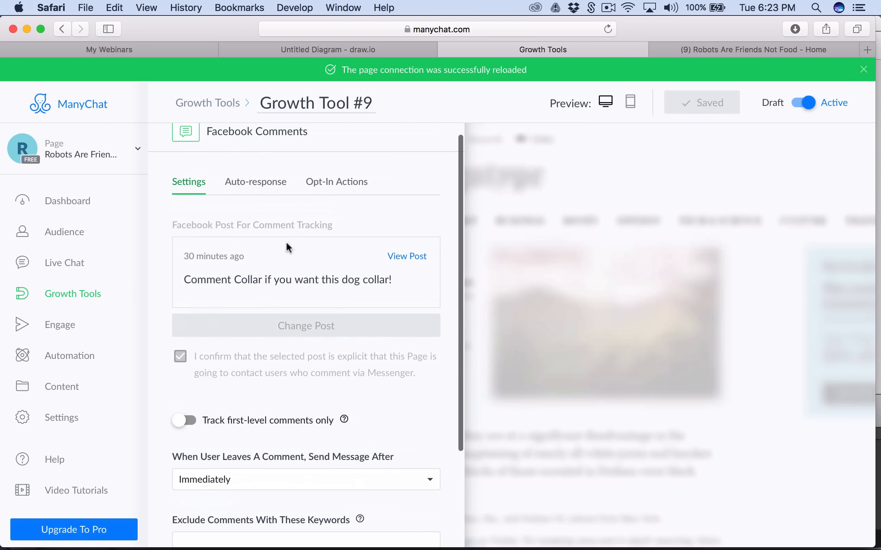
click(266, 191)
click(324, 182)
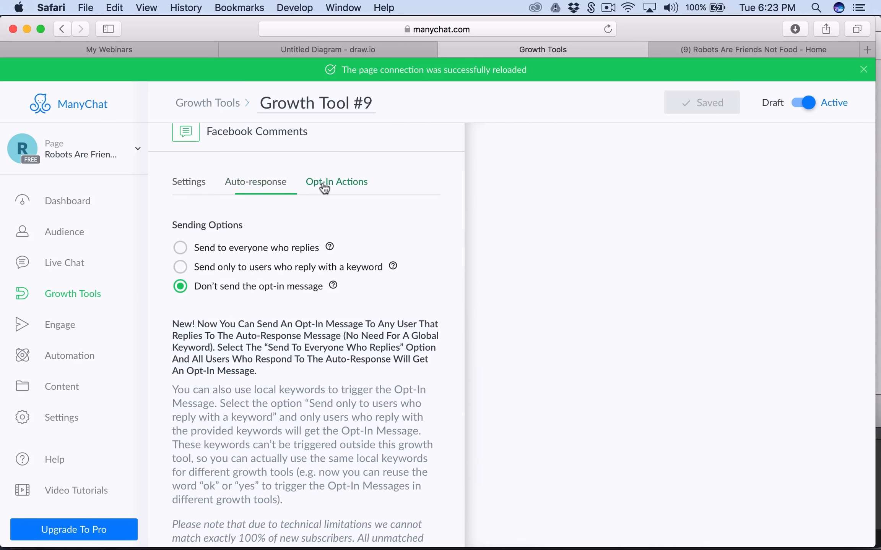
click(229, 179)
click(190, 182)
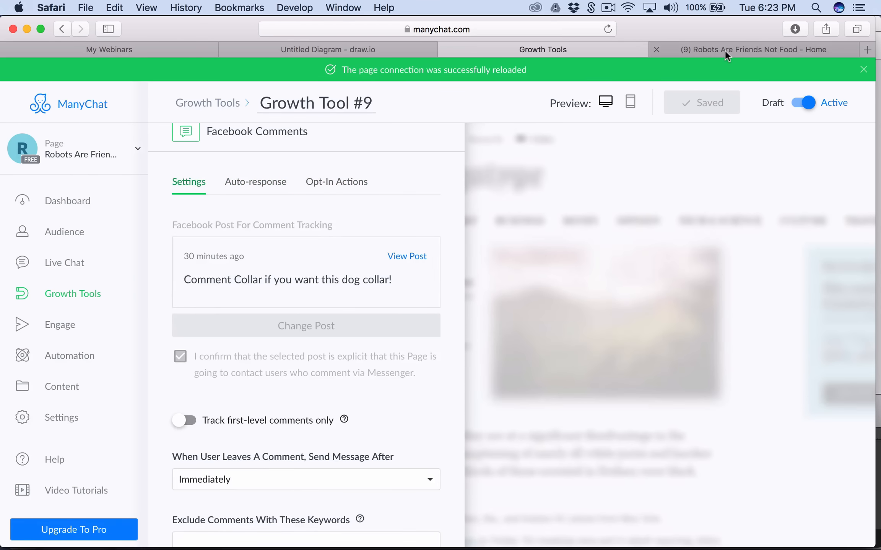
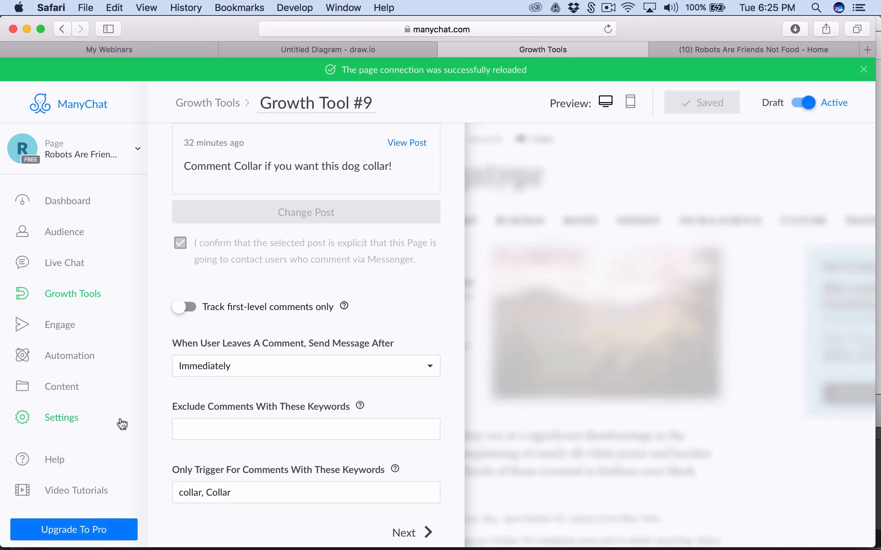
- Reopen the ManyChat settings and sign in with Facebook to renew the bot's page permissions
click(72, 414)
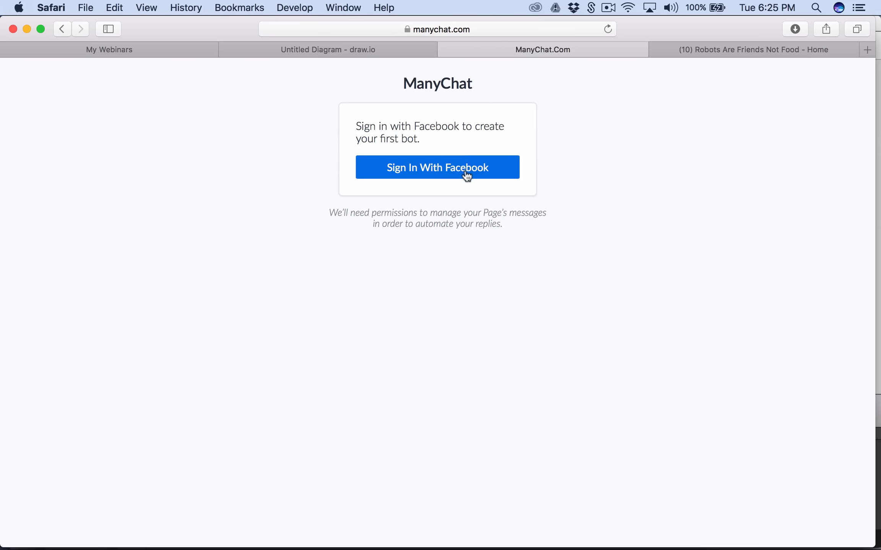
click(465, 170)
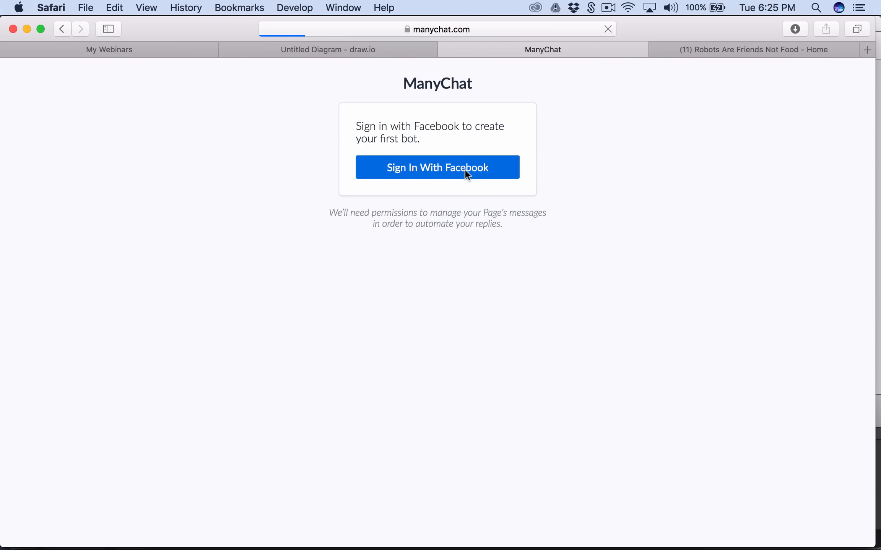
- Check the recent Messenger messages on the Facebook page, reload it, and look back at ManyChat's Main Menu
click(700, 48)
click(703, 72)
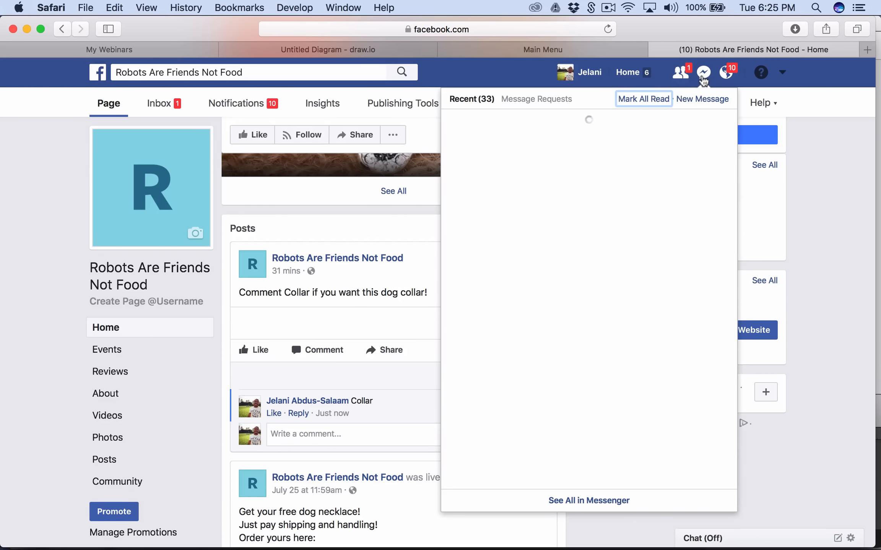
click(705, 73)
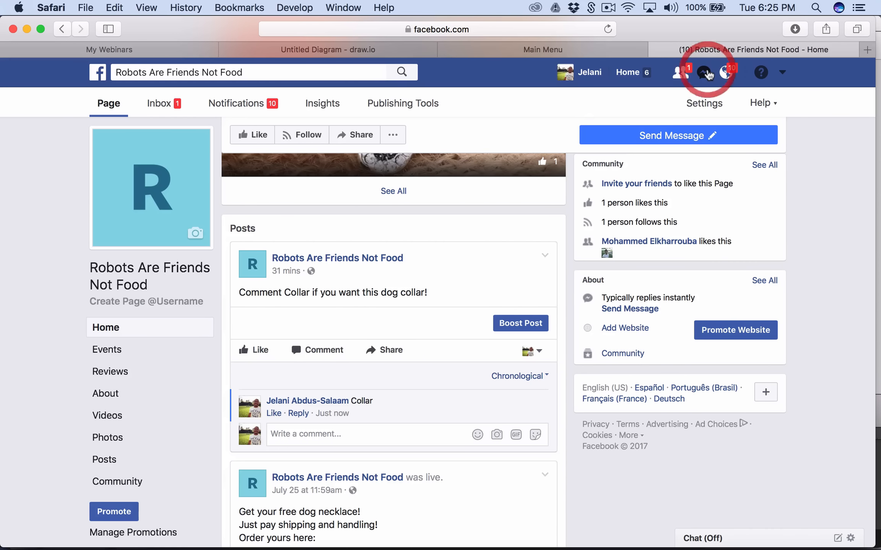
click(608, 29)
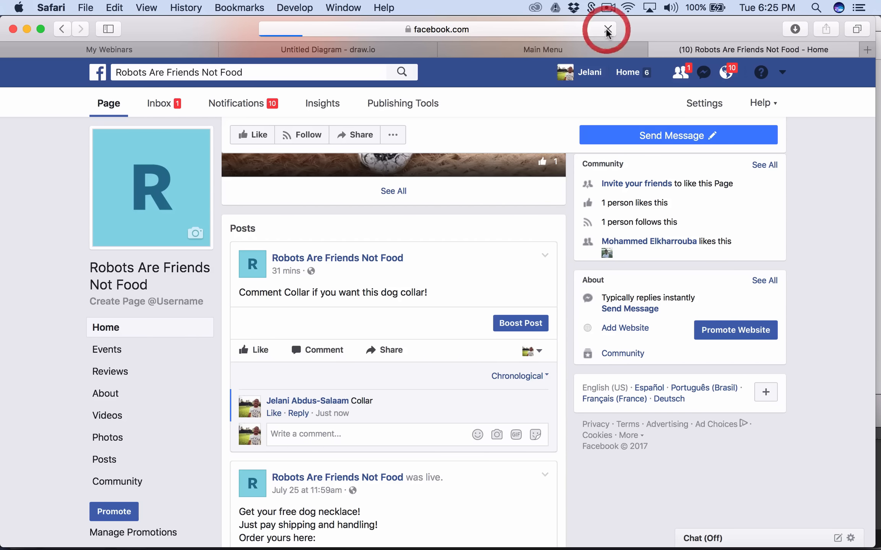
click(597, 54)
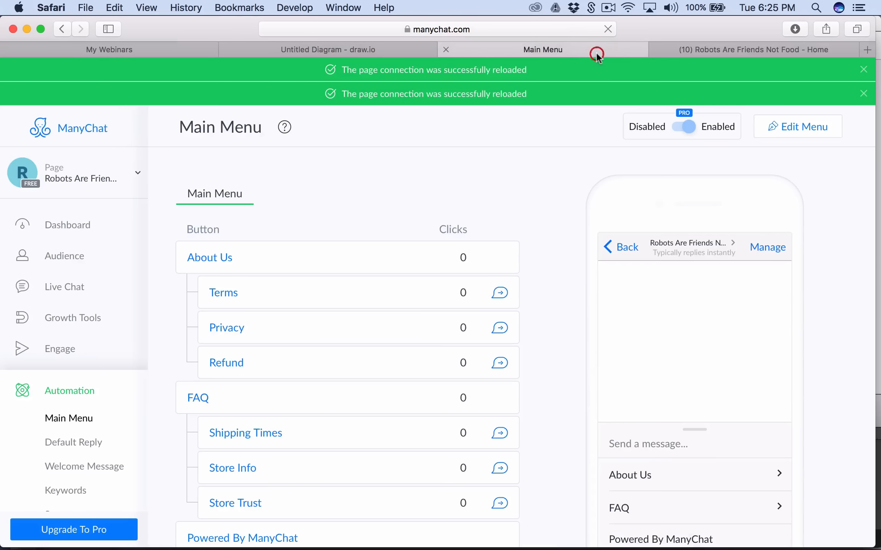
click(750, 47)
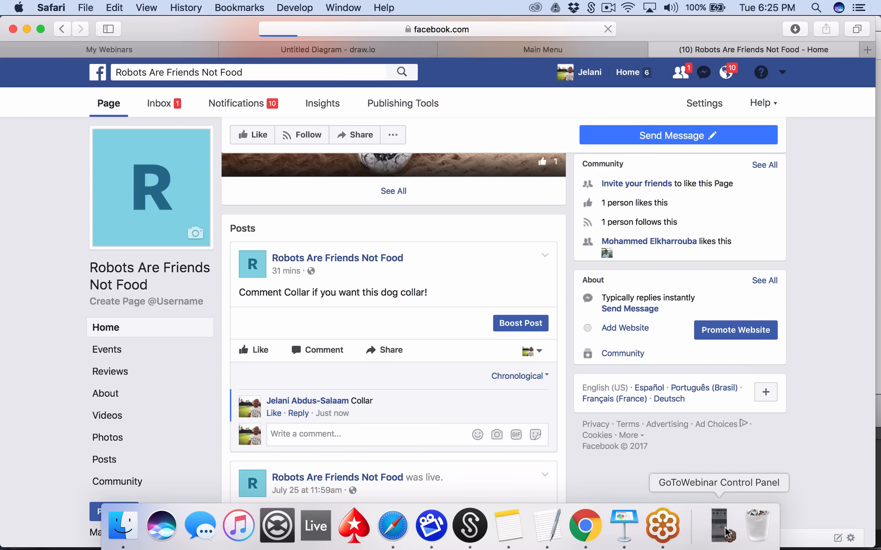
- Switch to the GoToWebinar Control Panel, review the attendees' questions, and minimize the panel
click(718, 526)
scroll(722, 307, down, 3)
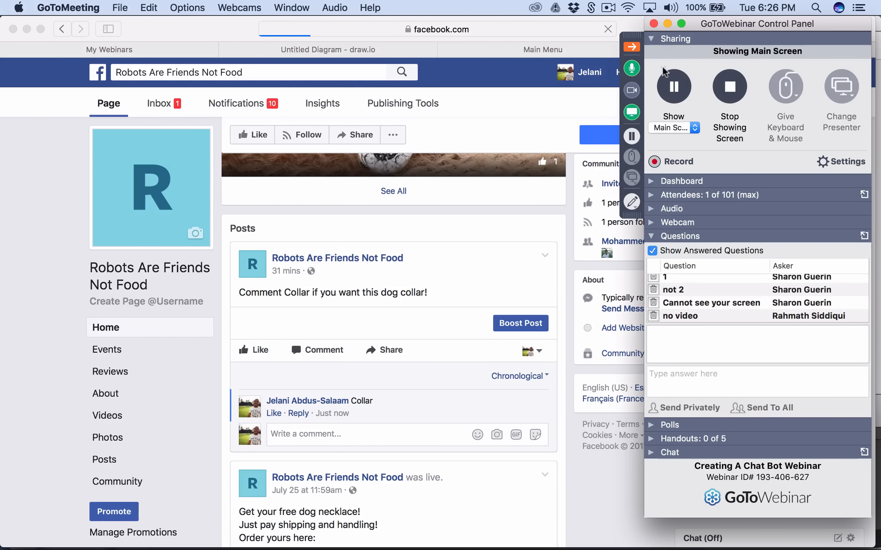
click(667, 23)
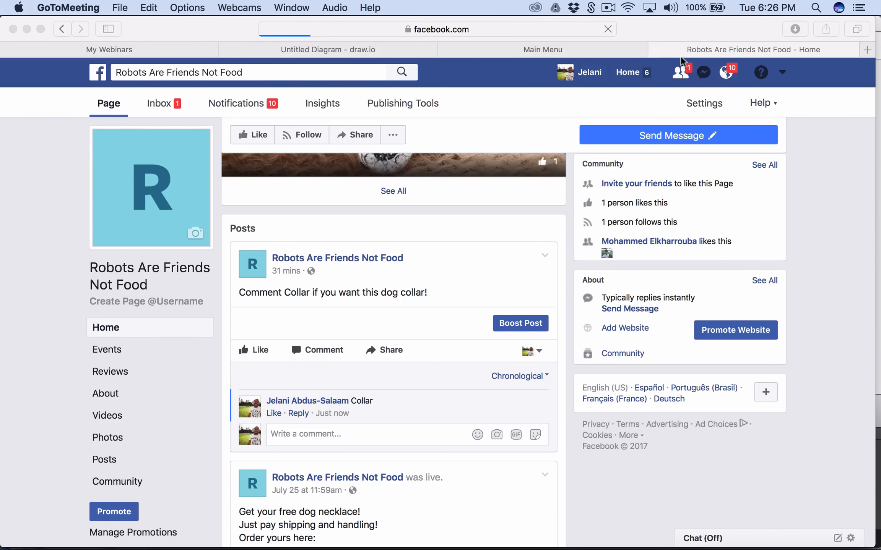
- Reload the Facebook page and open the Messenger conversation with Robots Are Friends Not Food
click(609, 29)
click(610, 29)
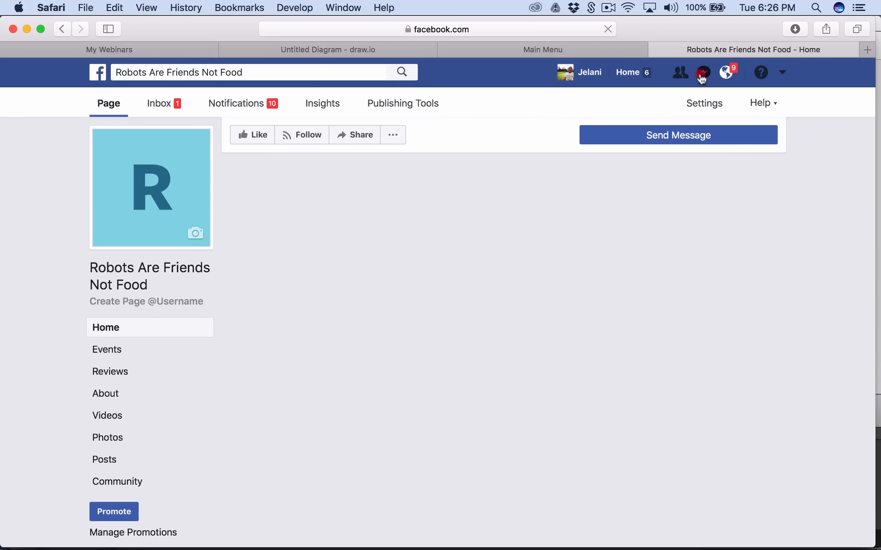
click(702, 73)
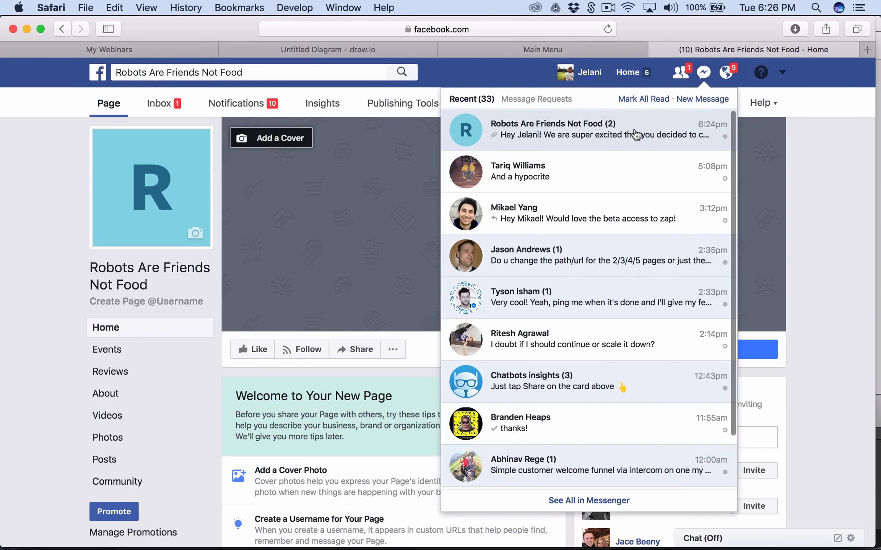
click(635, 135)
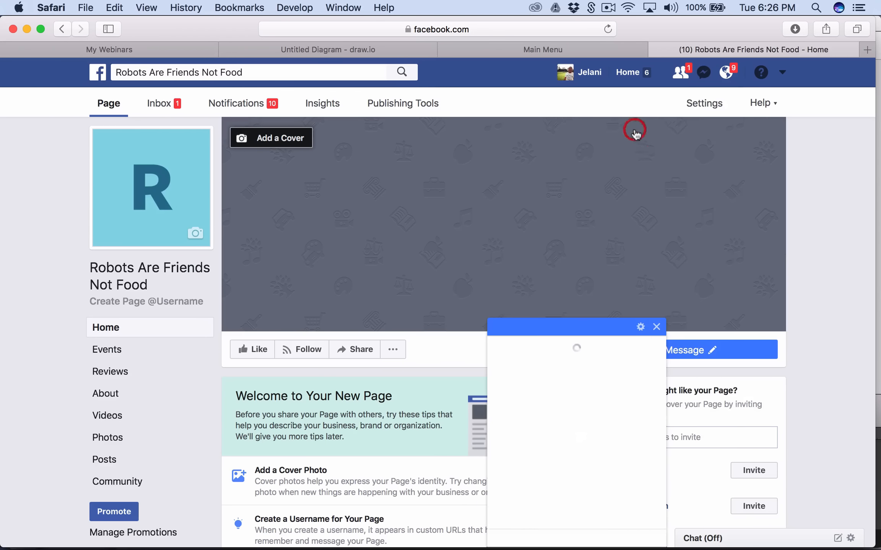
- Read through the bot's dog collar message and reply "Dog" in the chat
scroll(587, 415, up, 10)
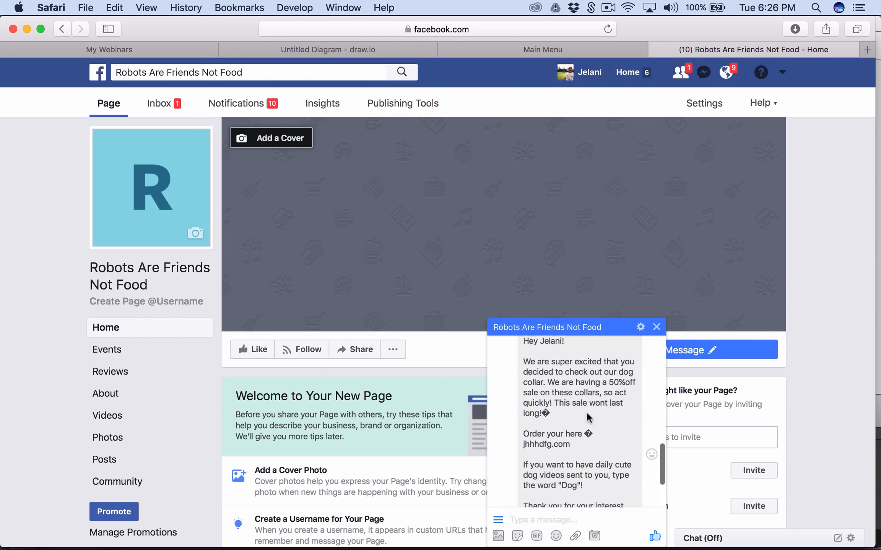
scroll(586, 416, down, 6)
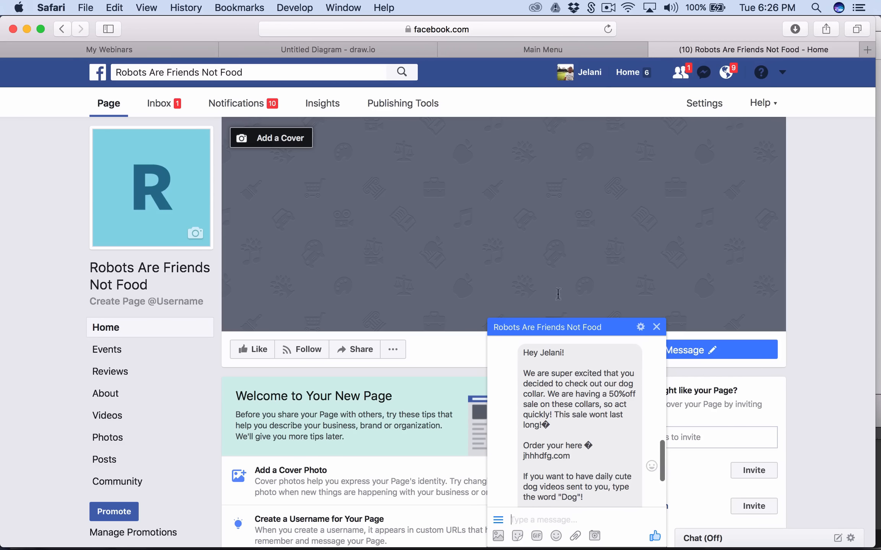
scroll(570, 383, down, 5)
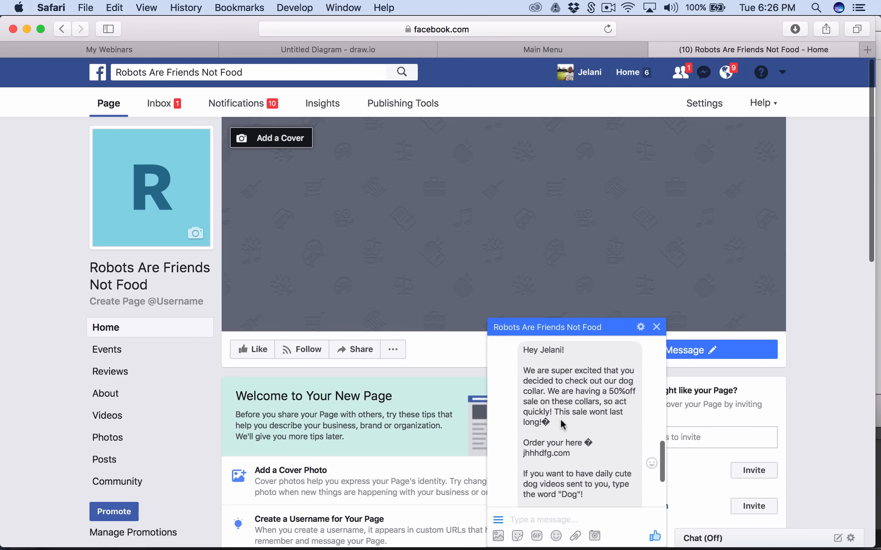
scroll(560, 420, up, 5)
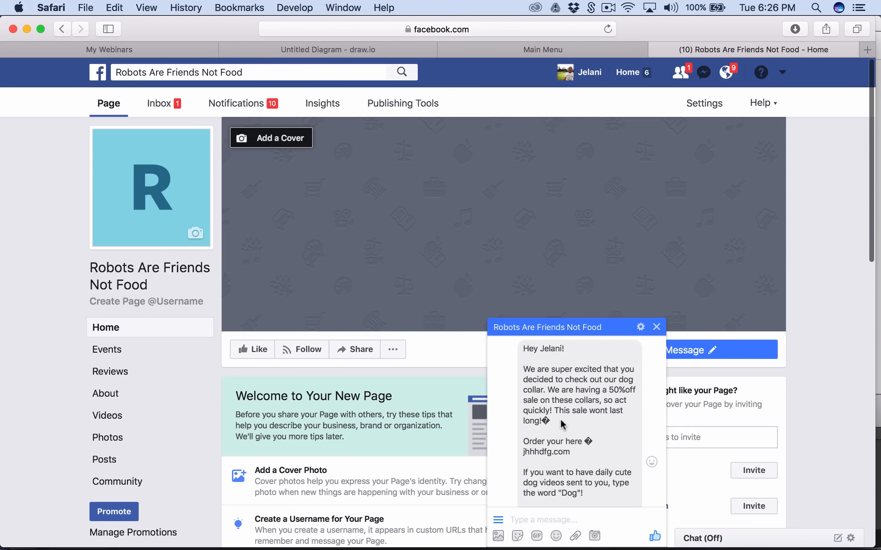
scroll(560, 424, down, 3)
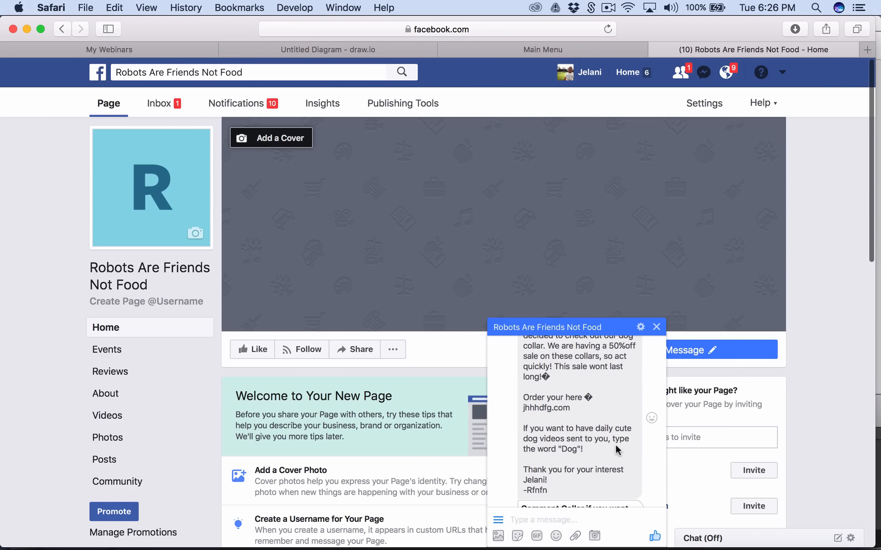
scroll(615, 447, down, 3)
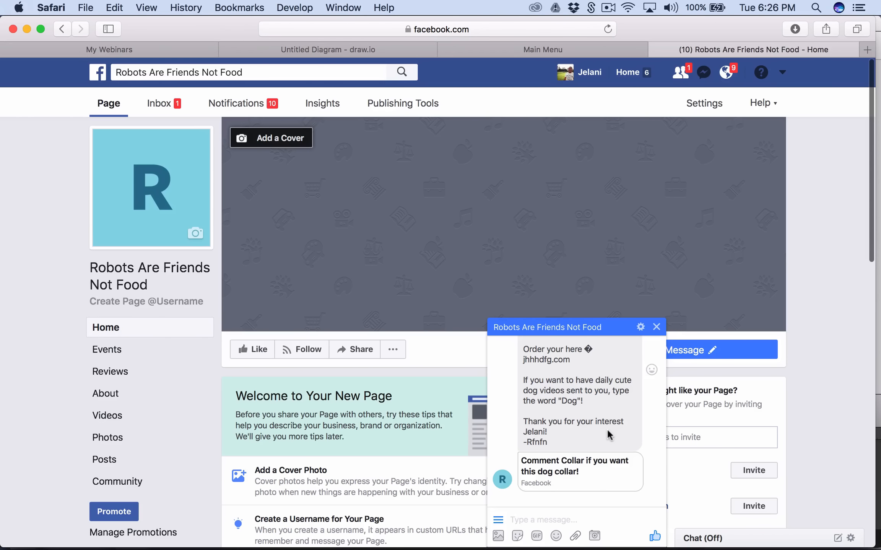
text(Dog)
key(Return)
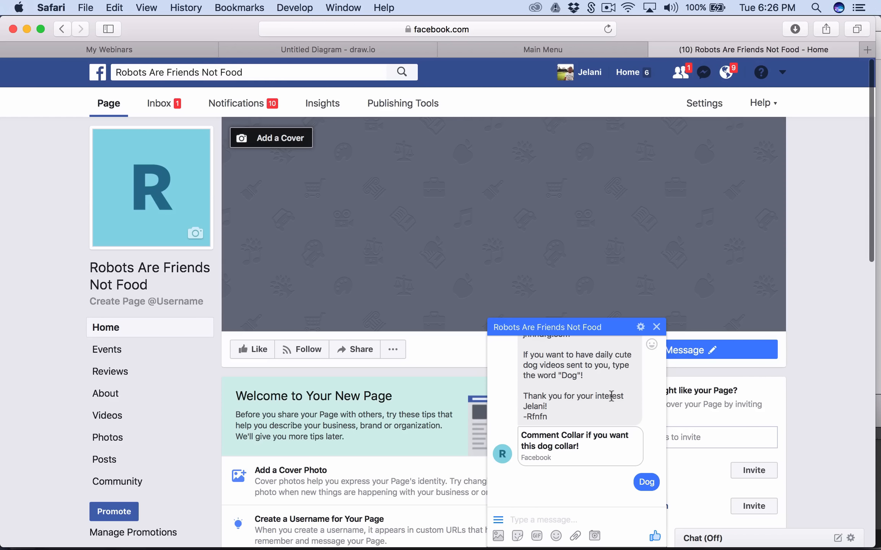
- Switch to ManyChat and check the actions attached to the "Dog or dog" keyword rule
click(576, 49)
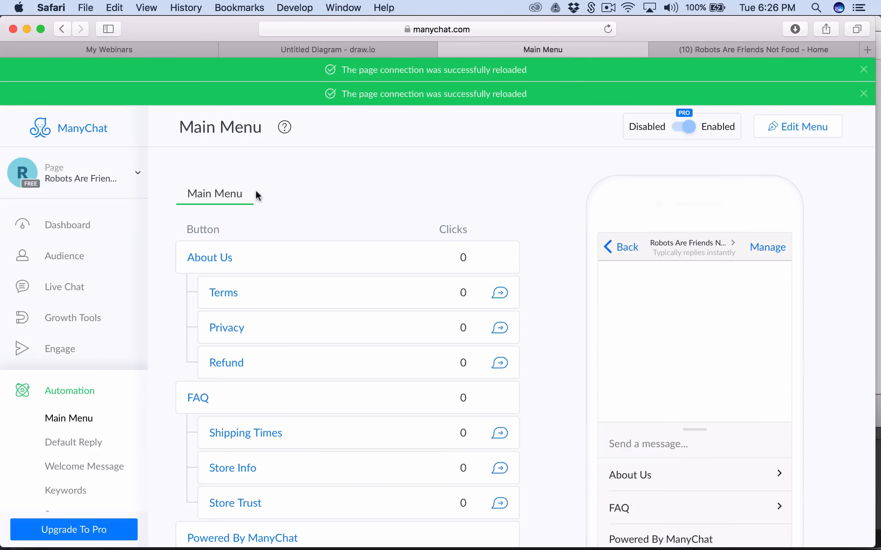
scroll(71, 406, down, 5)
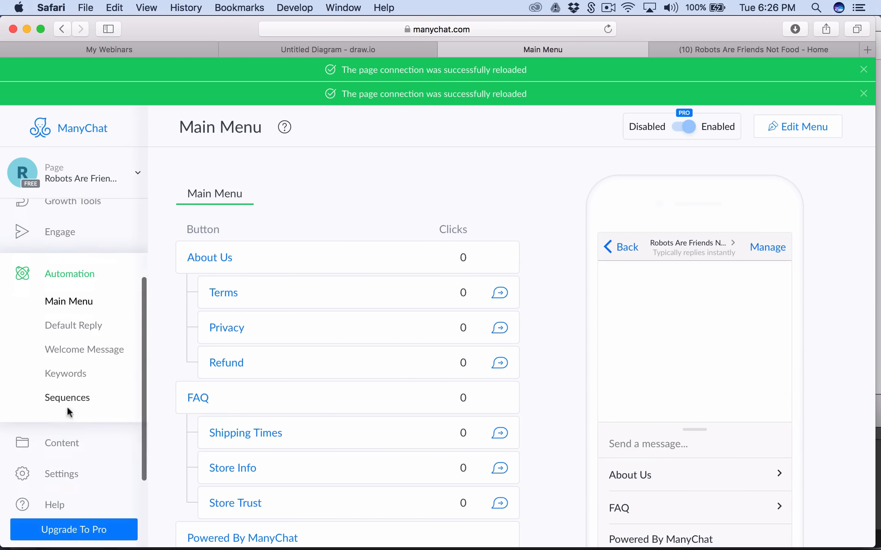
click(68, 377)
click(777, 370)
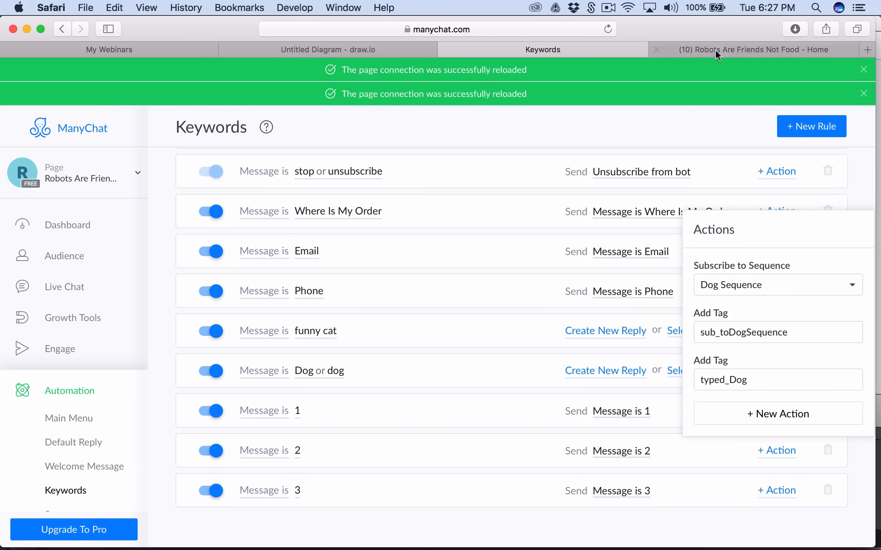
click(688, 129)
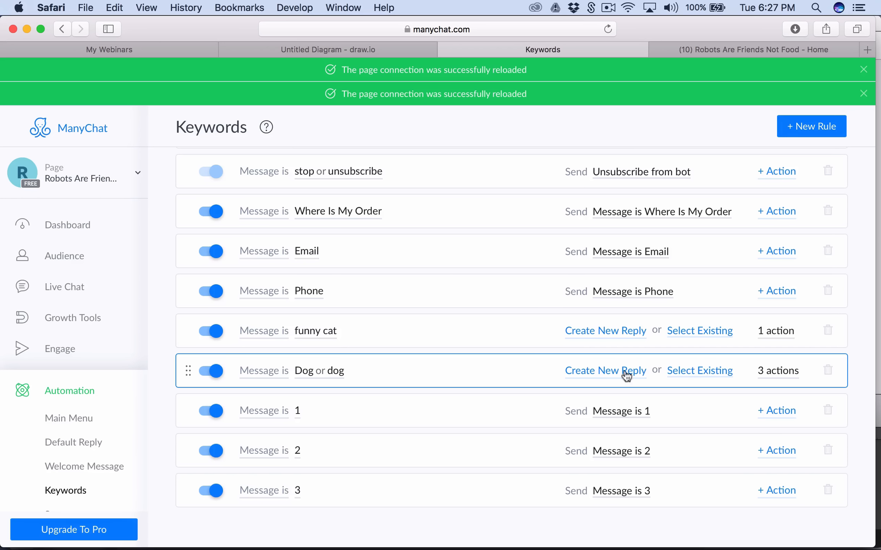
- Compare Dog Sequence's "Introduction content + Unsubscribe instructions" message with the bot's reply in the Facebook chat
scroll(74, 468, down, 3)
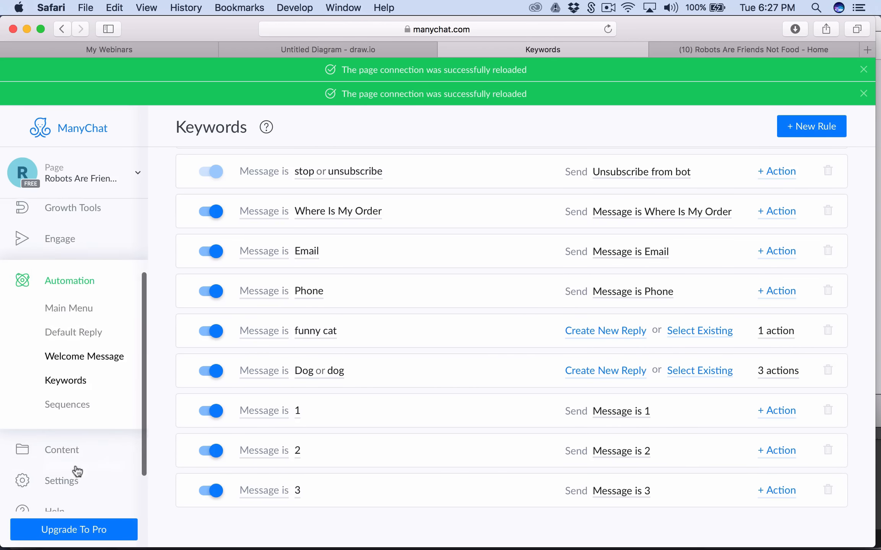
click(70, 406)
click(753, 49)
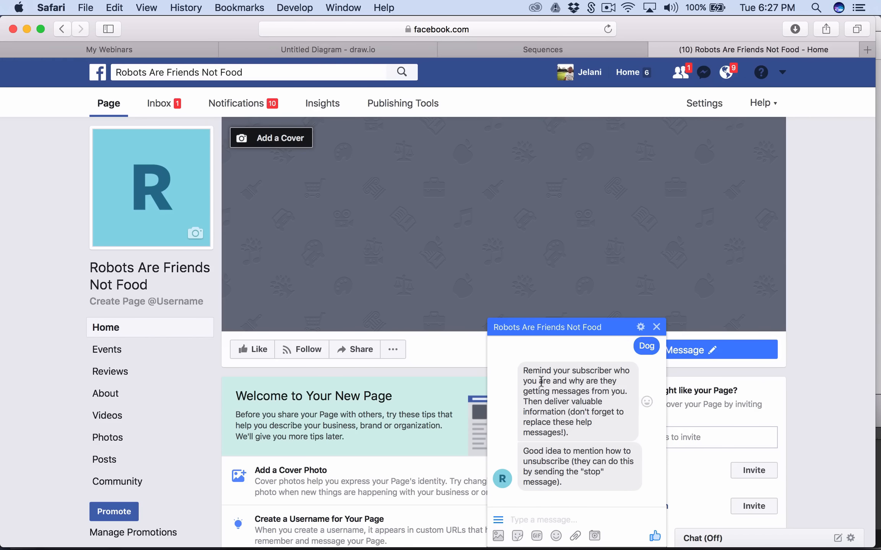
click(607, 46)
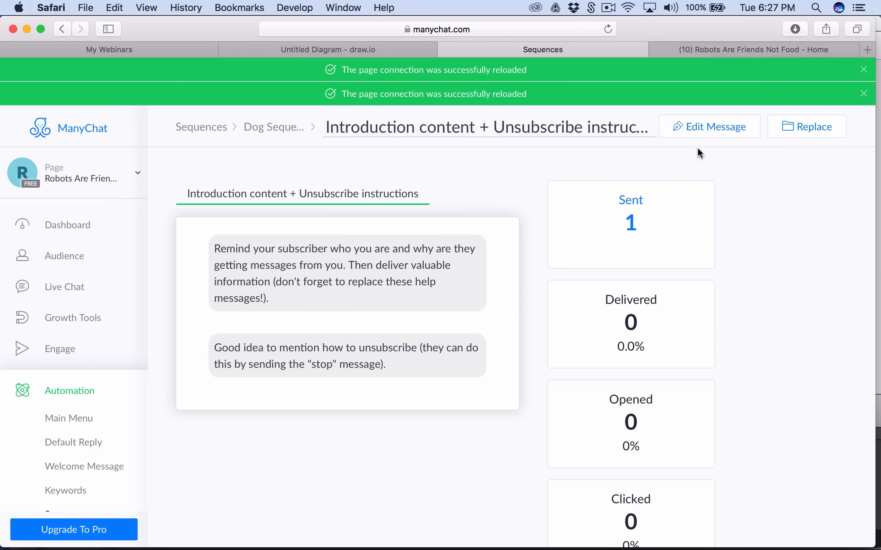
click(707, 126)
click(728, 51)
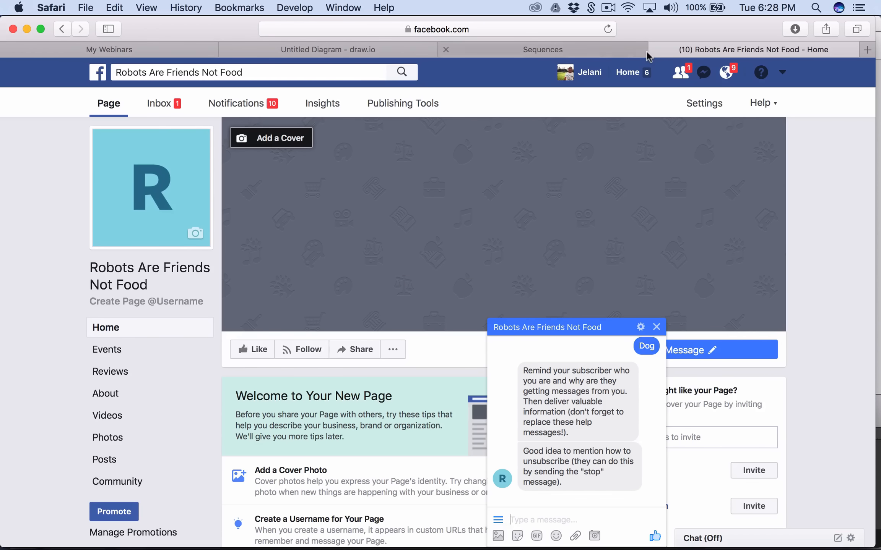
click(609, 52)
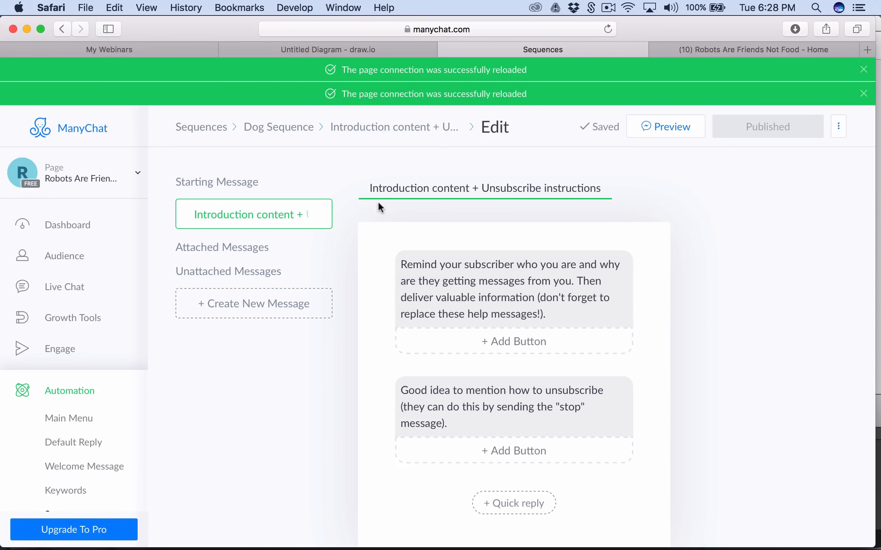
click(446, 295)
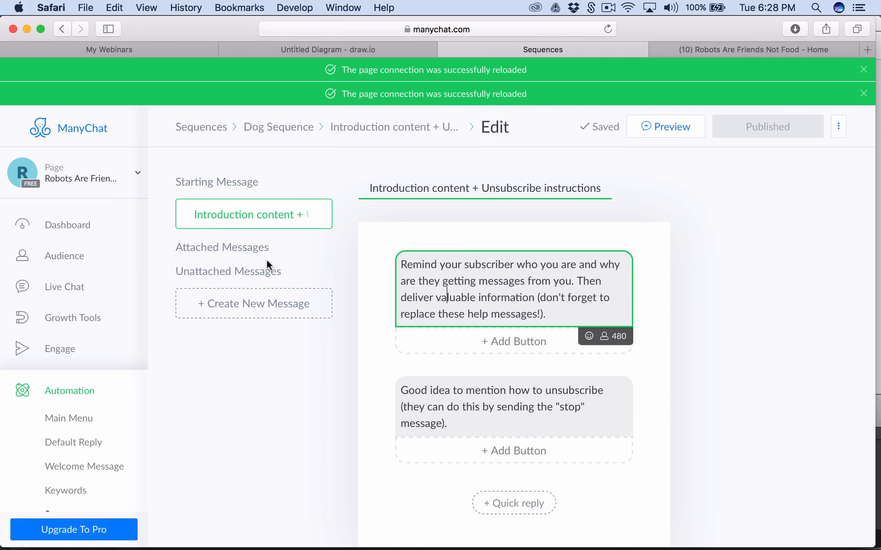
- Return to the list of sequences and review the messages and delivery statistics of Dog Sequence
scroll(85, 368, down, 3)
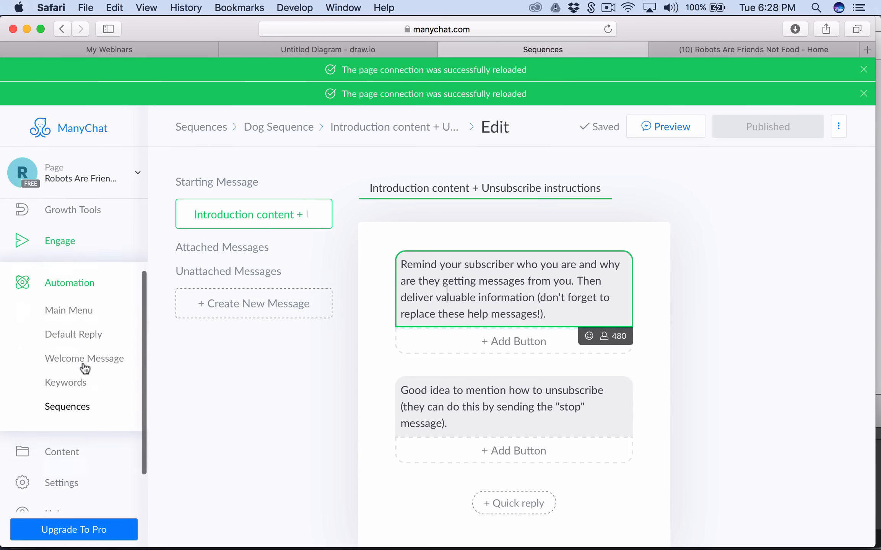
click(55, 407)
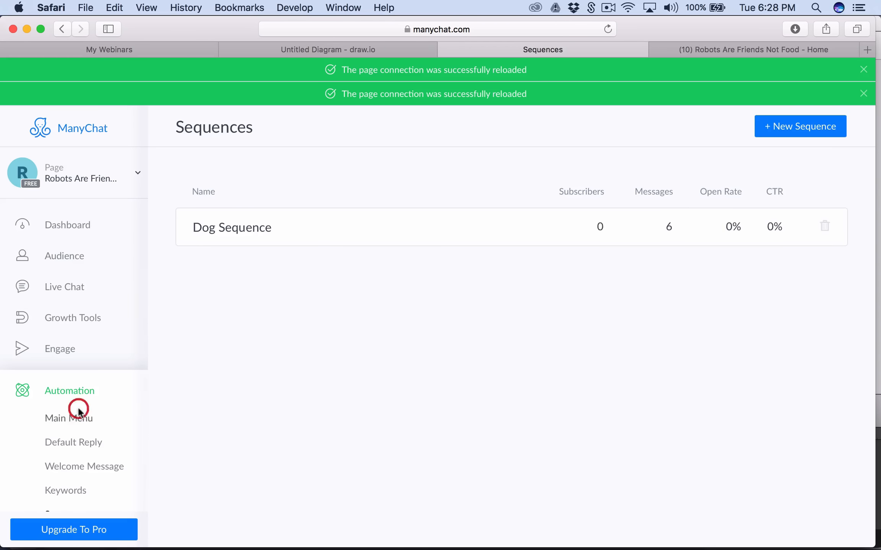
click(597, 226)
scroll(213, 304, down, 1)
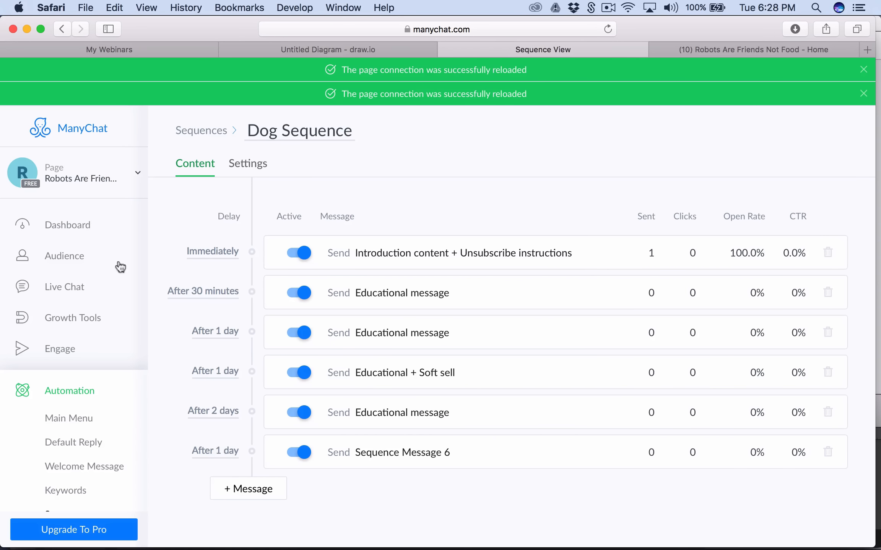
- Open the subscriber's profile from the bot's audience list
click(88, 258)
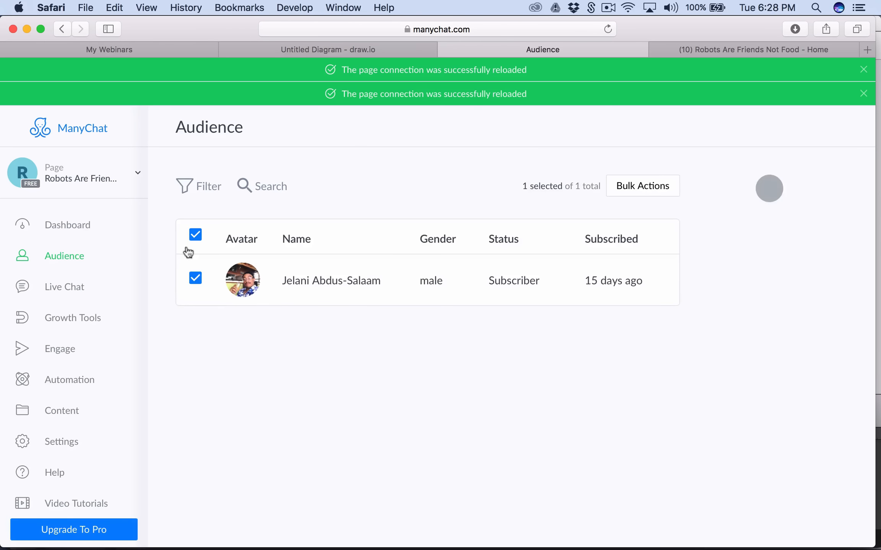
click(337, 283)
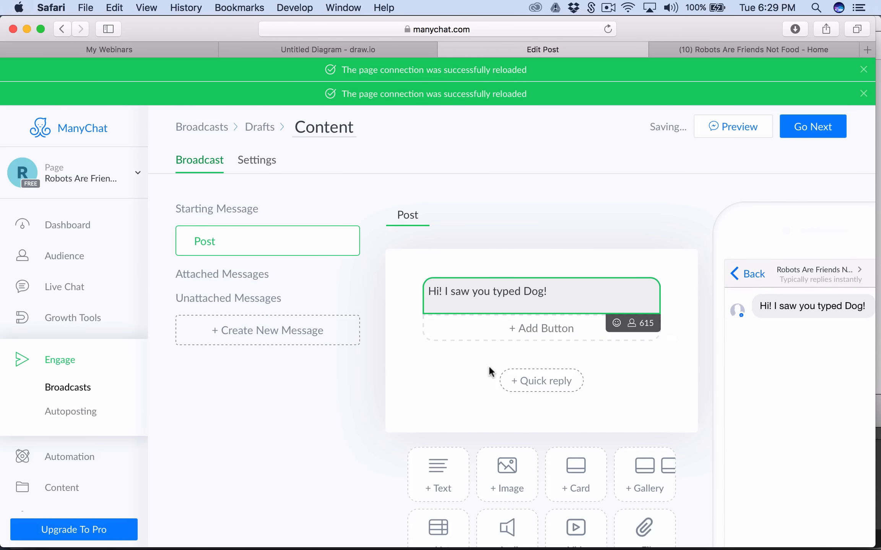
- Add an image block to the broadcast content and set the message type to Promotional Broadcast
scroll(496, 401, down, 1)
click(519, 466)
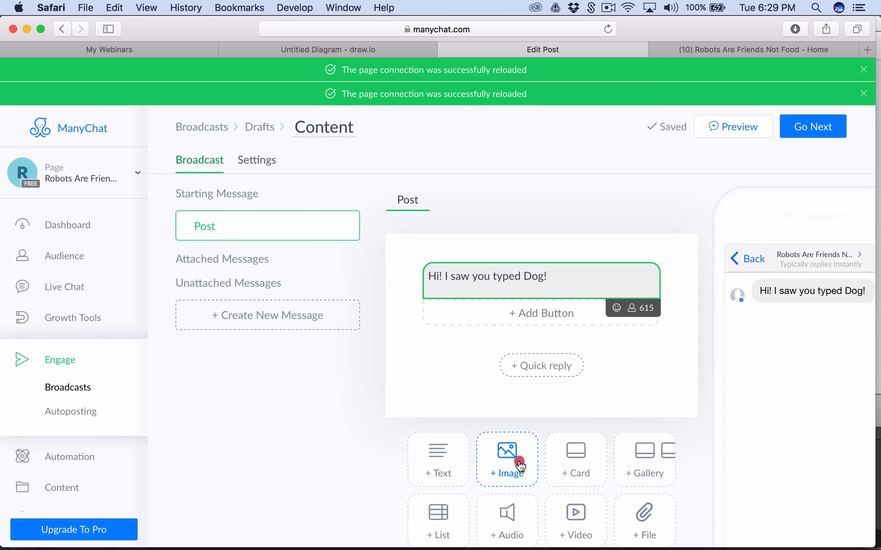
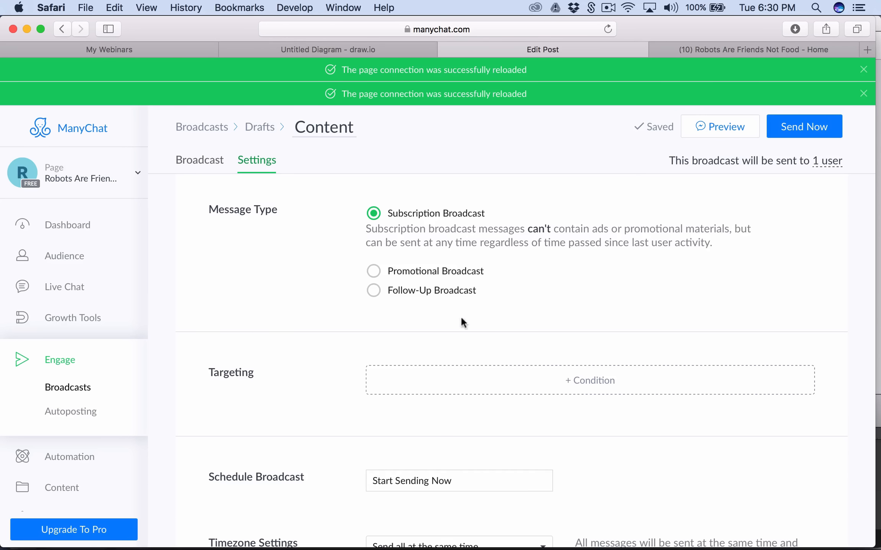
click(420, 274)
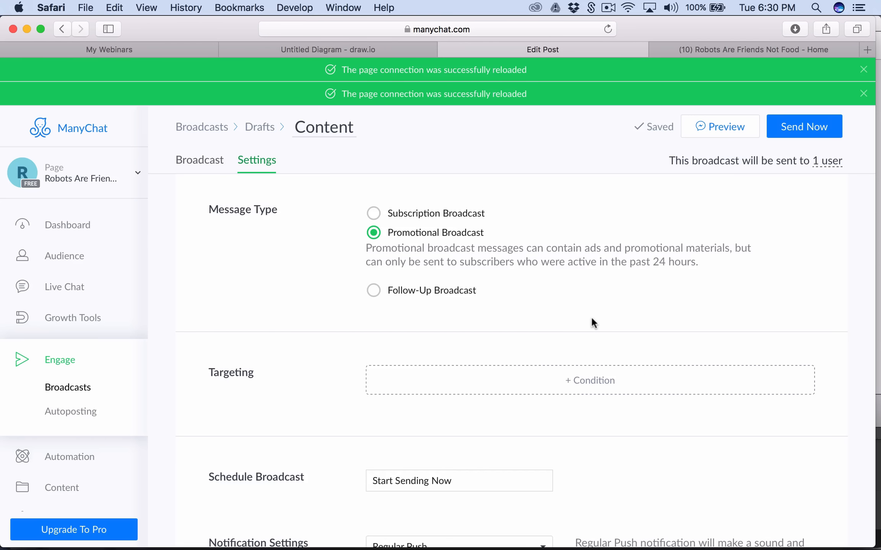
- Target the broadcast only at users whose Tag is typed_Dog, and send it now
scroll(591, 317, down, 3)
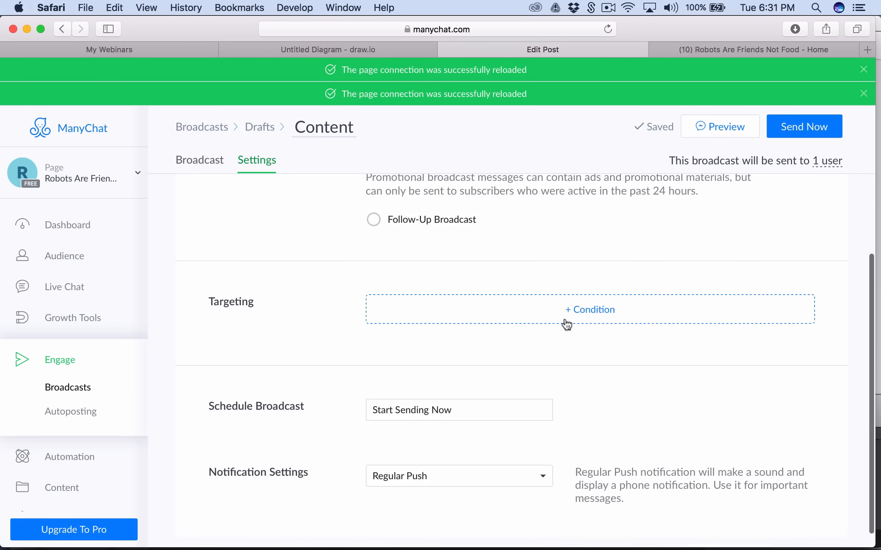
click(566, 315)
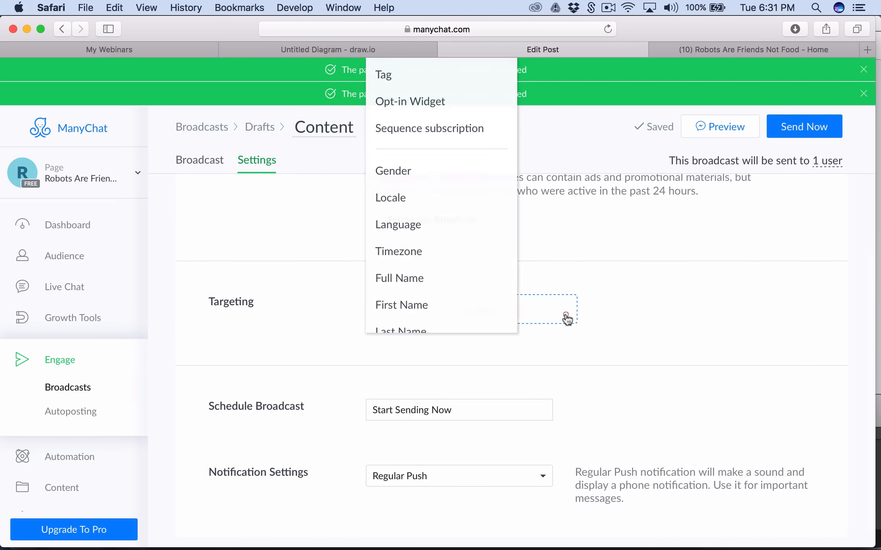
click(418, 81)
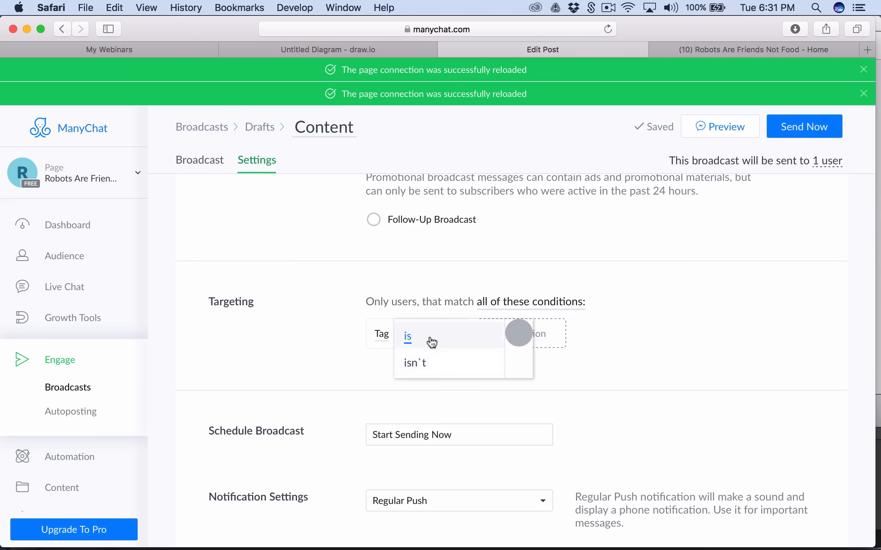
click(518, 337)
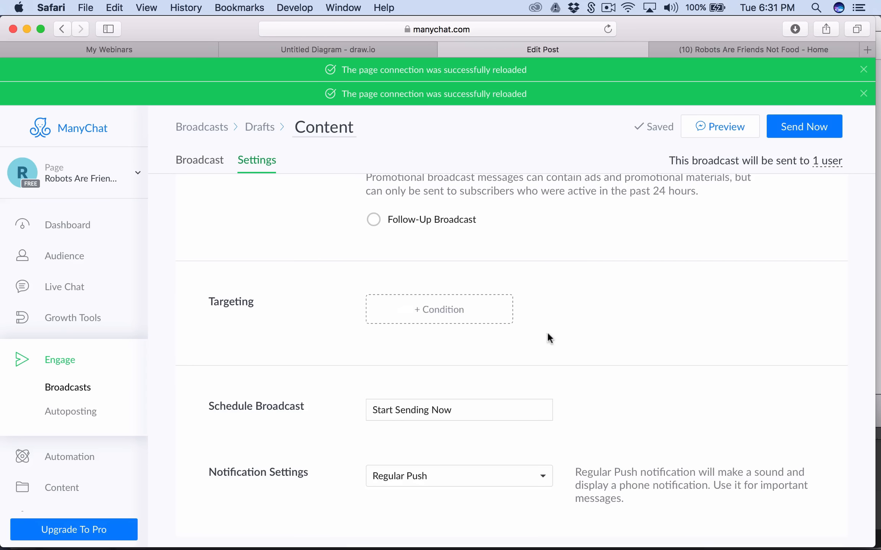
click(584, 311)
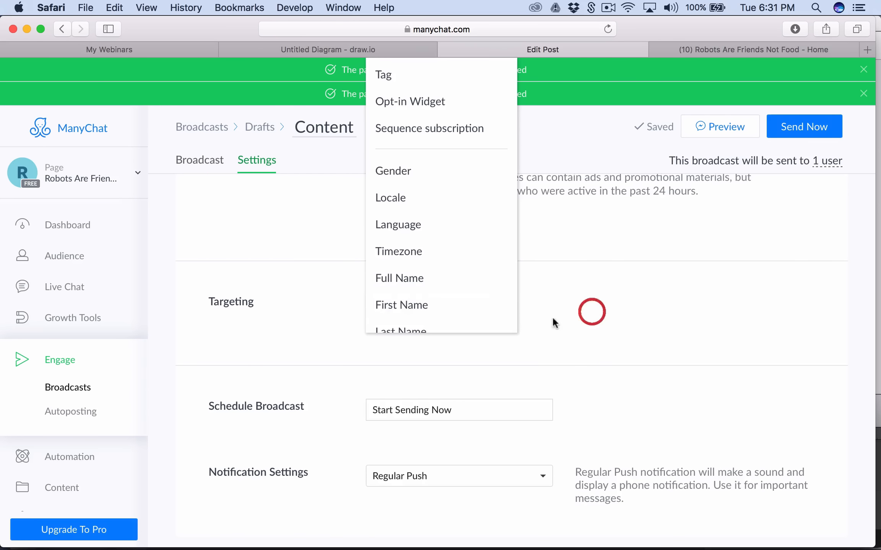
click(426, 79)
click(560, 367)
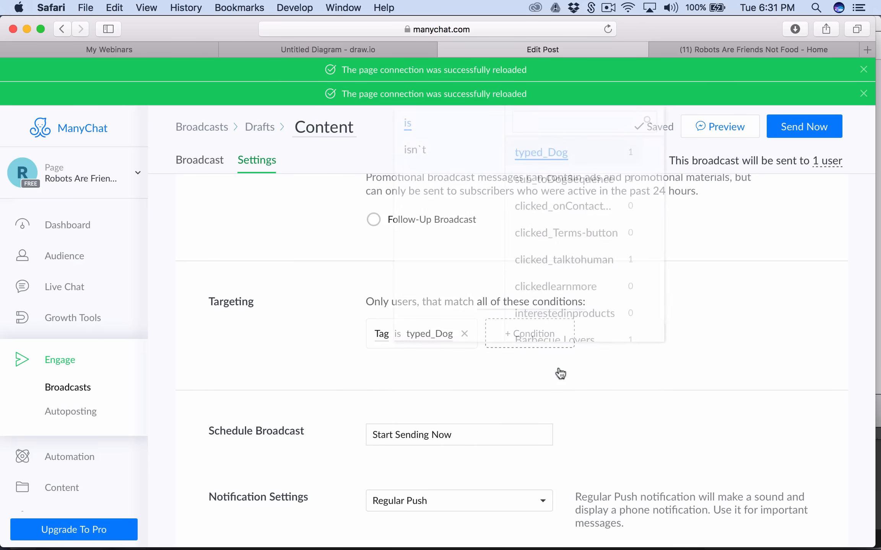
scroll(641, 359, down, 2)
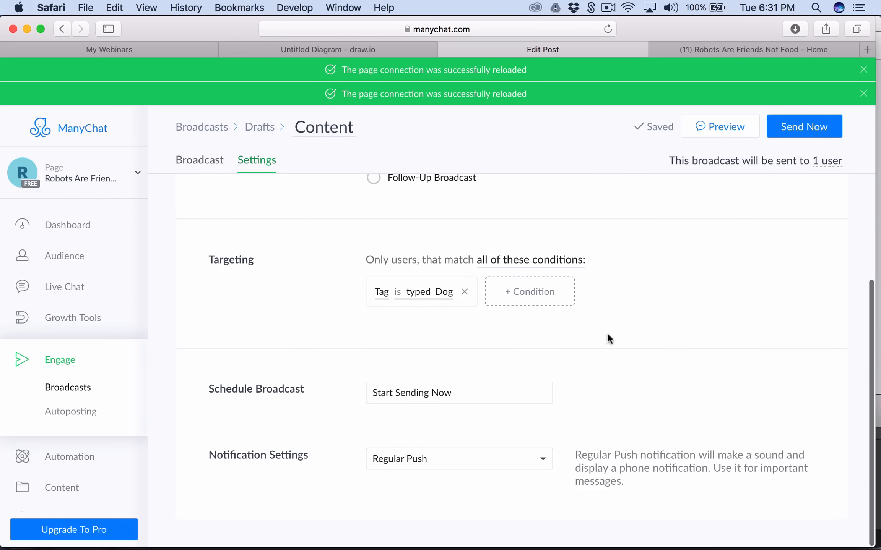
click(798, 130)
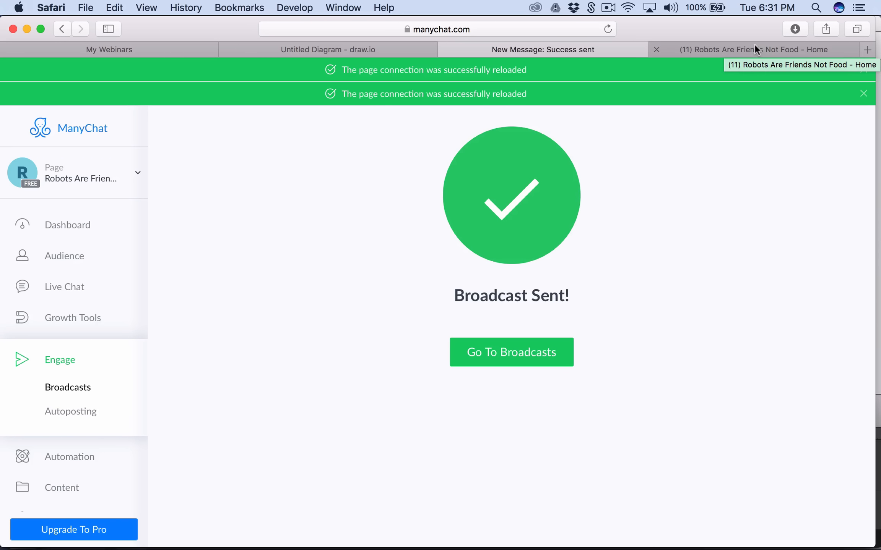
- Check the Facebook chat for the broadcast, and review the list of broadcasts and its history in ManyChat
click(725, 48)
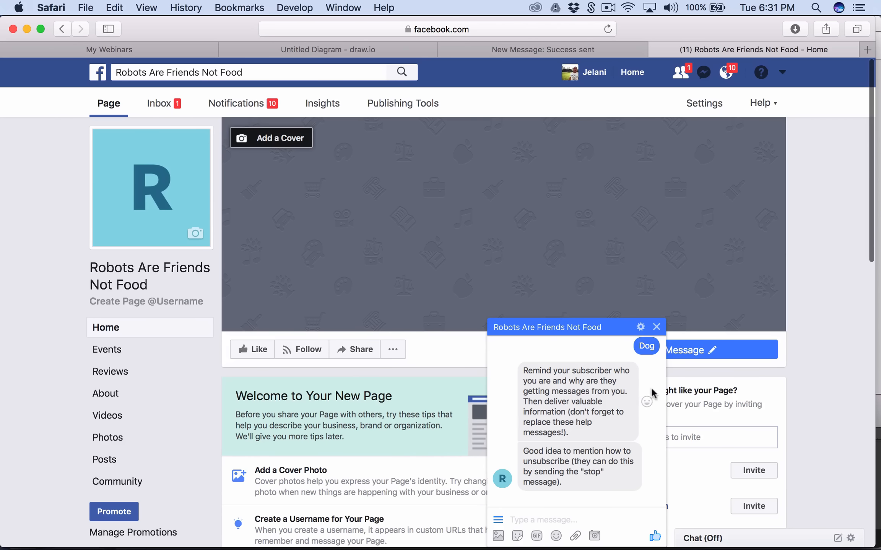
click(625, 51)
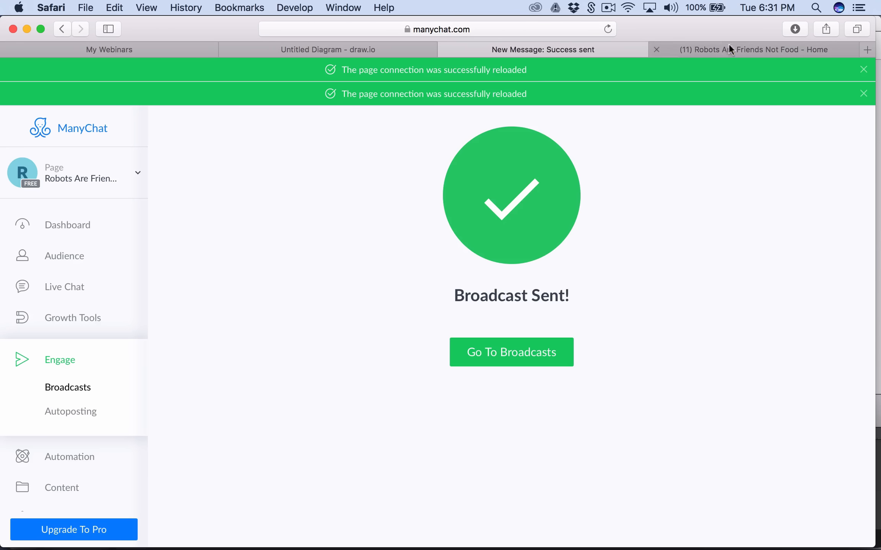
click(503, 363)
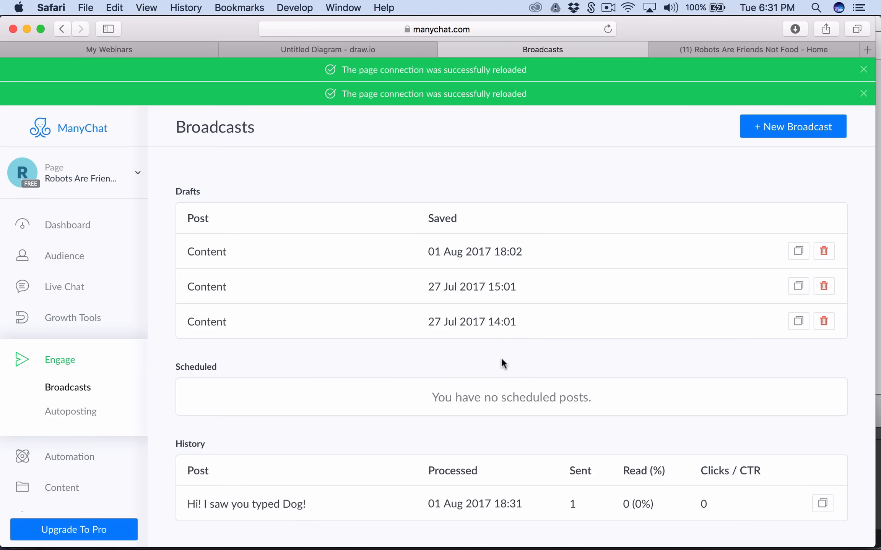
scroll(502, 363, down, 1)
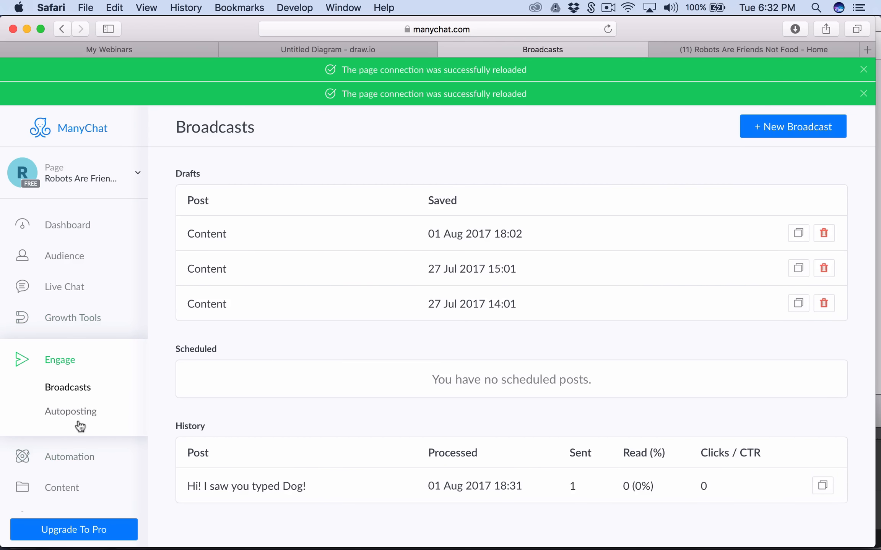
- Review the bot's keyword rules under Automation and check the Facebook chat against them
click(73, 461)
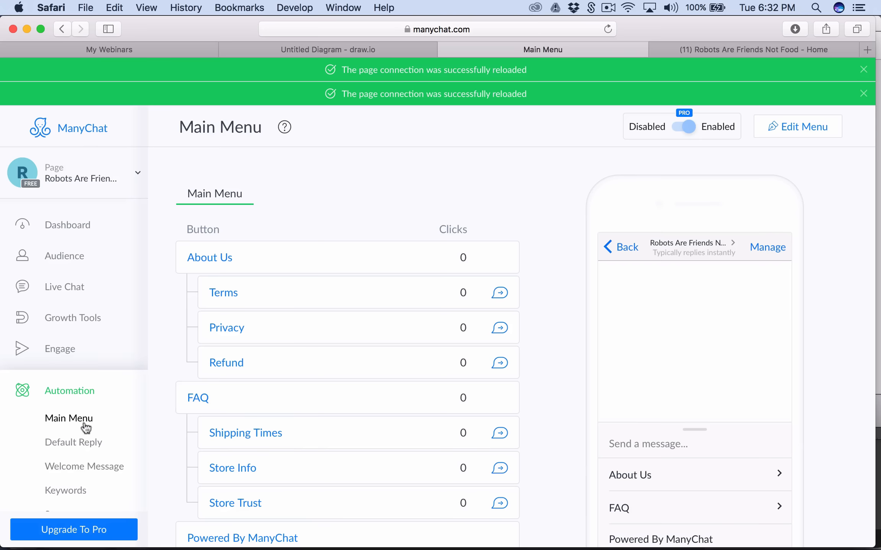
scroll(73, 373, down, 3)
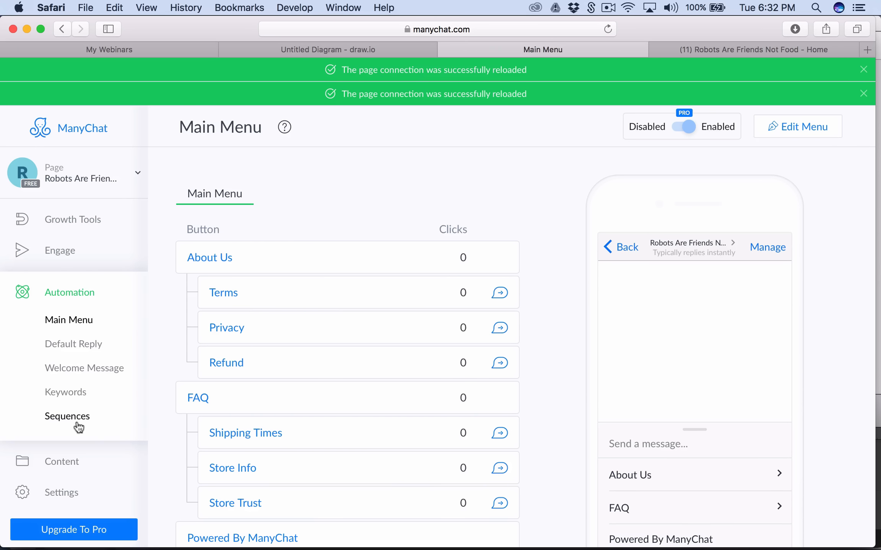
click(79, 395)
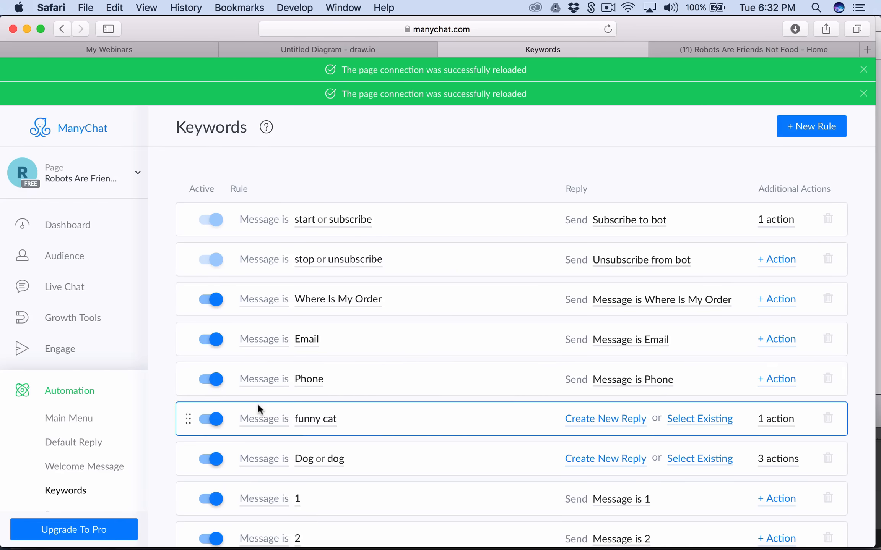
scroll(257, 408, down, 3)
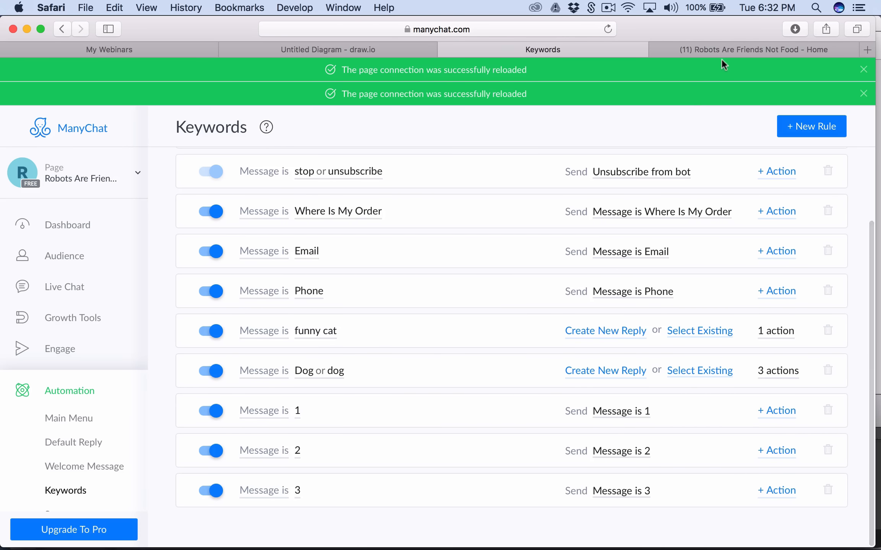
click(724, 52)
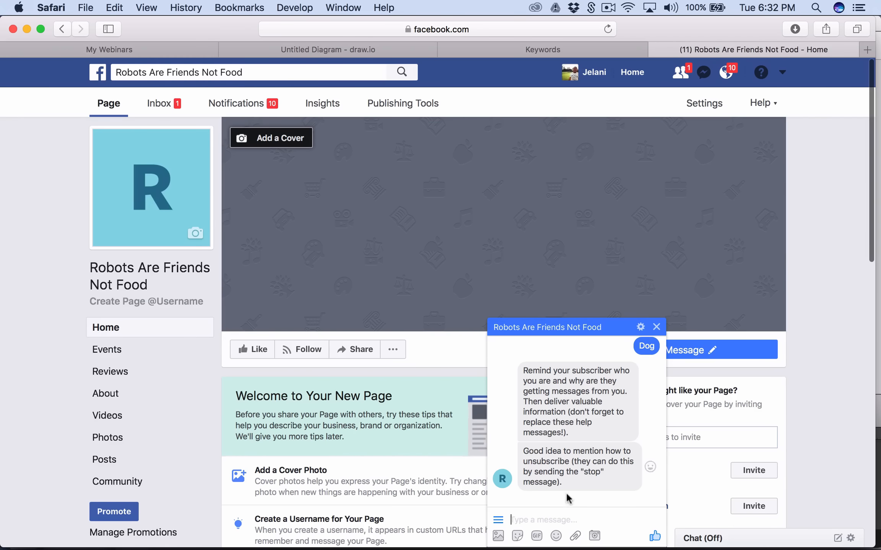
click(593, 50)
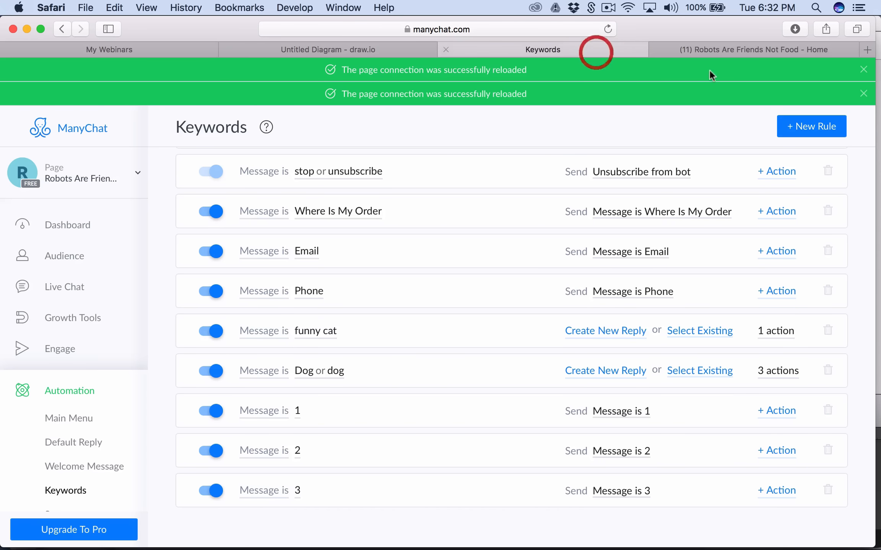
- In the Facebook chat, send the bot "Hi, where is my order?", the options 1, 2 and 3, and "Talk to human"
click(717, 54)
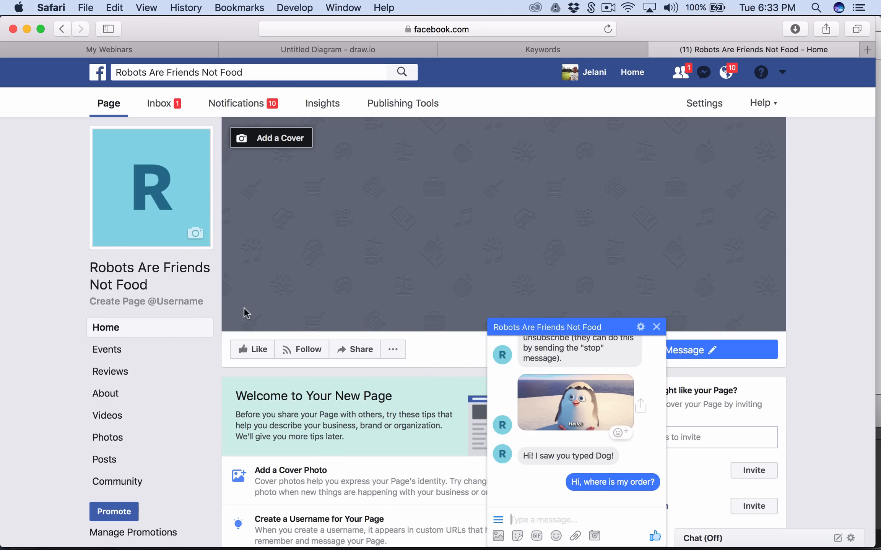
text(1)
key(Return)
text(2)
key(Return)
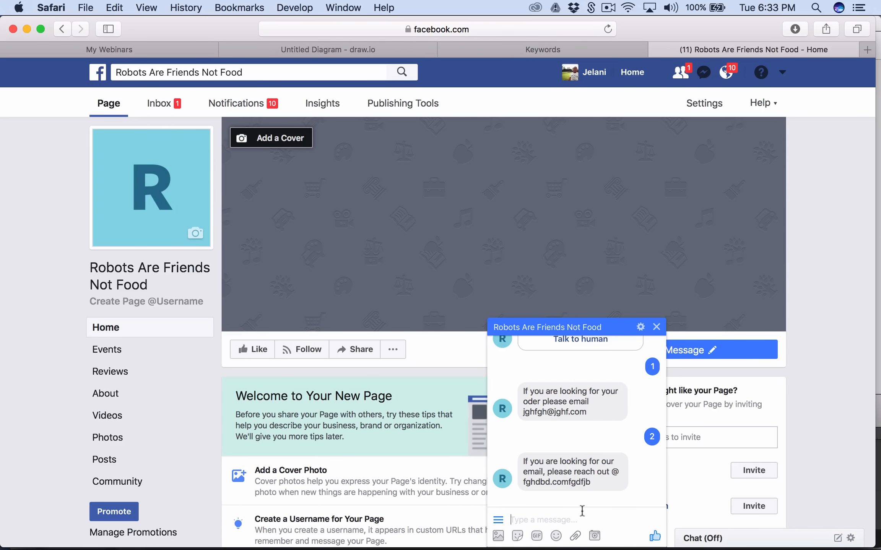
text(3)
key(Return)
text(Talk to human)
key(Return)
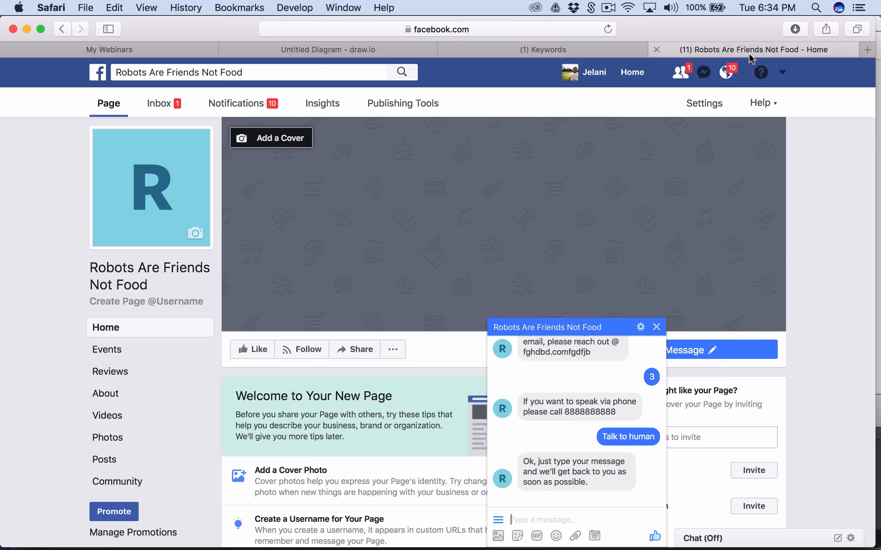
- Compare ManyChat's keyword rules with the bot's replies in the Facebook chat
click(571, 44)
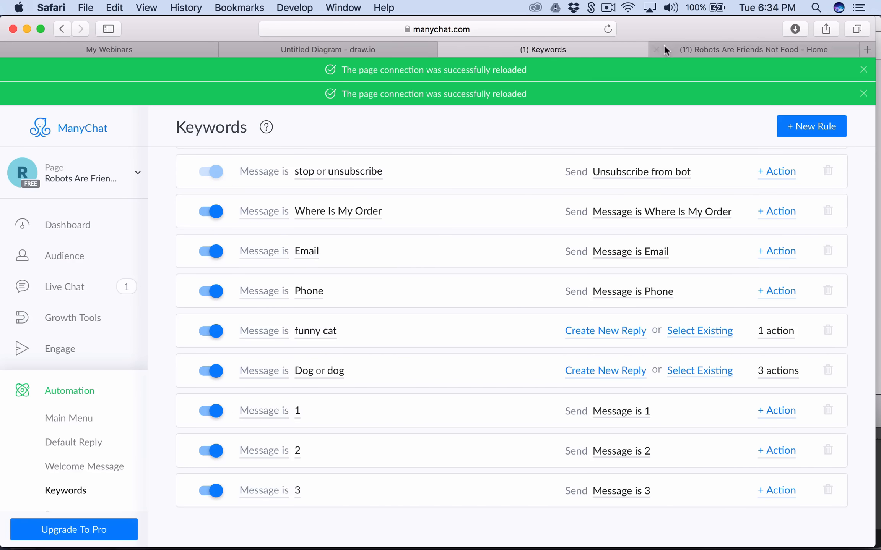
click(712, 49)
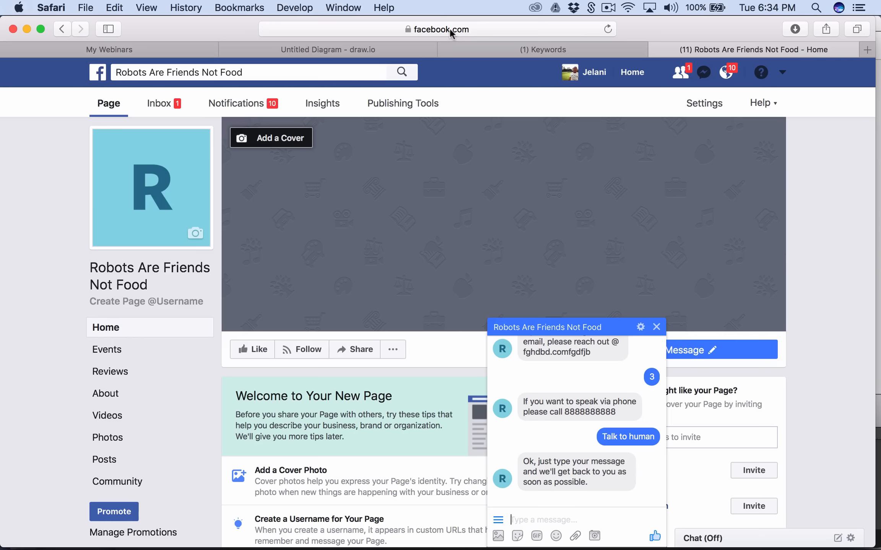
click(586, 43)
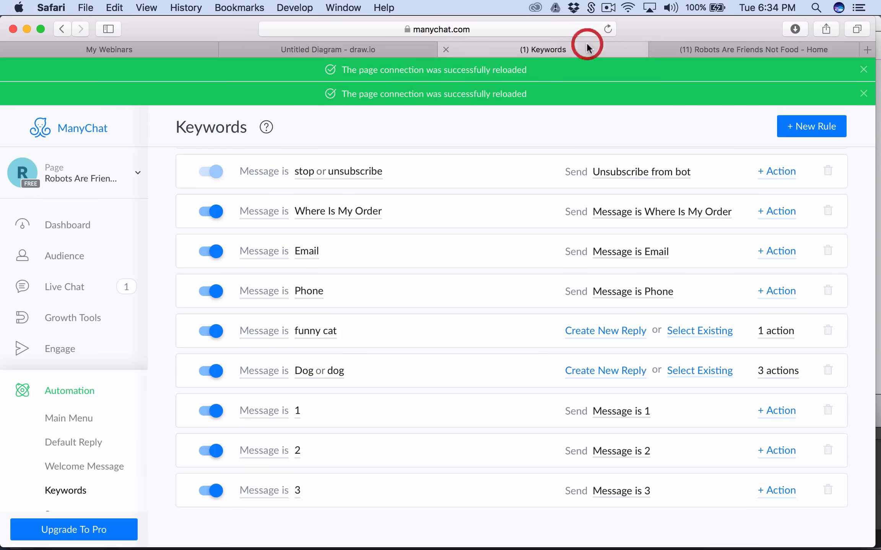
click(720, 50)
click(540, 47)
- Preview the Main Menu's About Us submenu and open its Terms message to examine the content
click(69, 418)
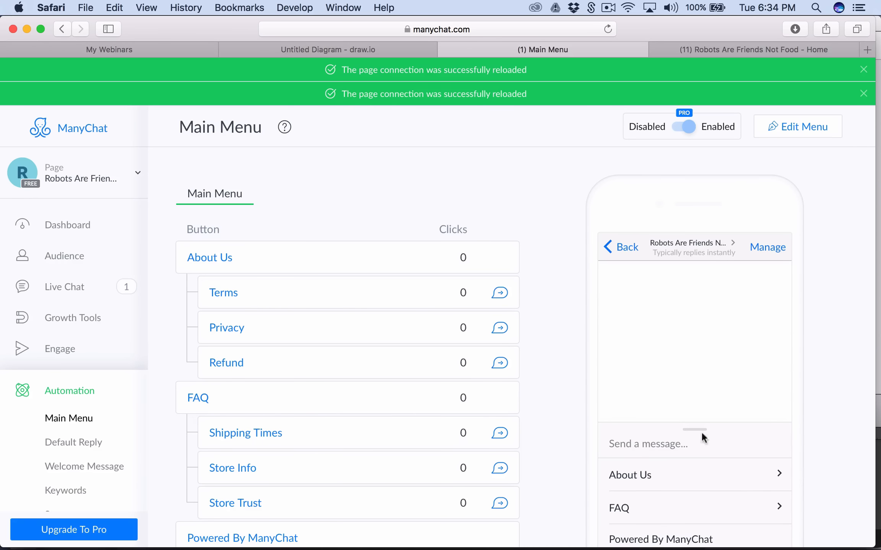
scroll(692, 363, down, 3)
scroll(690, 361, up, 1)
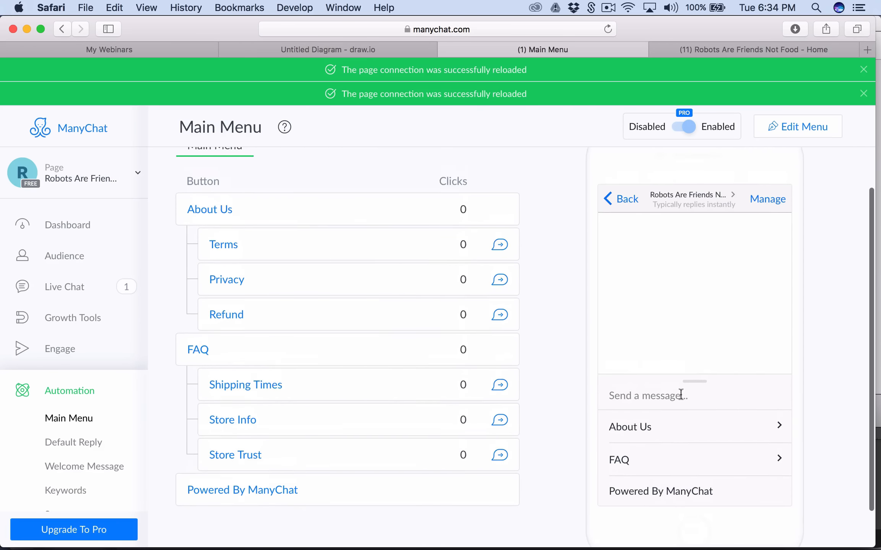
click(641, 435)
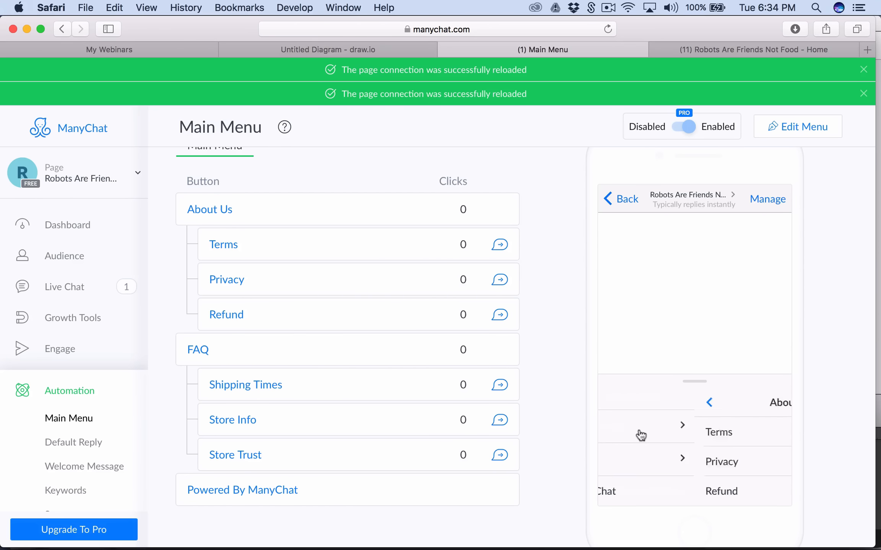
click(622, 435)
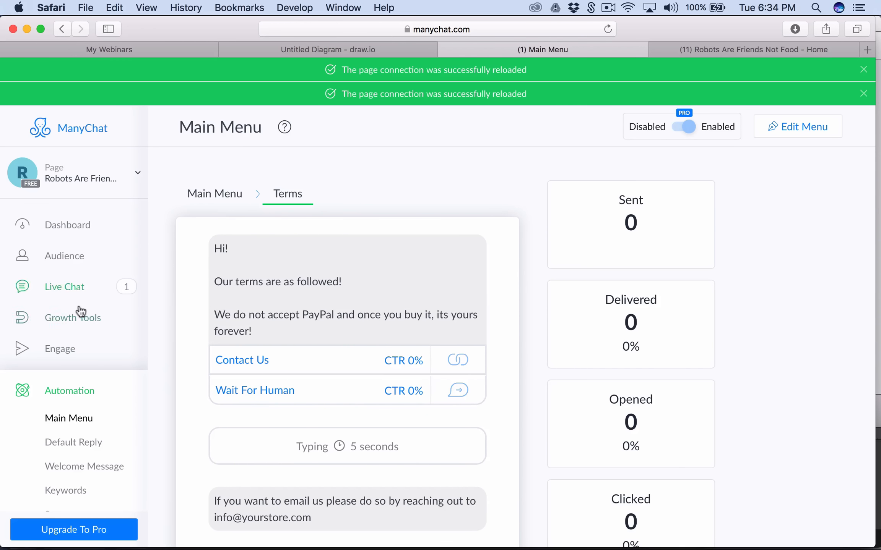
- Review the subscriber's open Live Chat conversation and highlight "where is my order" in their message
click(81, 290)
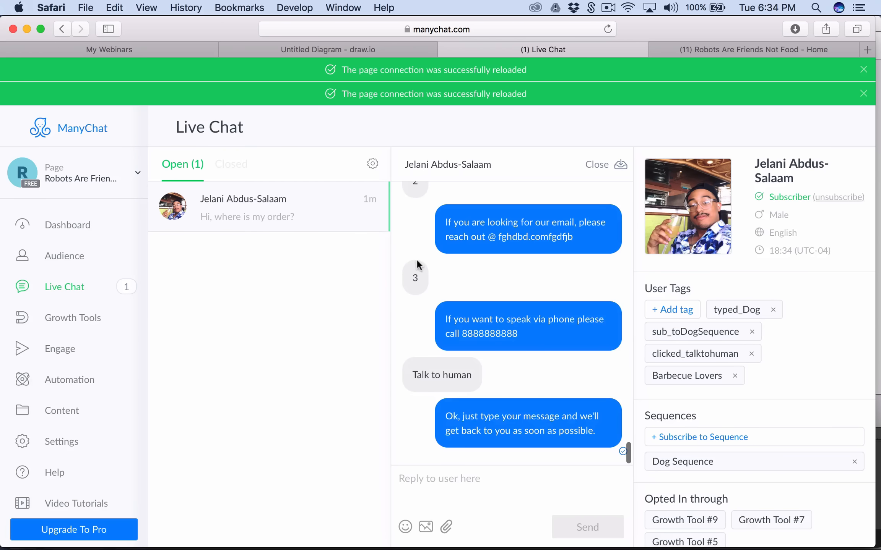
scroll(477, 269, up, 3)
scroll(477, 271, up, 6)
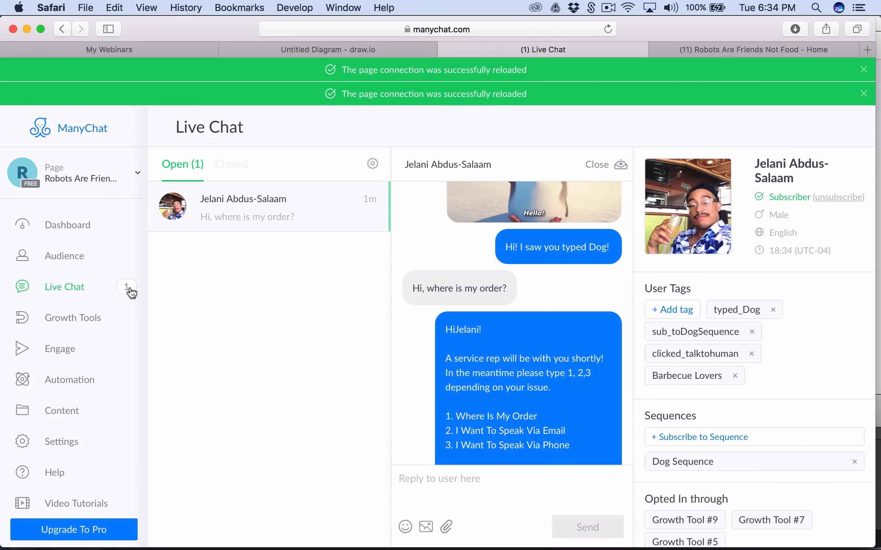
scroll(497, 355, down, 3)
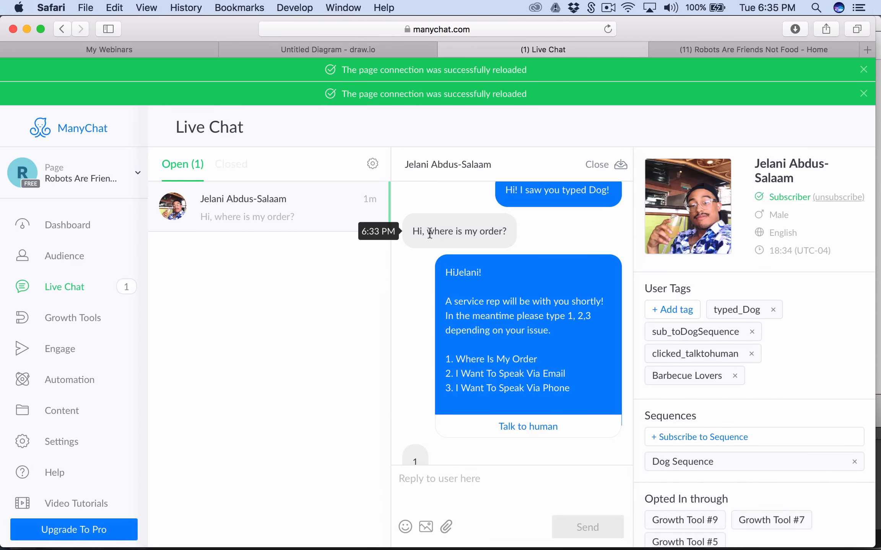
drag(427, 231, 502, 231)
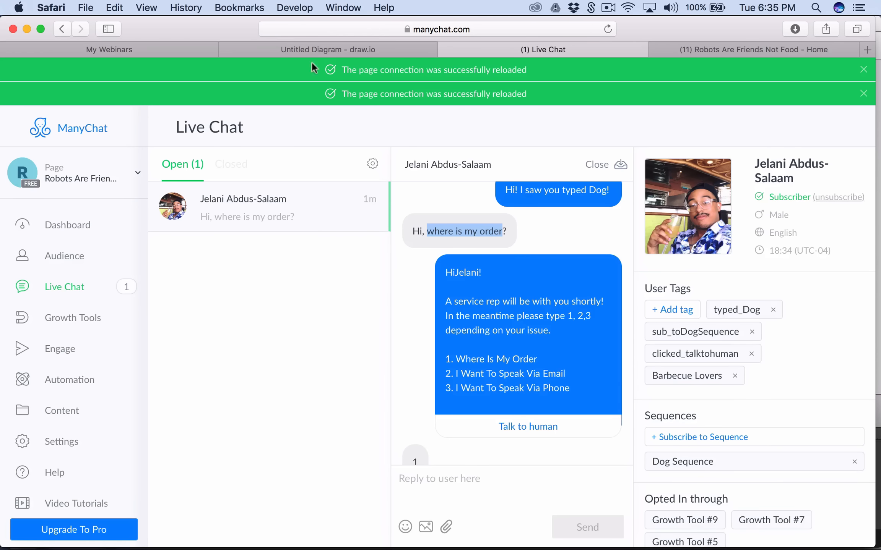
- Review the bot's flow diagram in draw.io and return to ManyChat
click(352, 48)
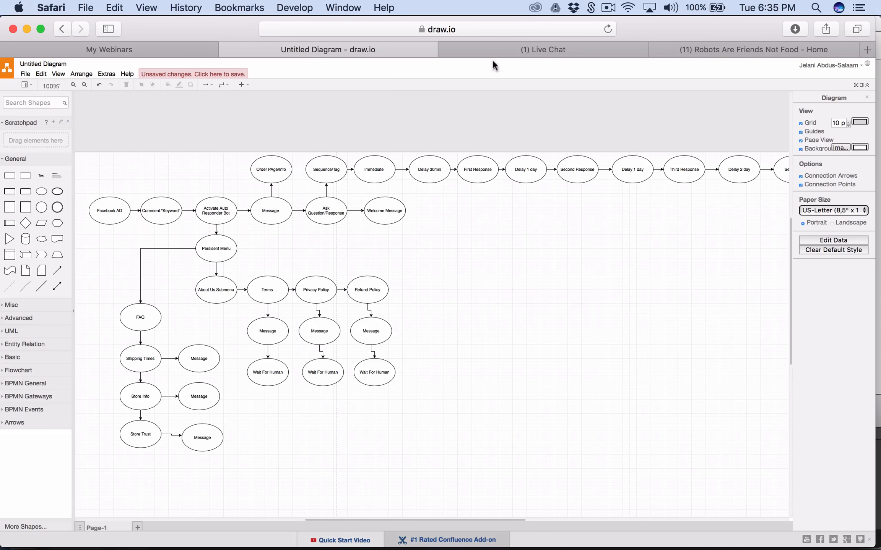
click(524, 51)
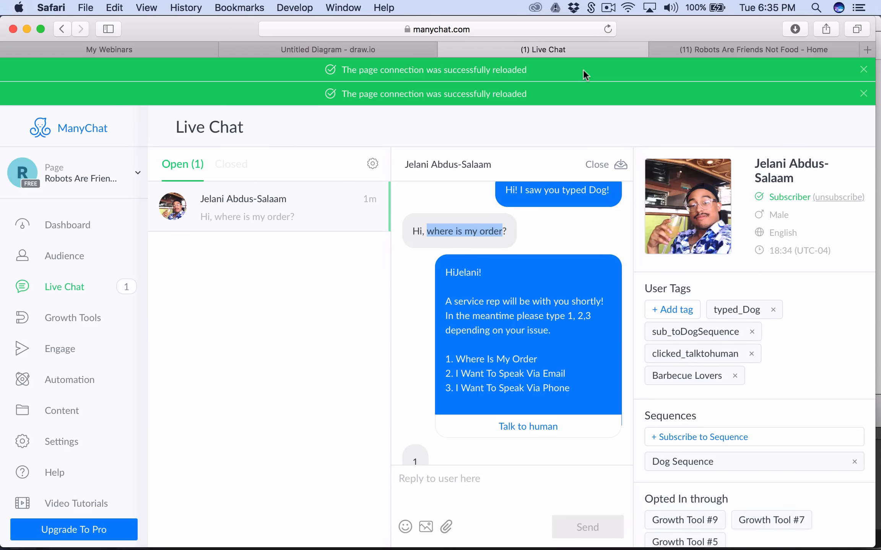
- Create a new growth tool using the embeddable Button widget type
click(86, 318)
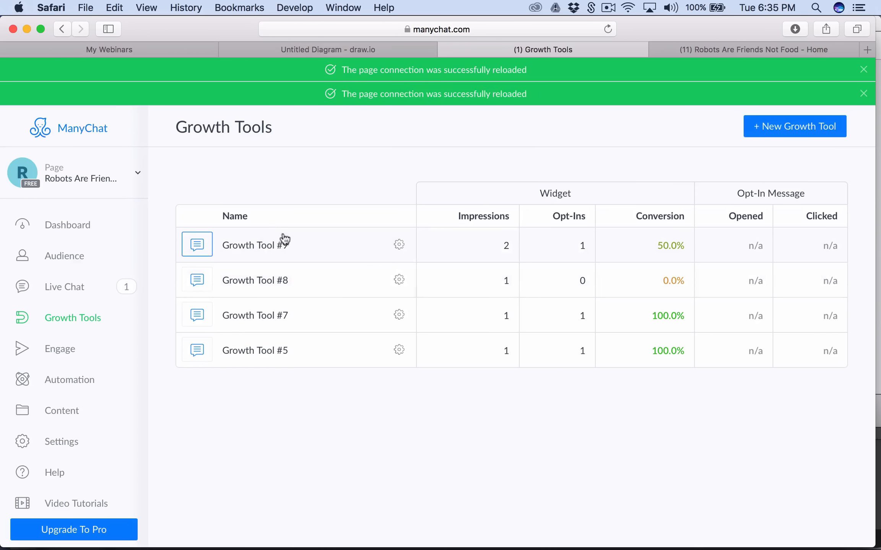
click(398, 350)
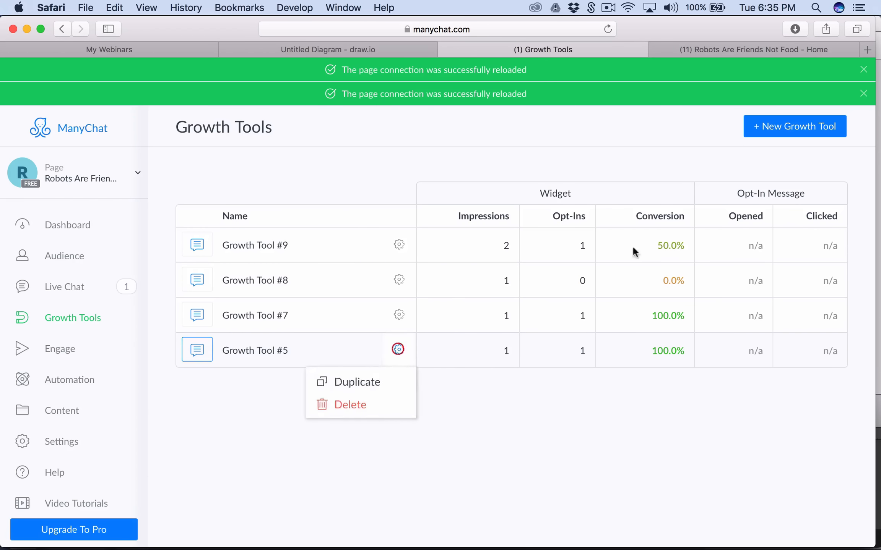
click(794, 127)
scroll(337, 378, down, 5)
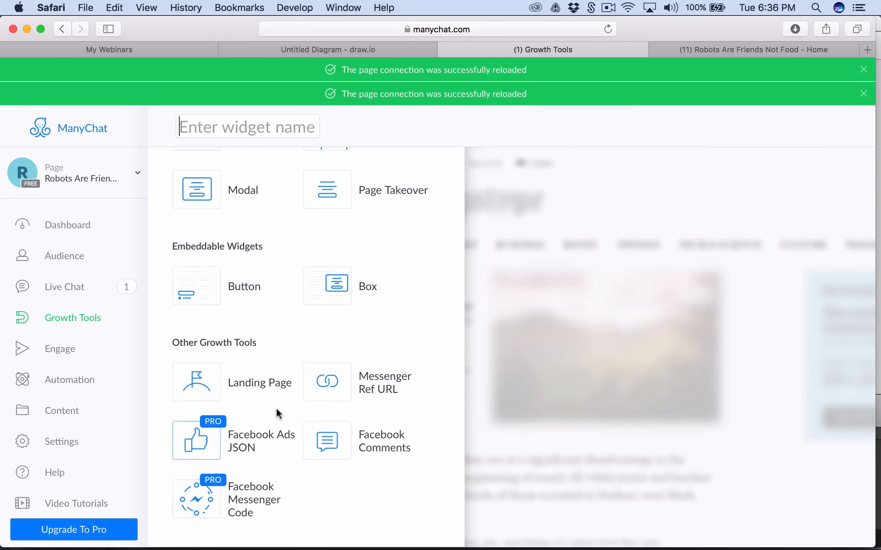
scroll(276, 407, up, 3)
scroll(276, 407, down, 2)
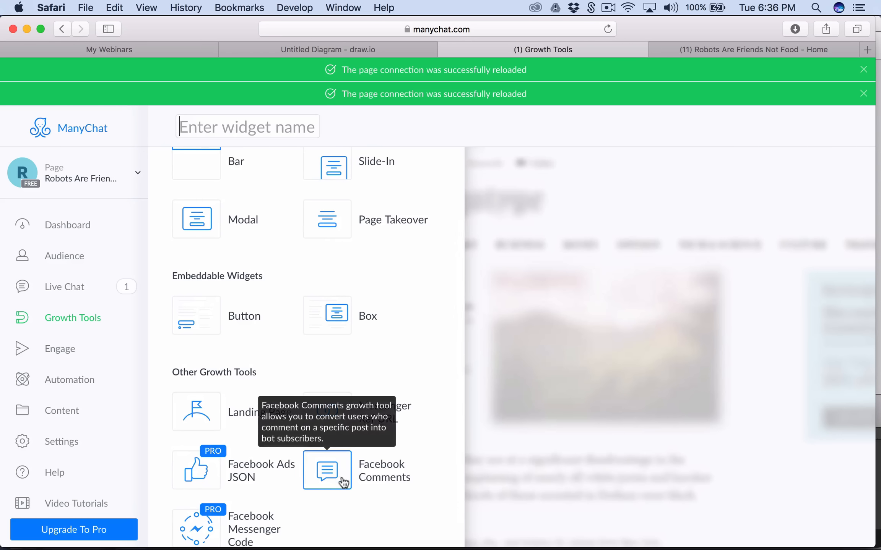
scroll(343, 482, up, 3)
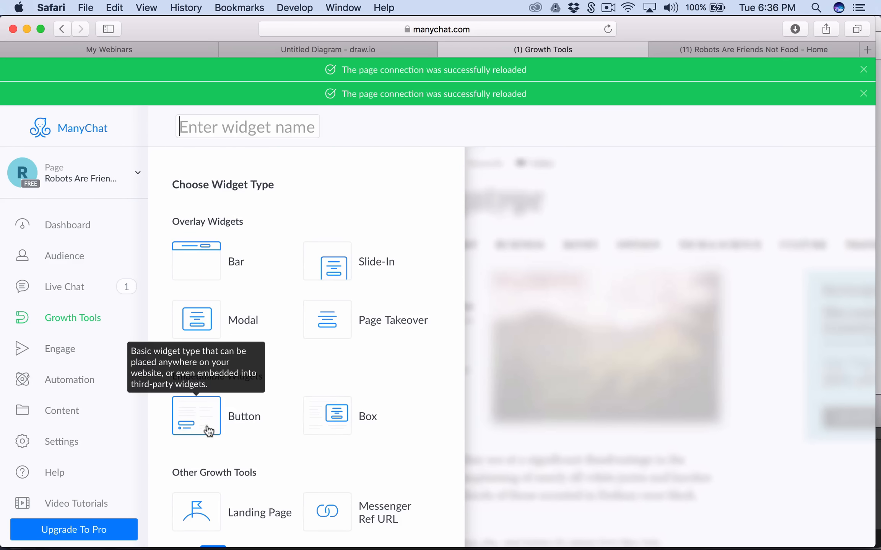
click(187, 429)
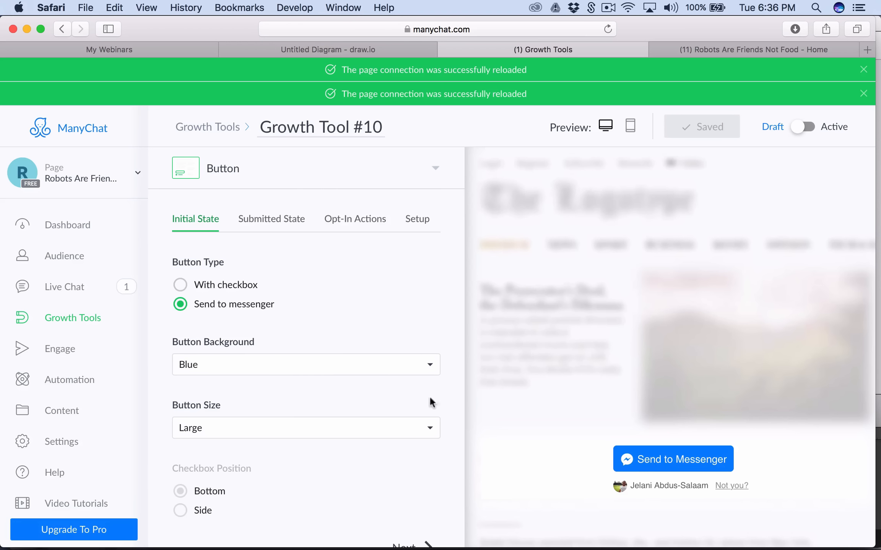
- Set the button type of the new growth tool to With checkbox
scroll(322, 372, down, 2)
scroll(322, 372, up, 2)
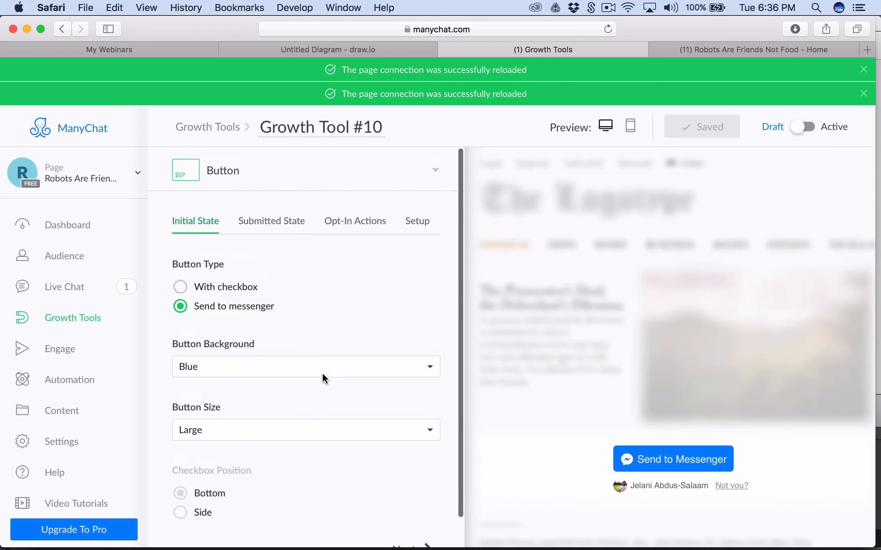
click(222, 288)
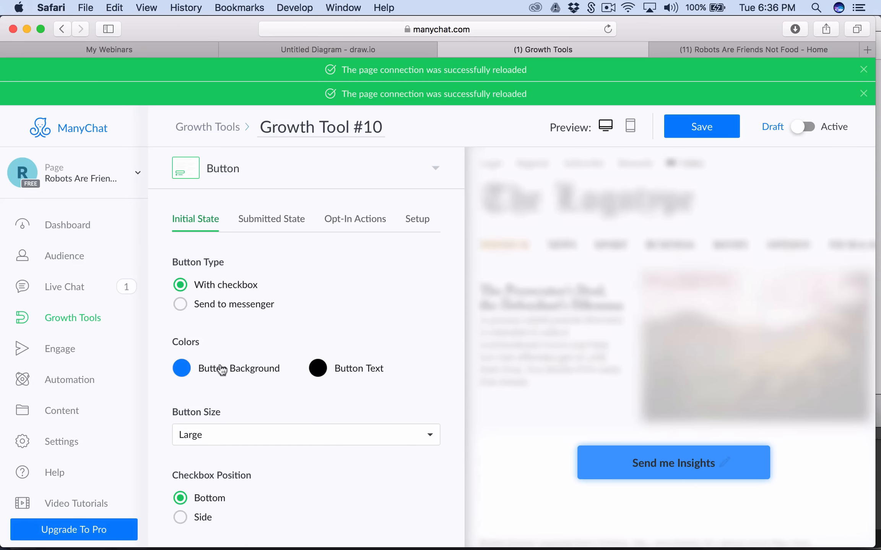
click(656, 463)
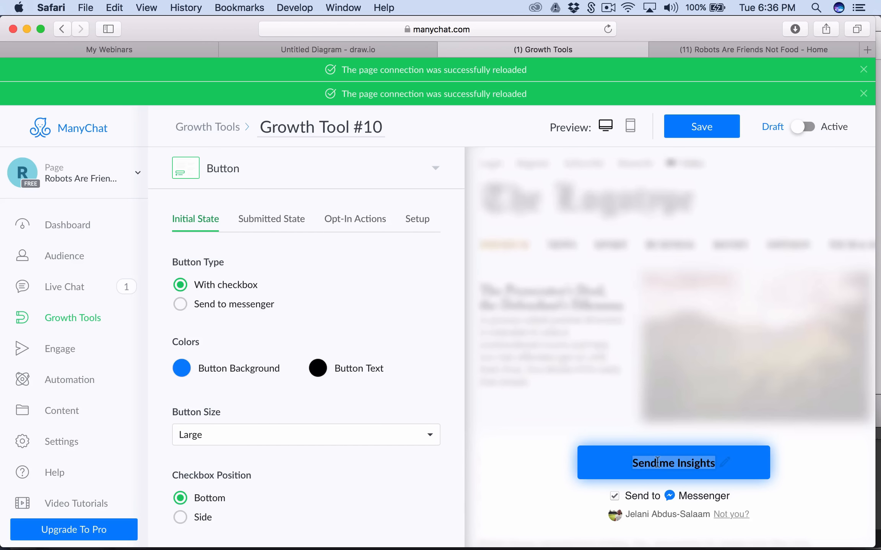
text(C)
key(BackSpace)
text(Cl)
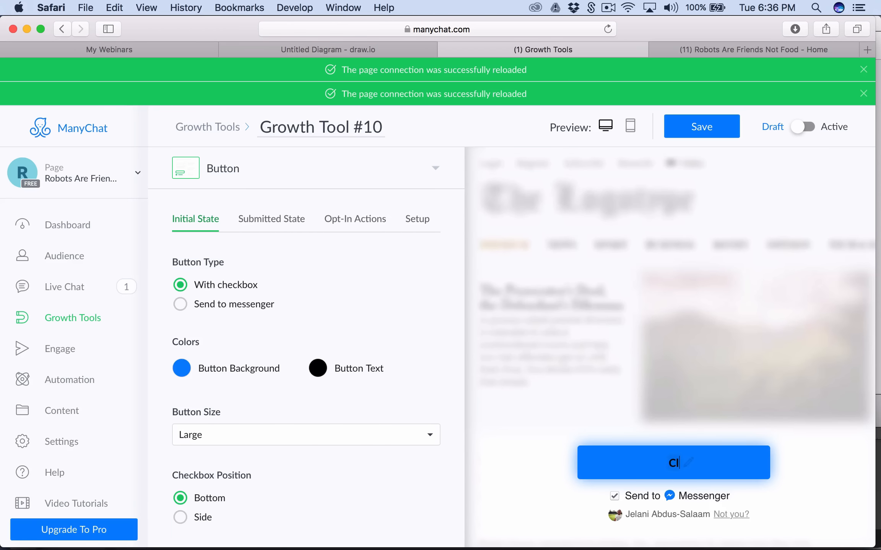
text(ick This Button F)
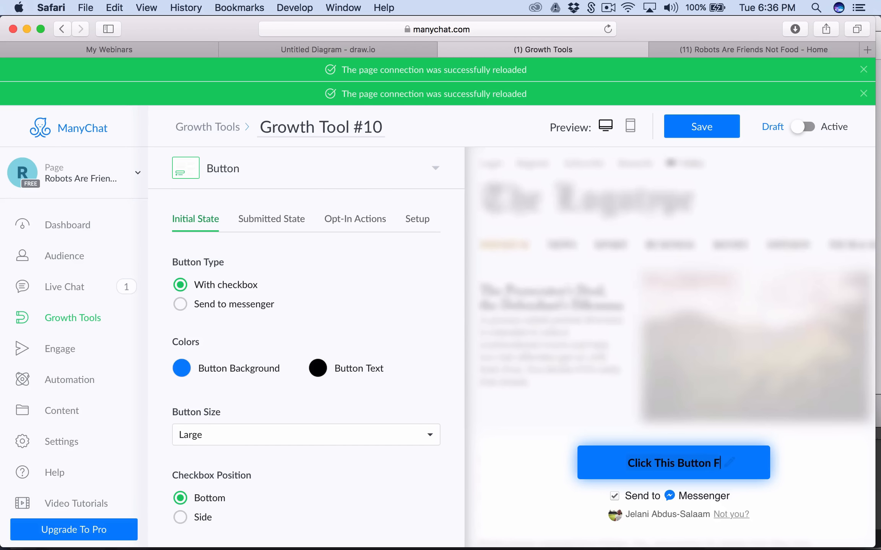
text(or Cou)
key(BackSpace)
key(BackSpace)
key(BackSpace)
key(BackSpace)
key(BackSpace)
key(BackSpace)
key(BackSpace)
key(BackSpace)
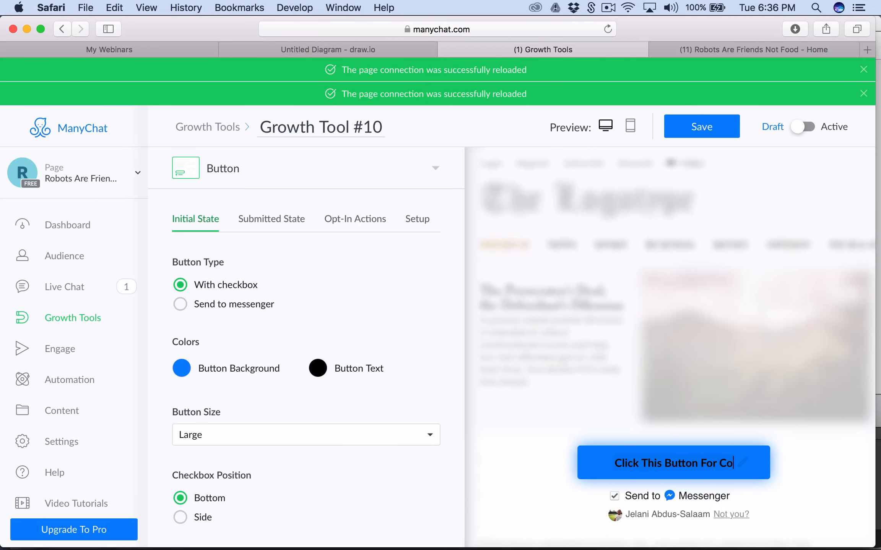
key(BackSpace)
key(BackSpace)
key(BackSpace)
key(BackSpace)
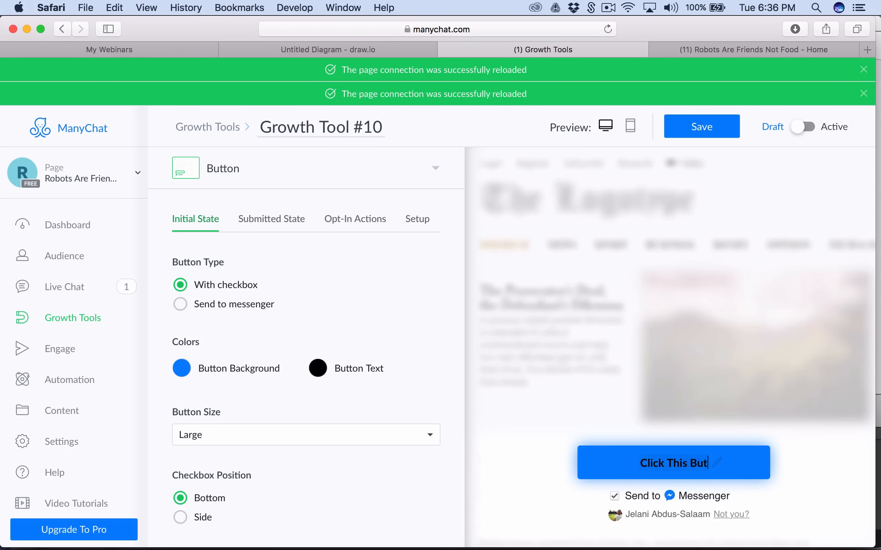
text(tton)
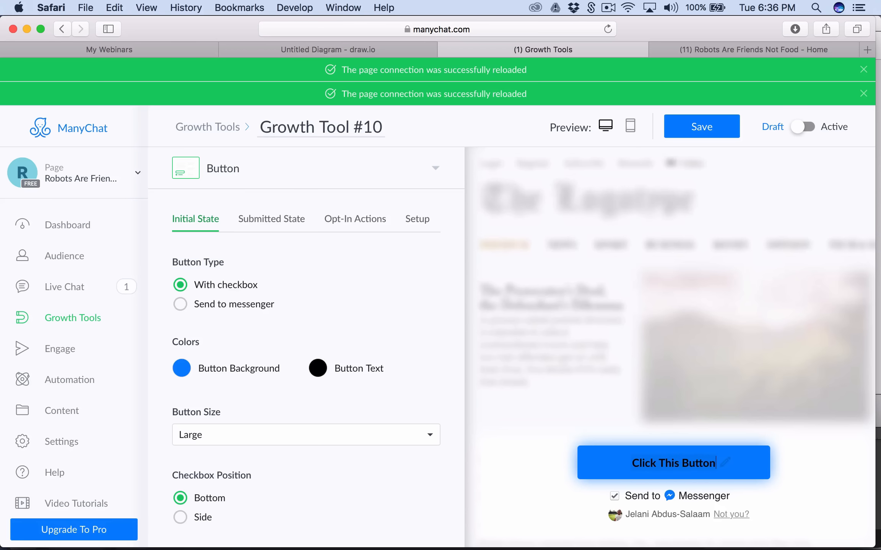
text( For Acc)
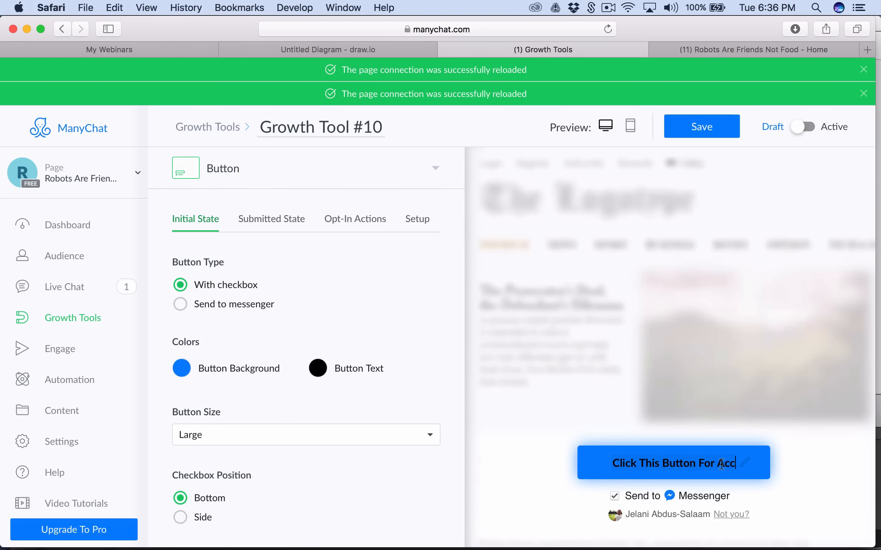
key(BackSpace)
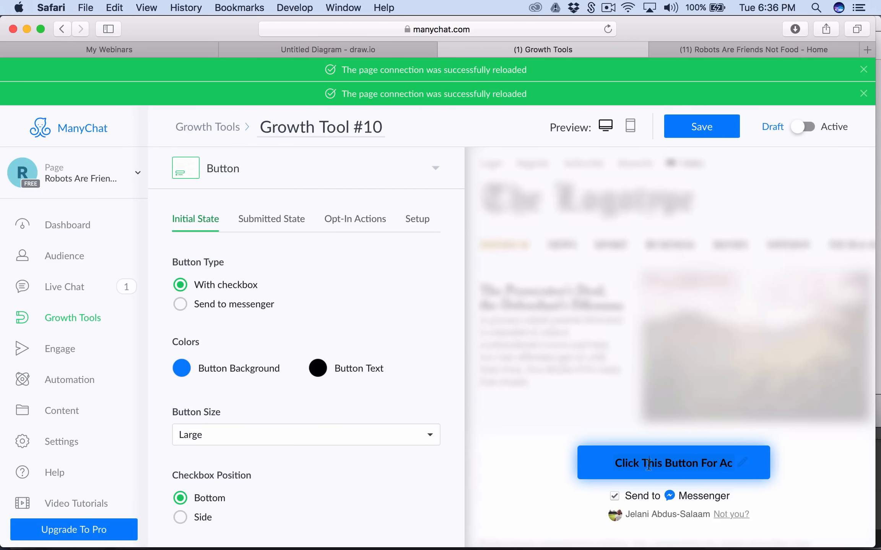
- Replace the button's label in the preview with "Get Access Now!"
triple_click(648, 465)
text(Get Acce)
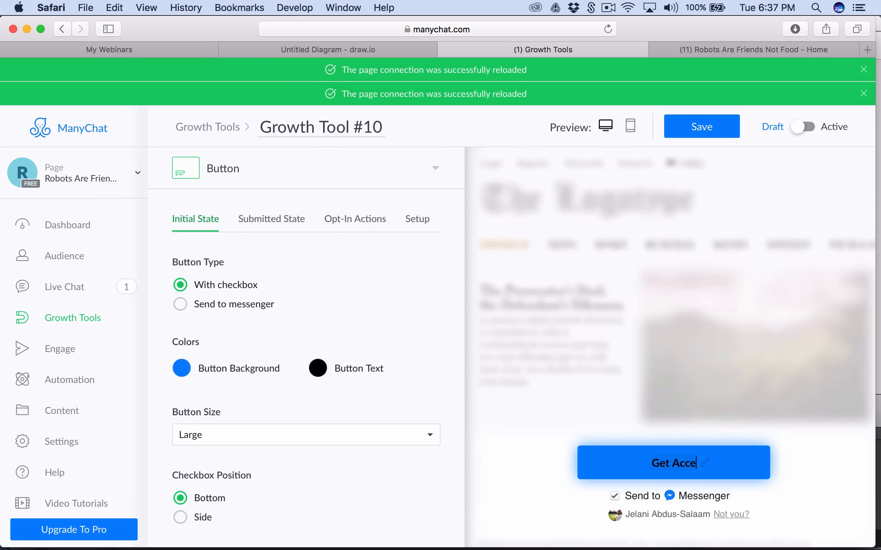
text(ss Now!)
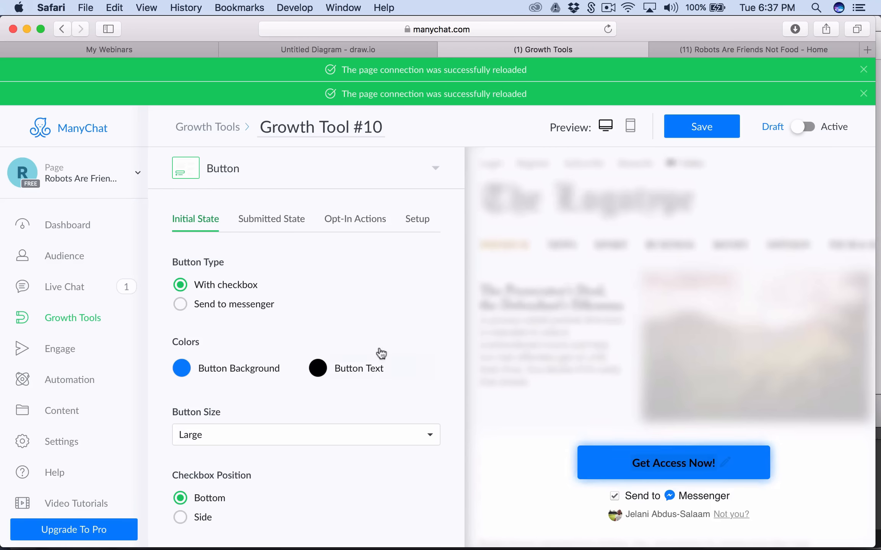
- Try white (#FFFFFF) as the button's background color
click(195, 370)
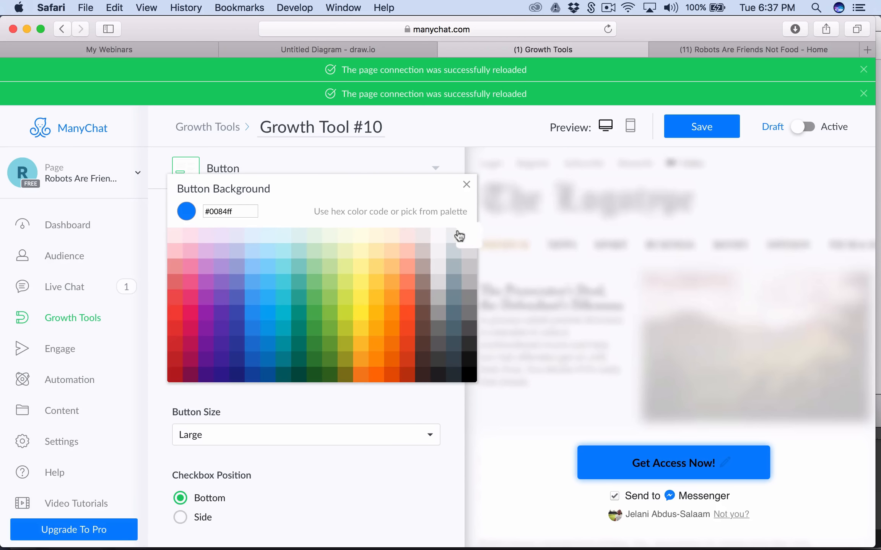
click(469, 236)
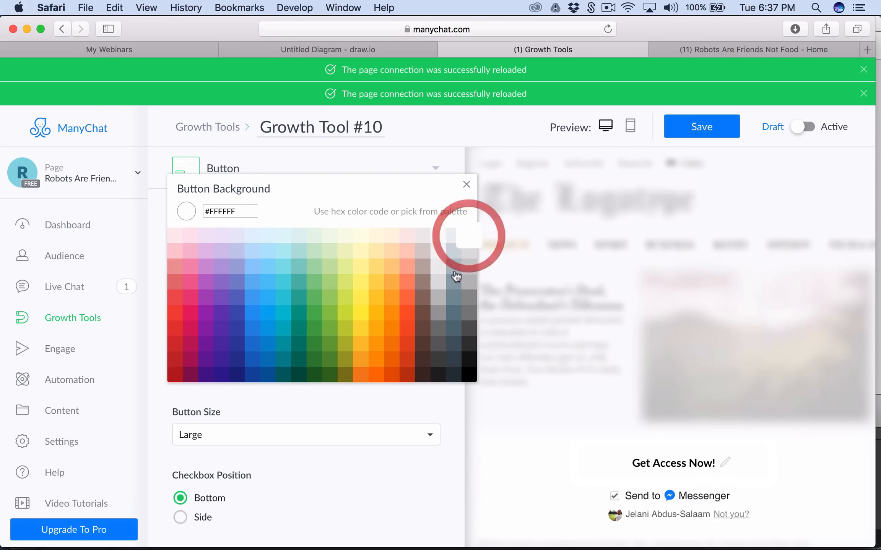
click(395, 431)
- Change the button's text color to dark red
click(323, 371)
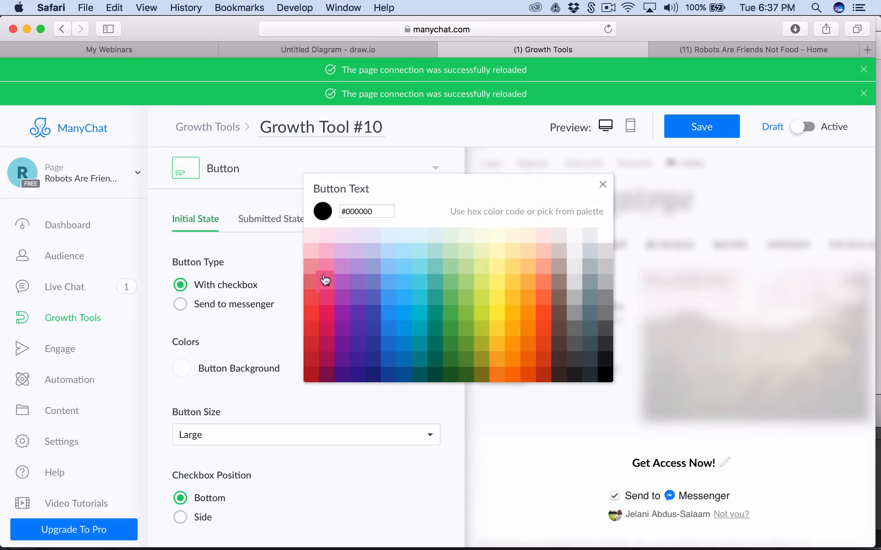
click(310, 368)
click(193, 363)
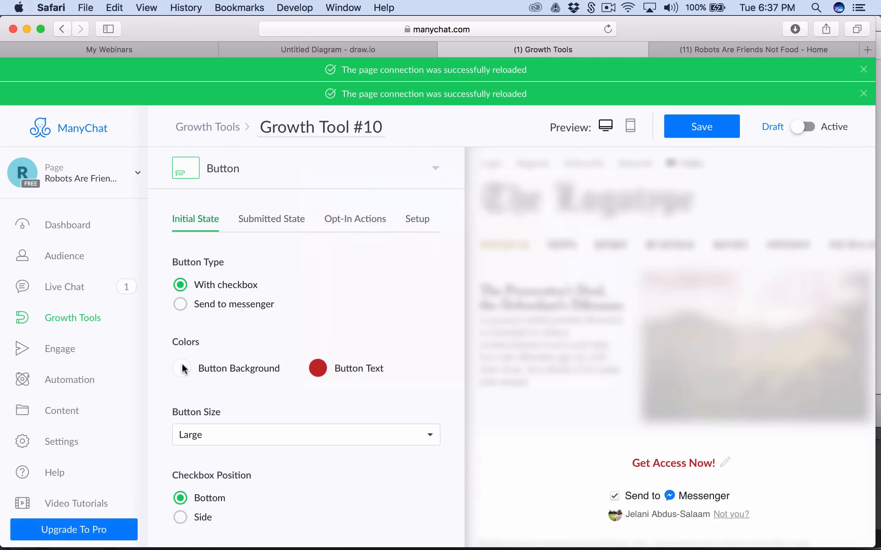
- Set the button's background color to yellow, #FDD835
click(181, 367)
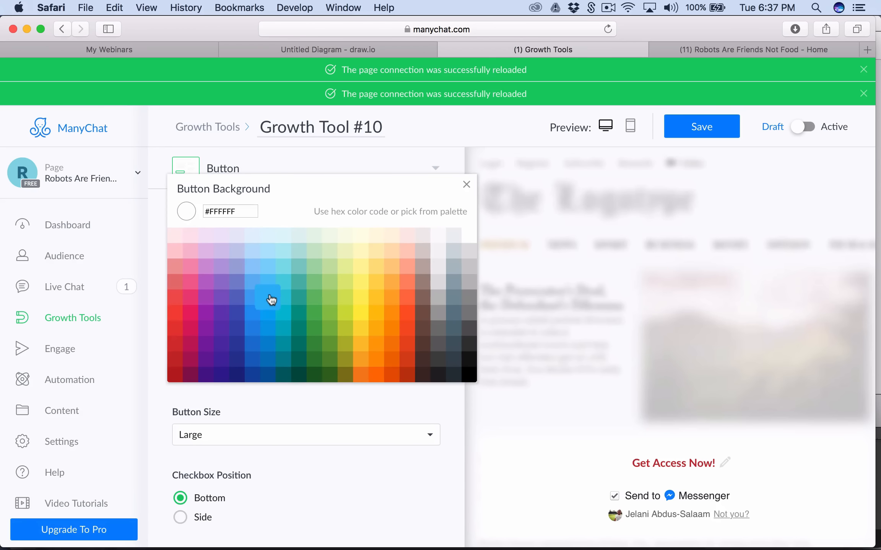
click(358, 273)
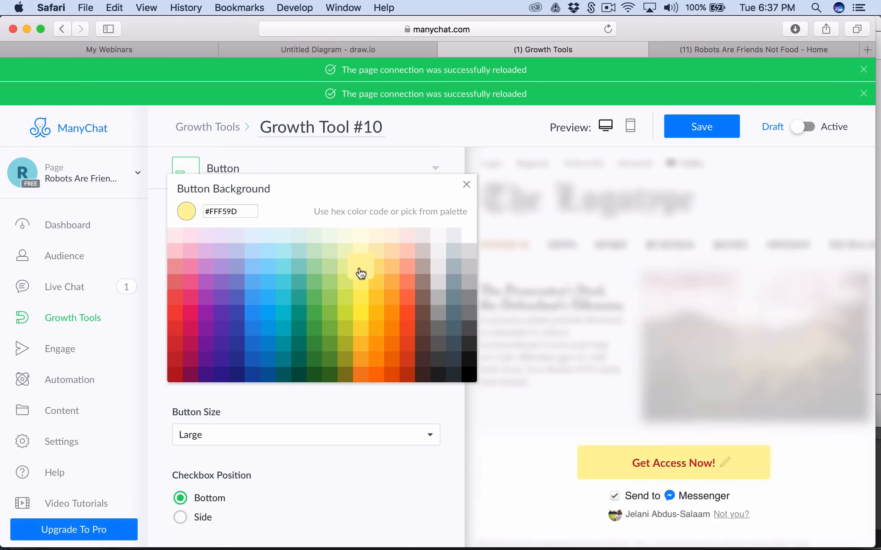
click(362, 335)
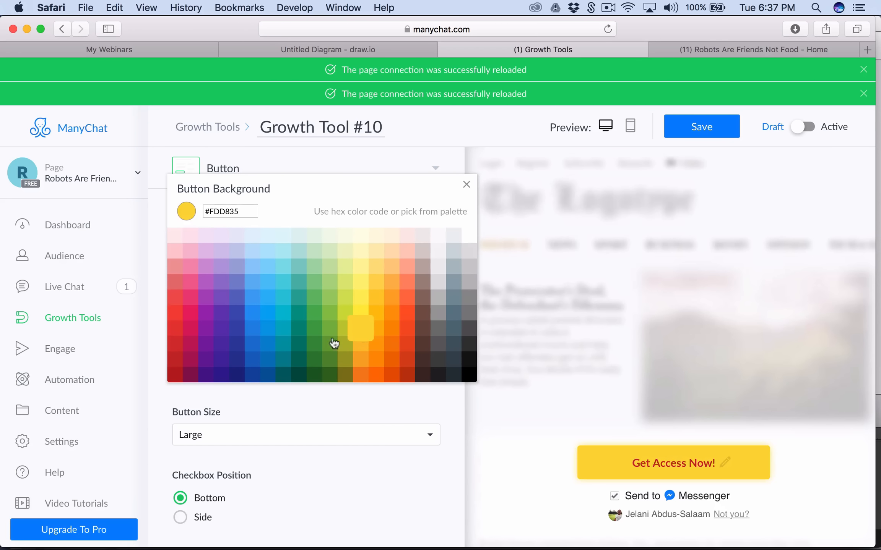
click(184, 397)
- Move the checkbox to the side of the button and test unticking and reticking Send to Messenger in the preview
scroll(239, 508, down, 1)
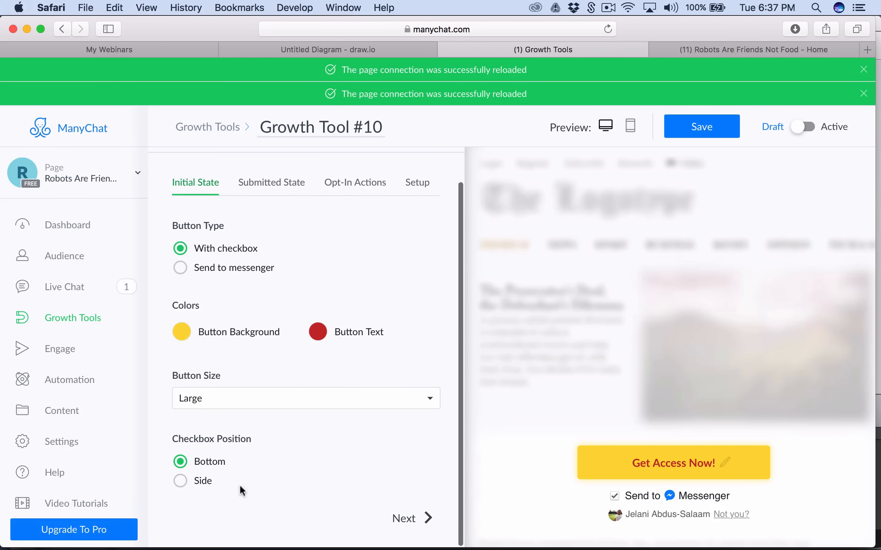
click(199, 481)
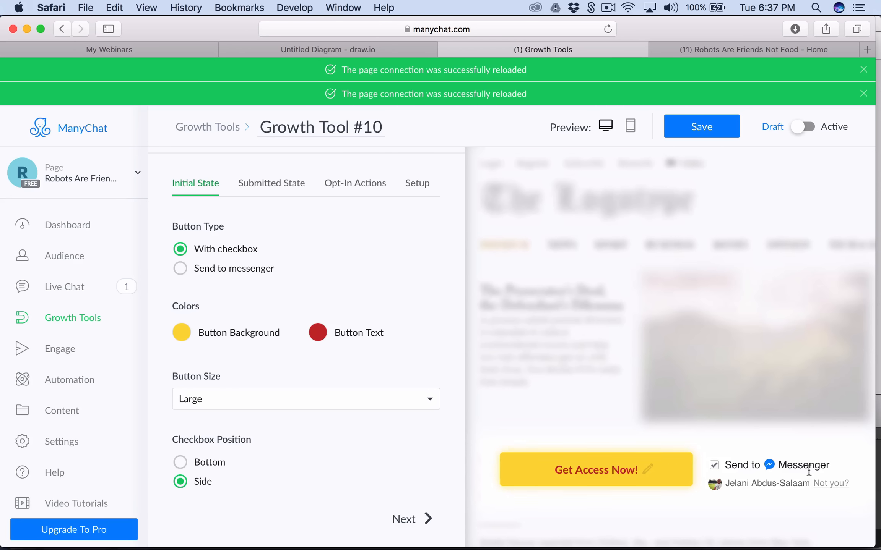
click(713, 466)
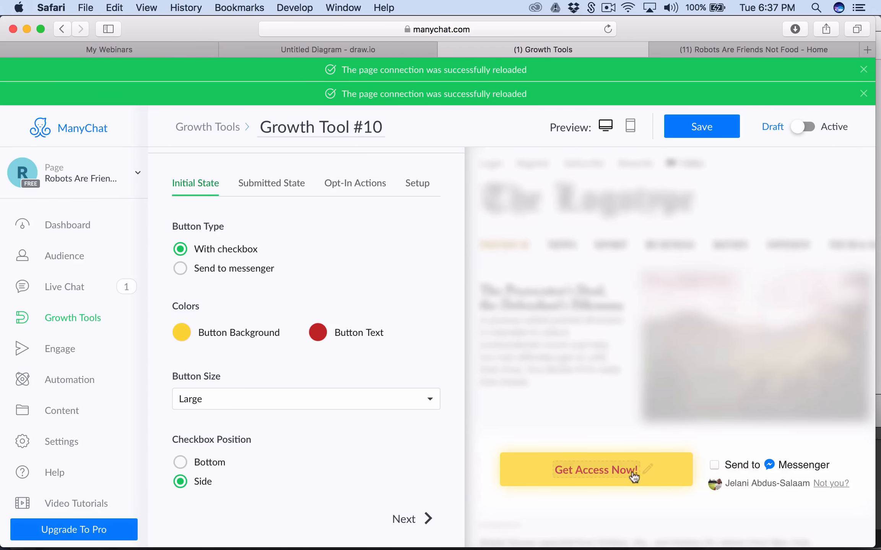
click(713, 464)
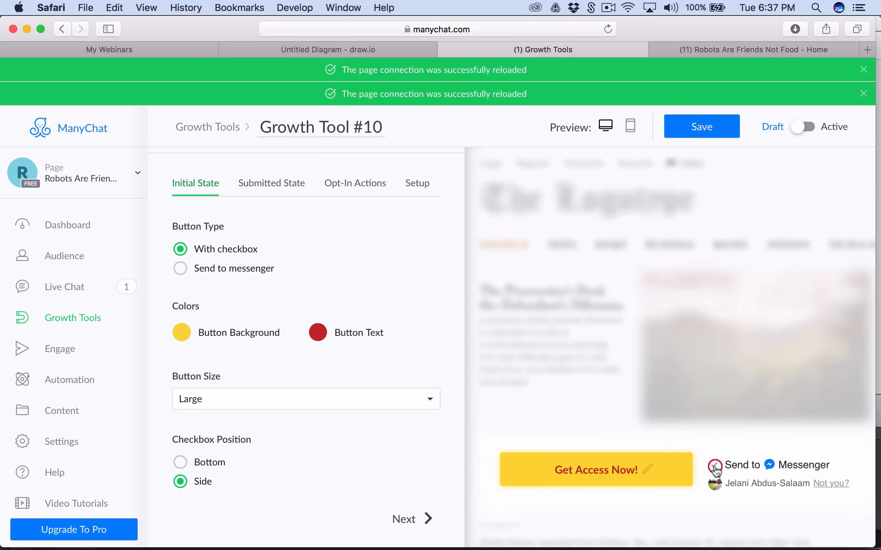
- Enable Redirect to URL for the button's submitted state and check its opt-in action options
click(285, 183)
click(186, 261)
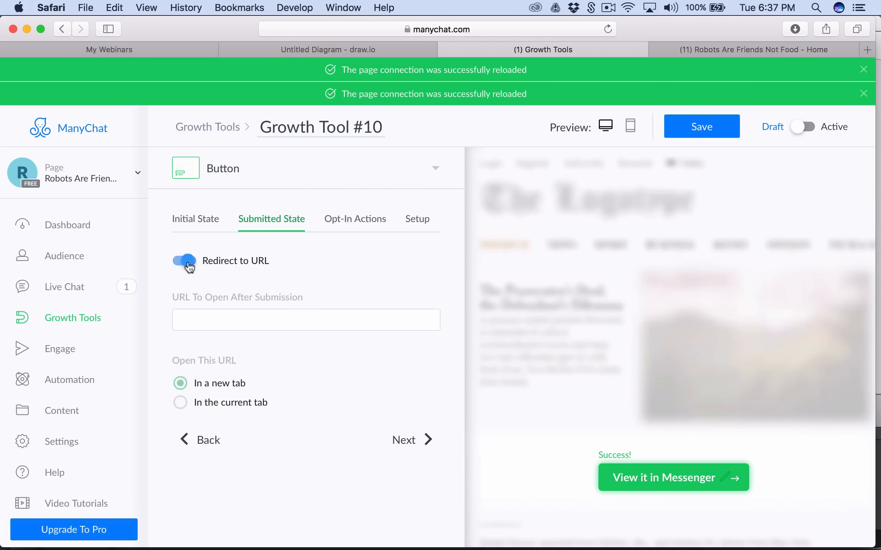
click(258, 318)
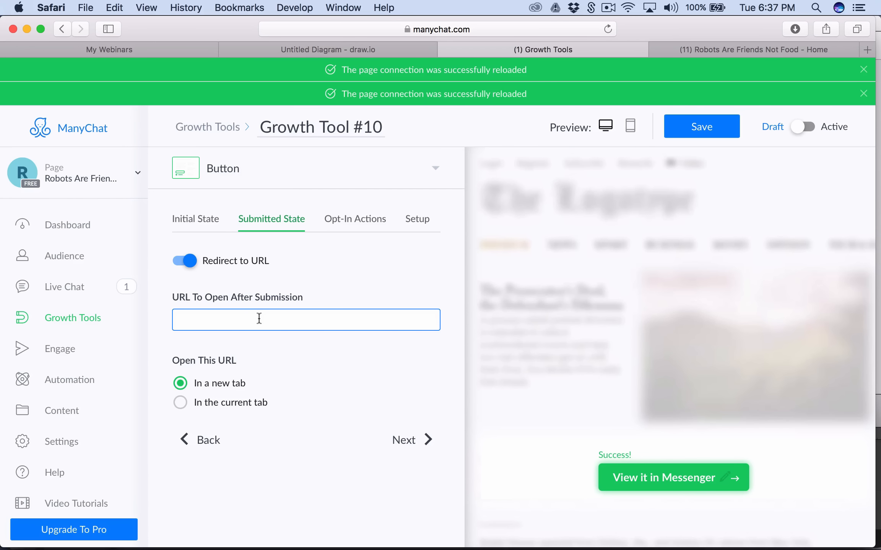
click(346, 225)
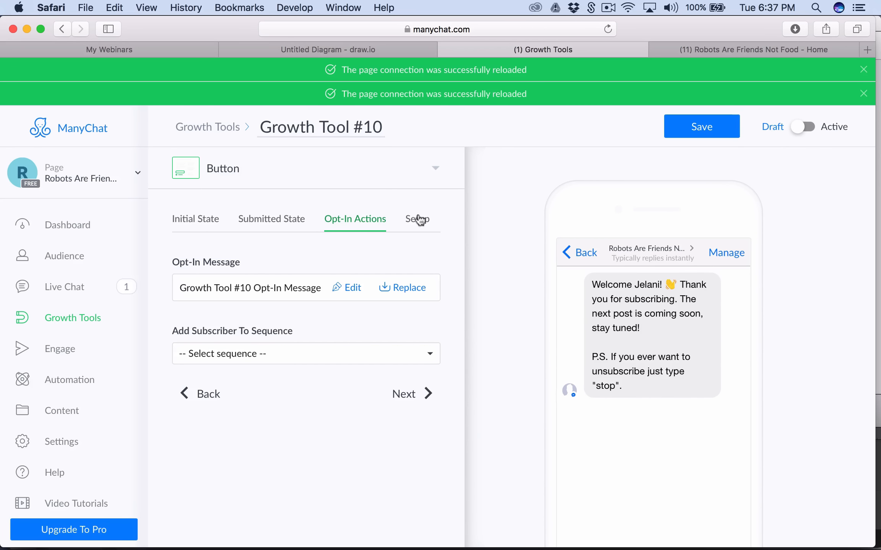
click(266, 230)
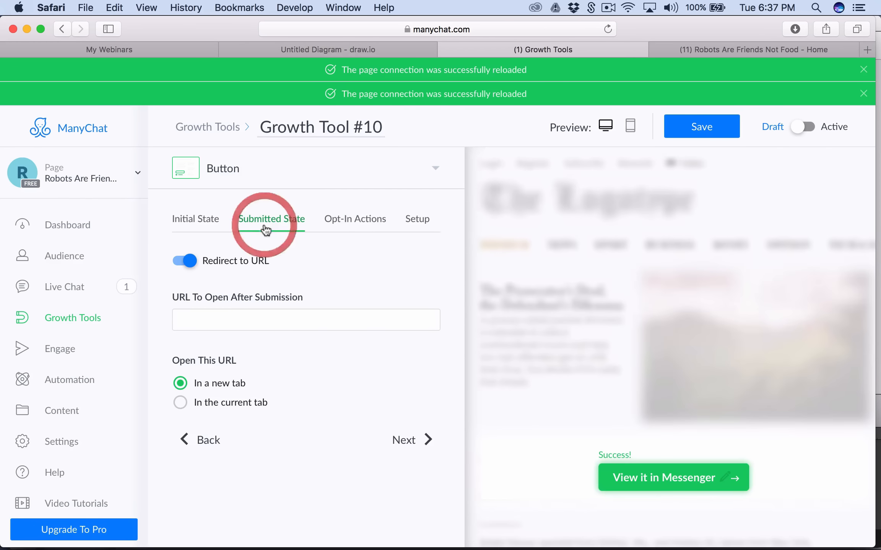
- Review the growth tool's opt-in message, sequence choices and setup options, and return to the button's initial state settings
click(363, 218)
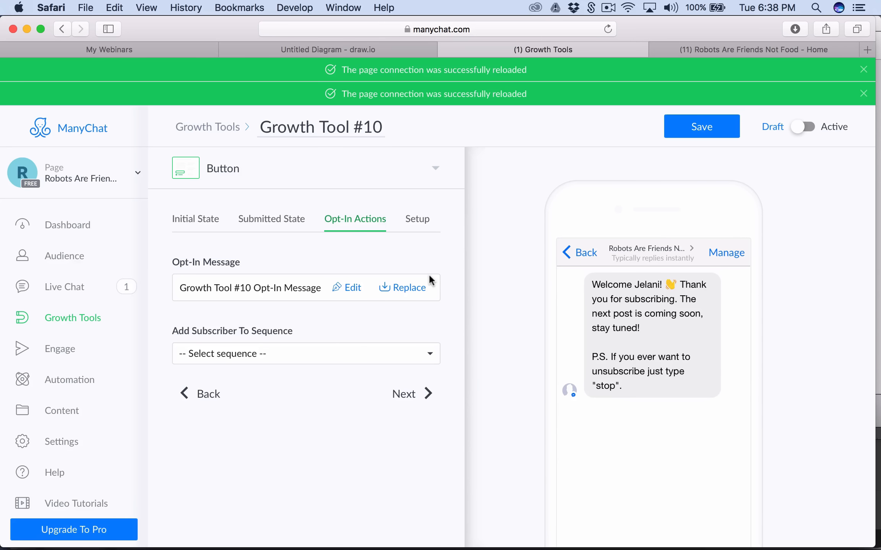
click(286, 356)
click(273, 401)
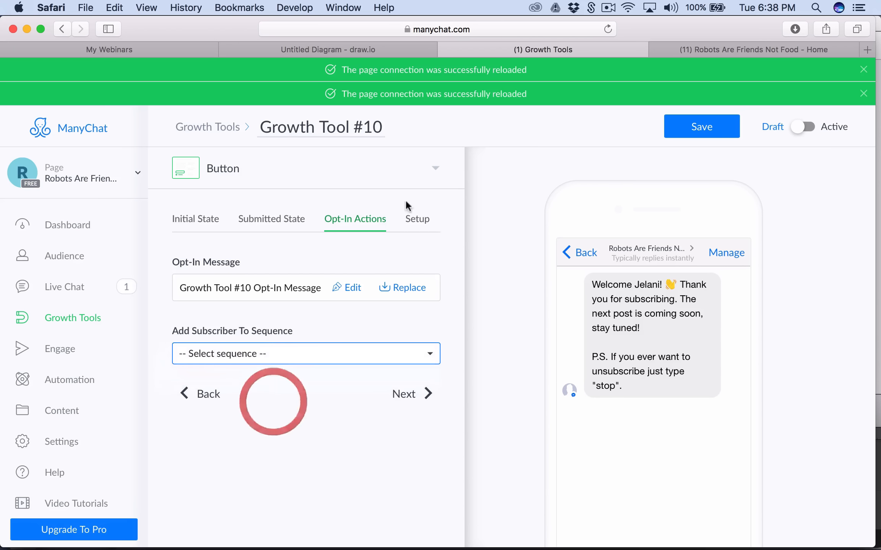
click(419, 228)
click(203, 214)
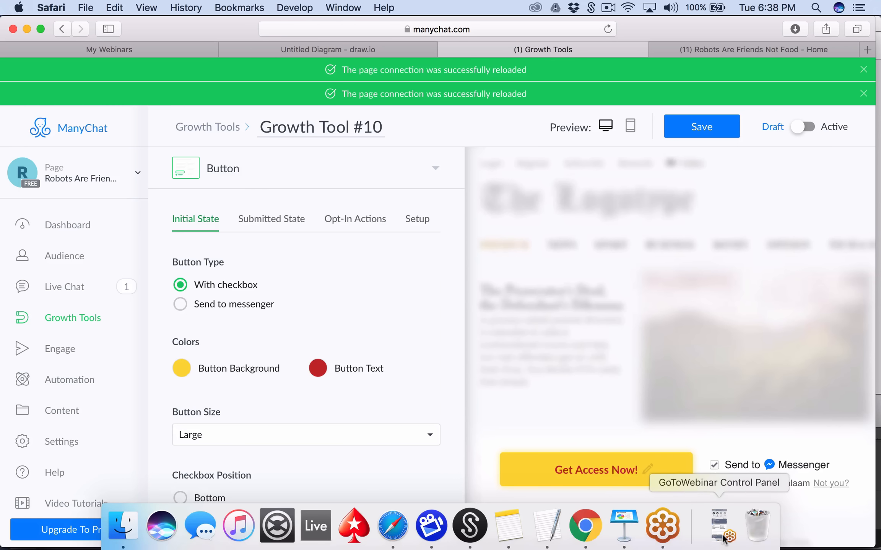
- Switch to the GoToWebinar Control Panel to check the attendees' questions, and minimize it again
click(719, 533)
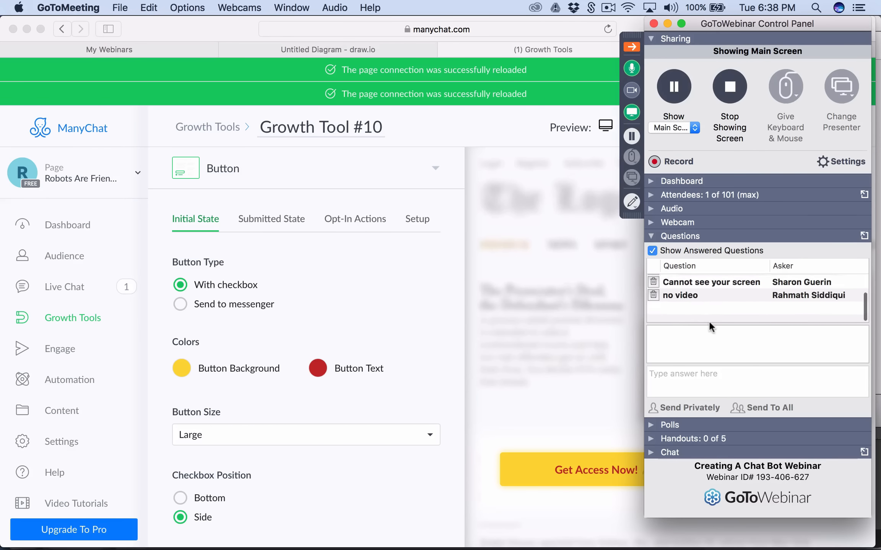
click(667, 23)
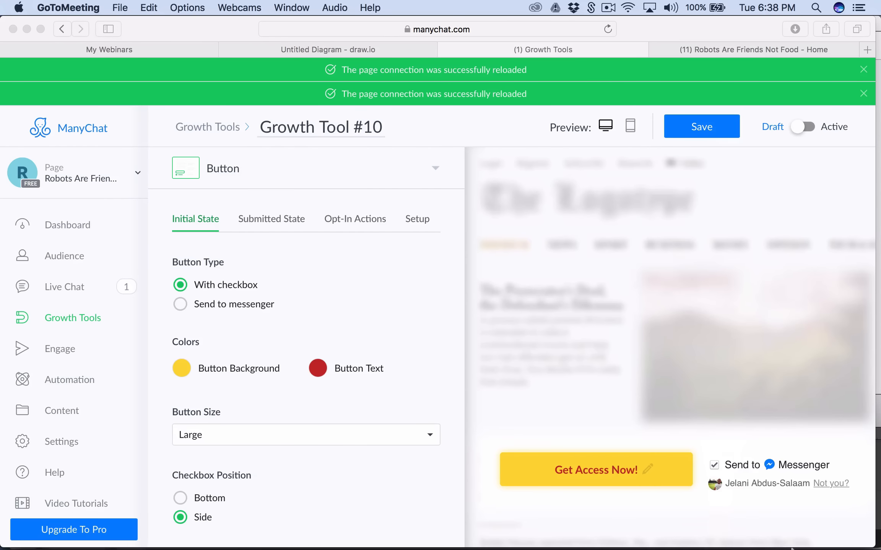
click(713, 538)
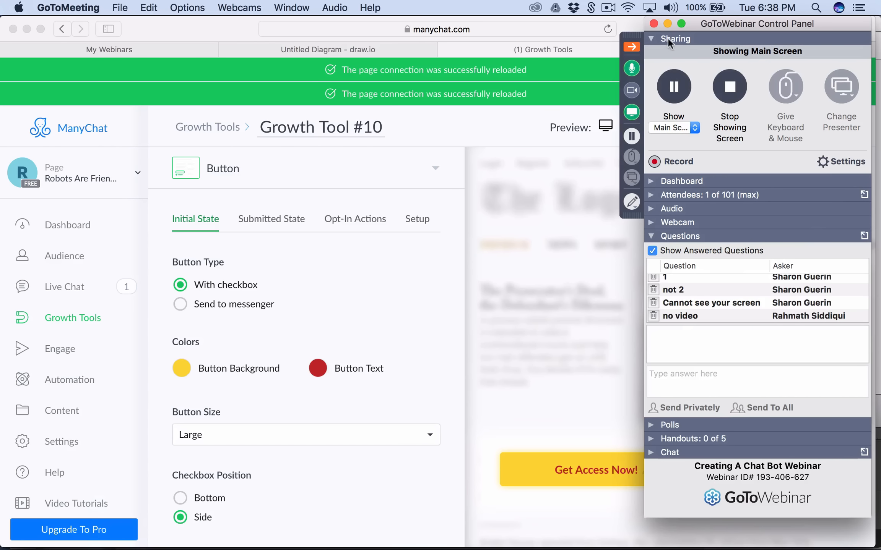
click(667, 24)
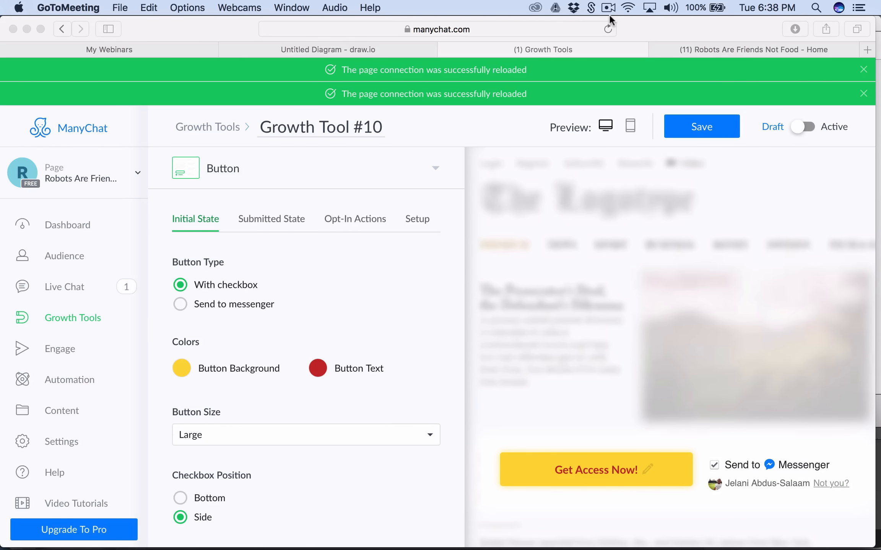